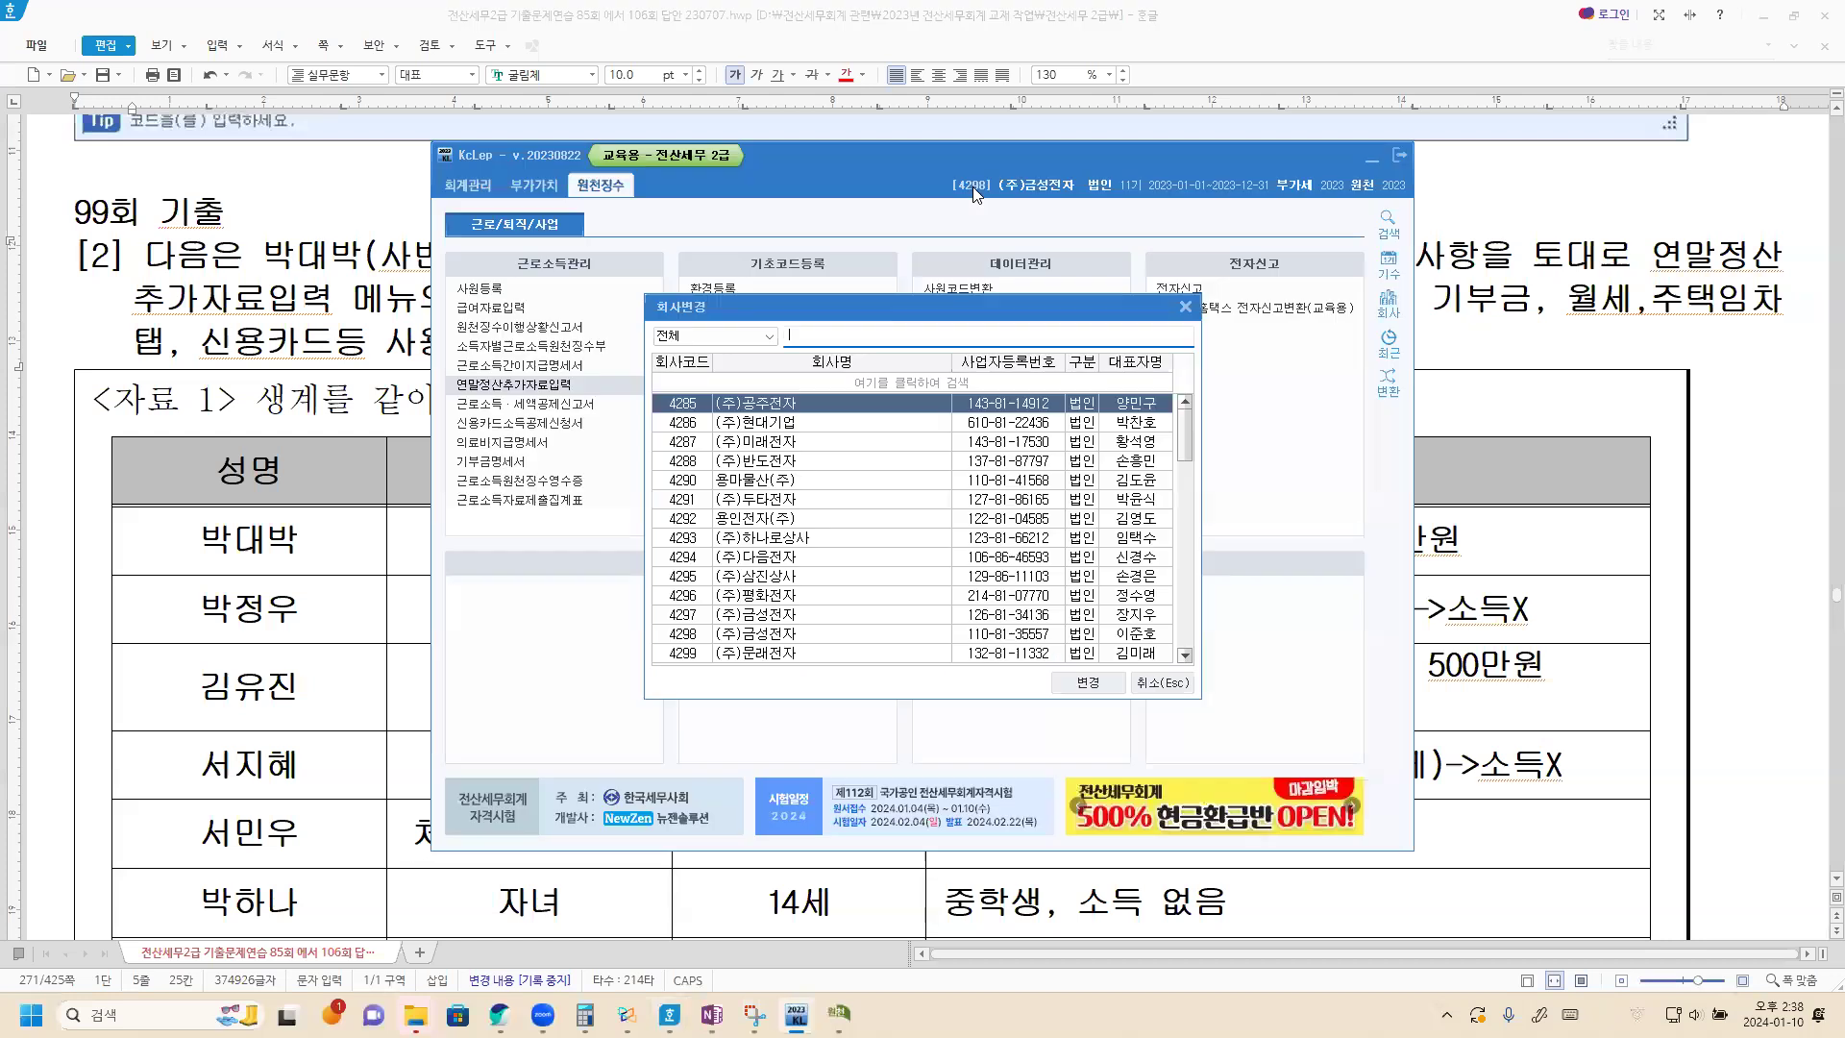
Change the working company to code 4299, (주)문래전자.
{"action": "type", "text": "4299"}
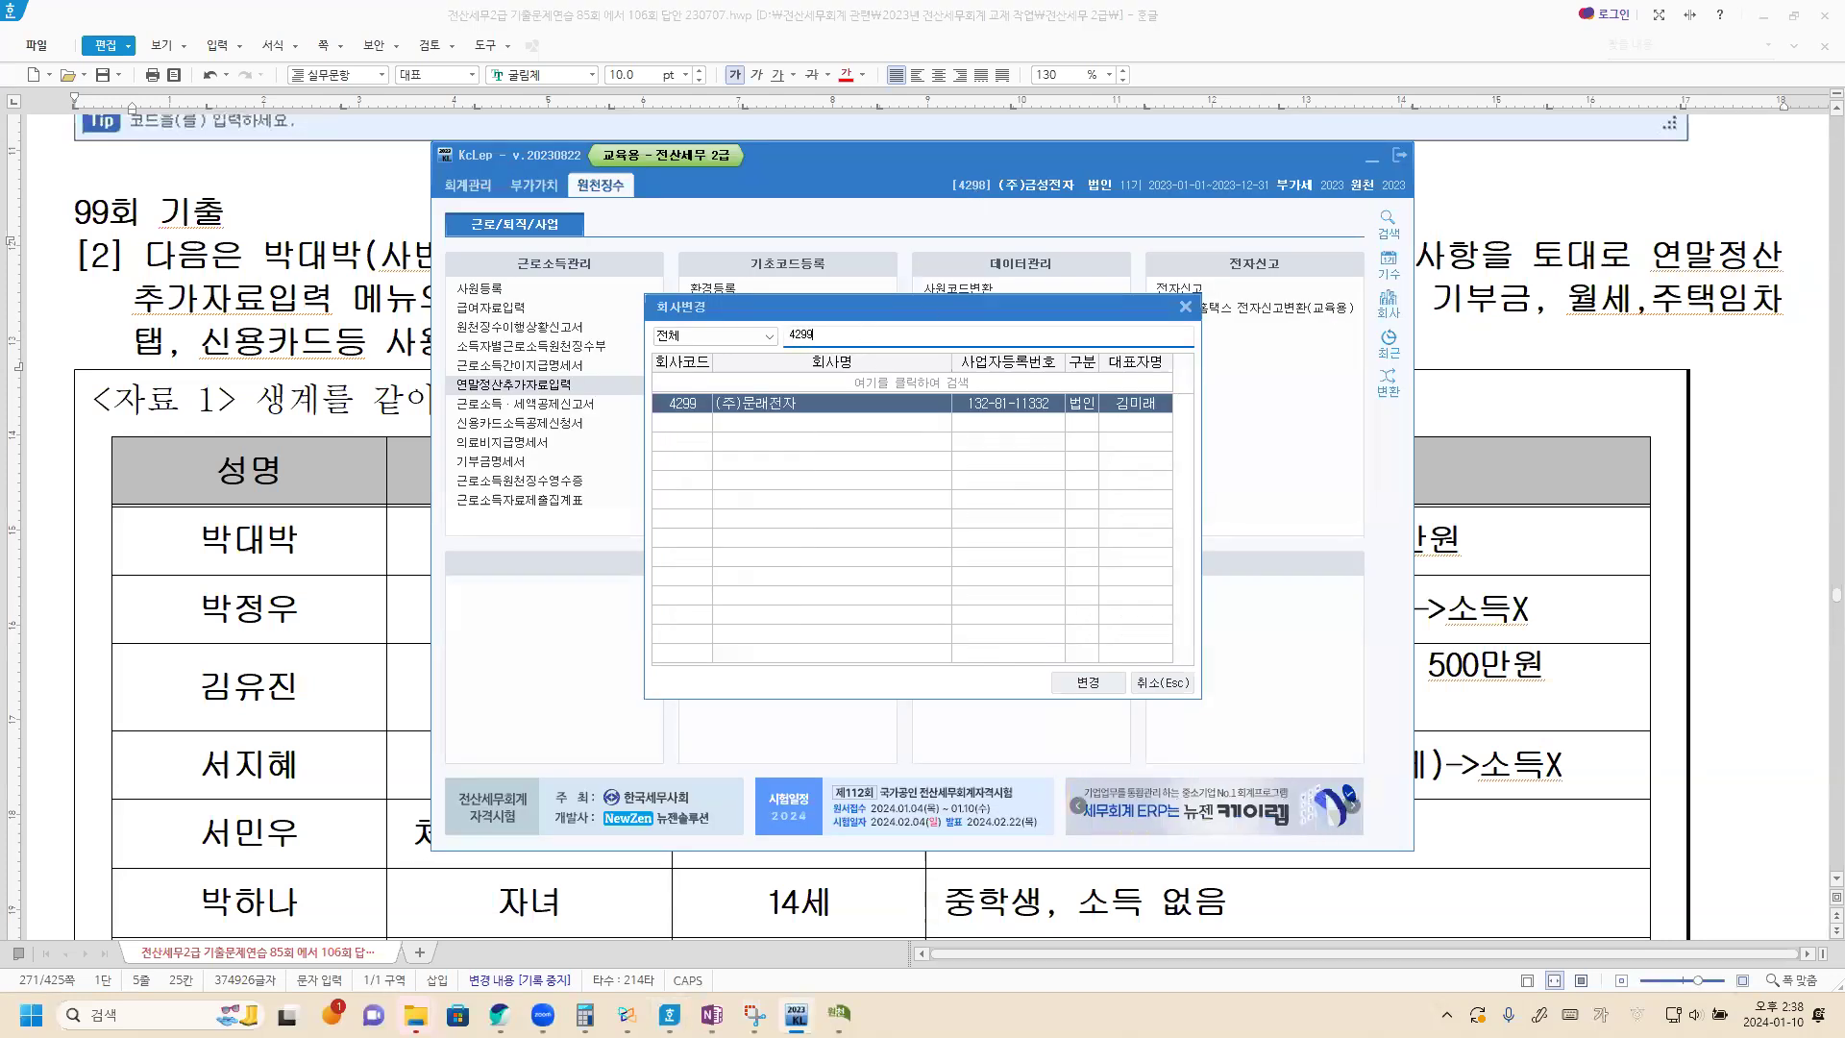
{"action": "key", "text": "Return"}
{"action": "key", "text": "Return"}
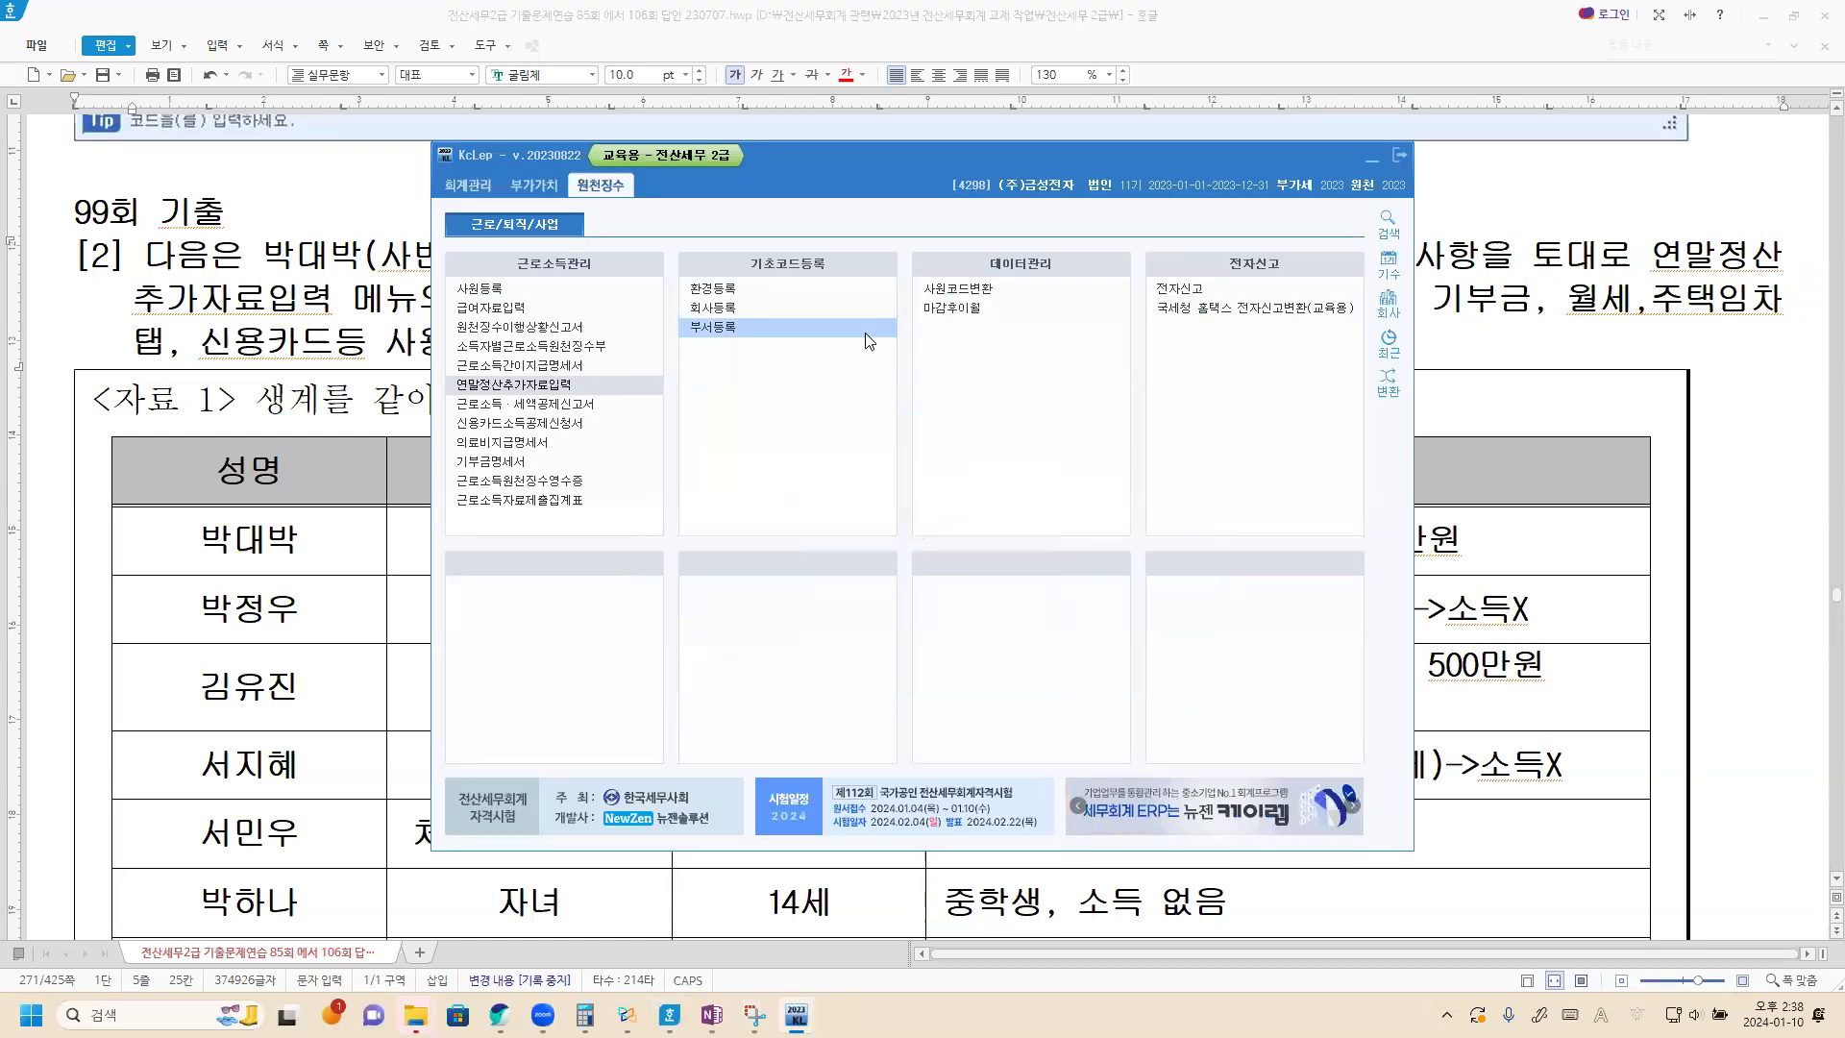
Review the exercise text and family table in the Hangul document, and load employee 103 in KcLep's 연말정산추가자료입력.
{"action": "left_click", "coordinate": [242, 290]}
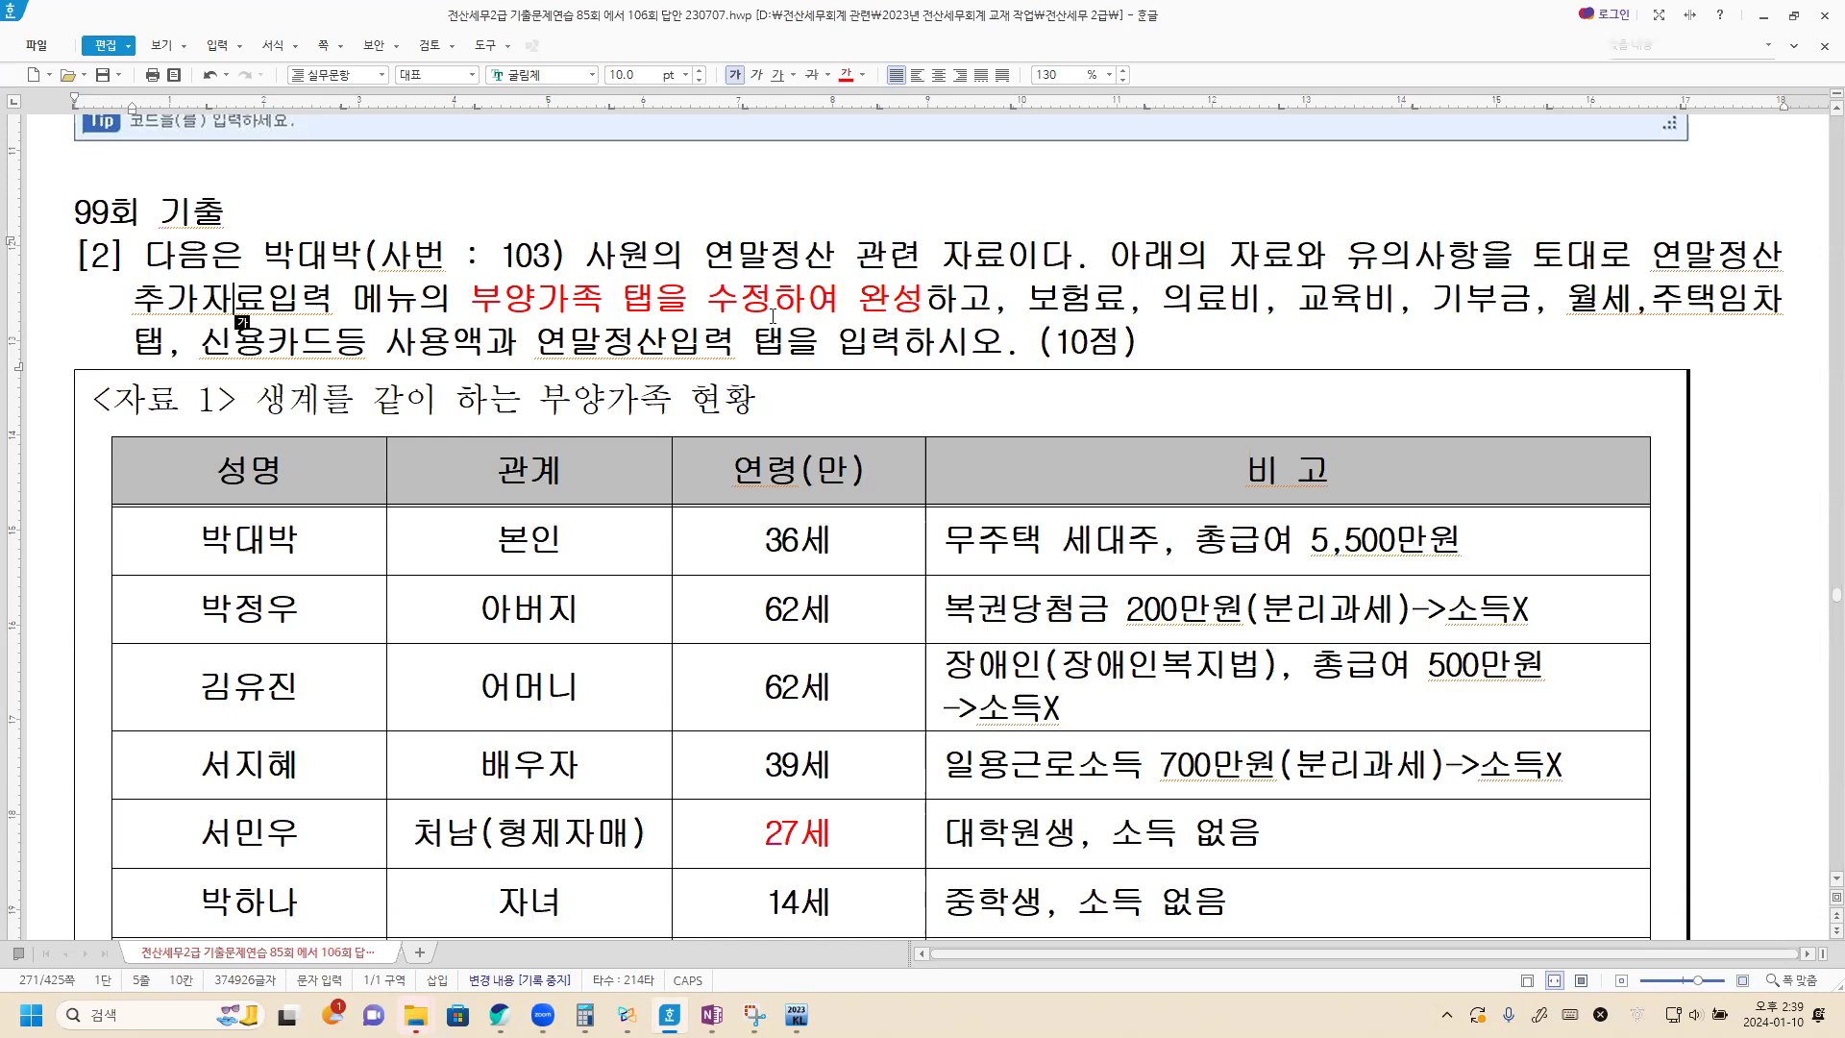
{"action": "scroll", "coordinate": [775, 331], "scroll_direction": "down", "scroll_amount": 2}
{"action": "scroll", "coordinate": [775, 332], "scroll_direction": "down", "scroll_amount": 2}
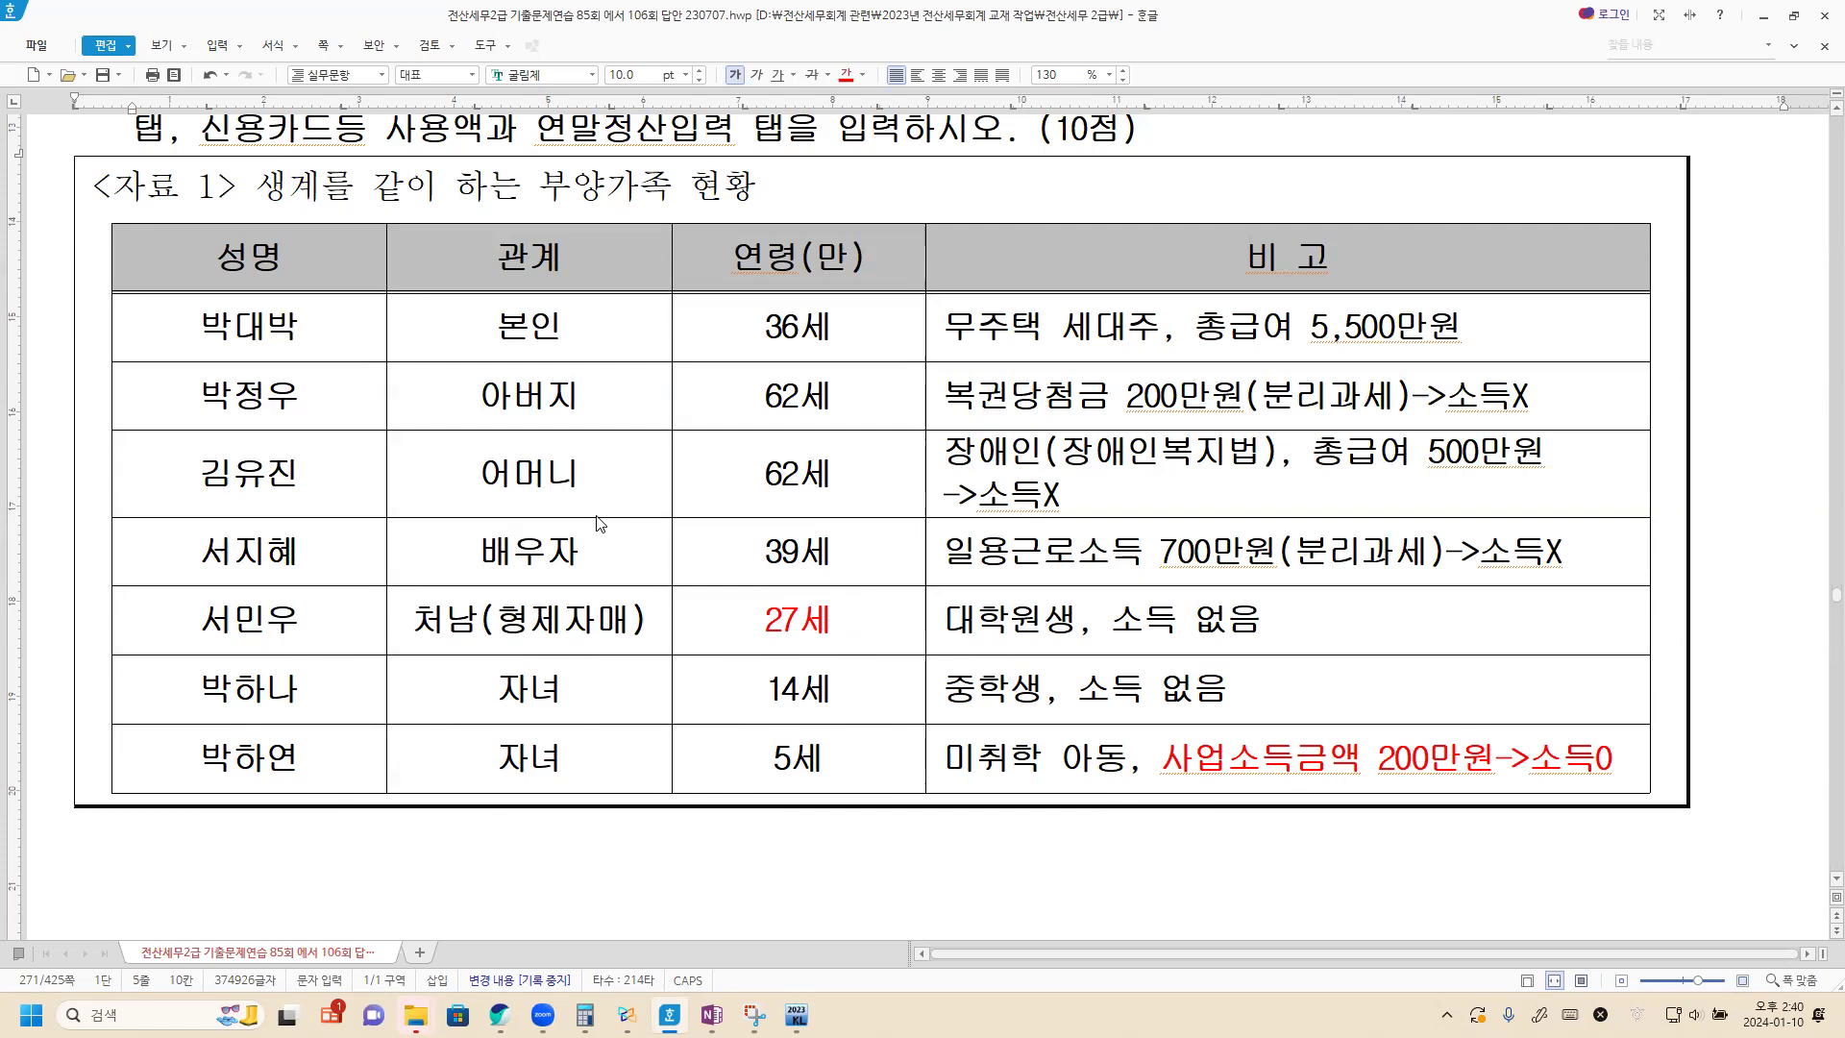
{"action": "key", "text": "alt+Tab"}
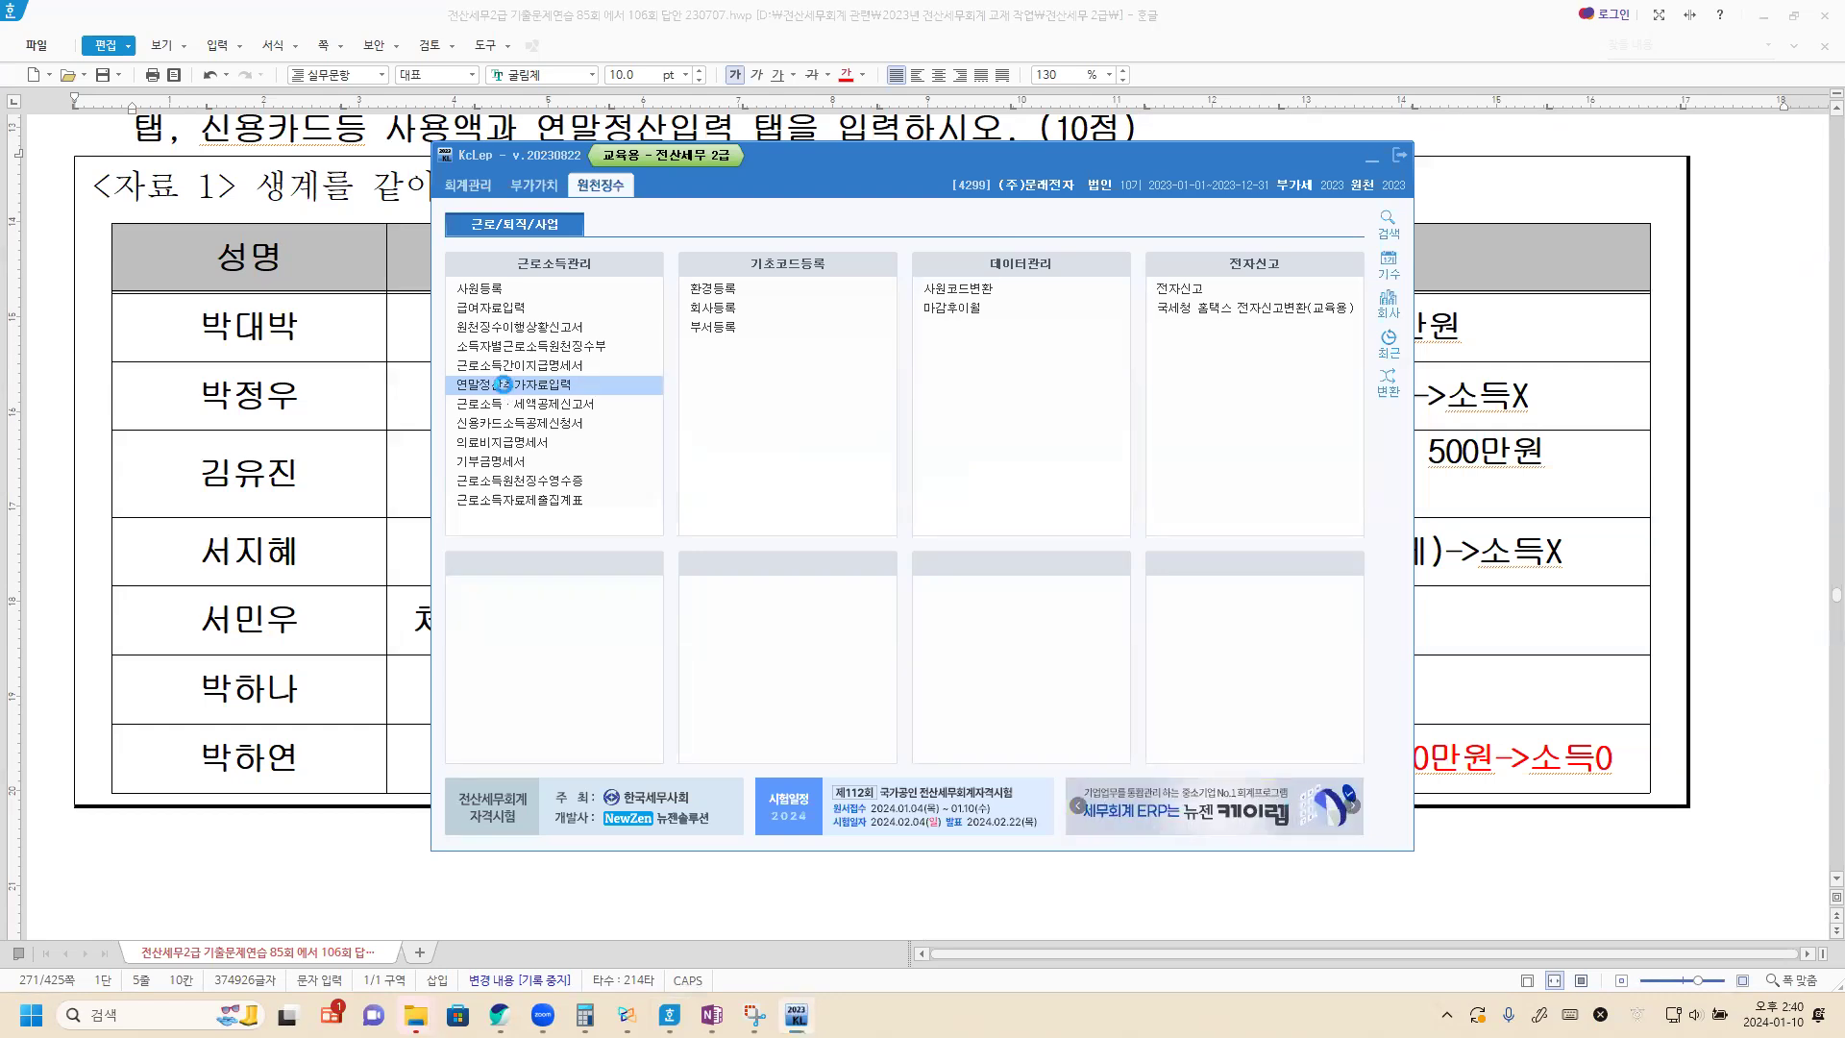
{"action": "left_click", "coordinate": [507, 385]}
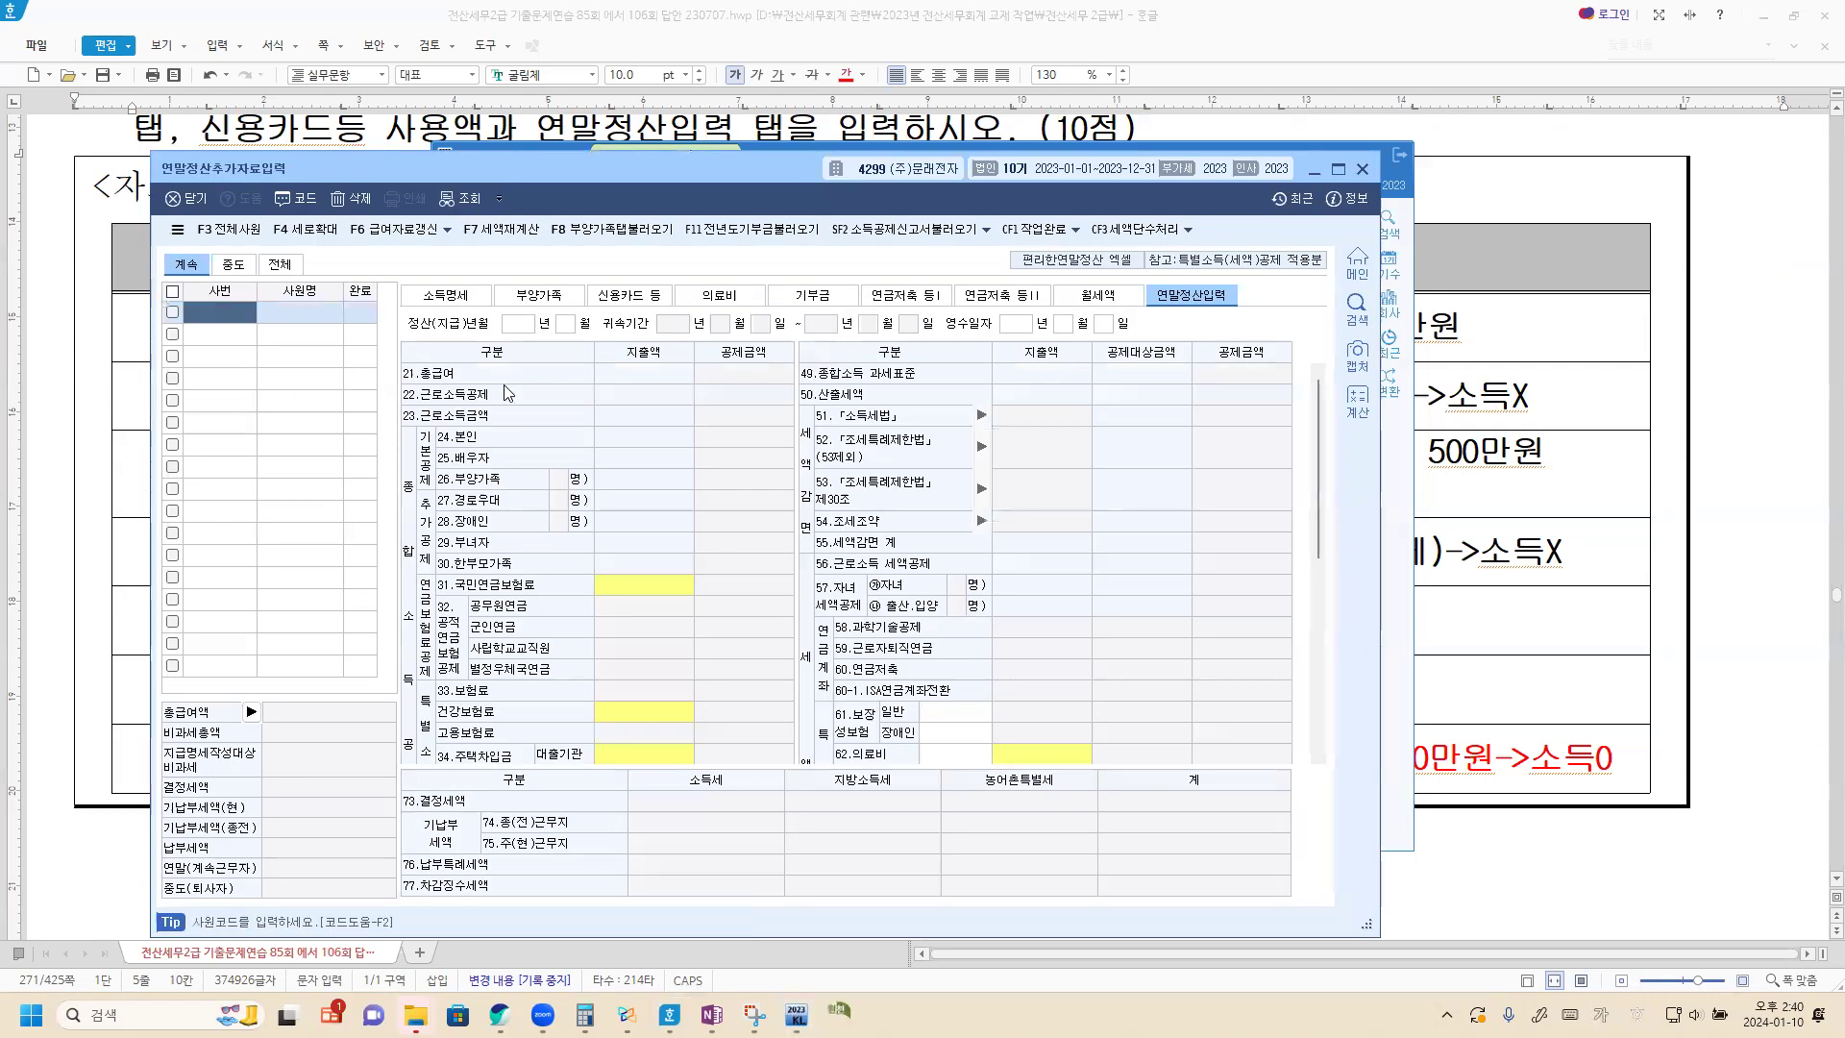
{"action": "double_click", "coordinate": [247, 318]}
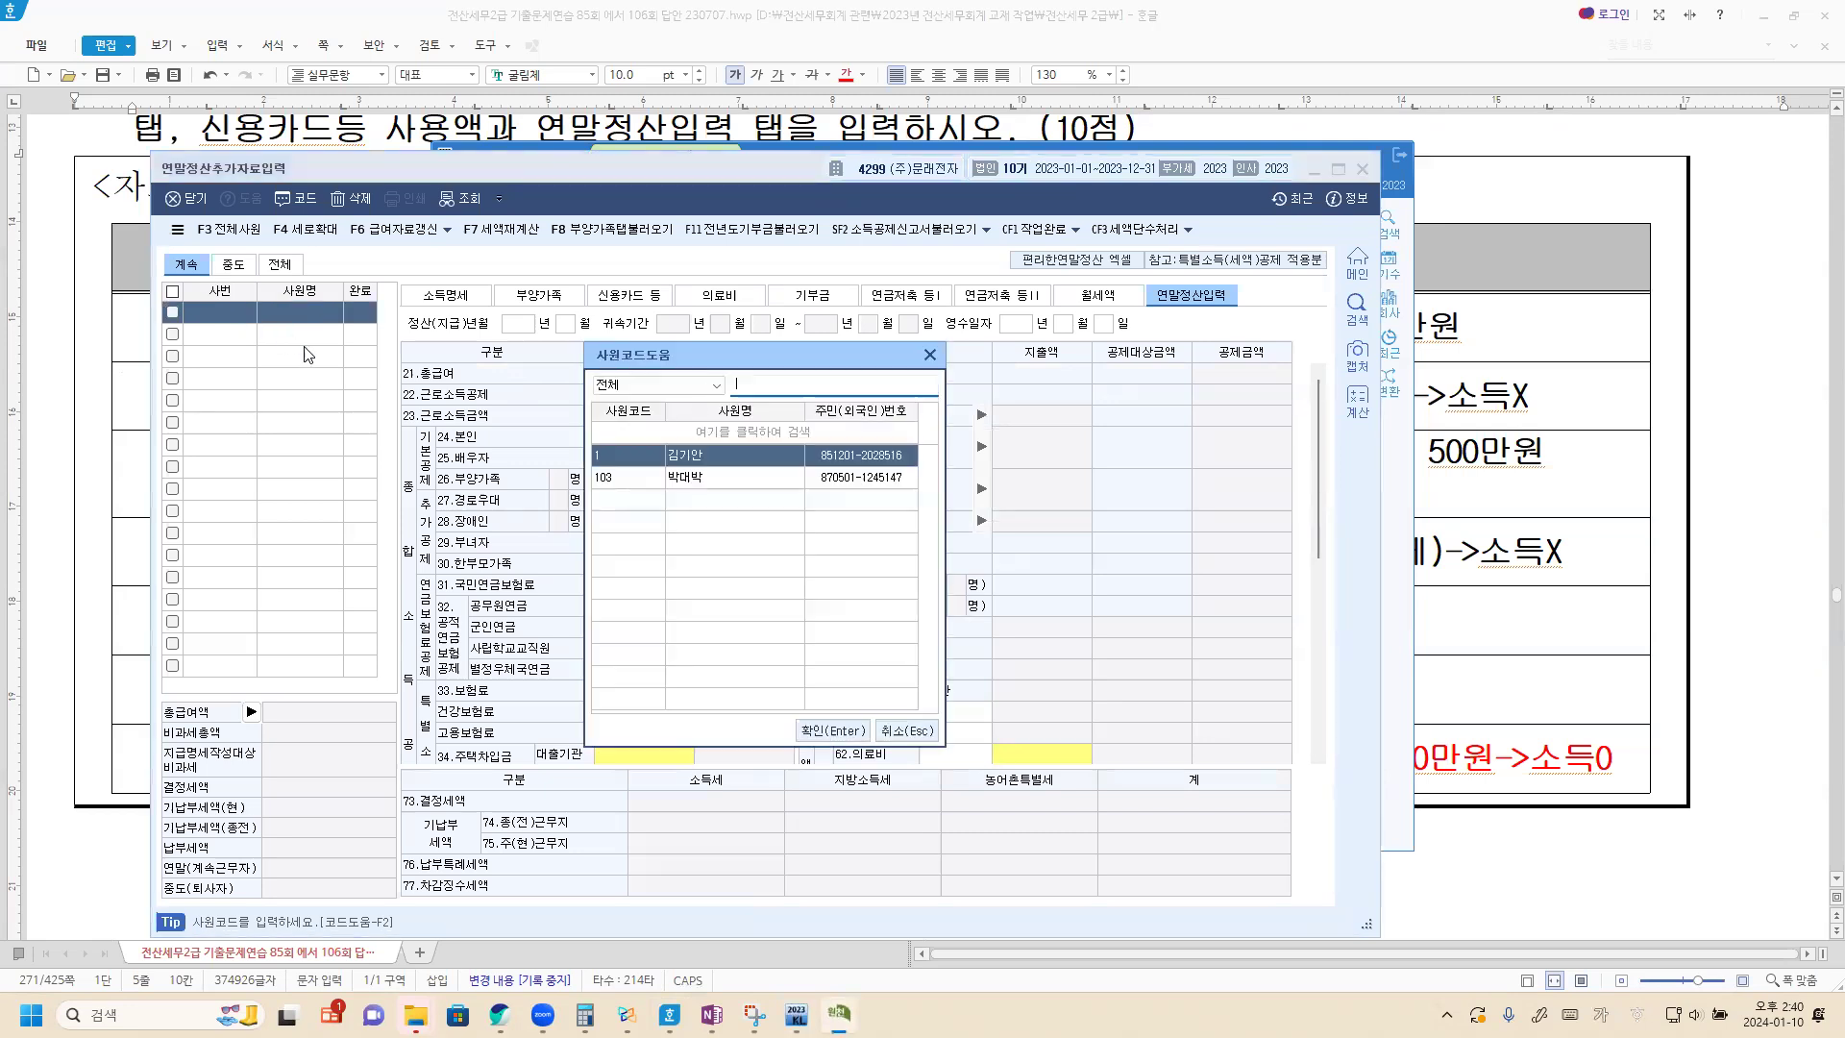
{"action": "left_click", "coordinate": [723, 483]}
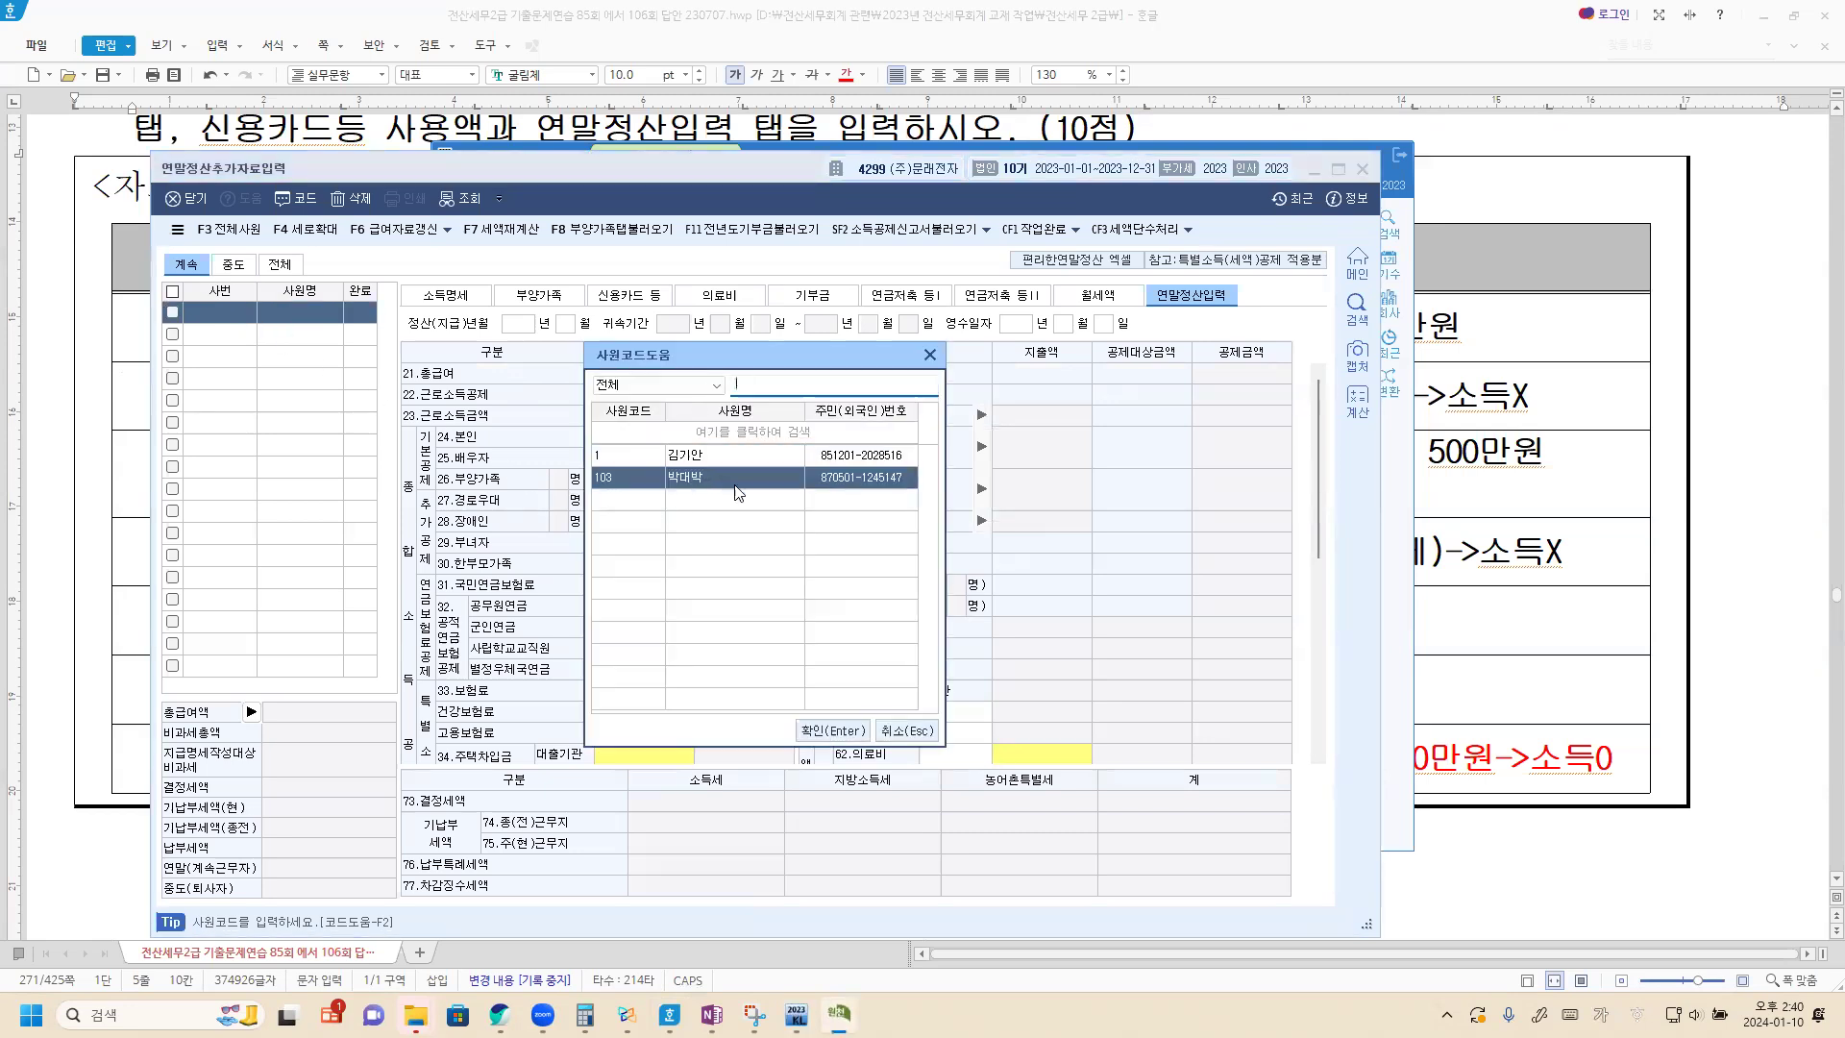
{"action": "left_click", "coordinate": [833, 730]}
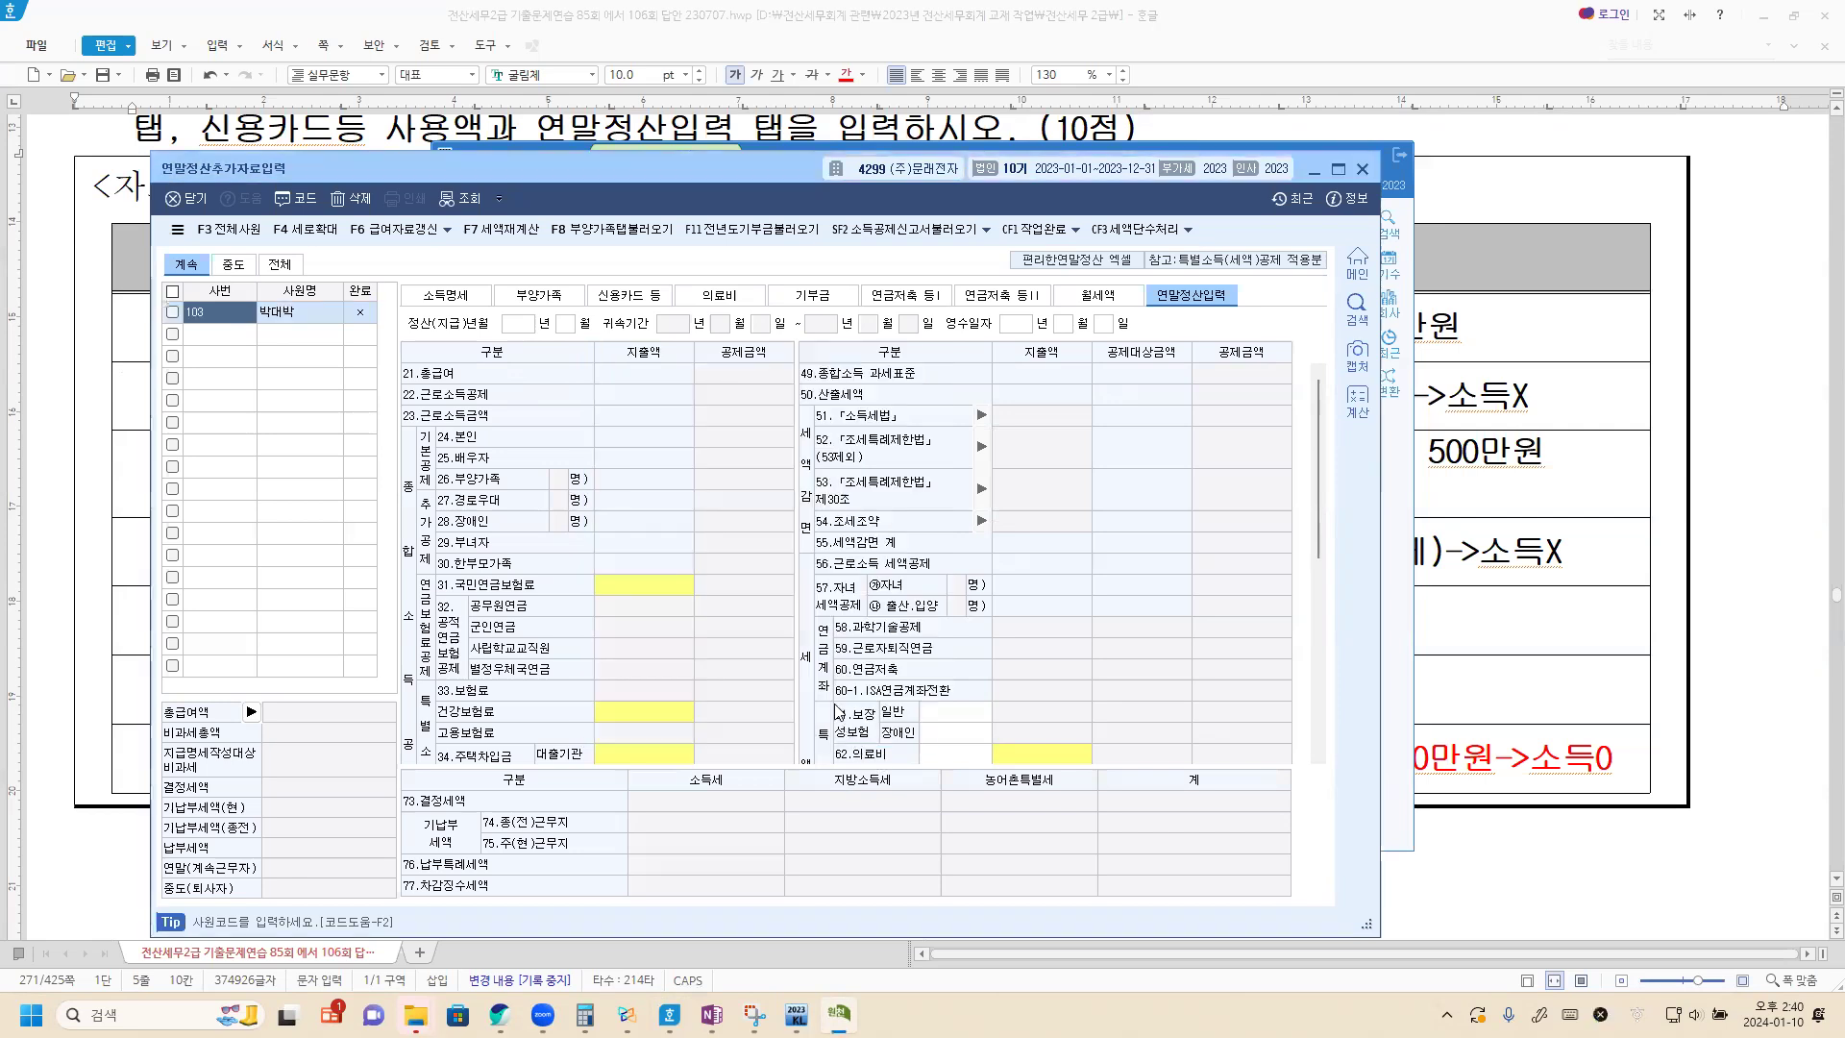
In the 부양가족 data, set the father's 기본공제 to 60세이상 and the mother's to 장애인 with 장애인복지법 as disability type.
{"action": "left_click", "coordinate": [546, 298]}
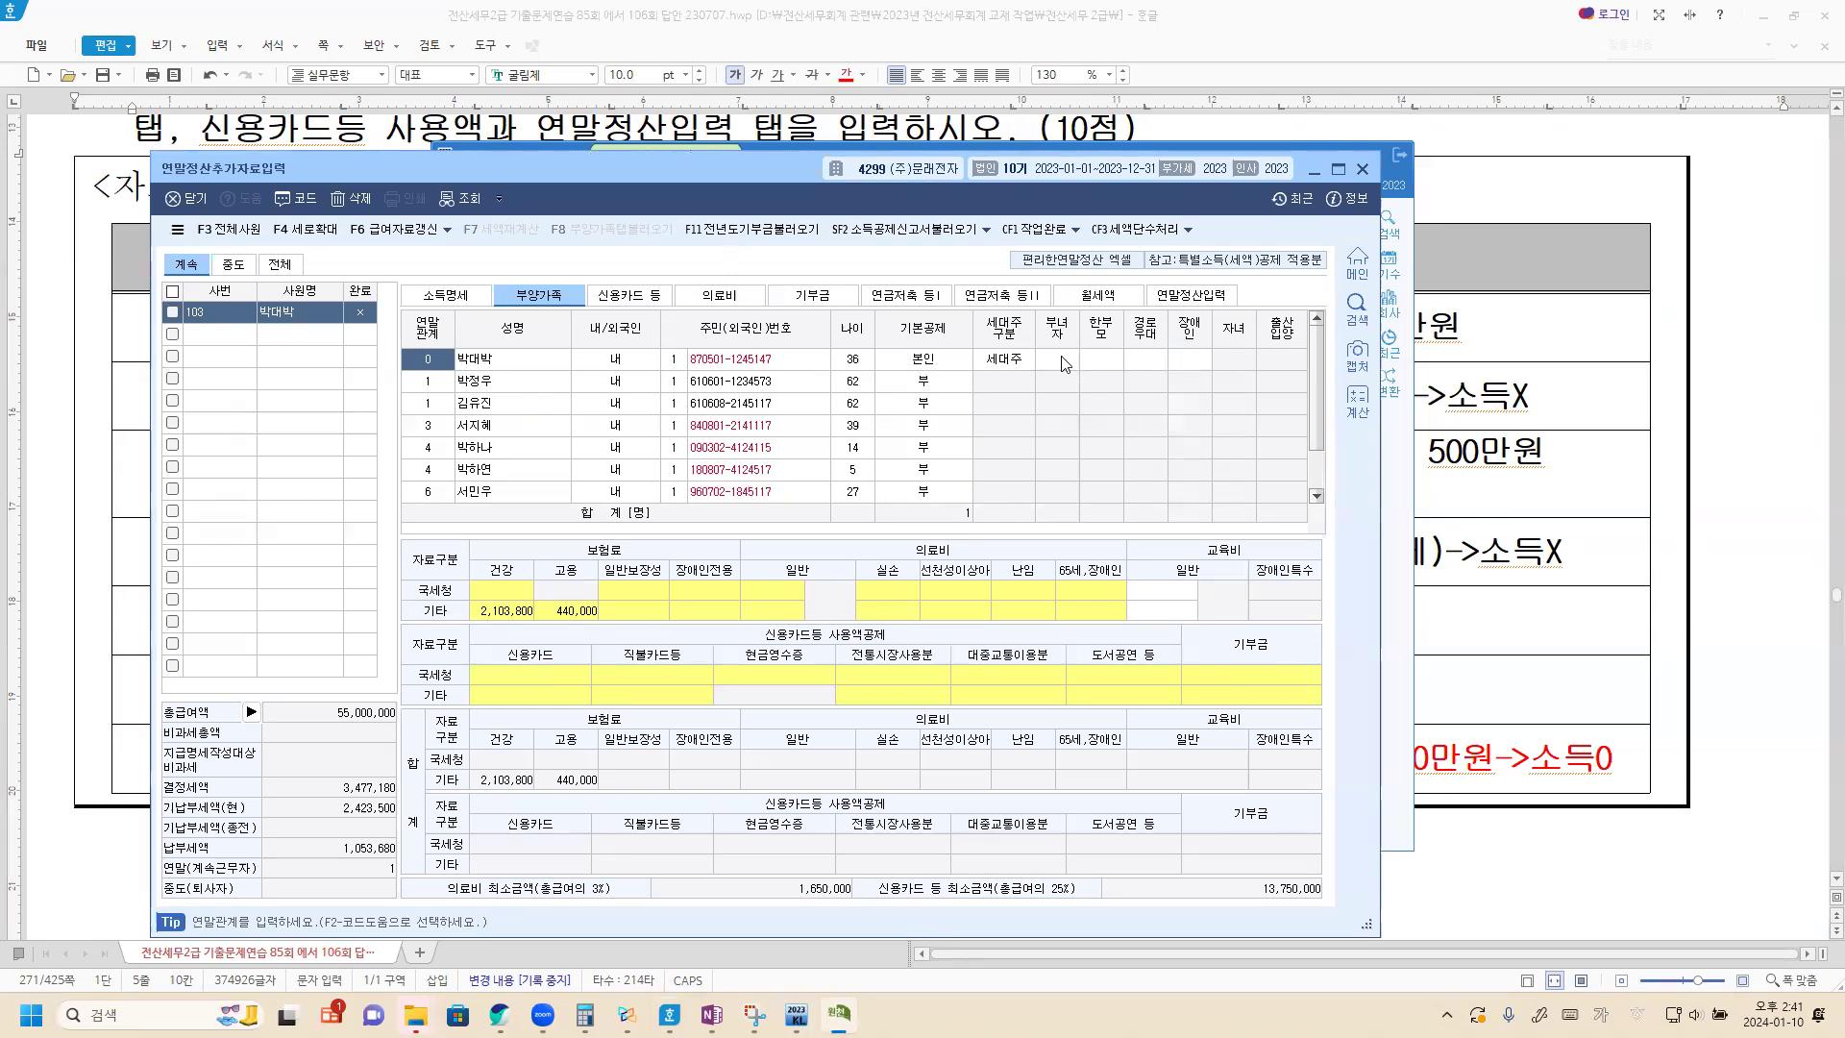
{"action": "left_click", "coordinate": [911, 386]}
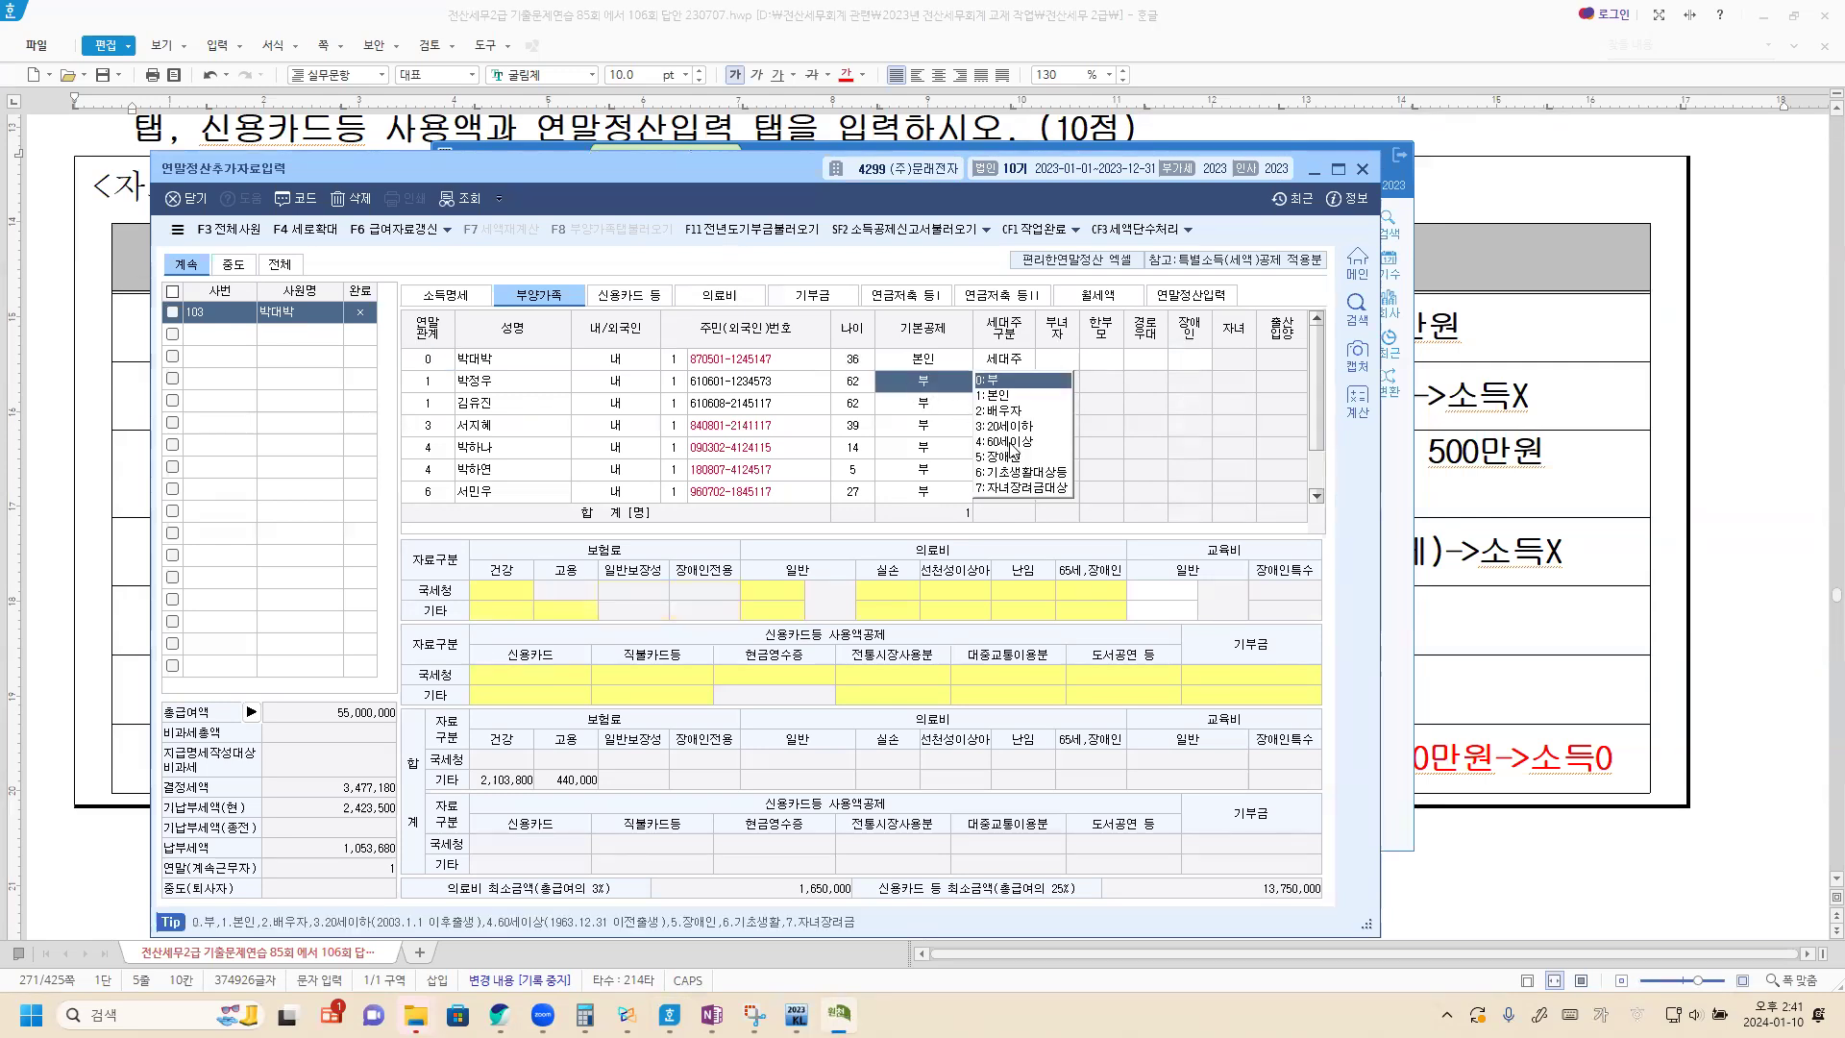
{"action": "left_click", "coordinate": [1010, 444]}
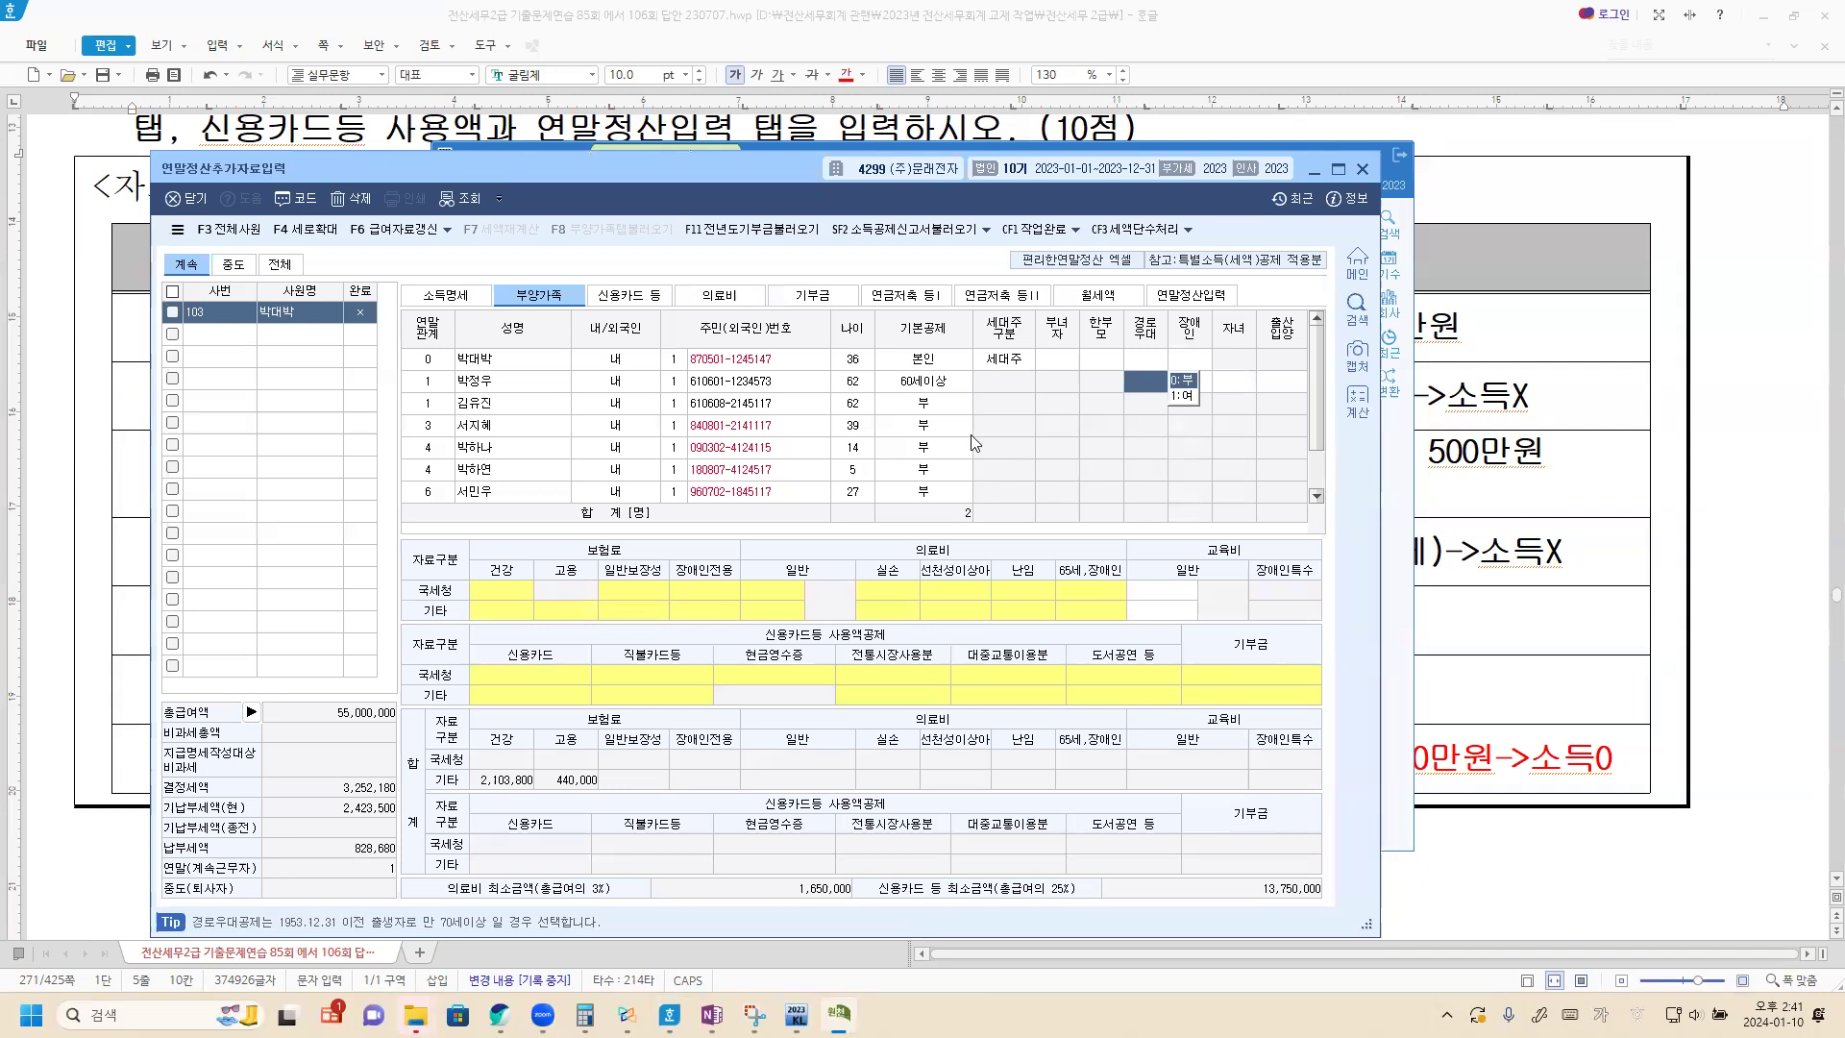
{"action": "left_click", "coordinate": [925, 407]}
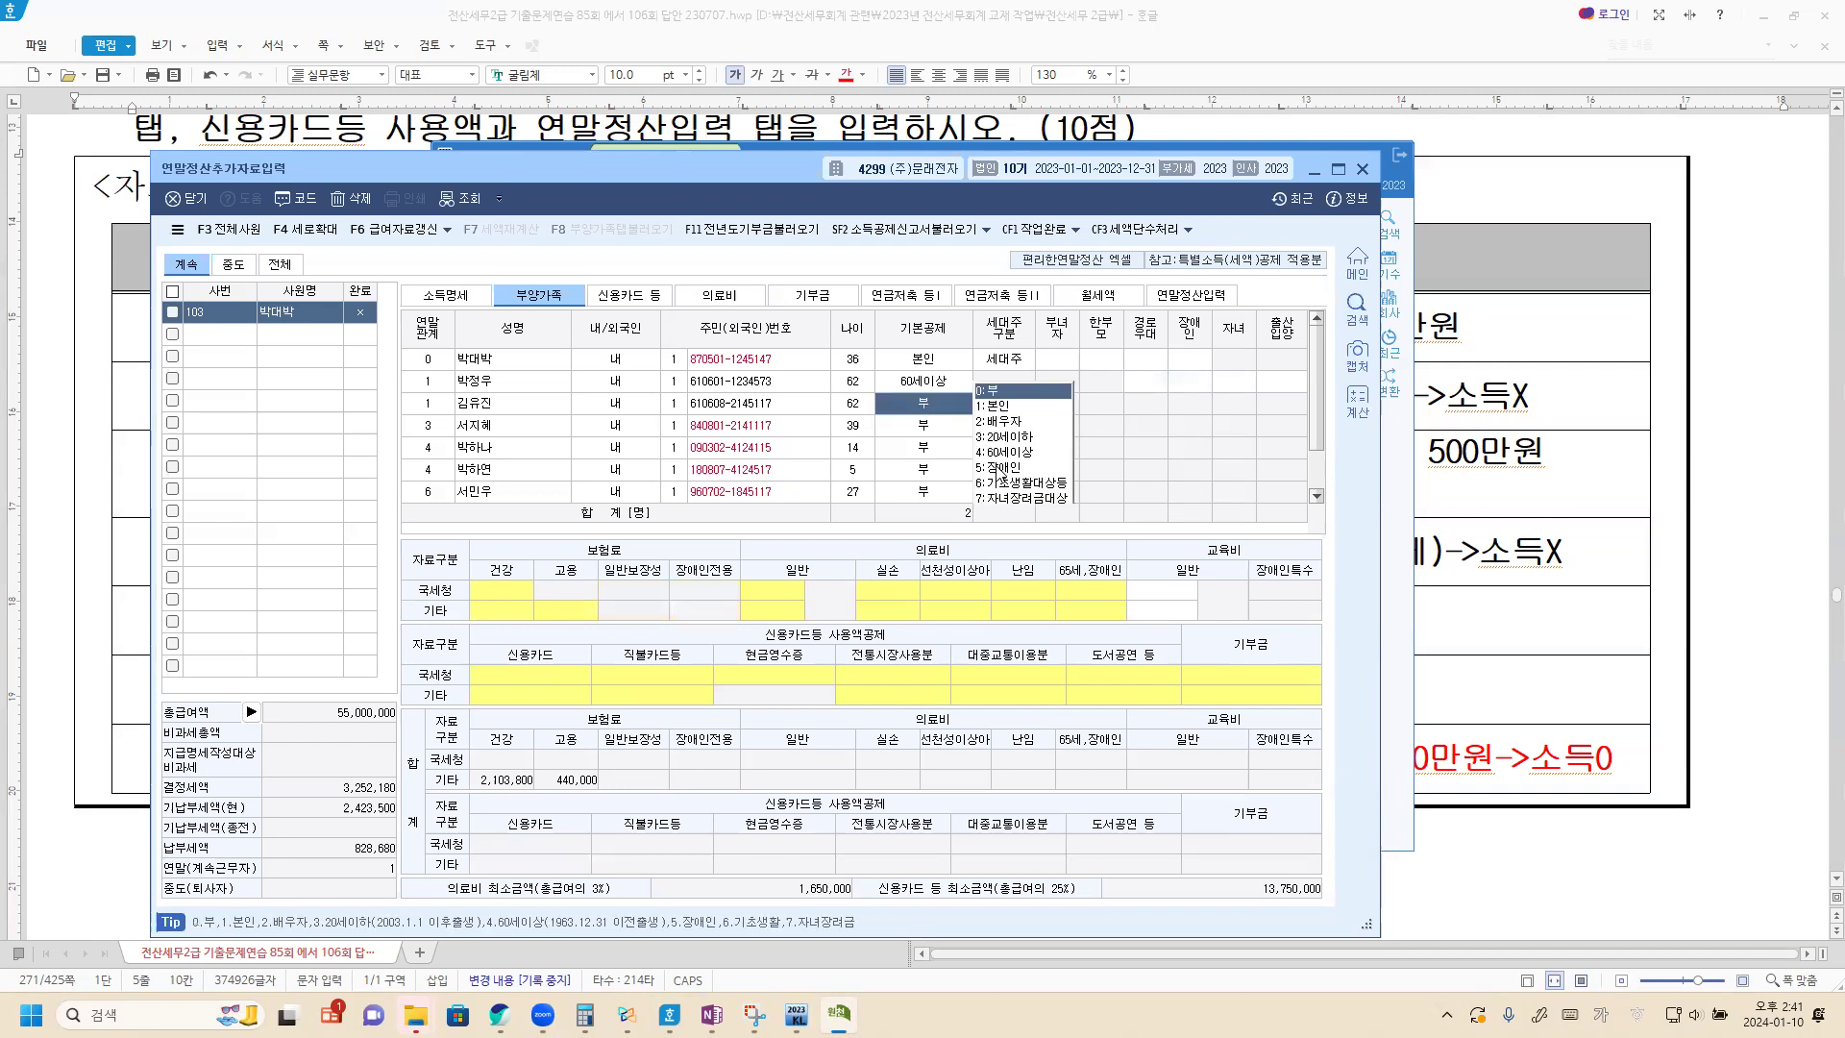
{"action": "left_click", "coordinate": [1000, 468]}
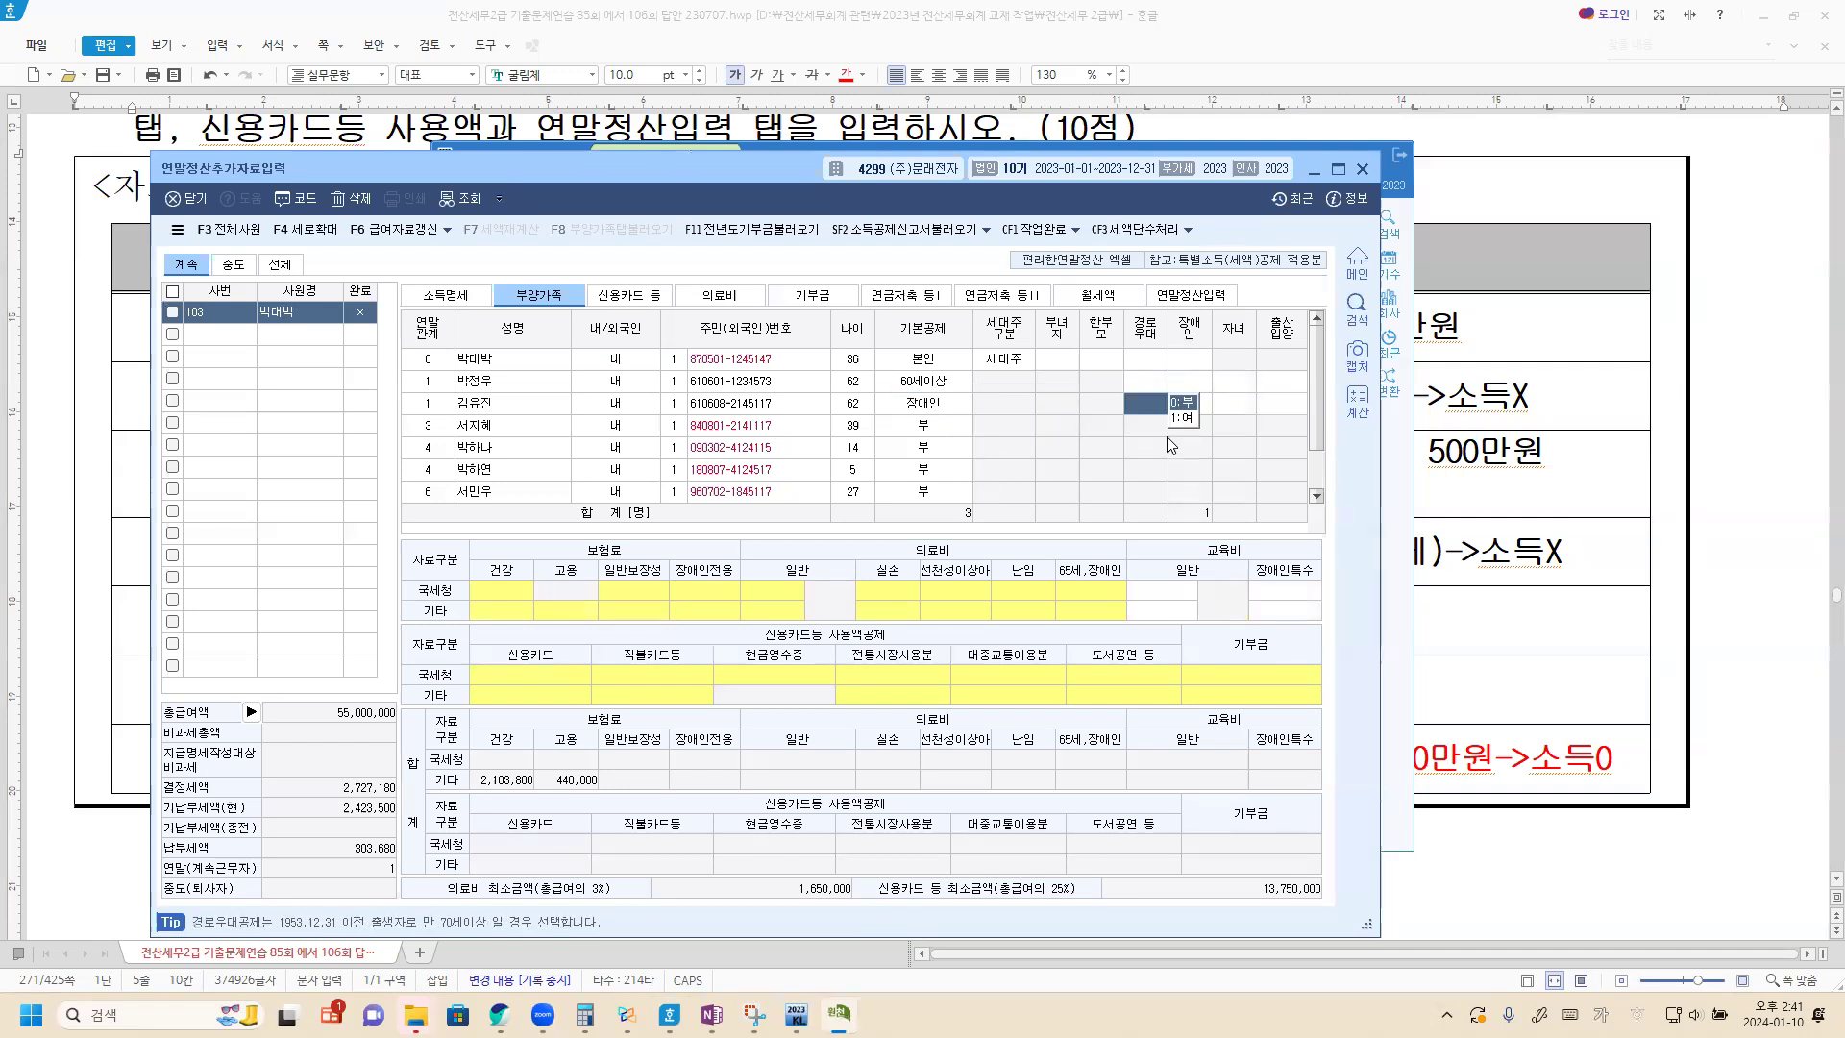
{"action": "left_click", "coordinate": [1190, 405]}
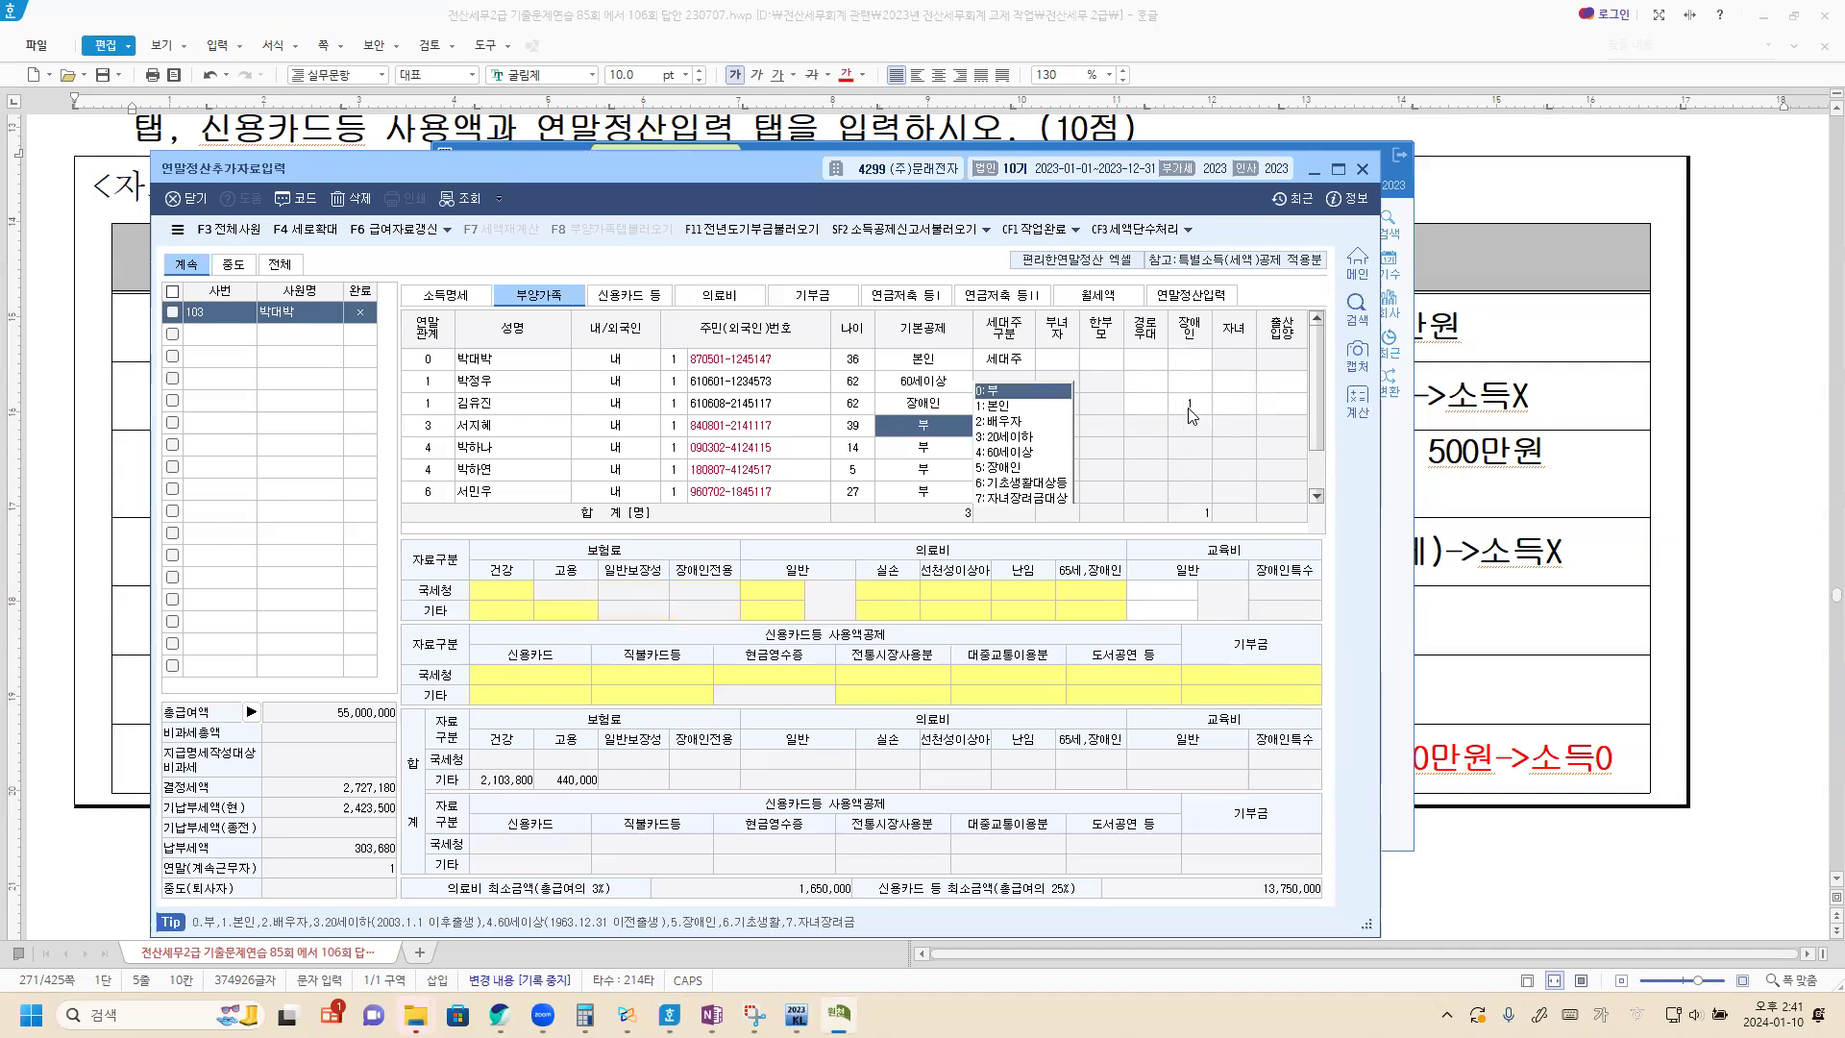
{"action": "left_click", "coordinate": [1190, 406]}
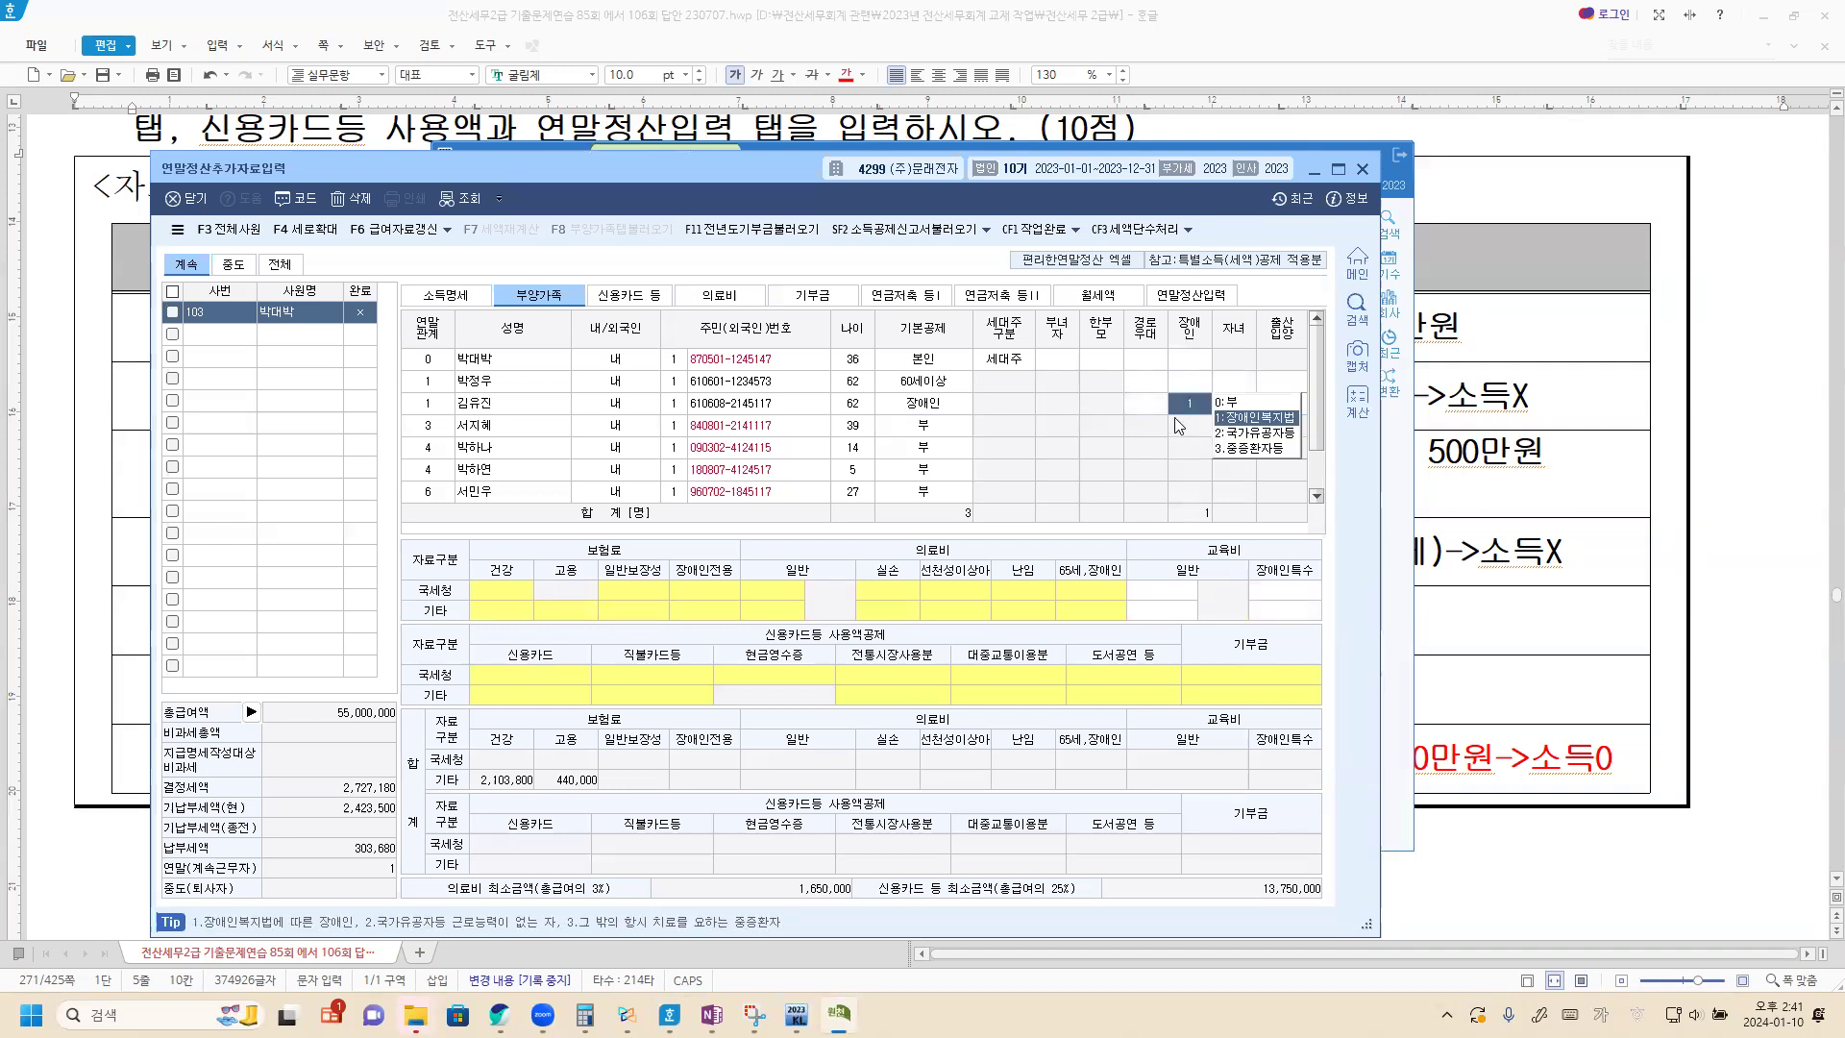
Set the 기본공제 of the spouse to 배우자 and of the 14-year-old child to 20세이하.
{"action": "left_click", "coordinate": [924, 428]}
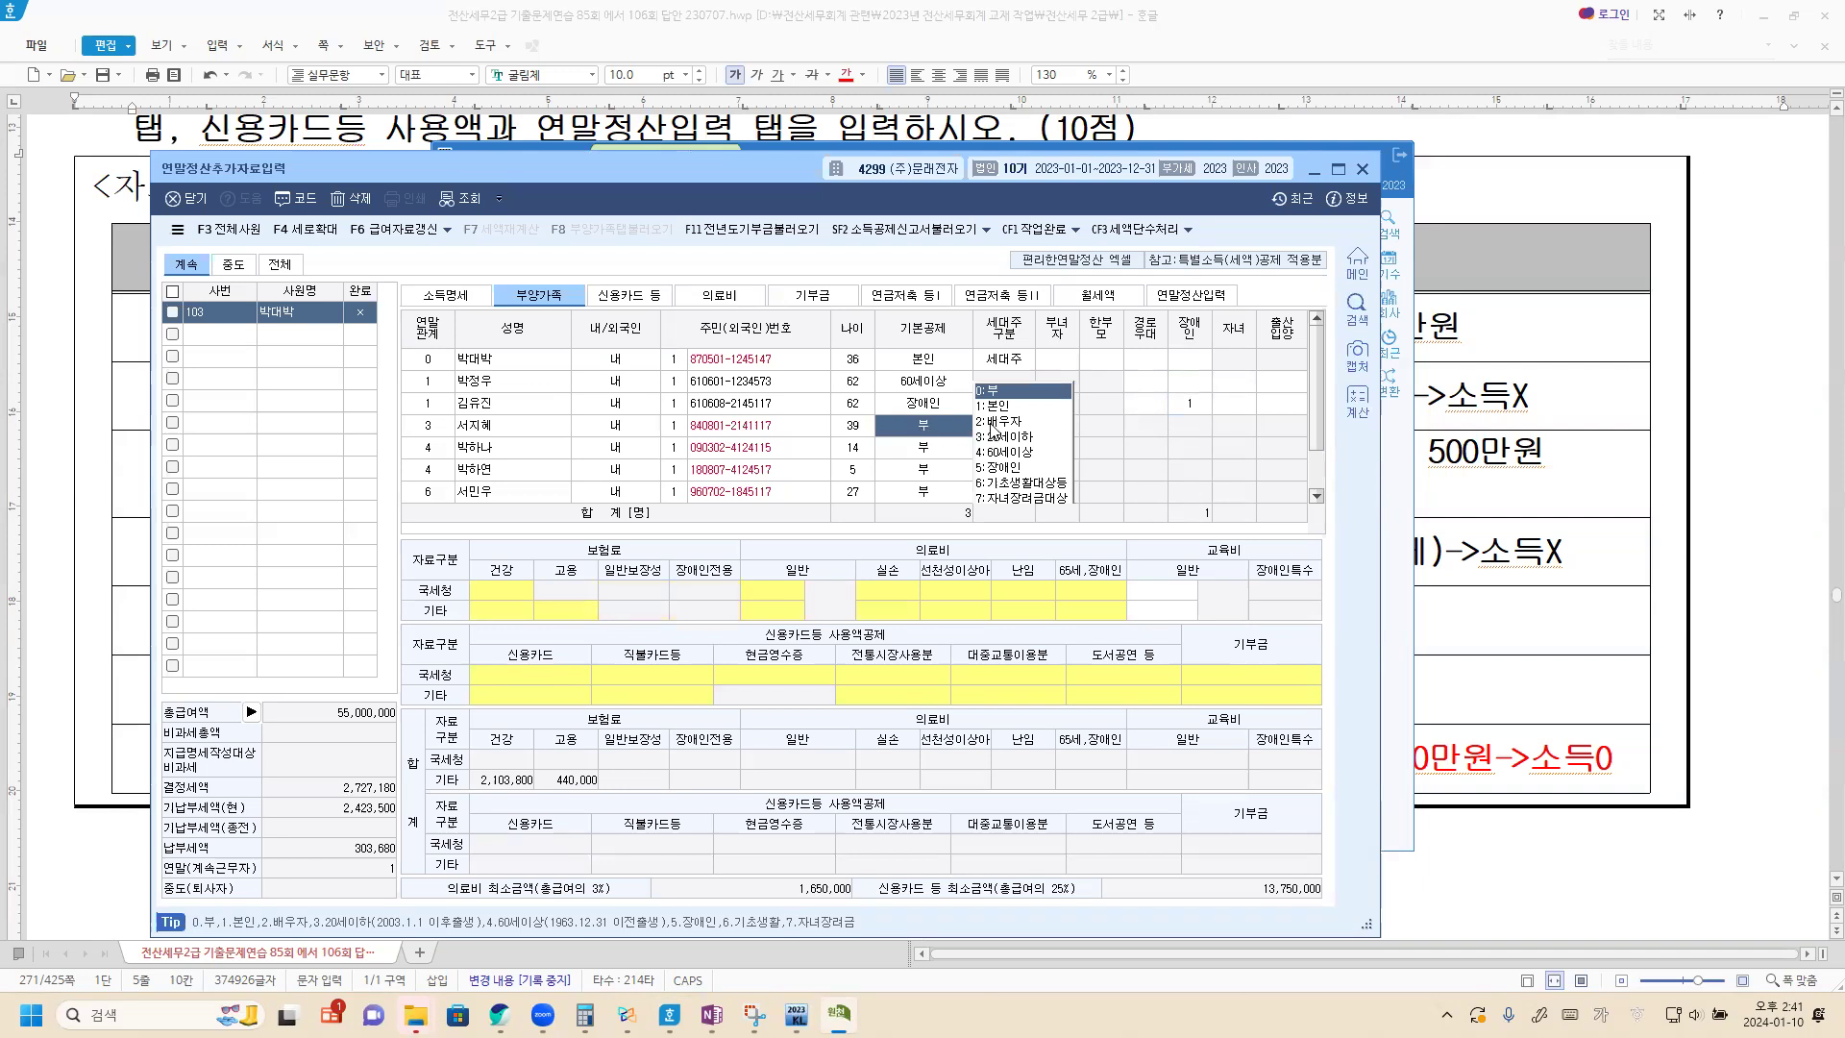
{"action": "left_click", "coordinate": [1000, 423]}
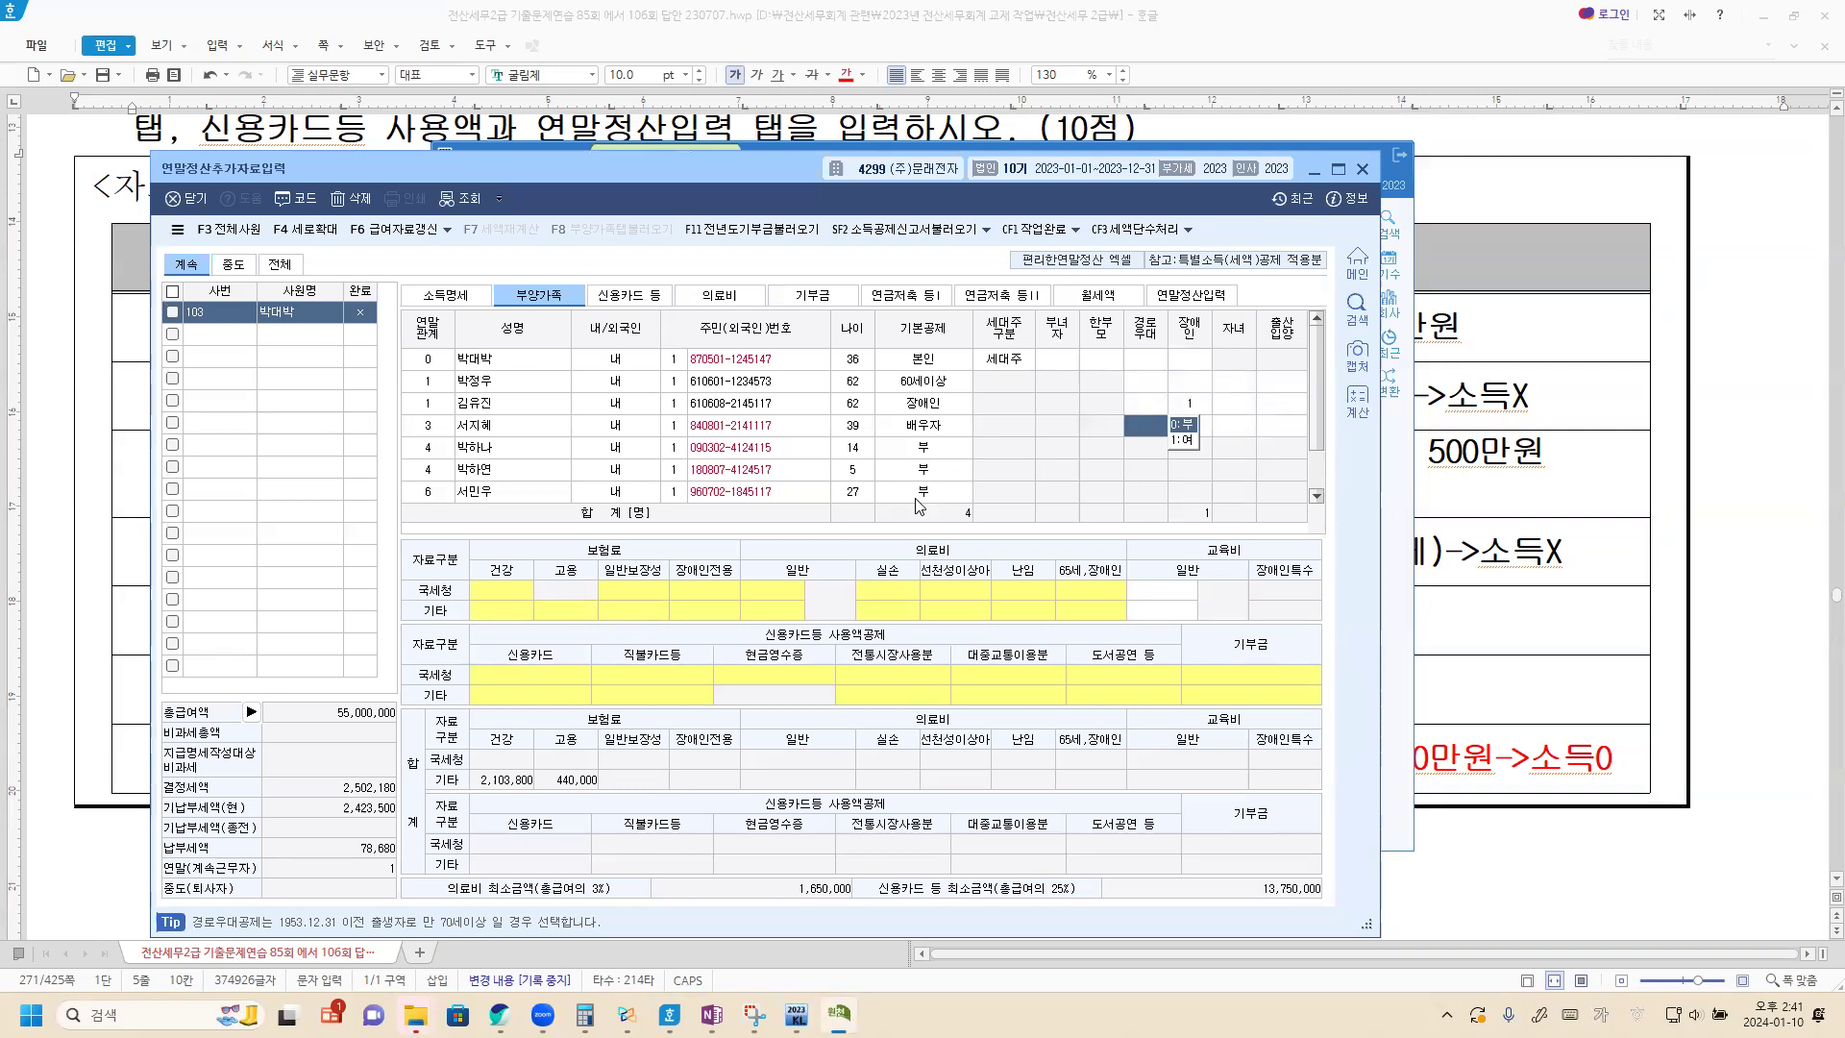
{"action": "left_click", "coordinate": [925, 448]}
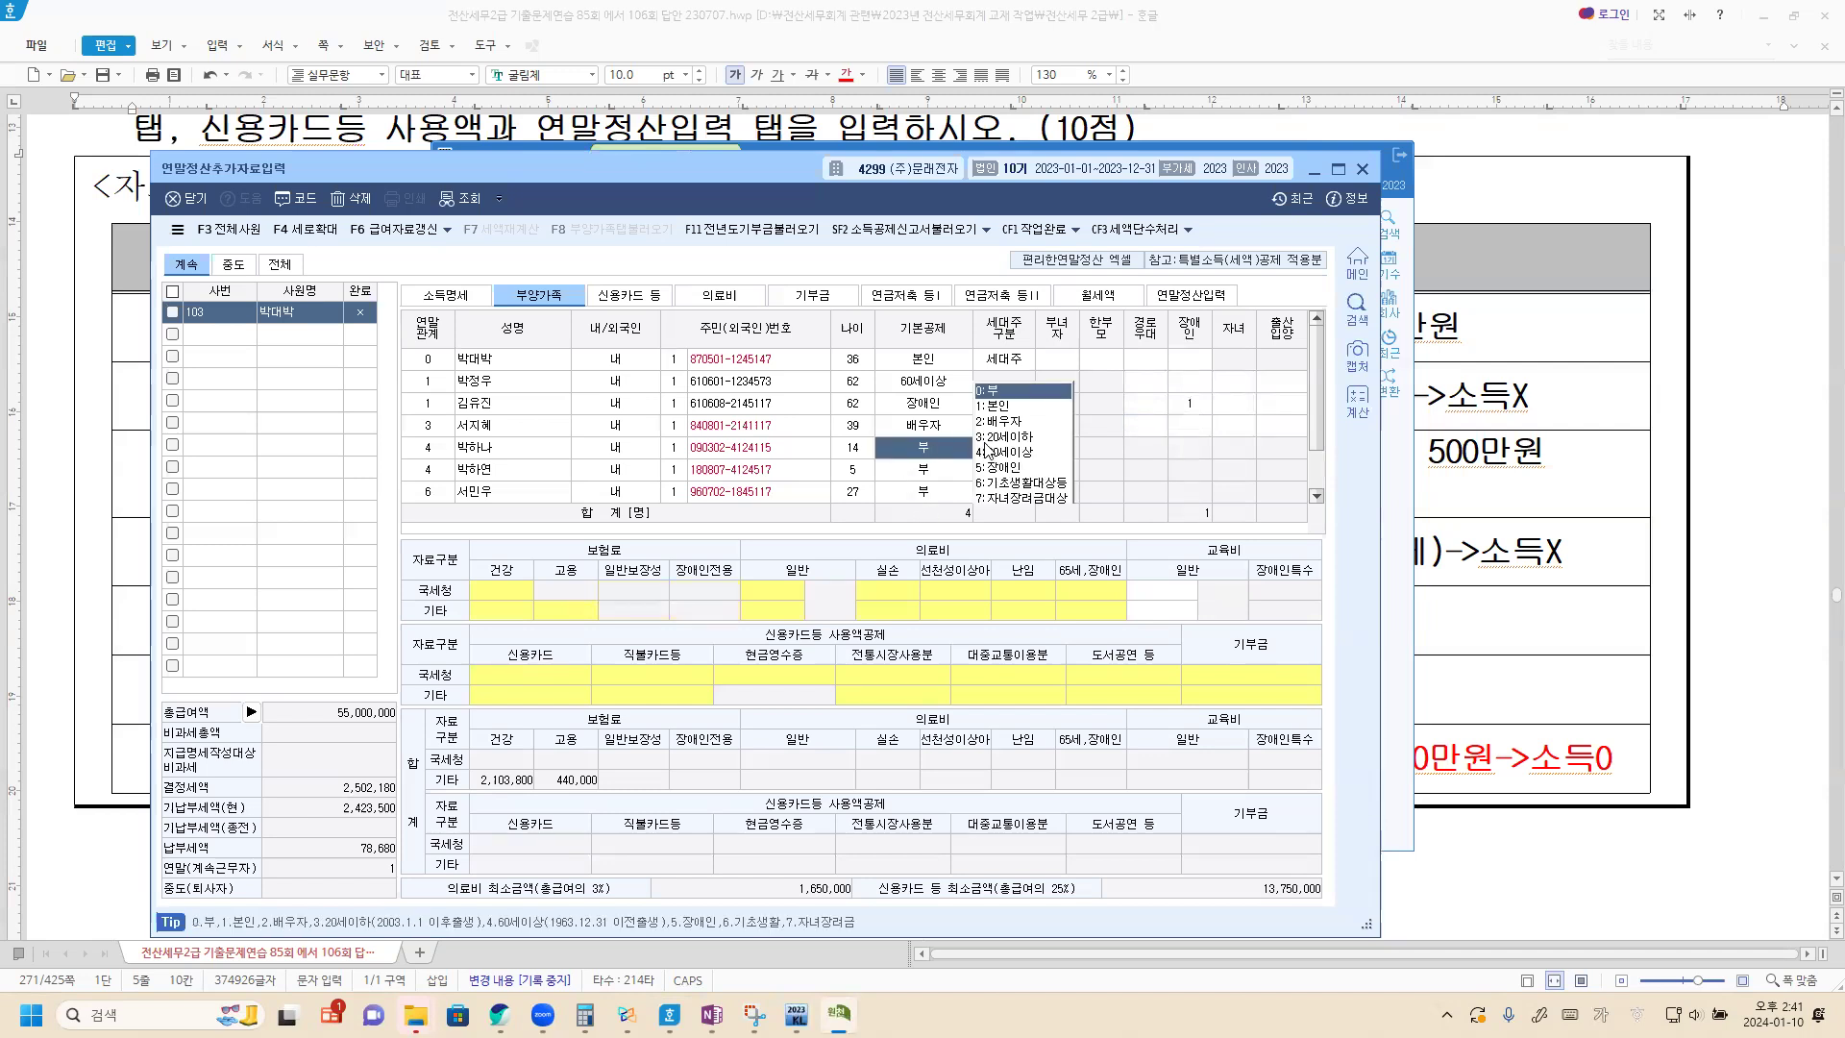
{"action": "left_click", "coordinate": [993, 442]}
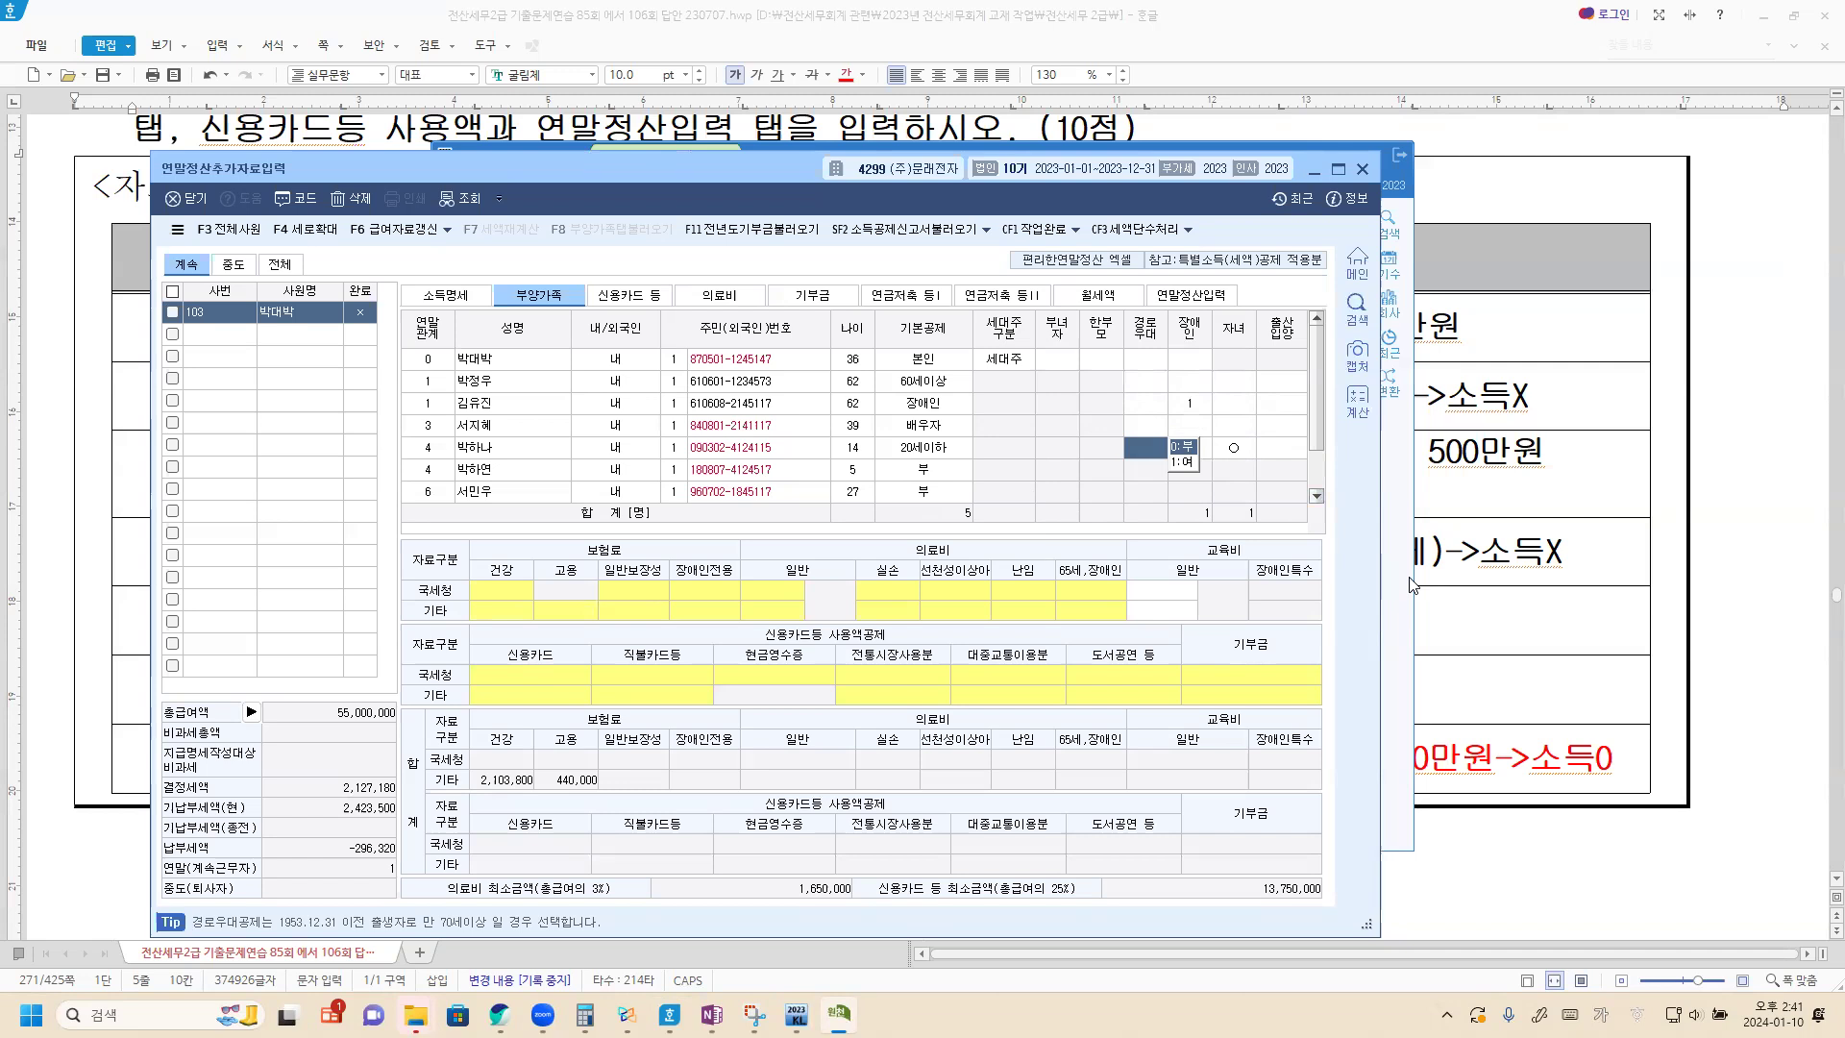
Consult 자료 2 in the Hangul document and the Xodo deduction notes, and enter 800,000 as the father's 보장성보험-일반 under 국세청간소화 in KcLep.
{"action": "left_click", "coordinate": [1751, 545]}
{"action": "scroll", "coordinate": [827, 672], "scroll_direction": "down", "scroll_amount": 10}
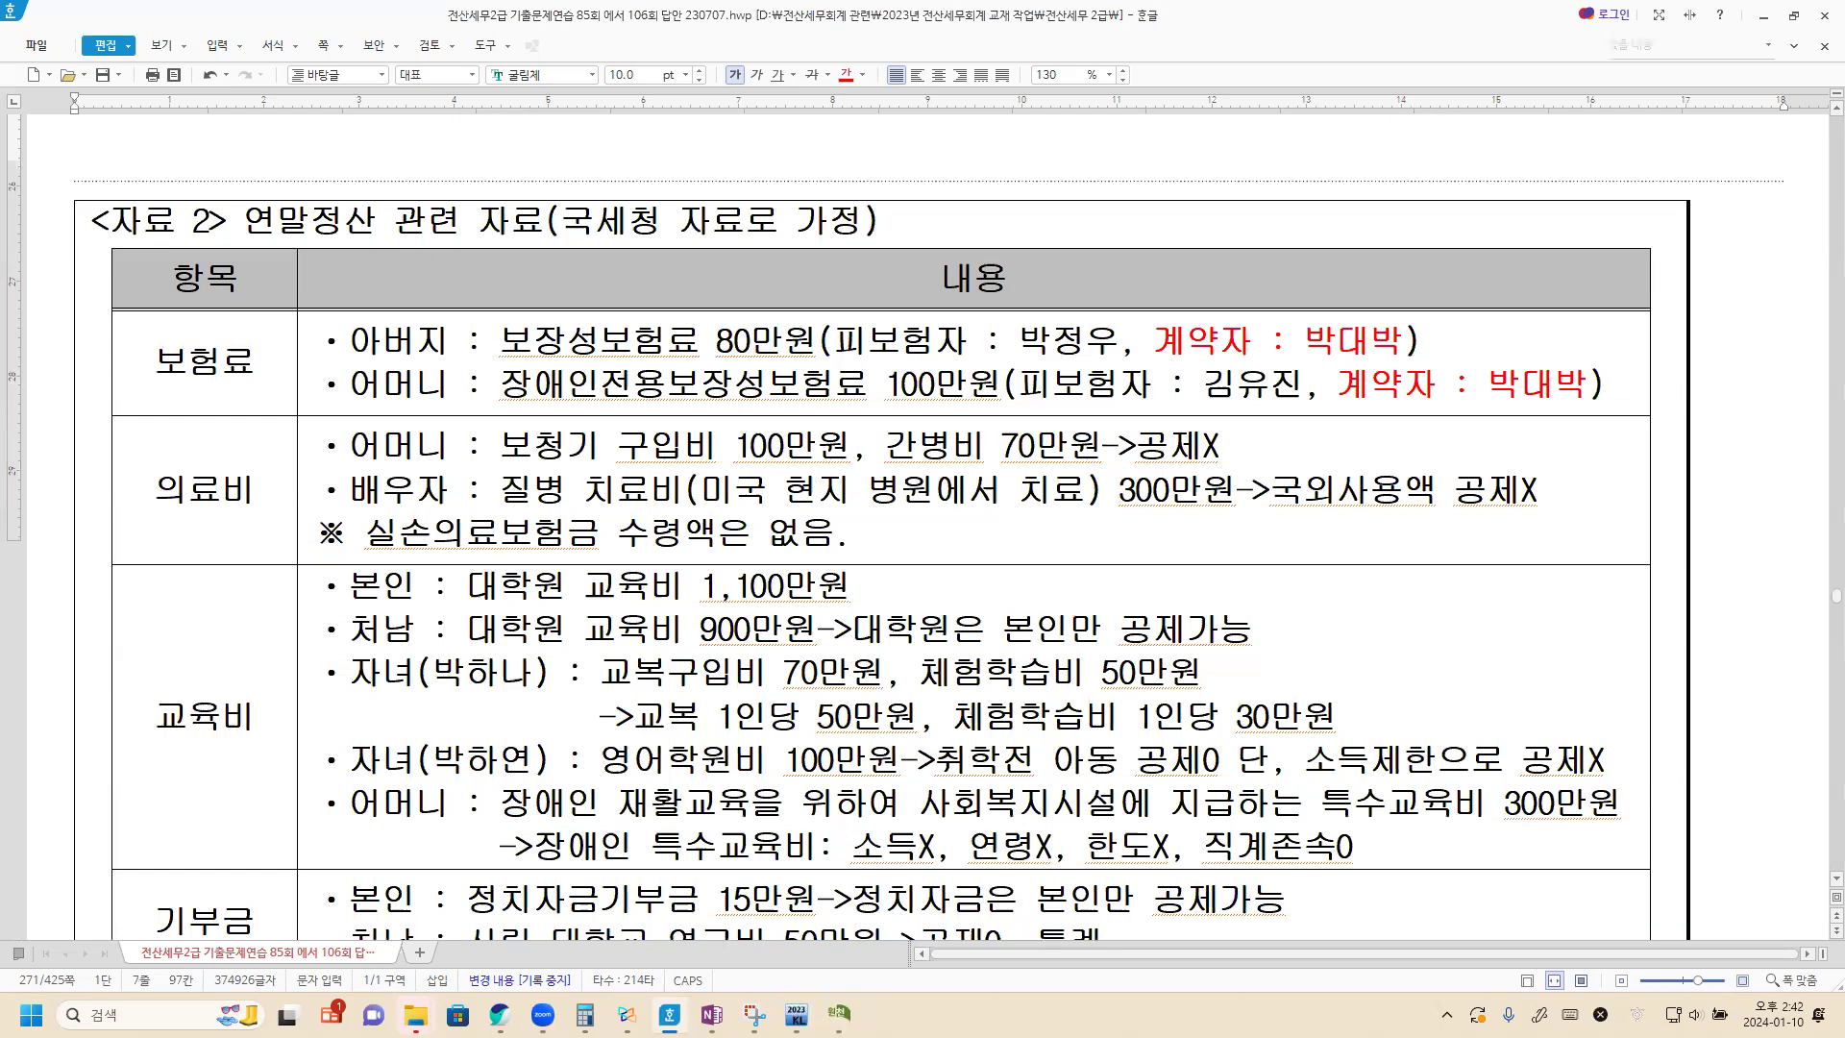
{"action": "key", "text": "alt+Tab"}
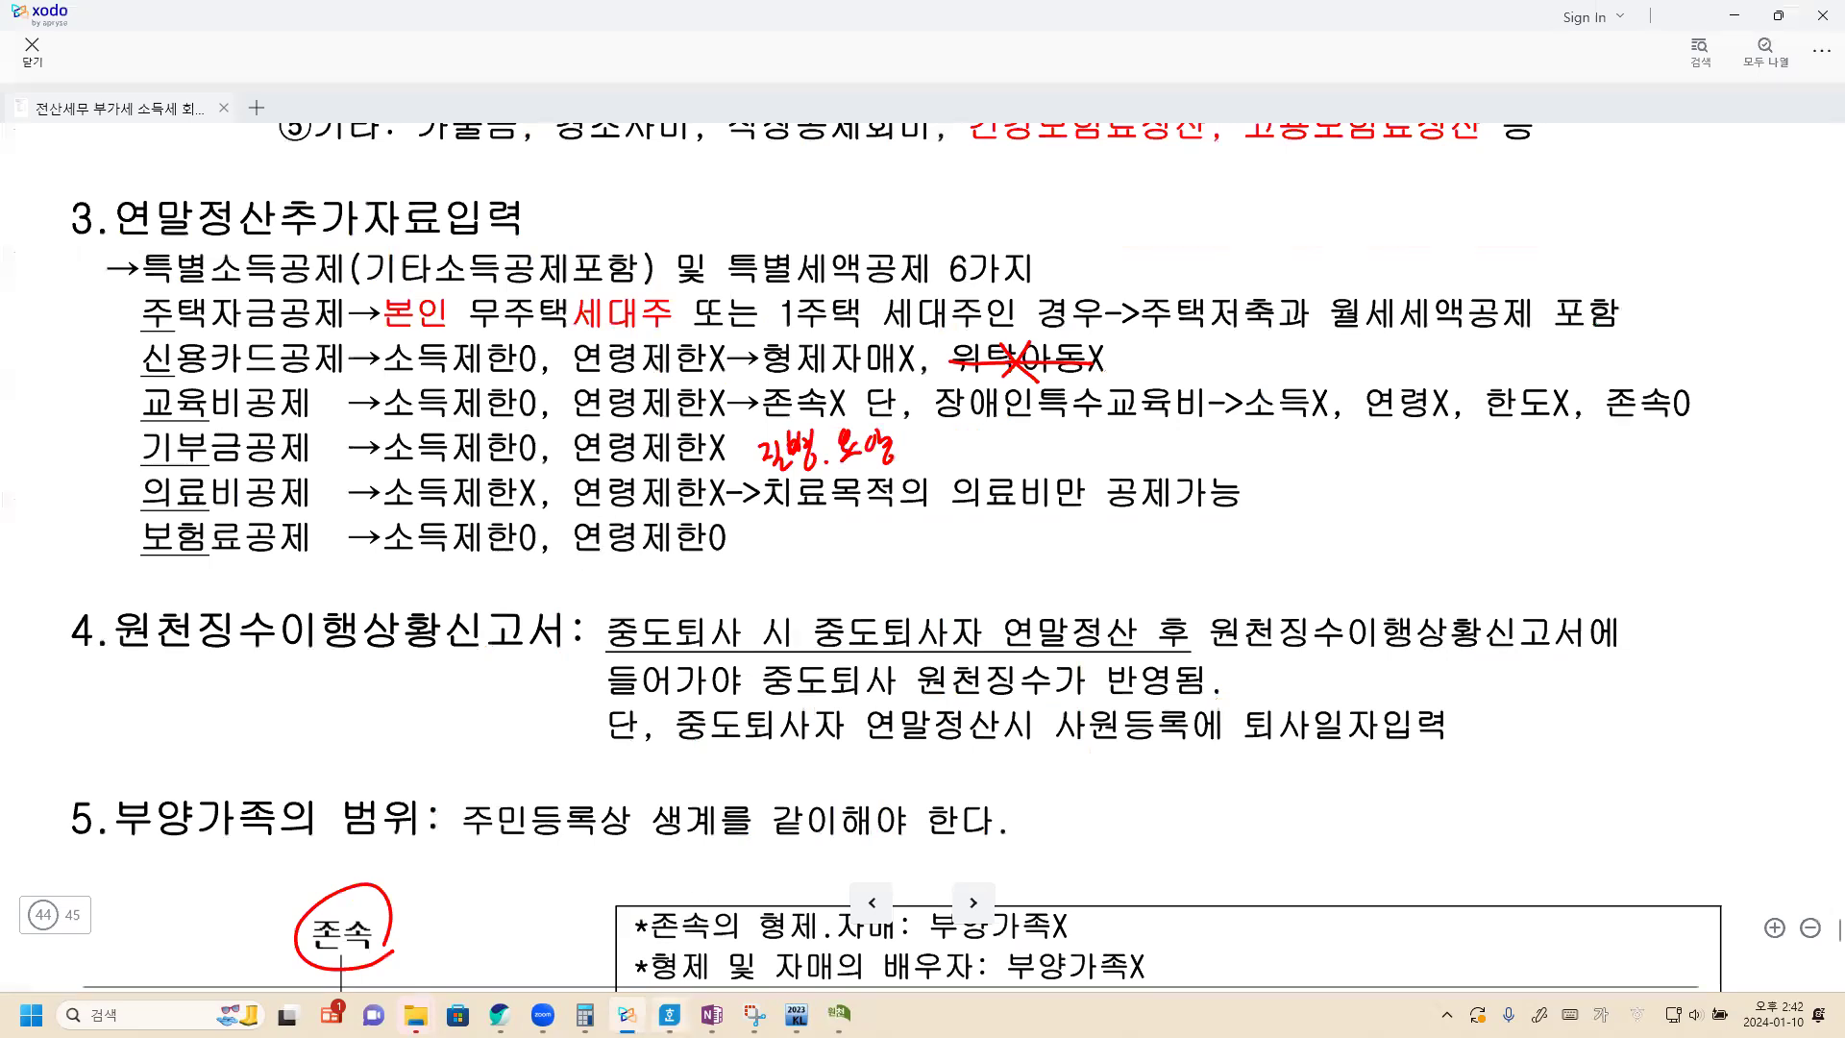
{"action": "left_click", "coordinate": [670, 1014]}
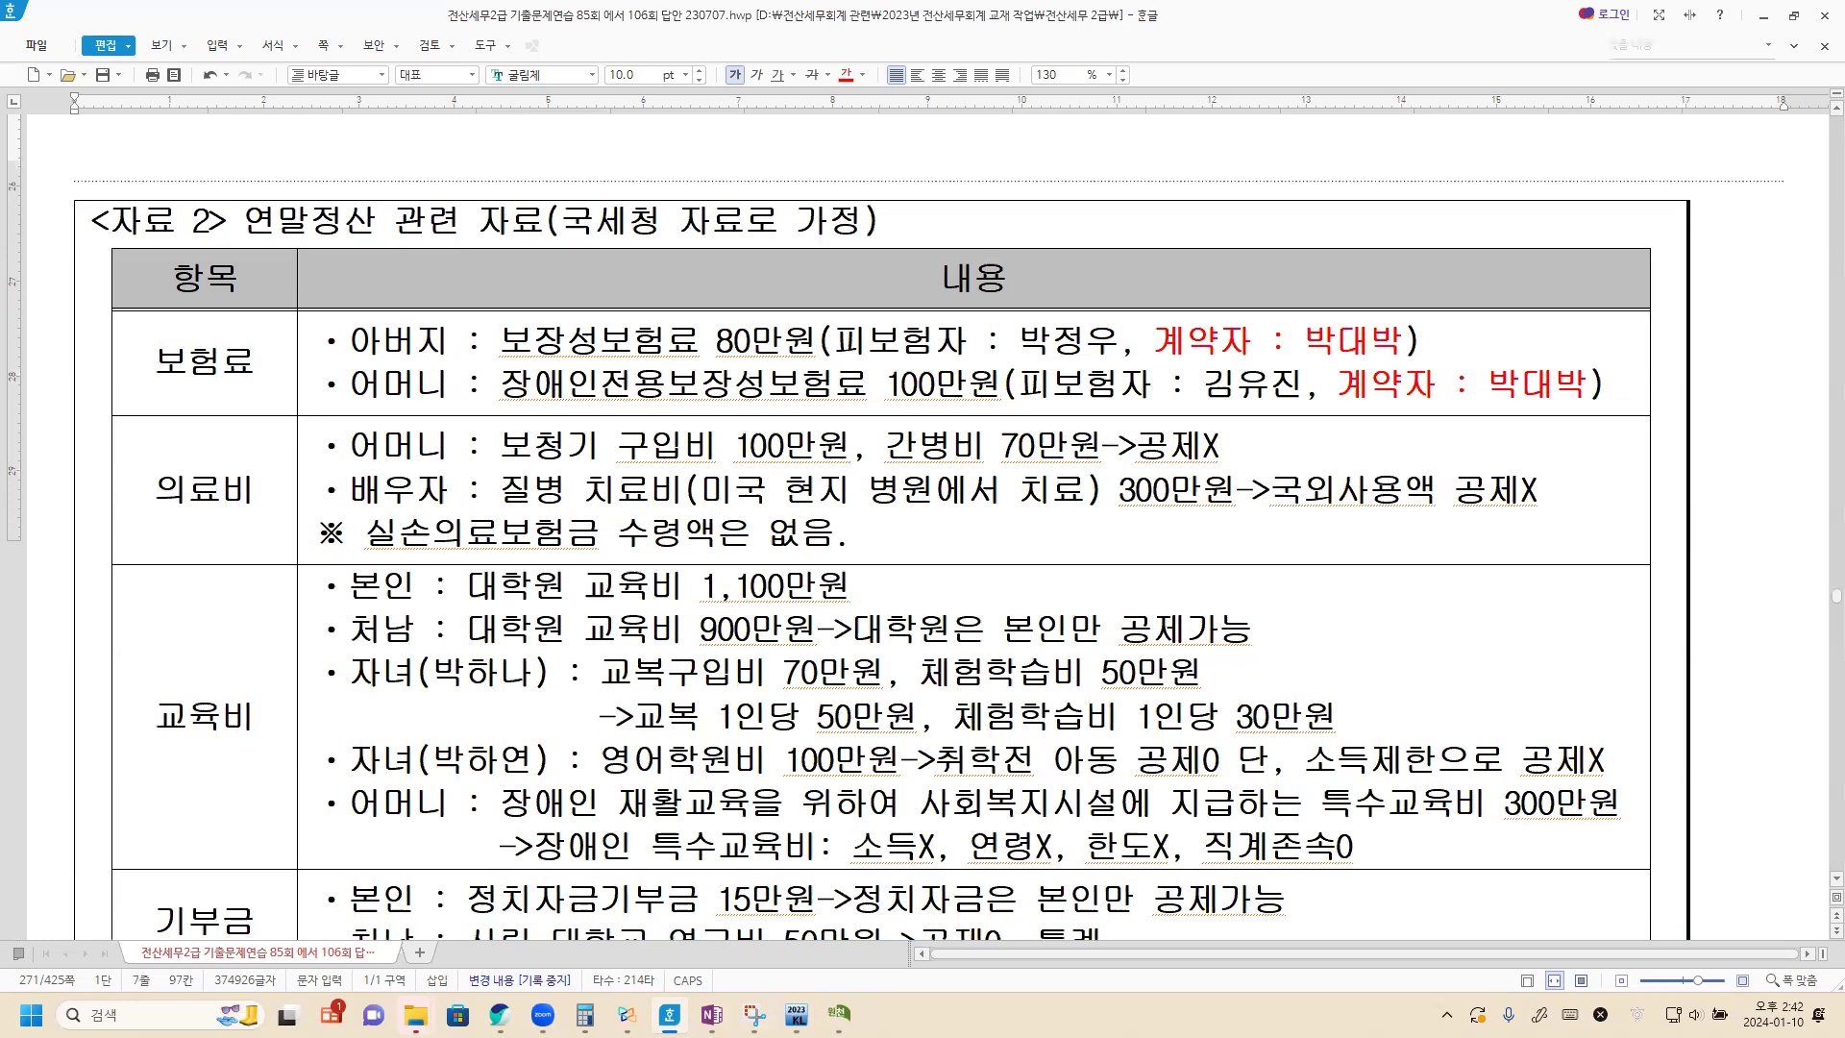
{"action": "left_click", "coordinate": [838, 1014]}
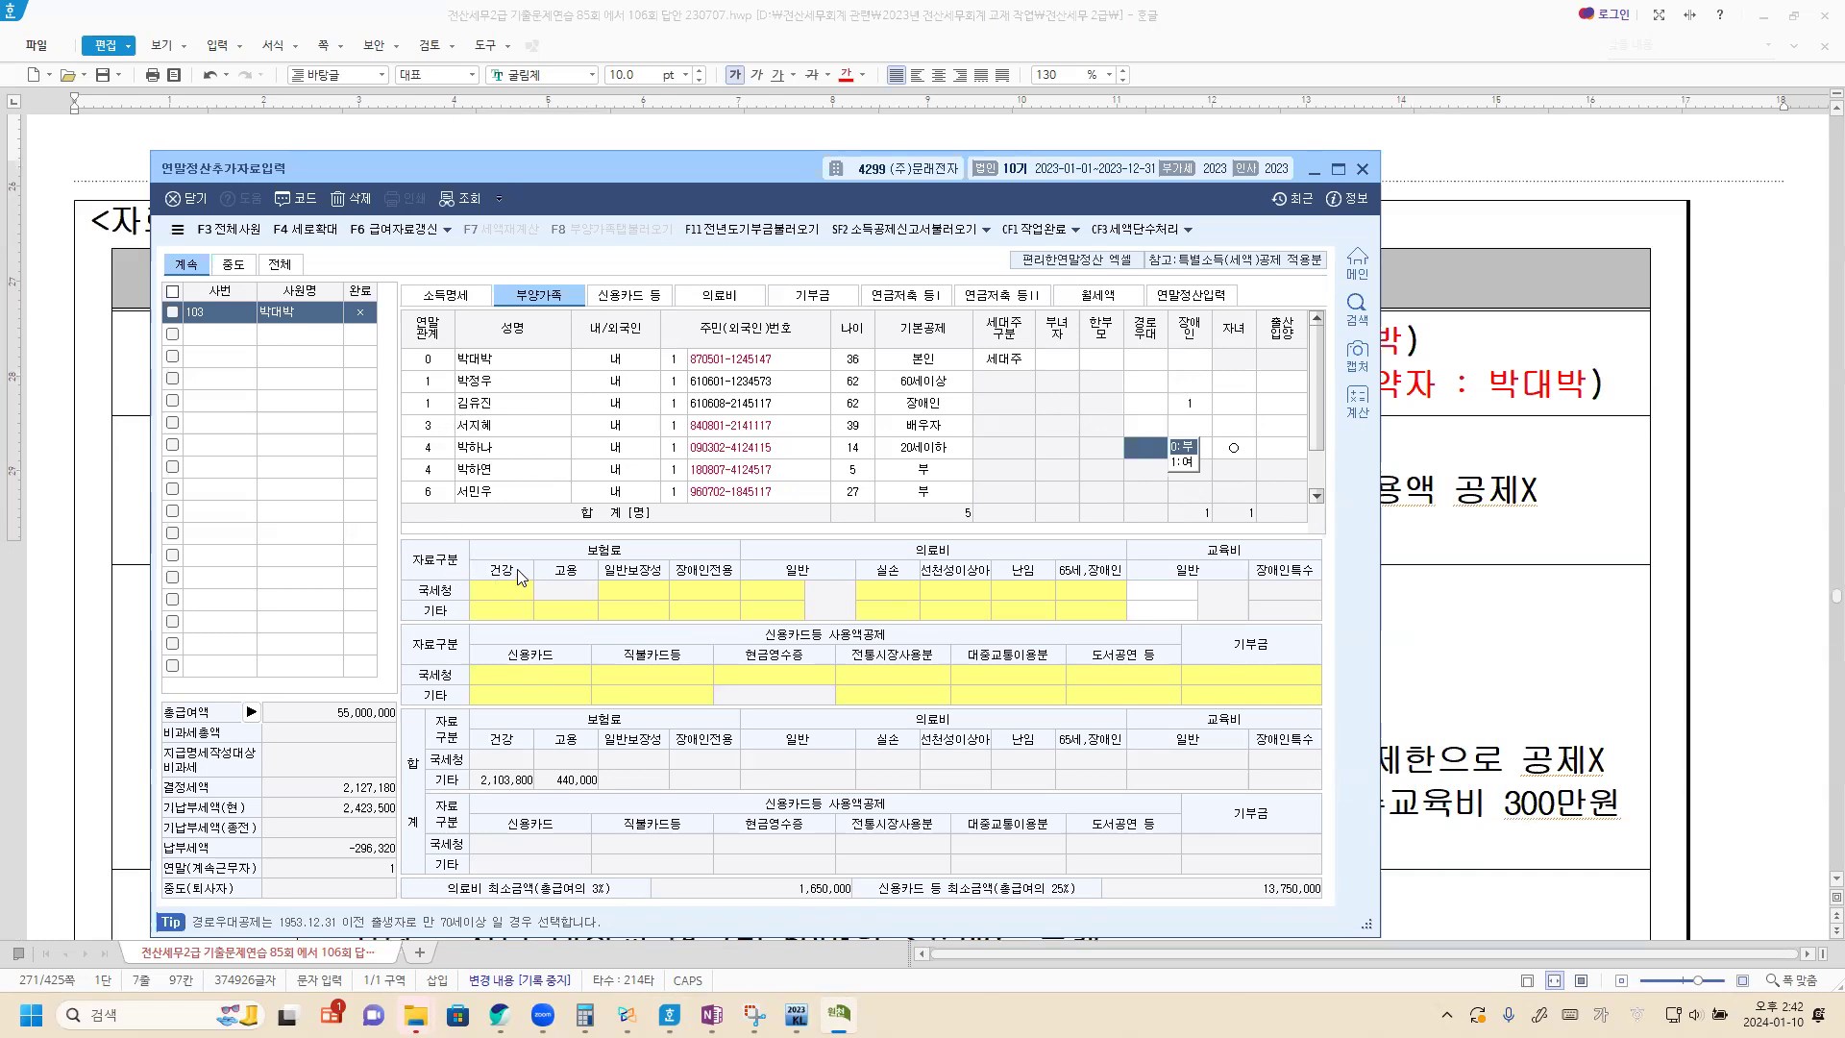
{"action": "left_click", "coordinate": [501, 382]}
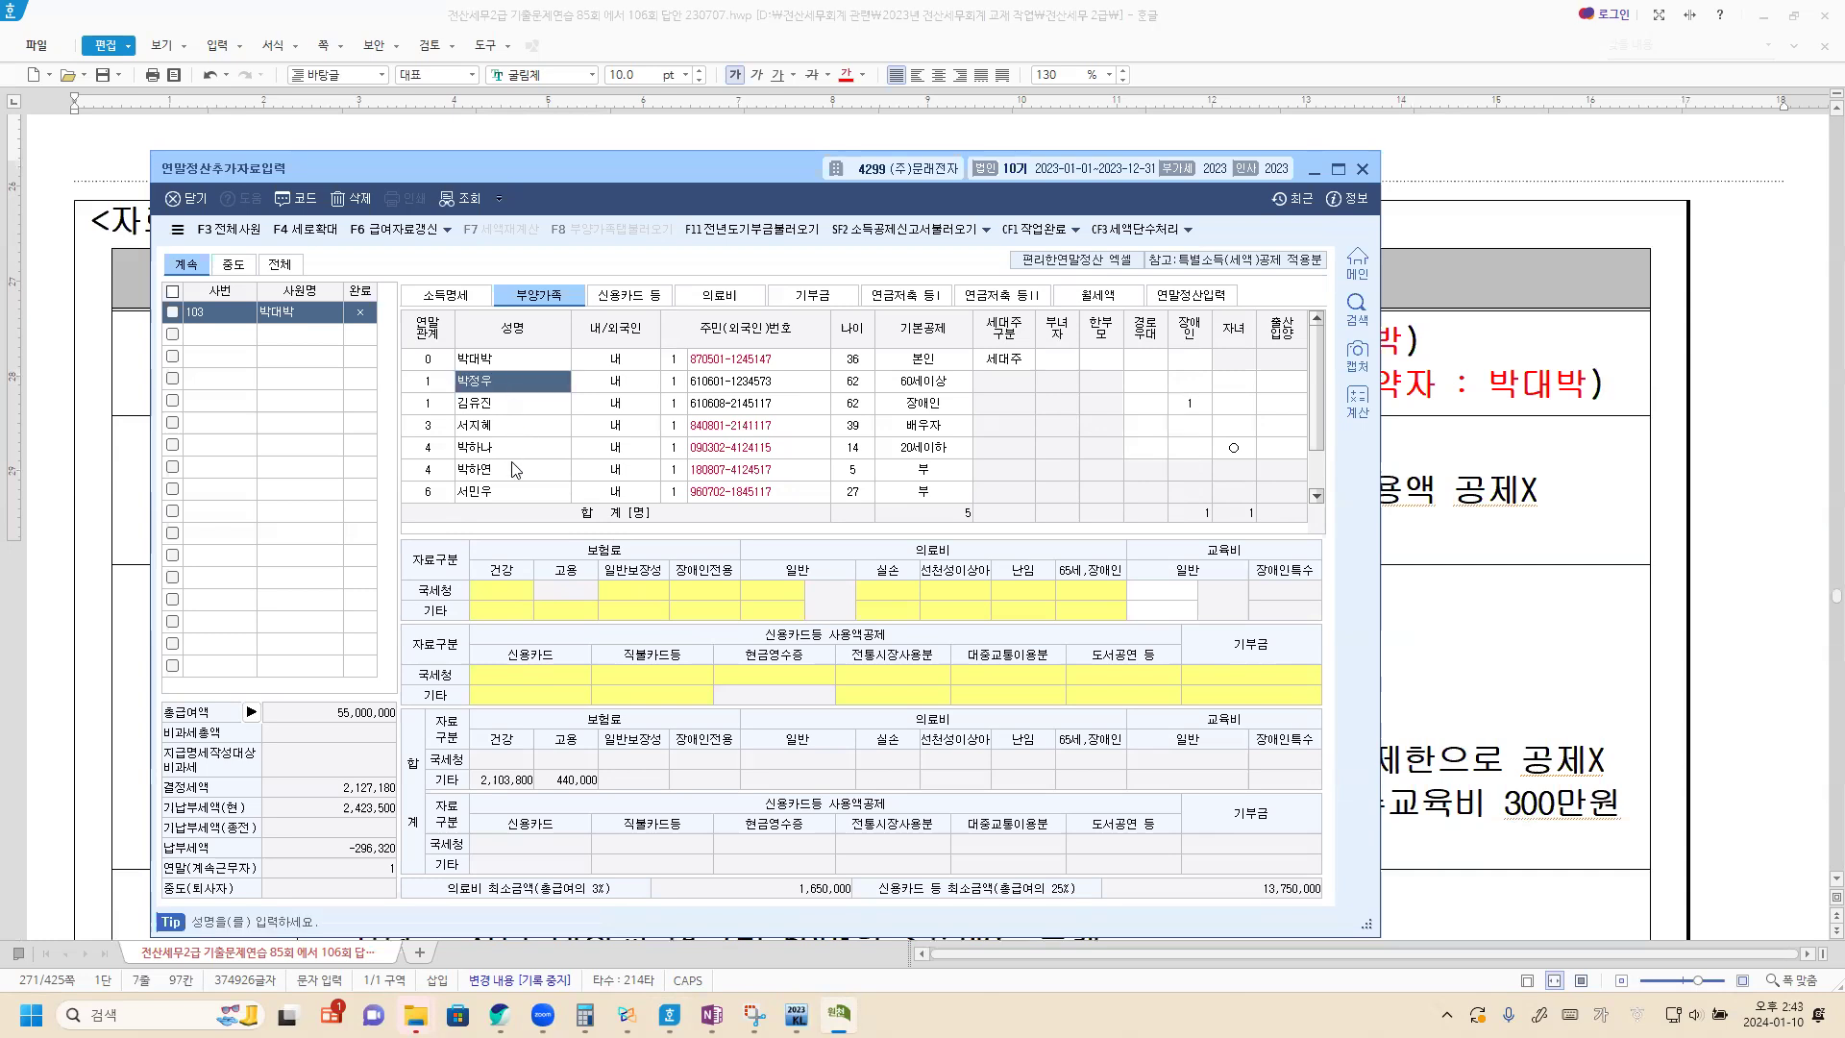
{"action": "left_click", "coordinate": [506, 588]}
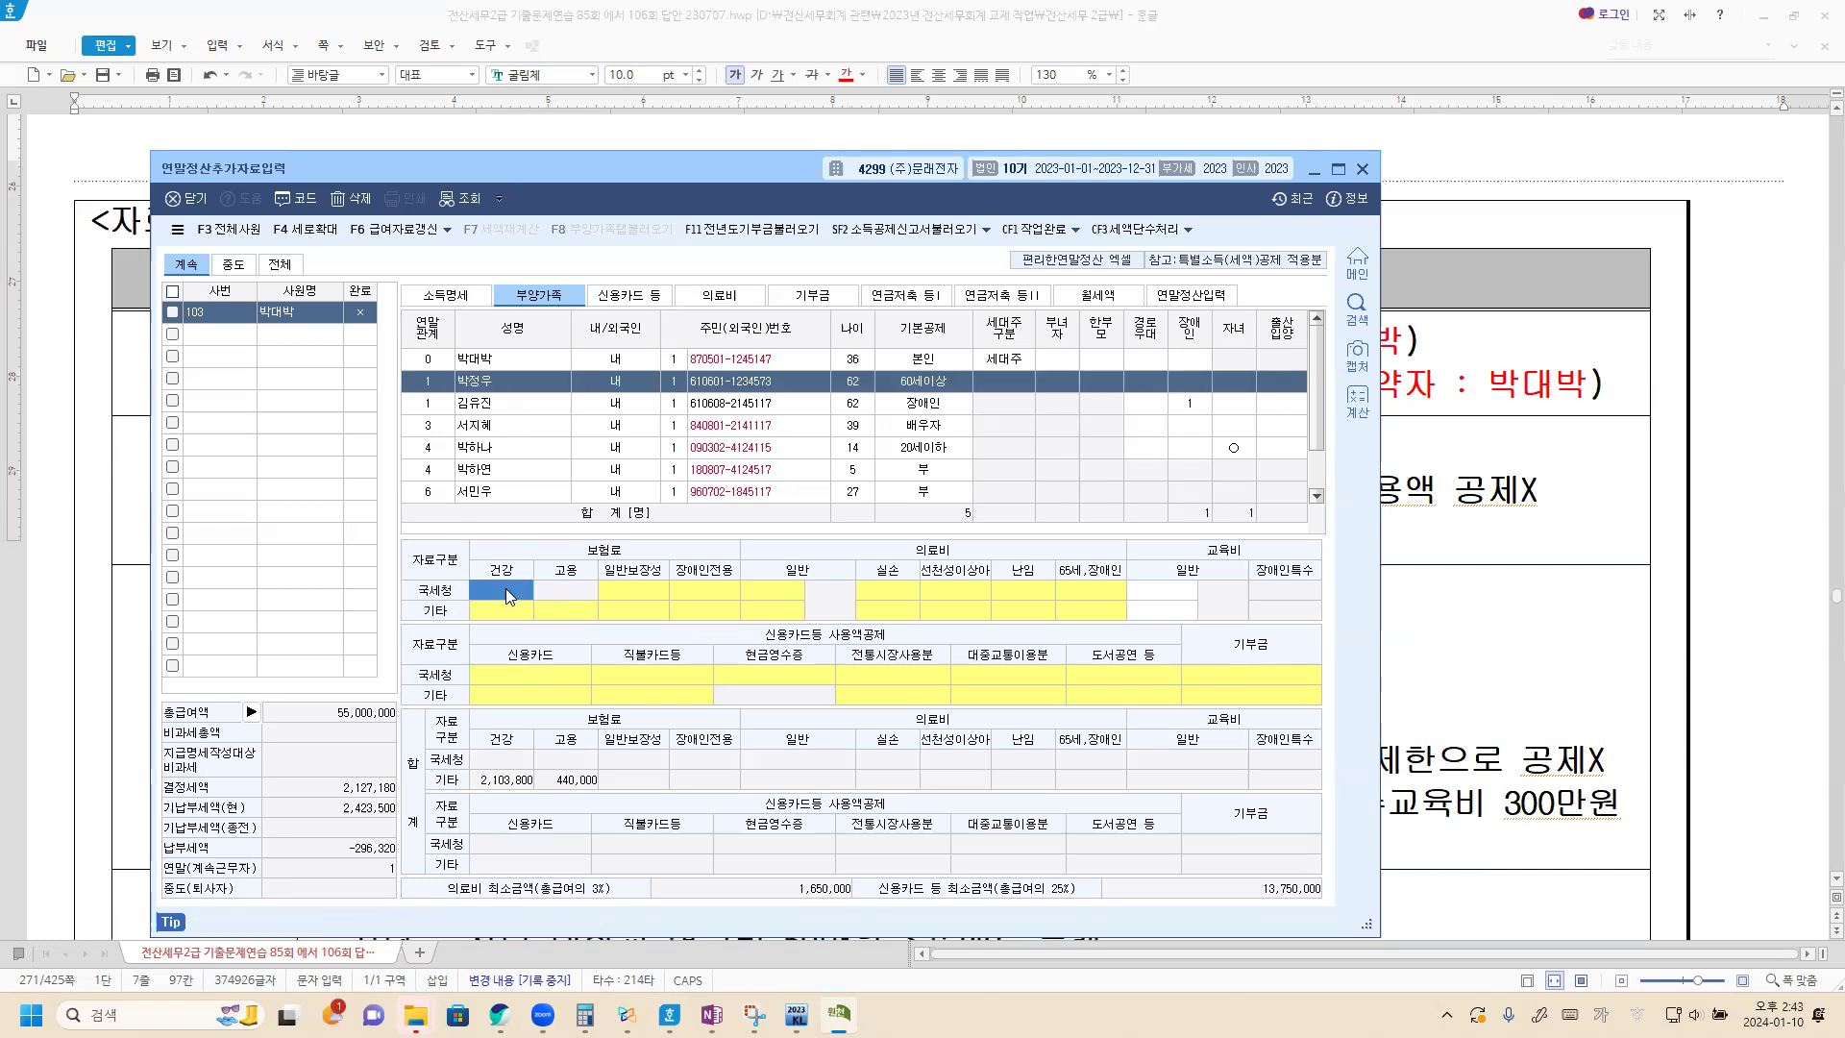
{"action": "double_click", "coordinate": [505, 588]}
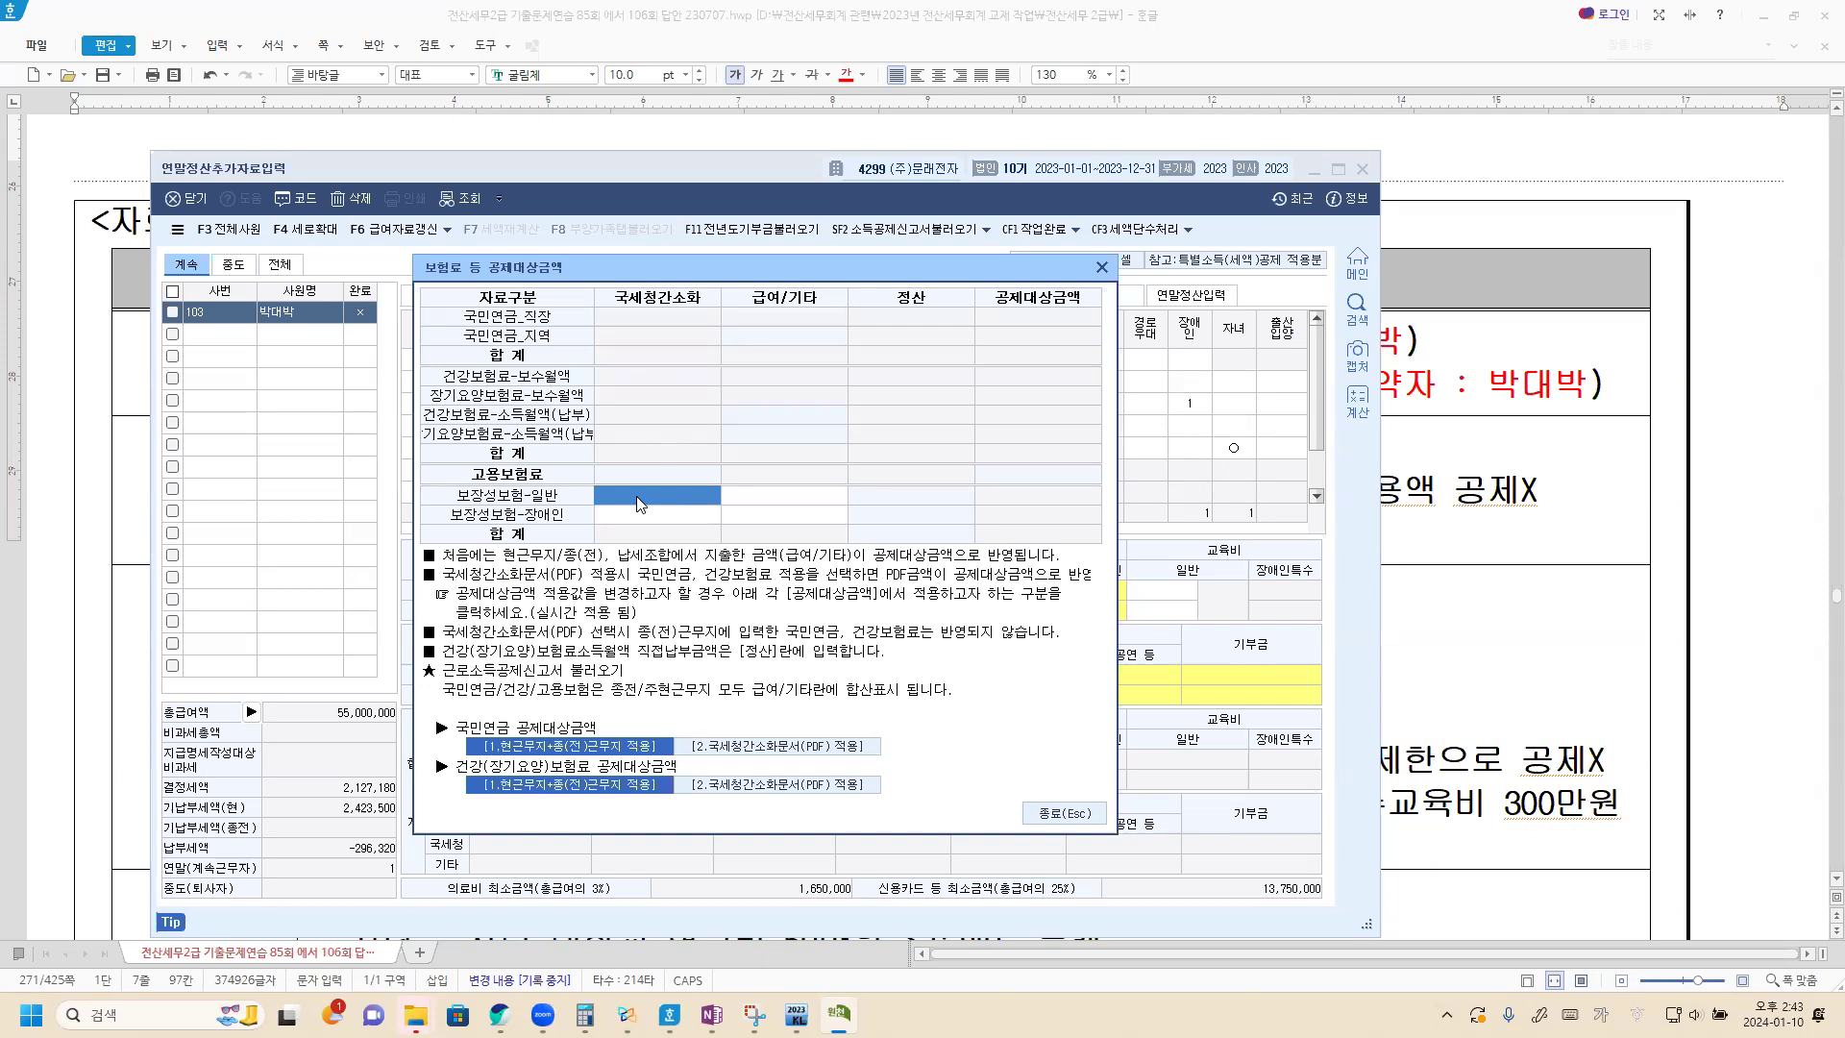
{"action": "type", "text": "800000"}
{"action": "key", "text": "Return"}
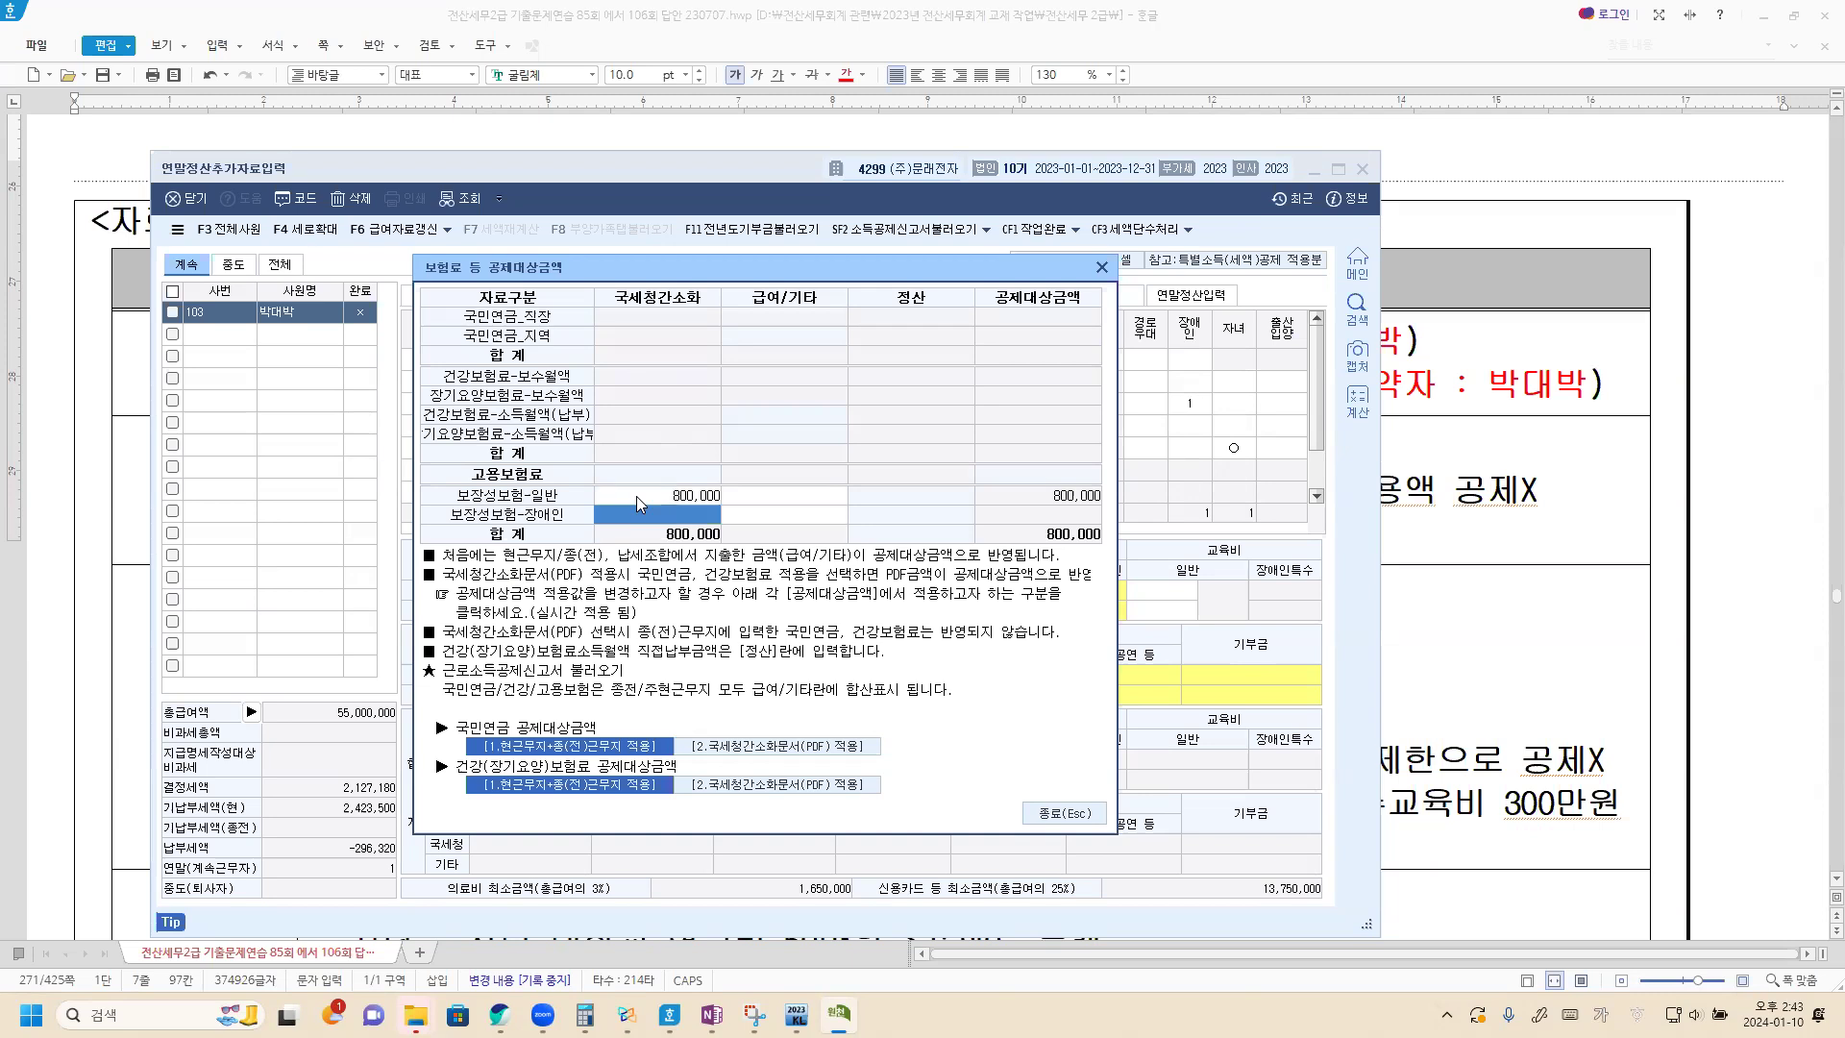
{"action": "left_click", "coordinate": [1101, 270]}
Enter 1,000,000 as the mother's 보장성보험-장애인 premium under 국세청간소화 in the 보험료 등 공제대상금액 details.
{"action": "left_click", "coordinate": [517, 406]}
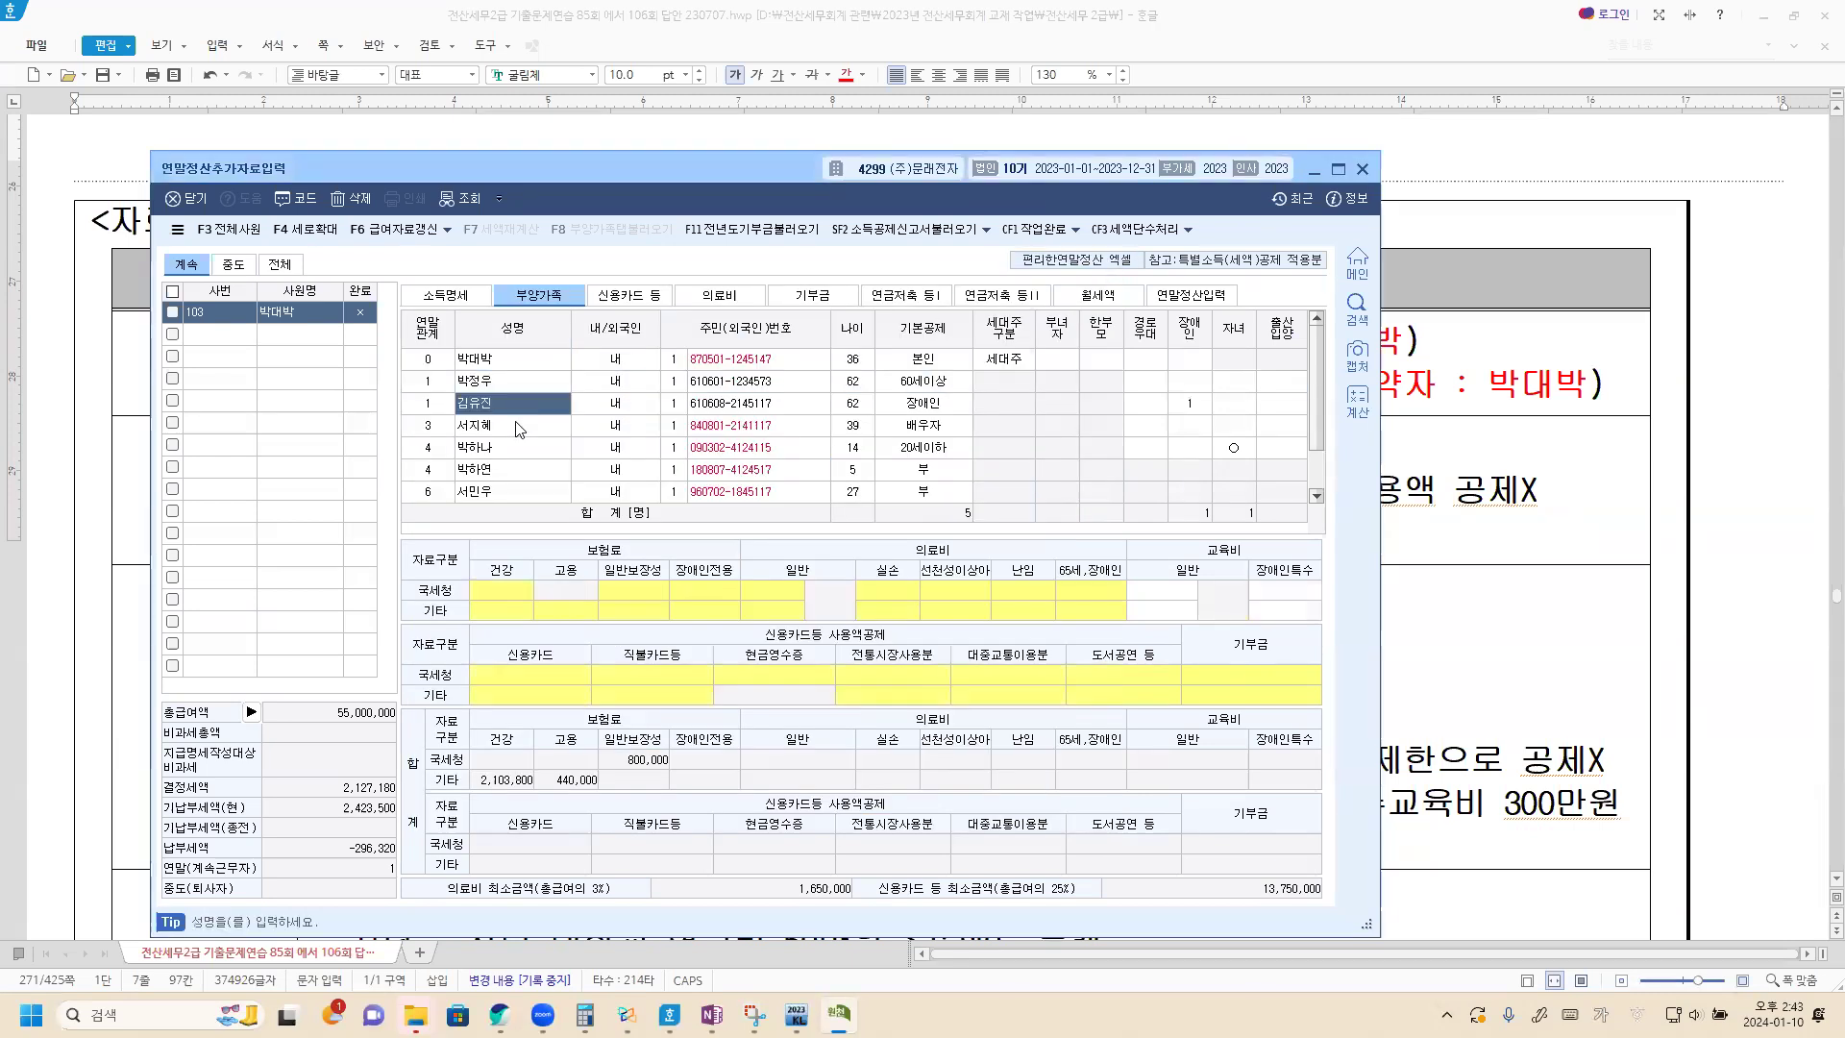
{"action": "left_click", "coordinate": [507, 592]}
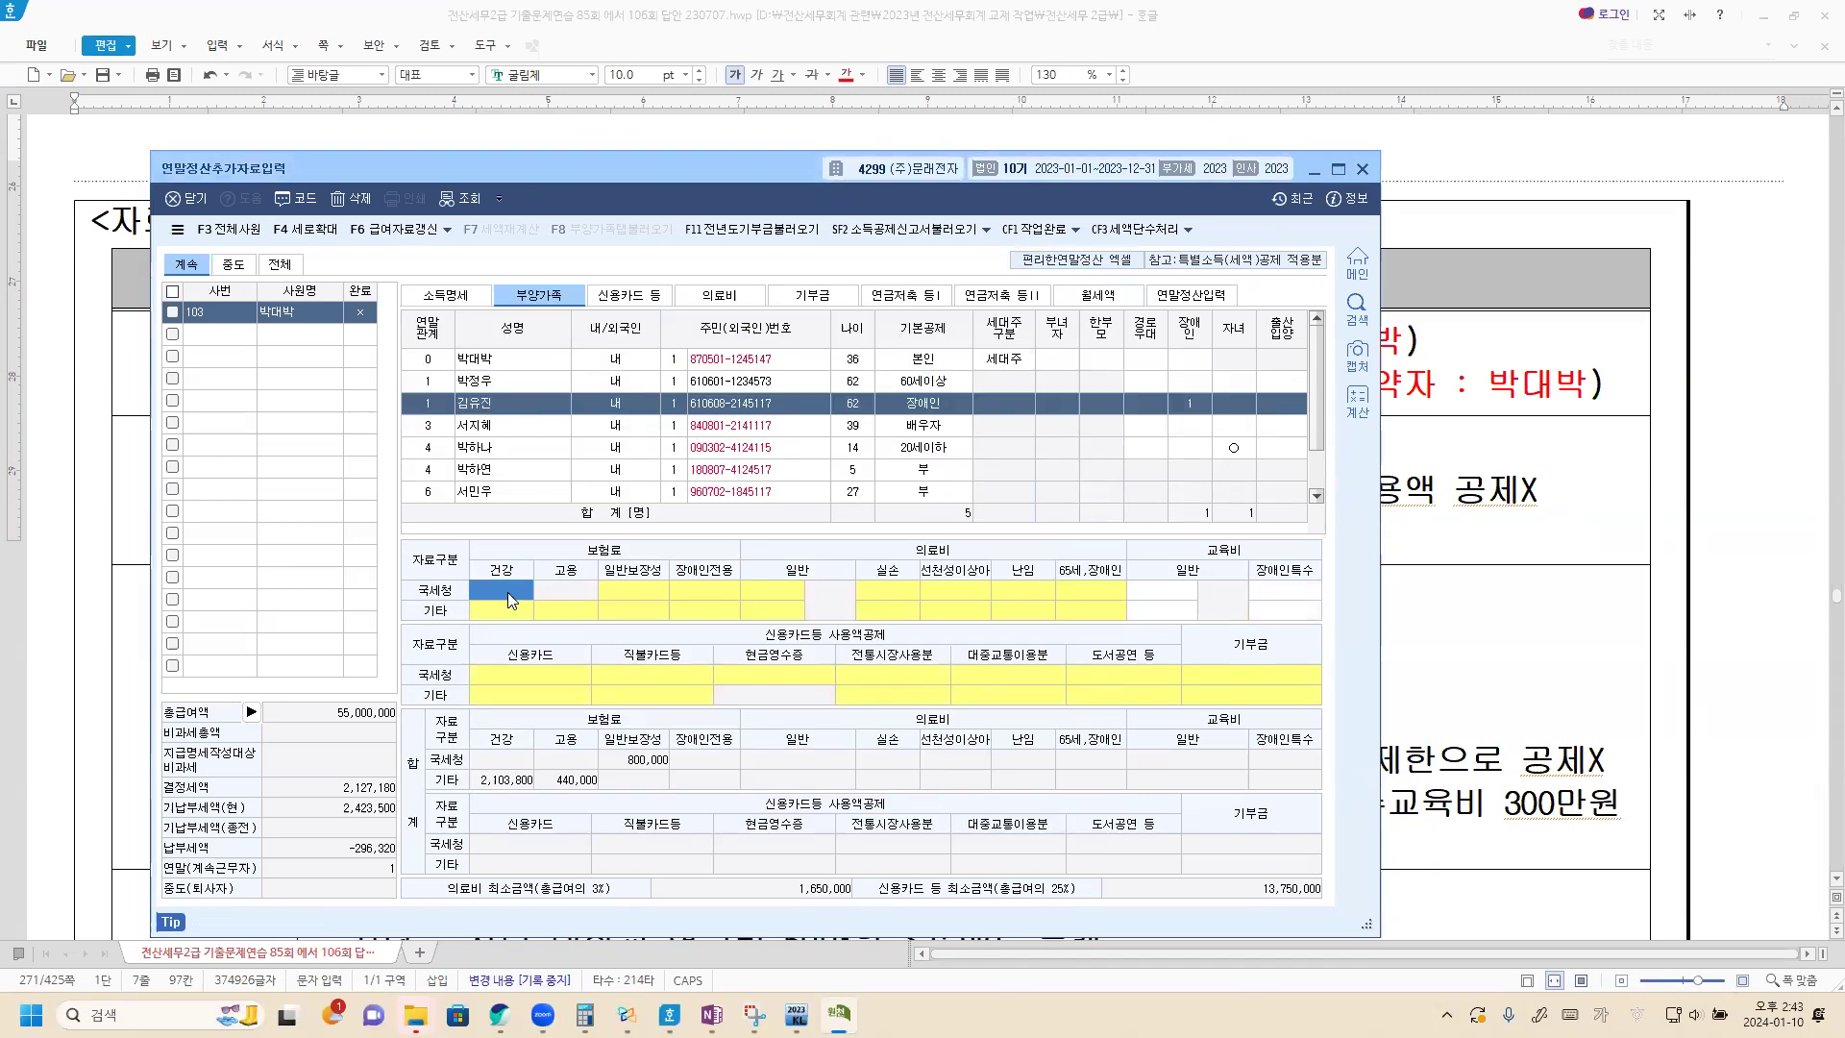
{"action": "left_click", "coordinate": [508, 592]}
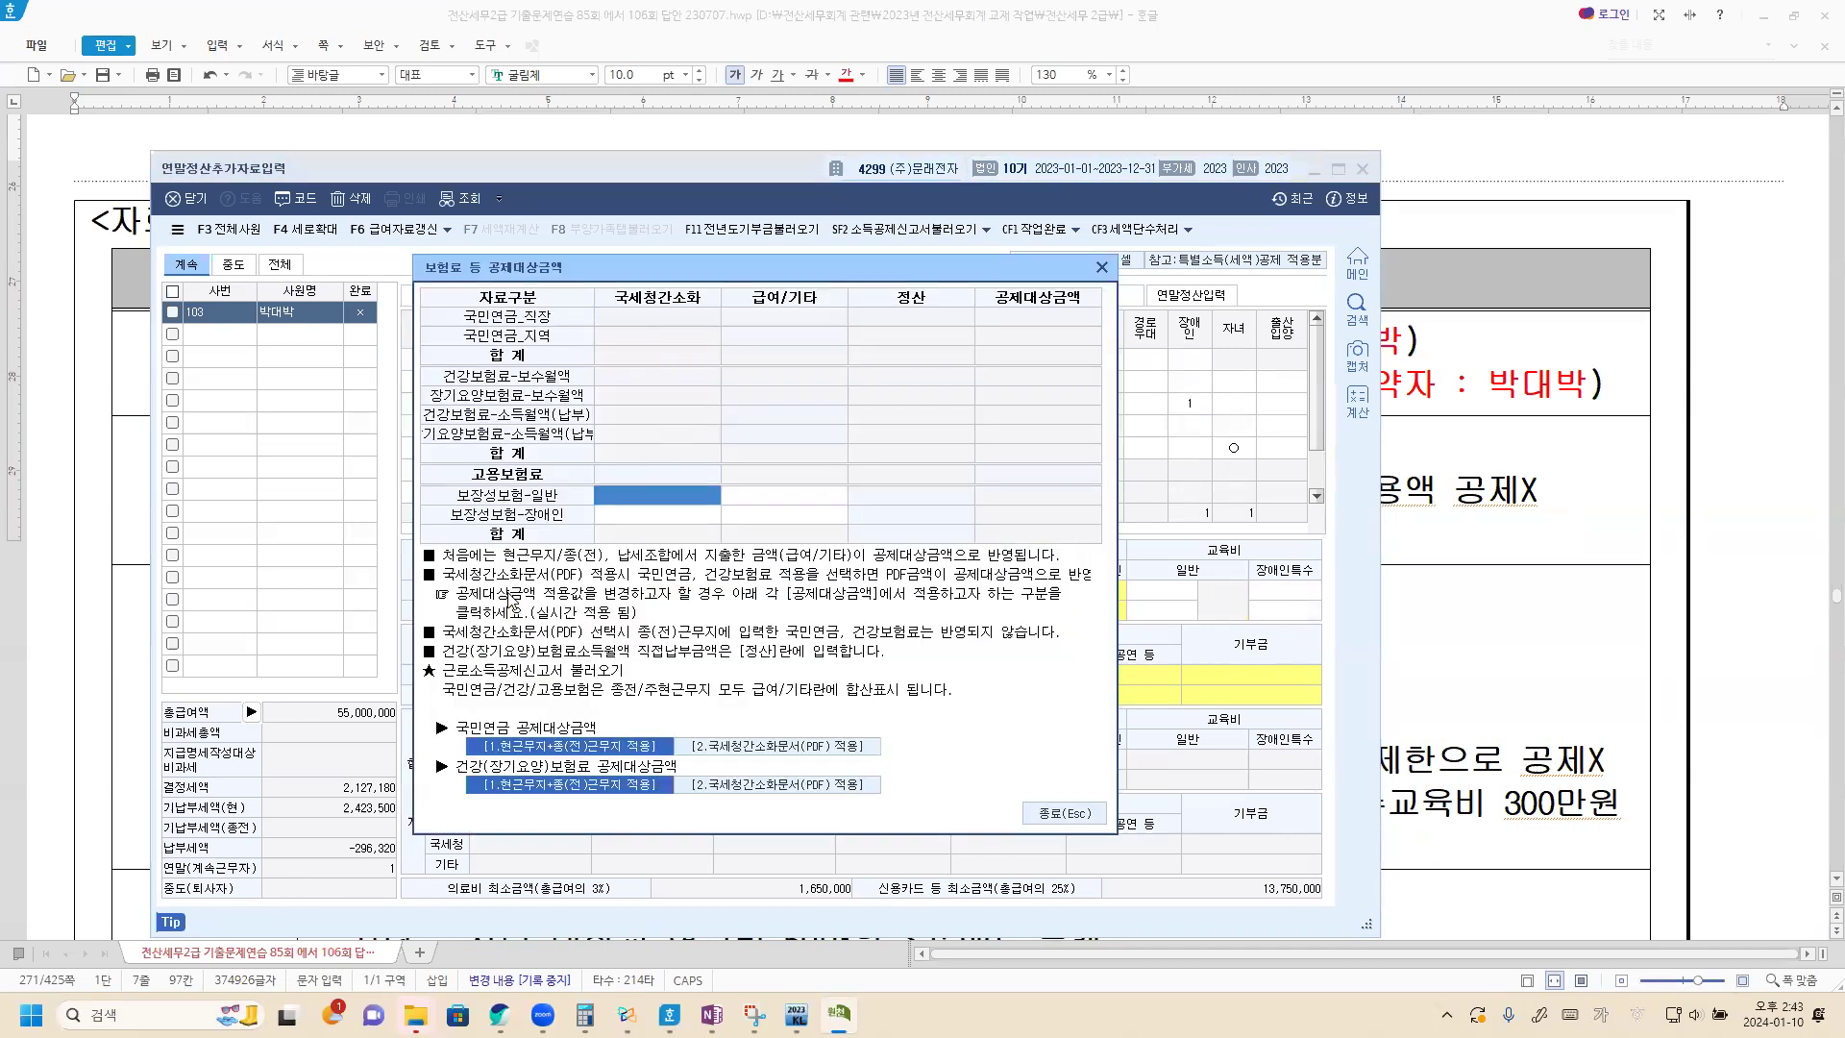
{"action": "left_click", "coordinate": [631, 514]}
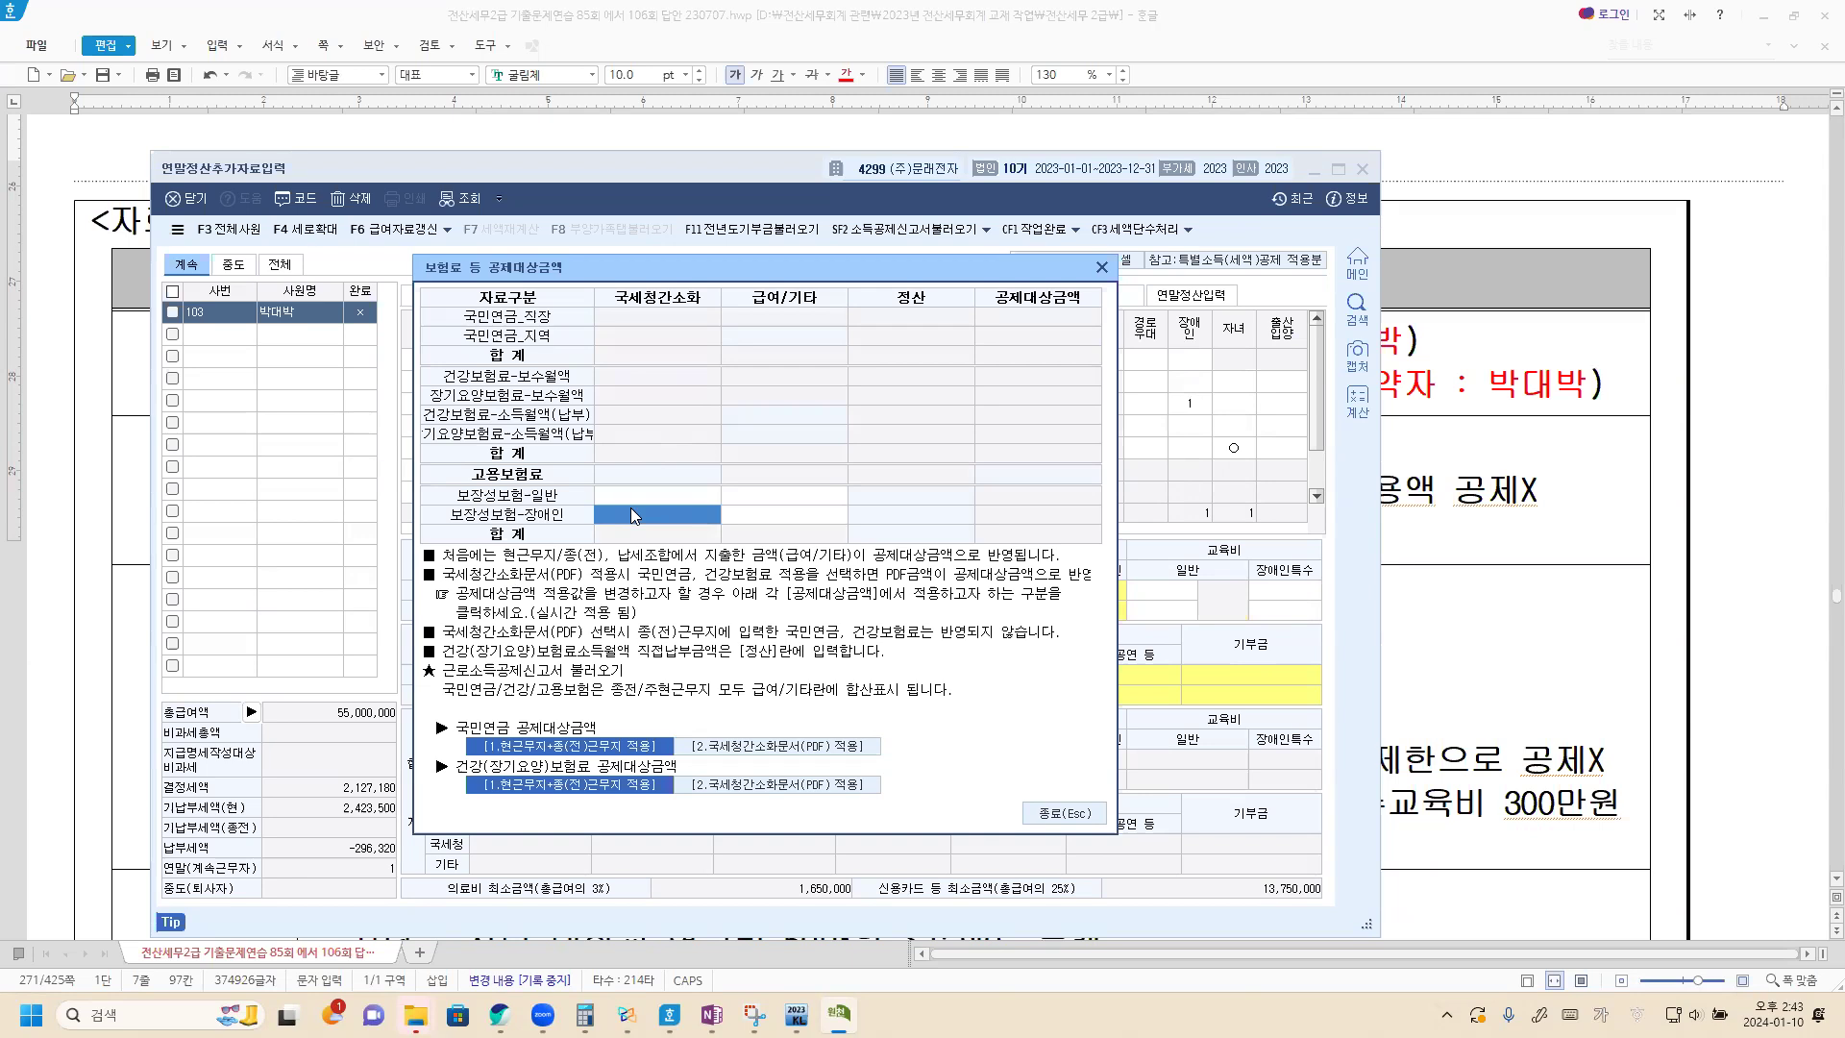
{"action": "type", "text": "1000000"}
{"action": "key", "text": "Return"}
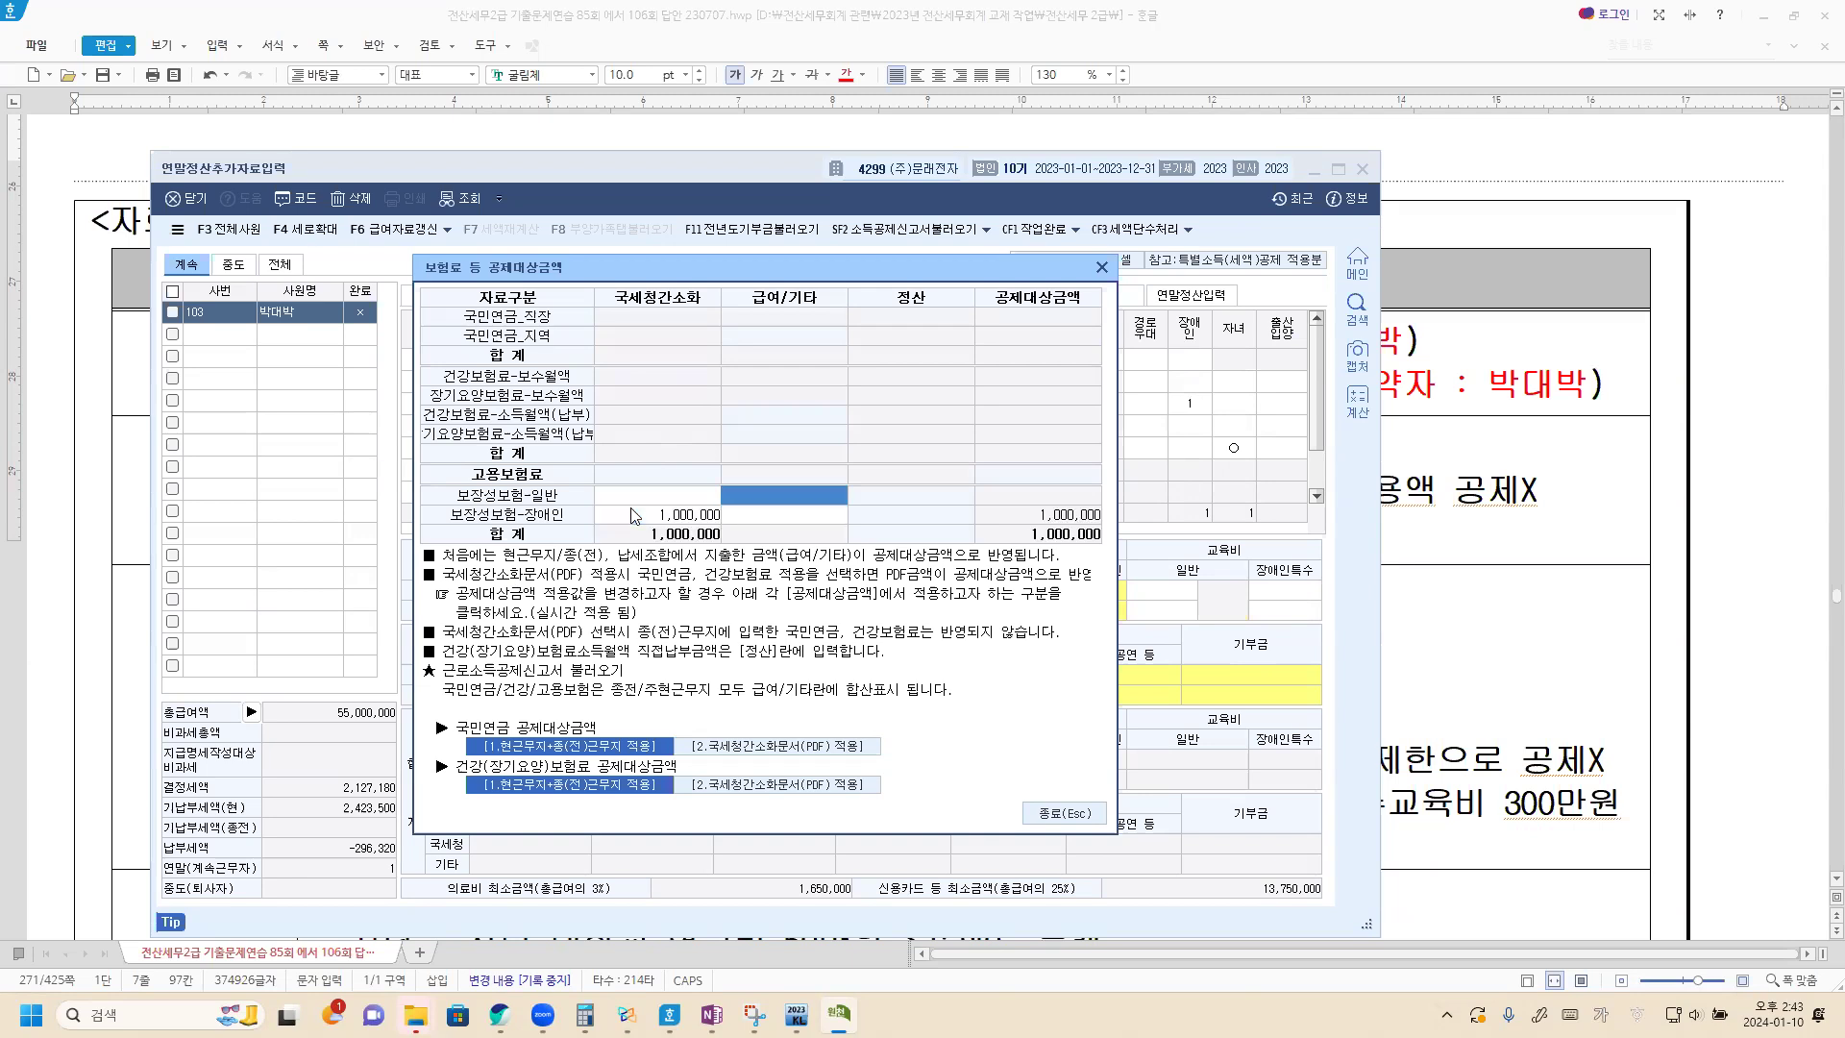
{"action": "left_click", "coordinate": [1102, 268]}
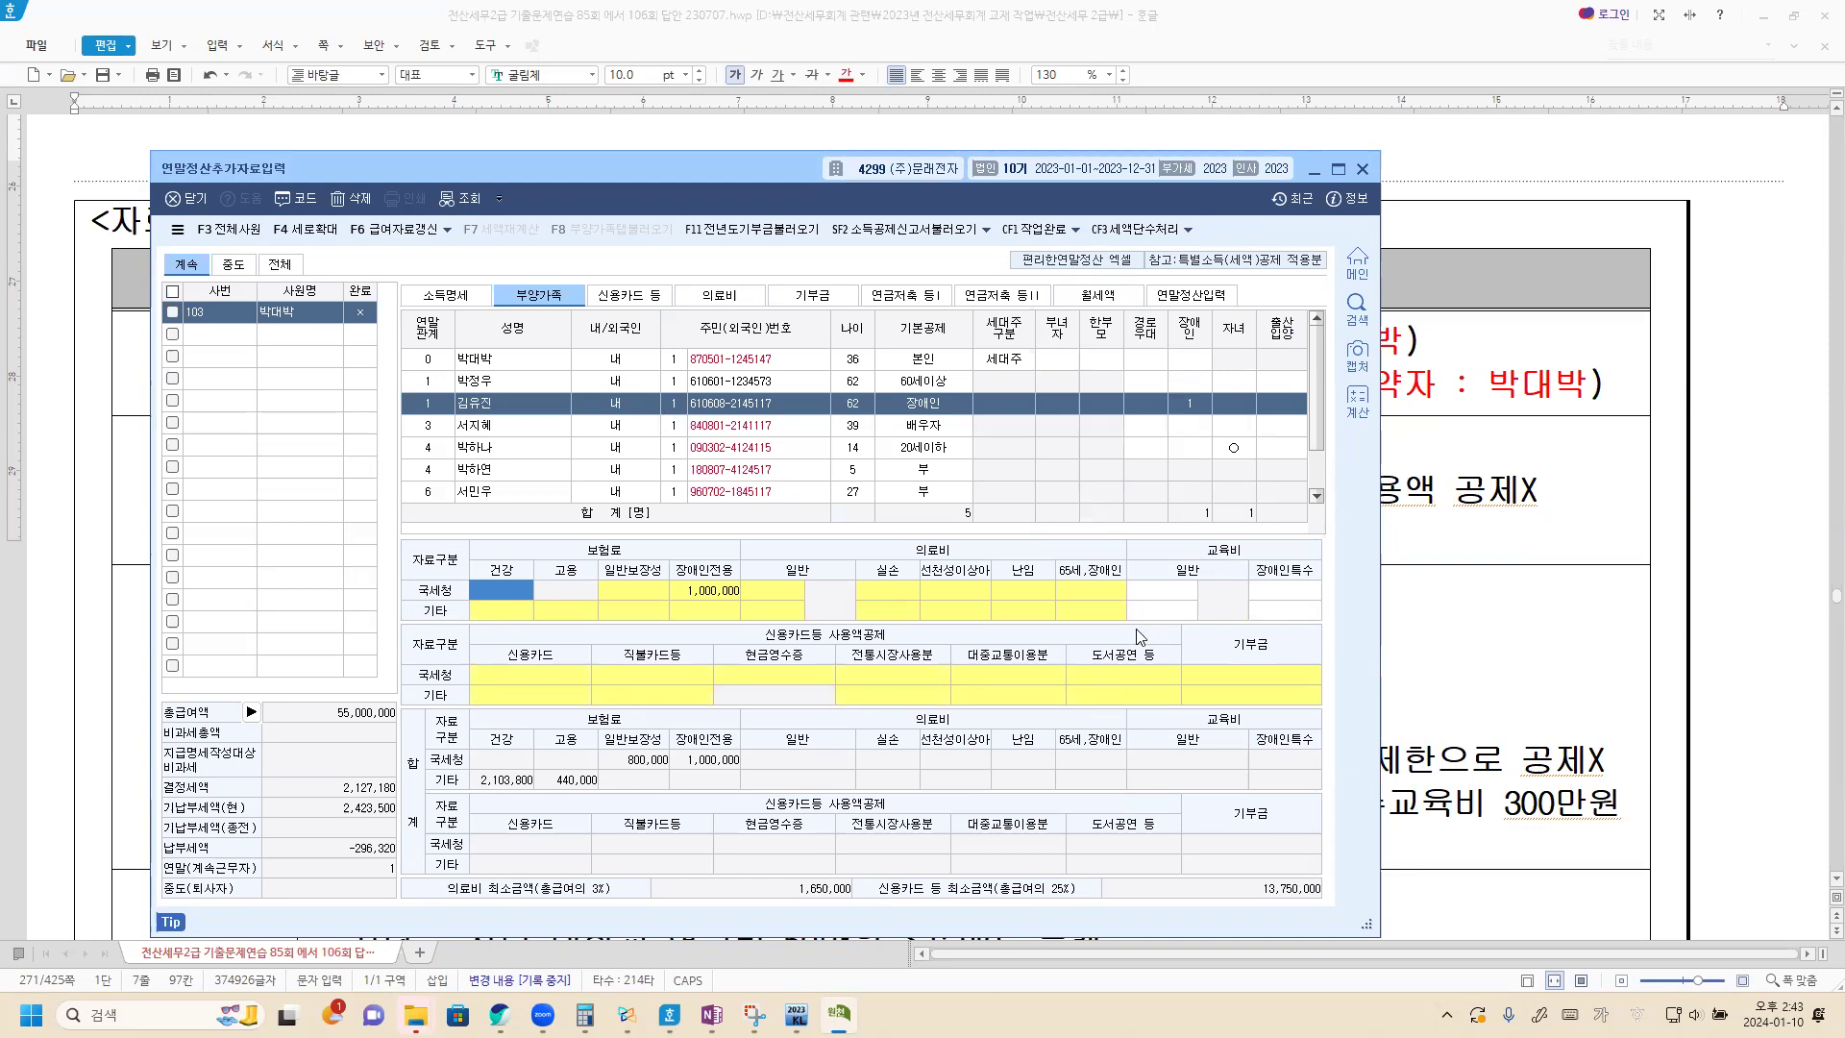
Consult the 의료비 items in the Hangul document and the Xodo notes, and add the mother to the 의료비 지급명세서 in KcLep.
{"action": "left_click", "coordinate": [1422, 497]}
{"action": "left_click", "coordinate": [313, 541]}
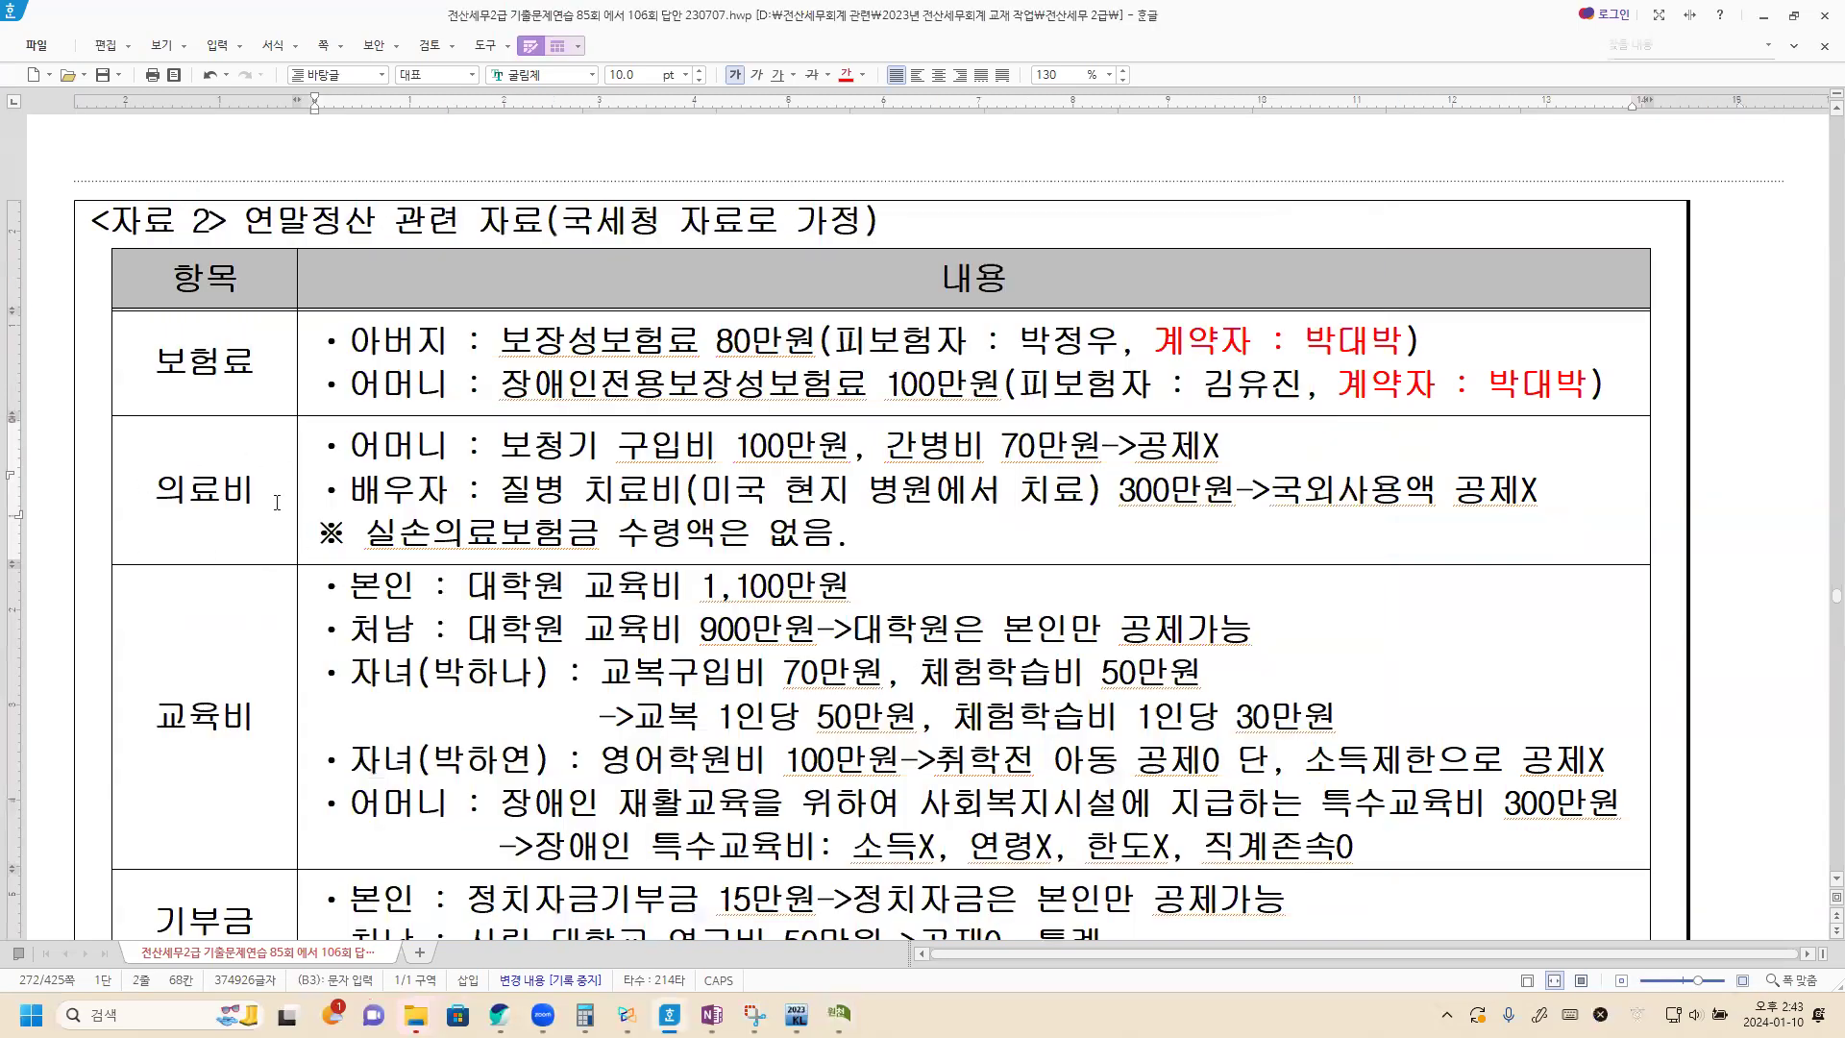
{"action": "left_click", "coordinate": [626, 1014]}
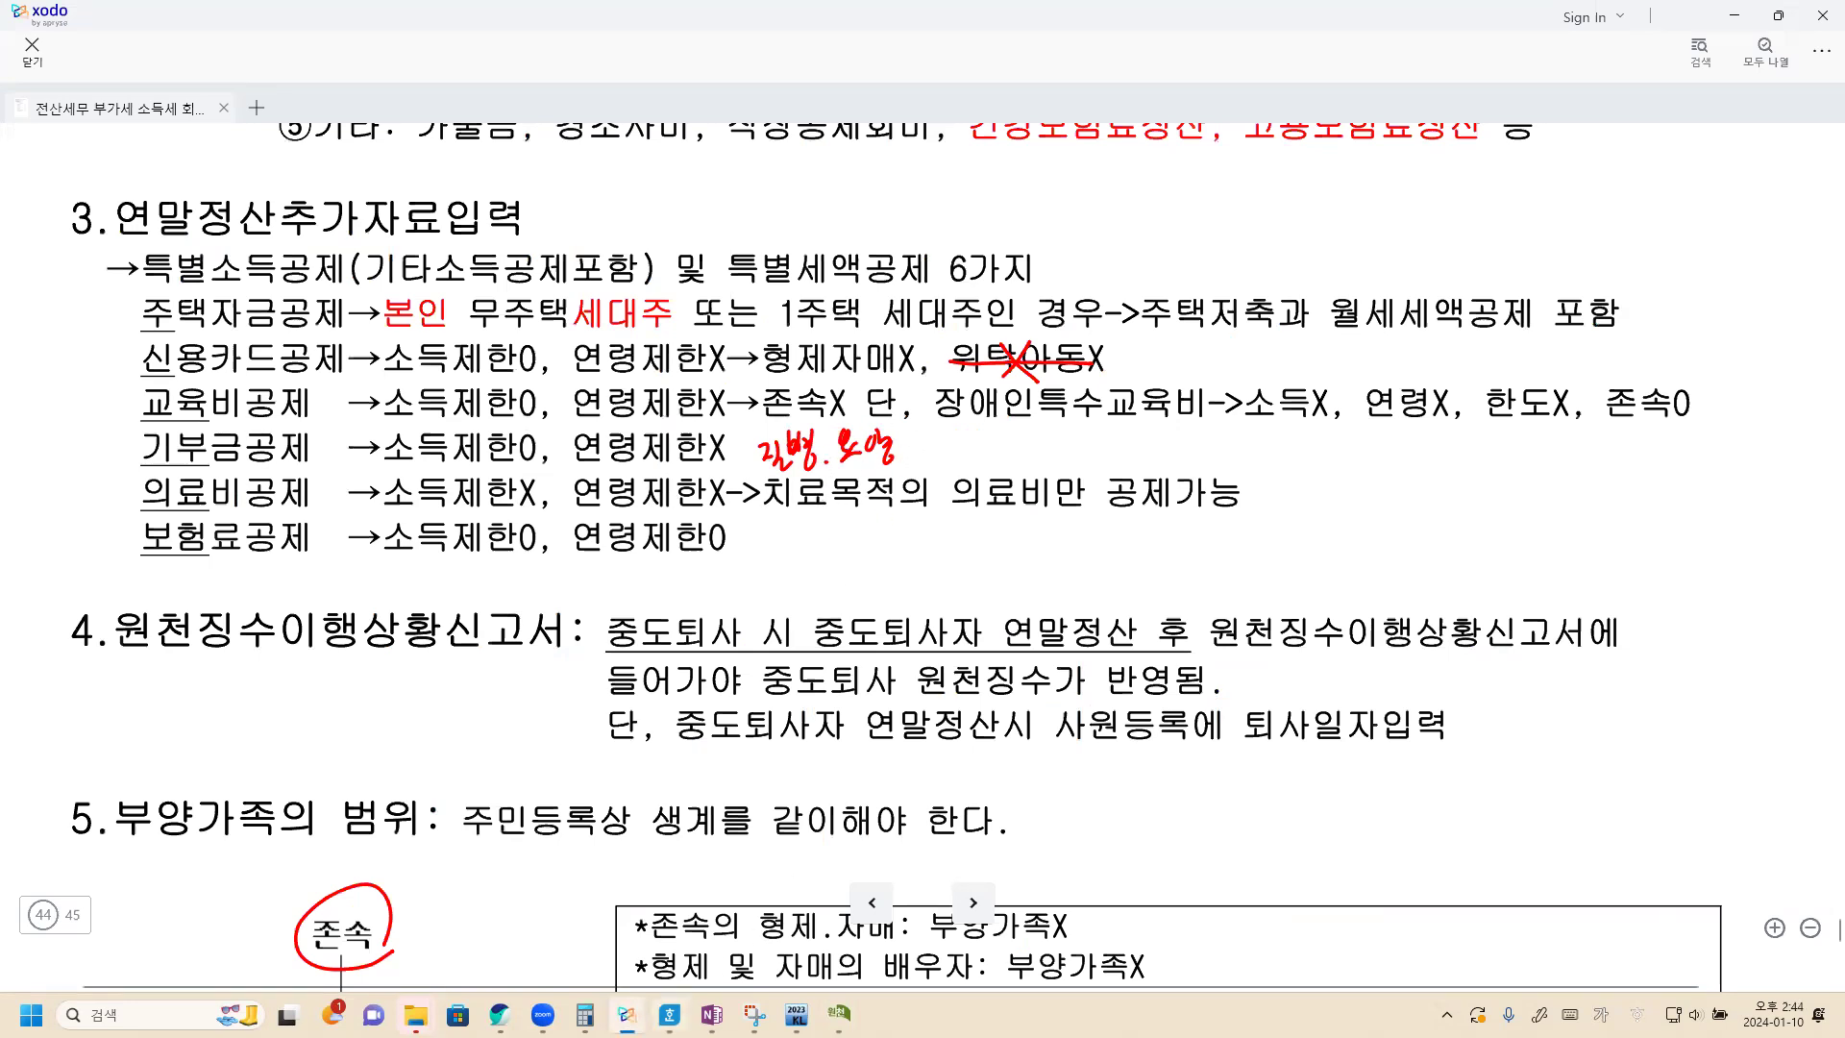
{"action": "key", "text": "alt+Tab"}
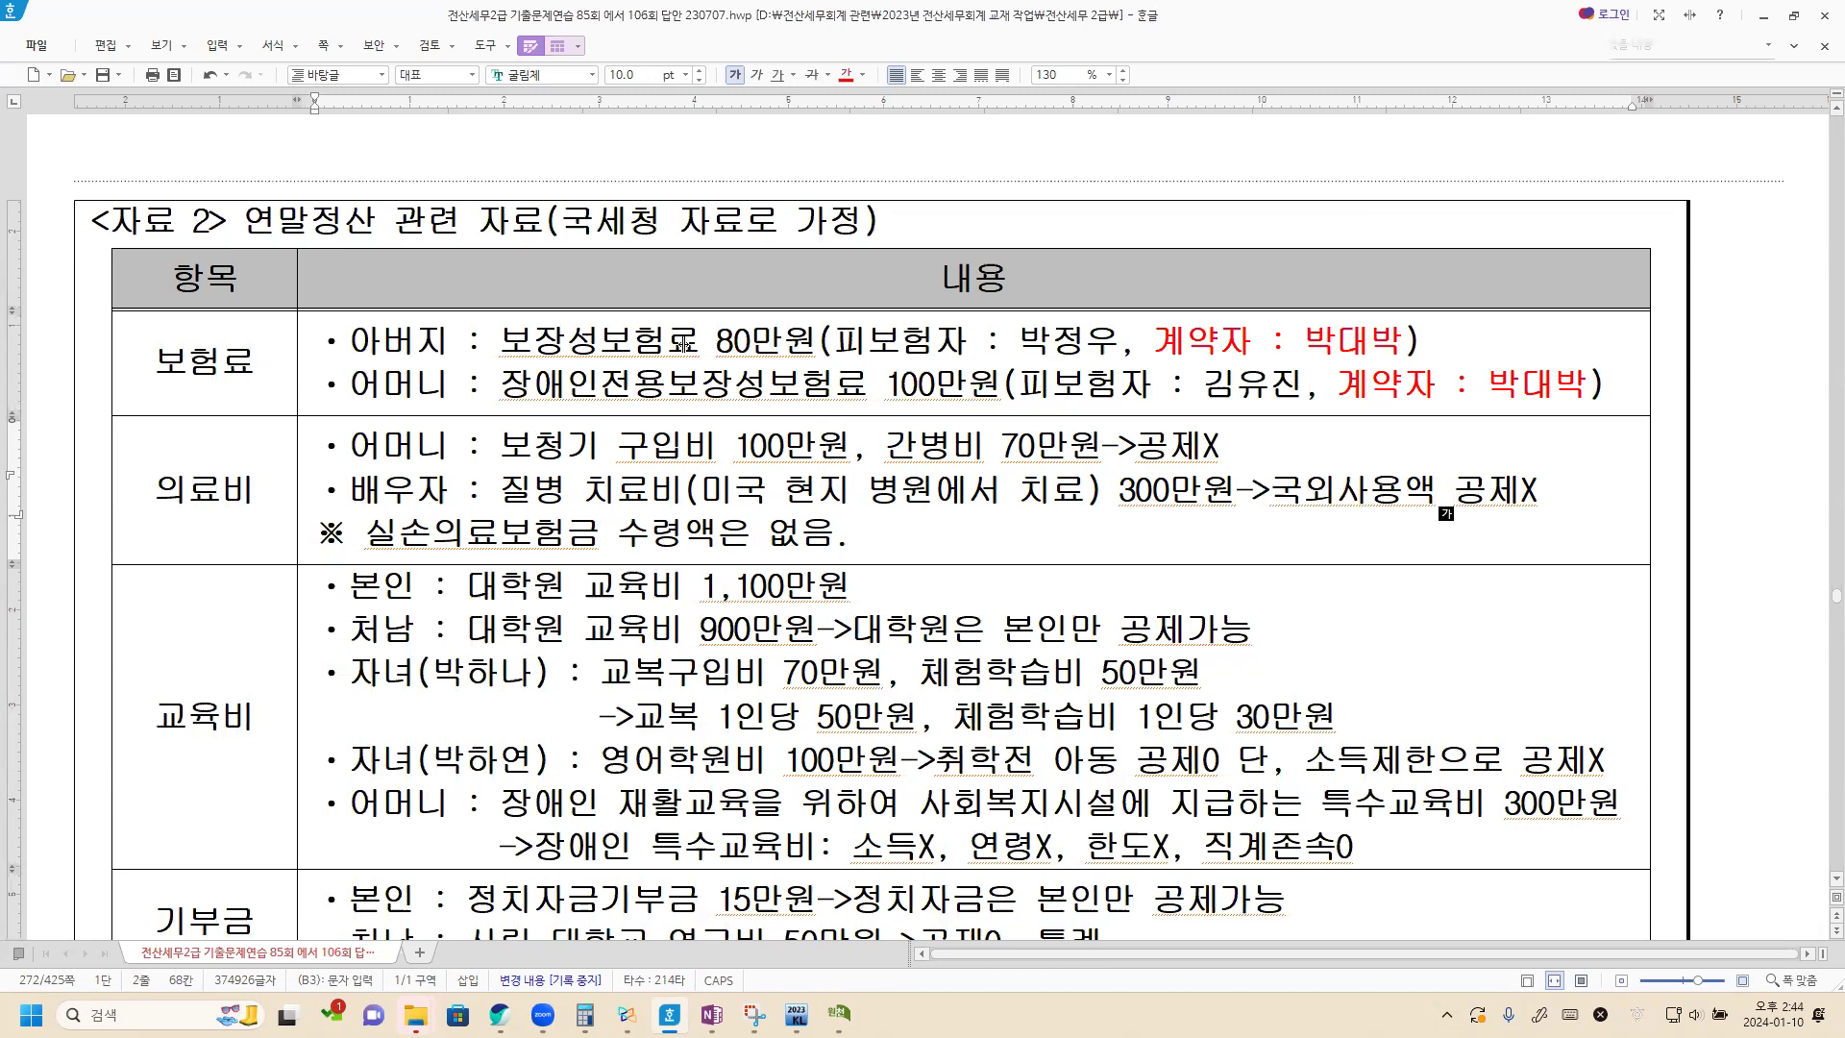
{"action": "key", "text": "alt+Tab"}
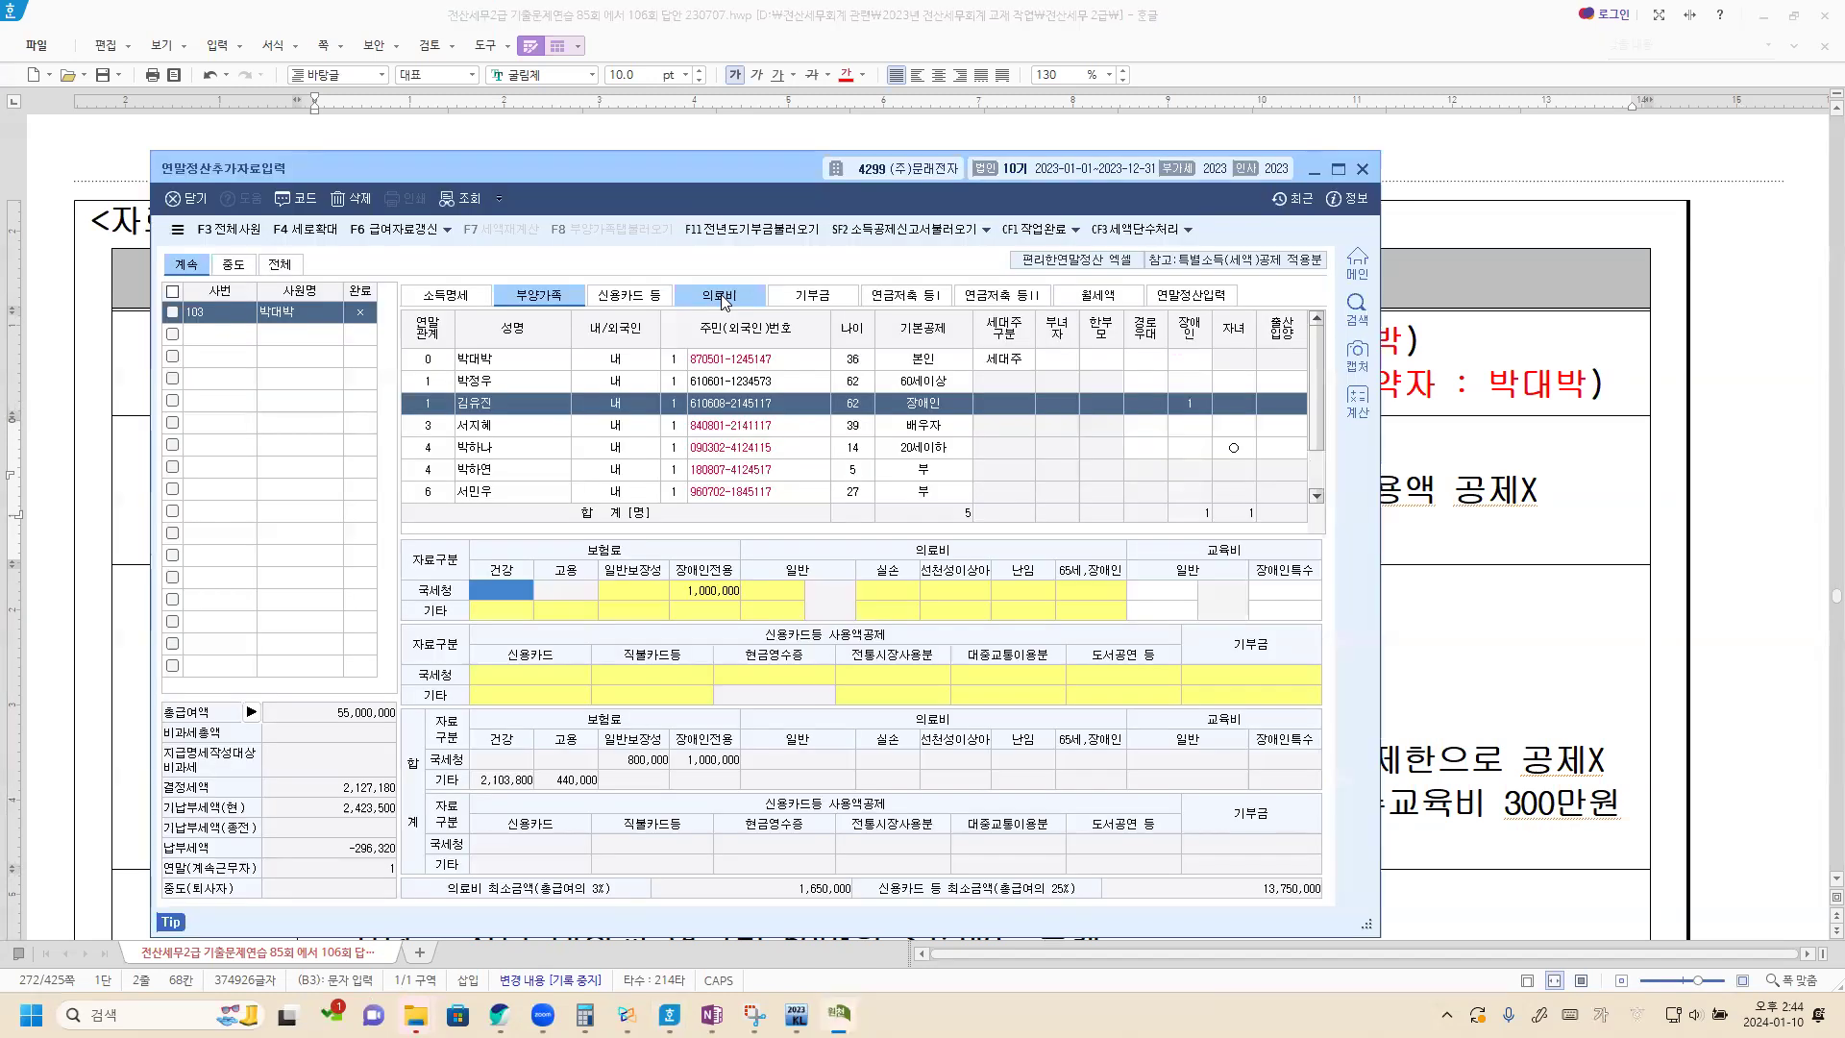
{"action": "left_click", "coordinate": [712, 300]}
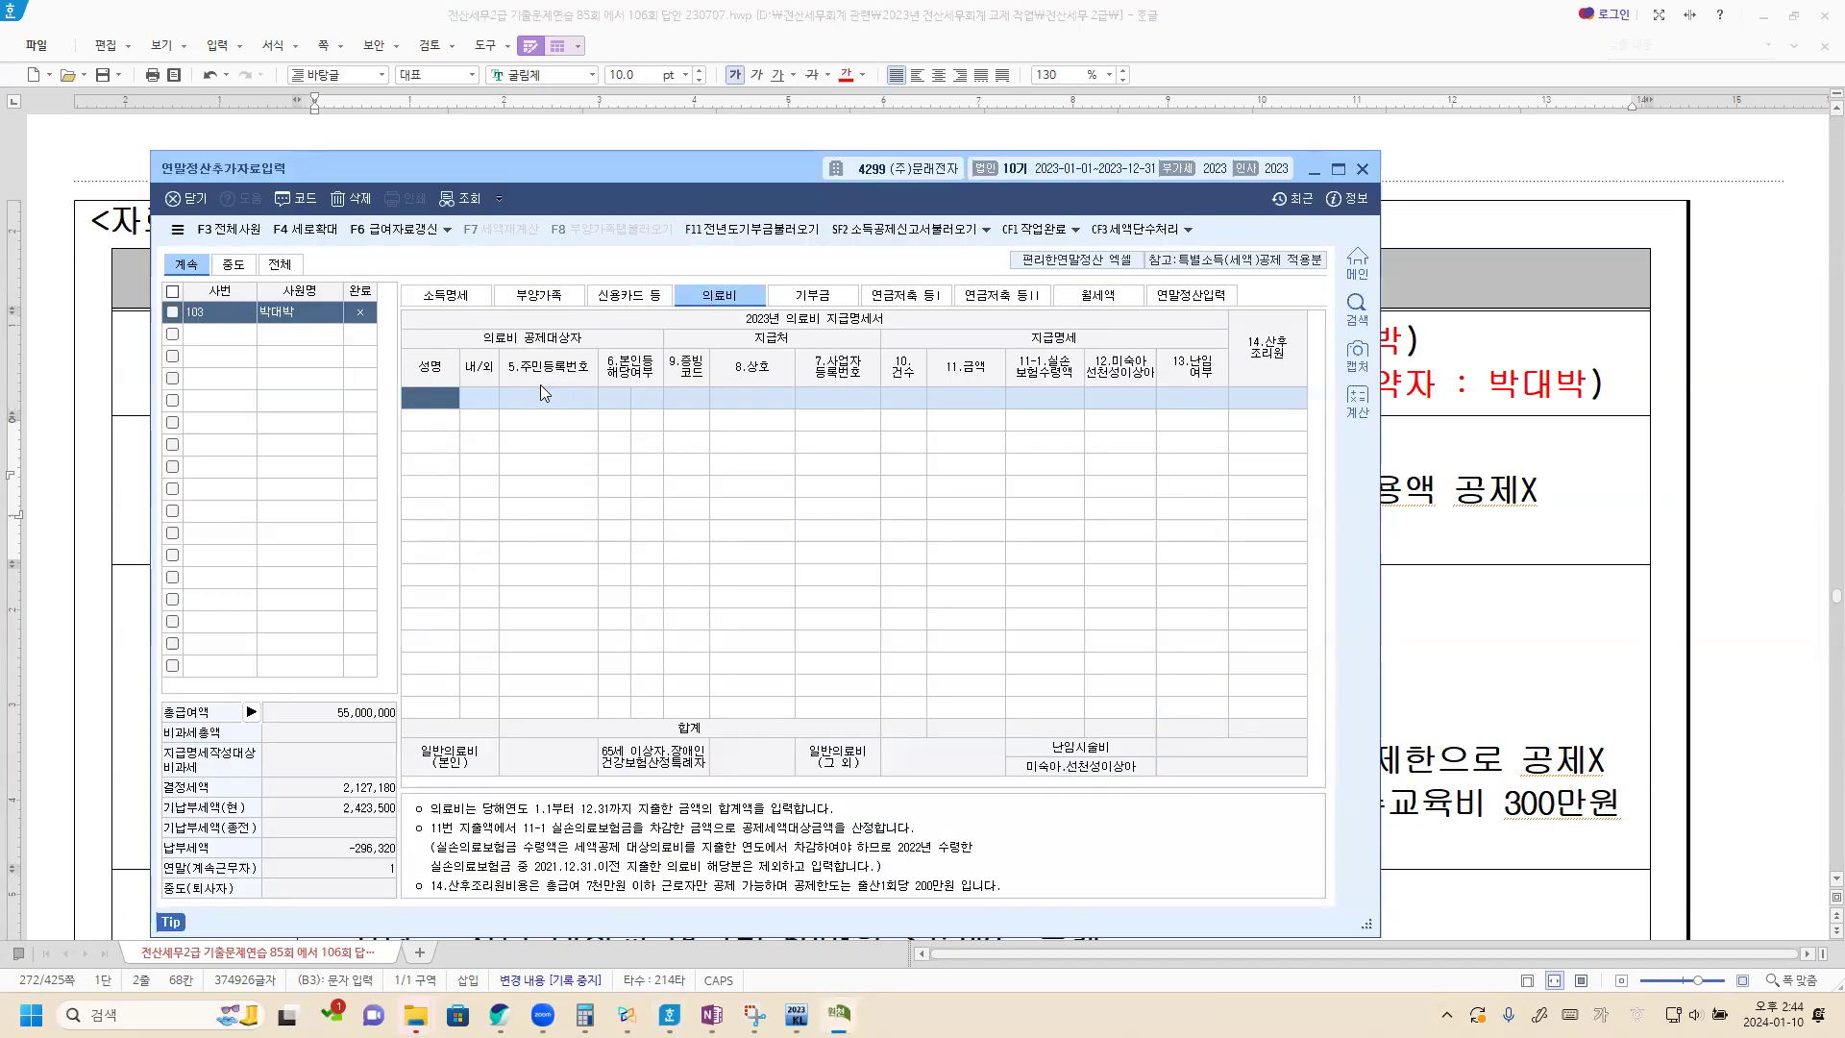
{"action": "double_click", "coordinate": [446, 402]}
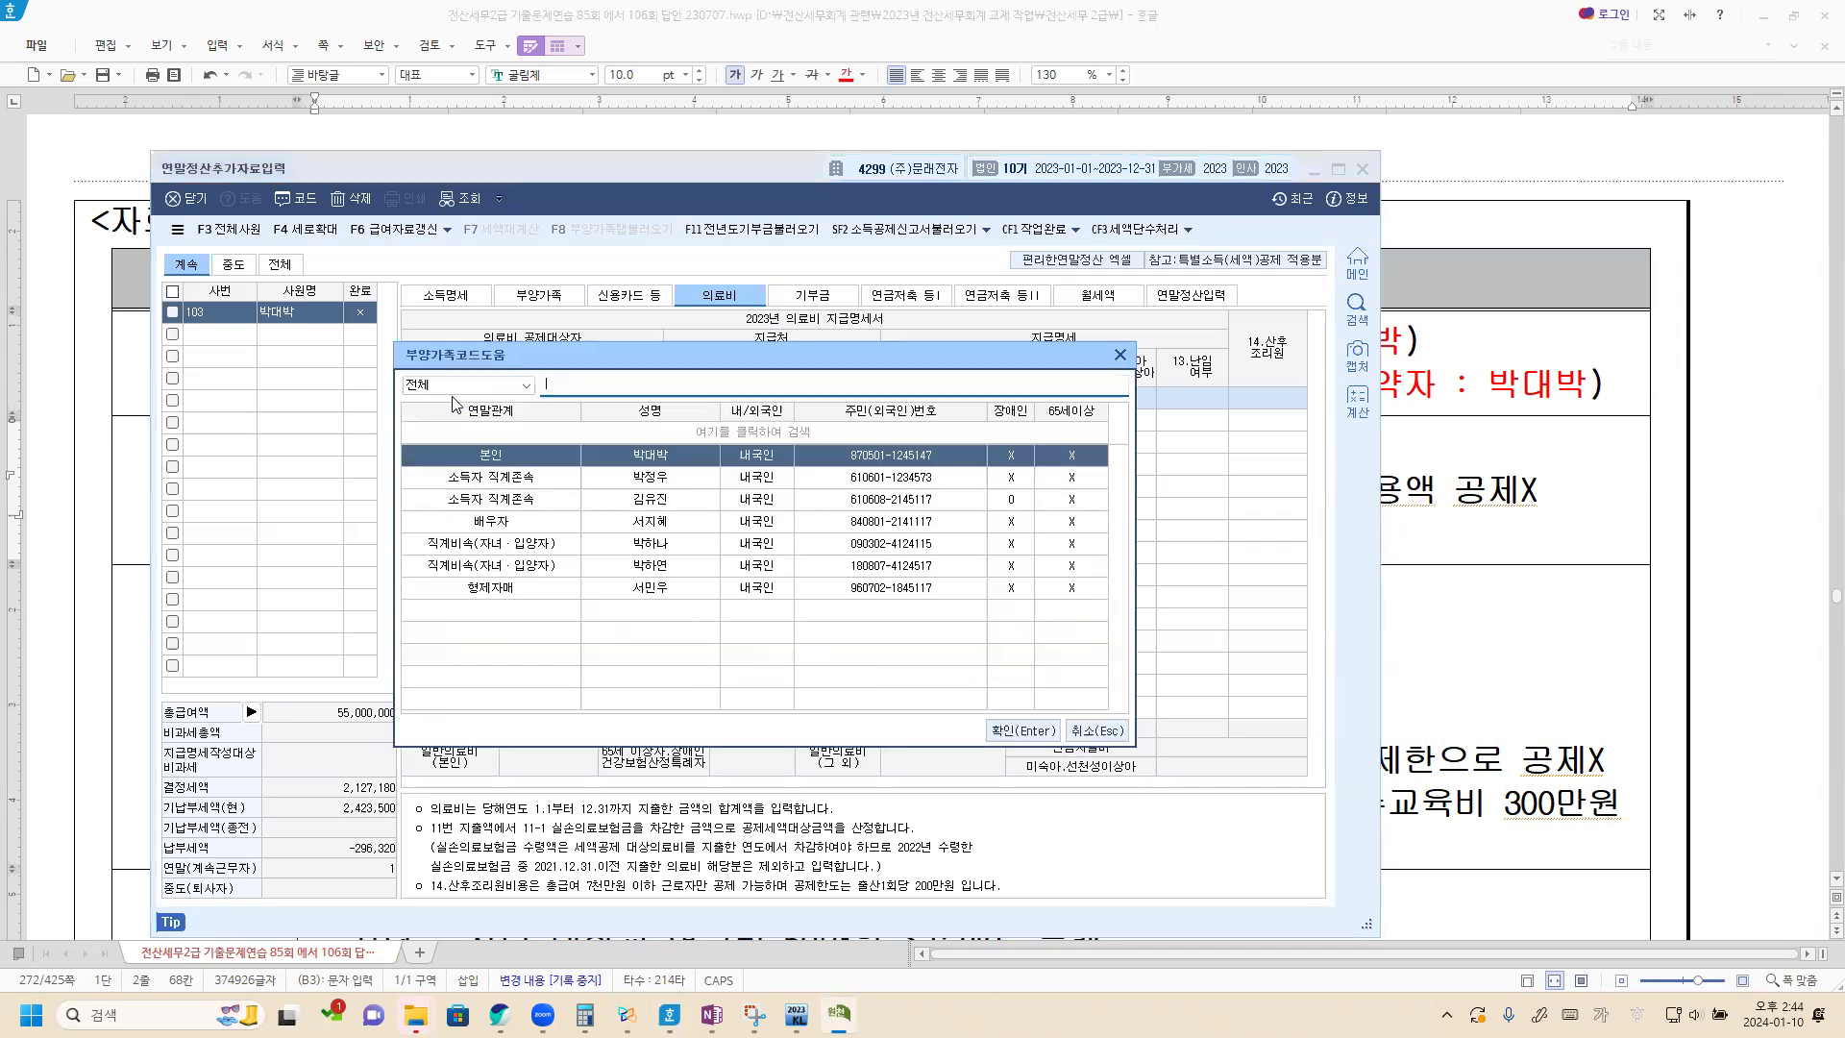
{"action": "double_click", "coordinate": [648, 499]}
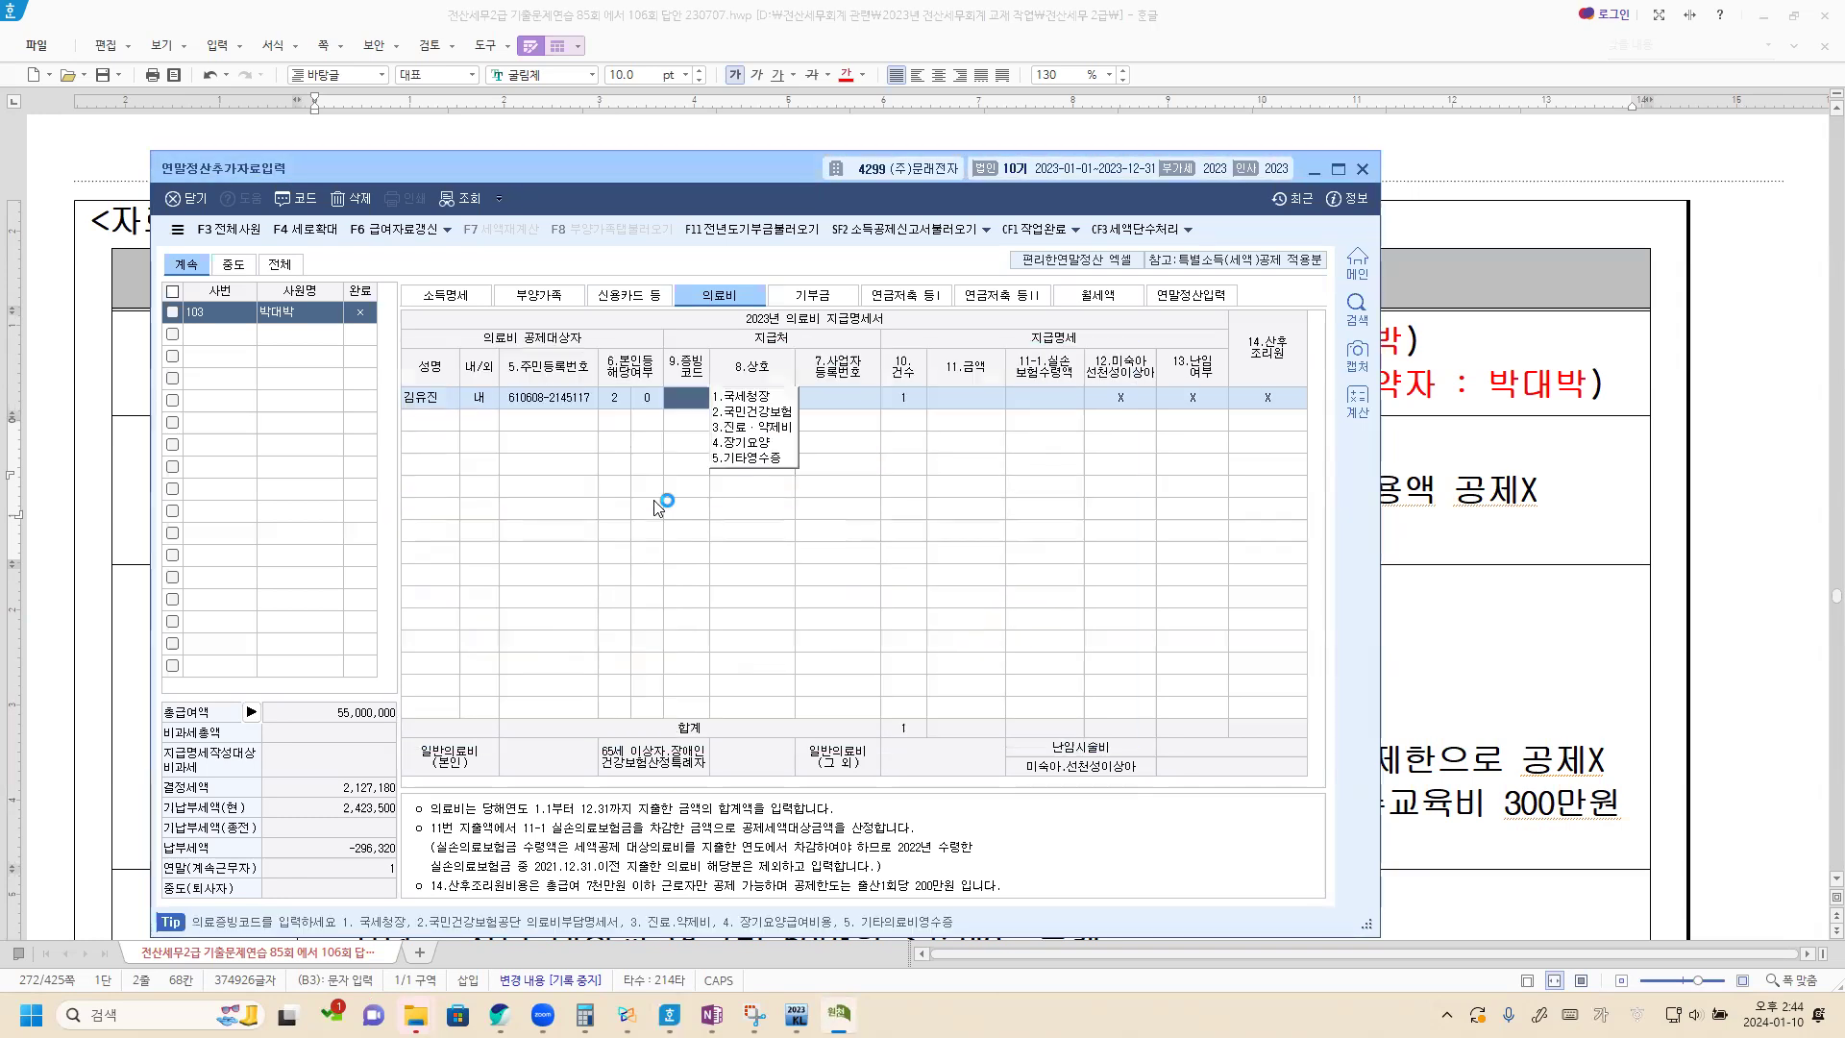
Set the mother's medical expense 증빙코드 to 국세청장 and its 금액 to 1,000,000.
{"action": "left_click", "coordinate": [755, 395]}
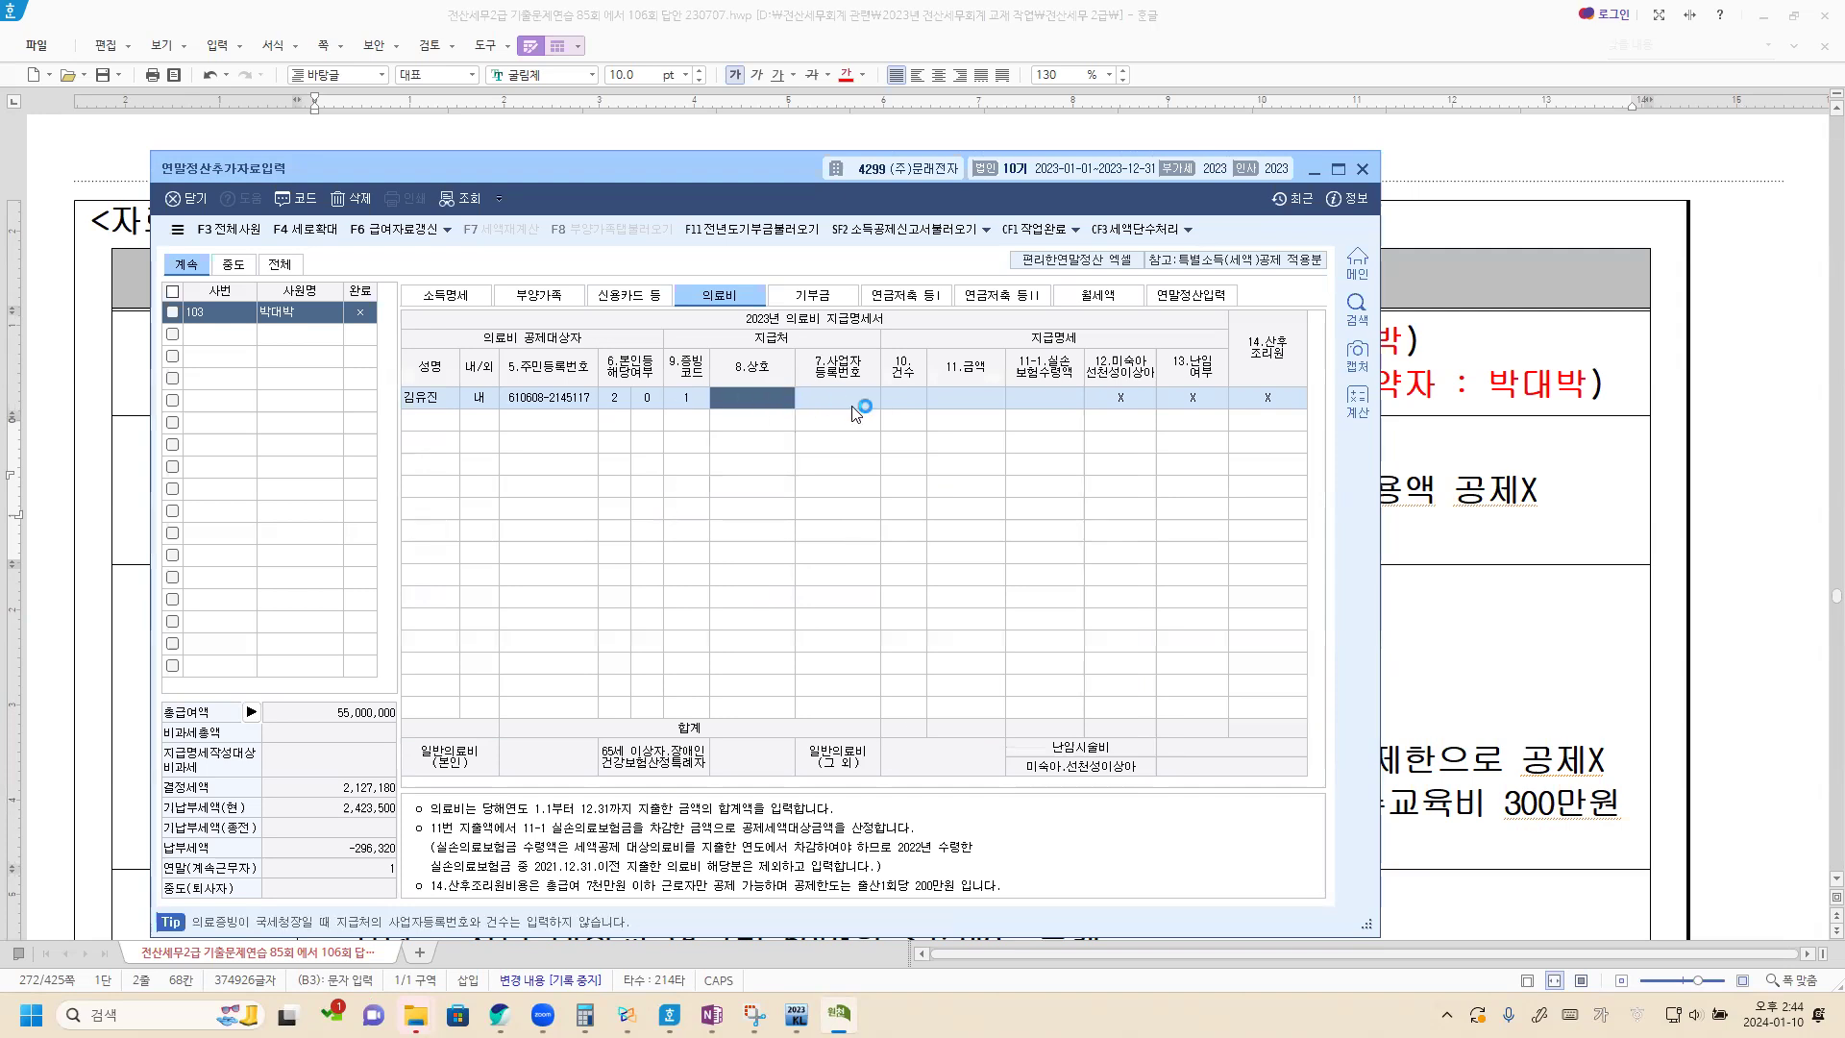
{"action": "left_click", "coordinate": [964, 404]}
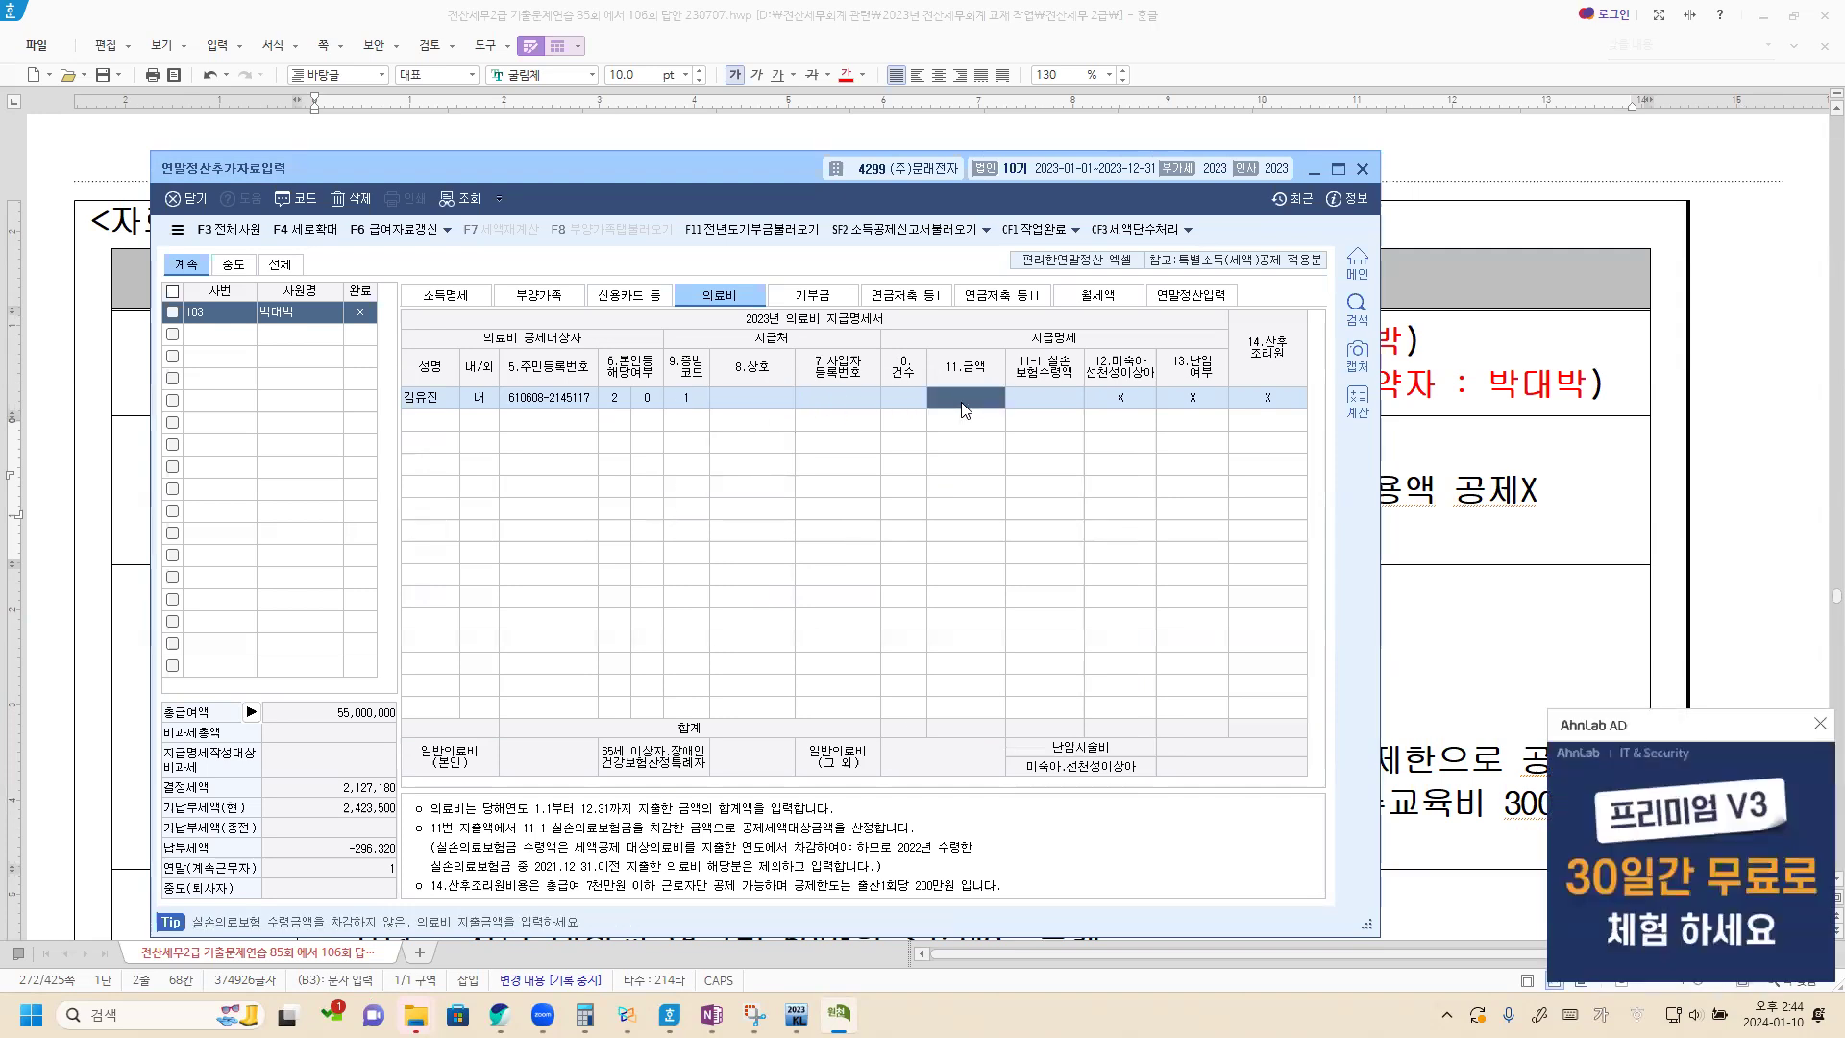
{"action": "type", "text": "1000000"}
{"action": "key", "text": "Return"}
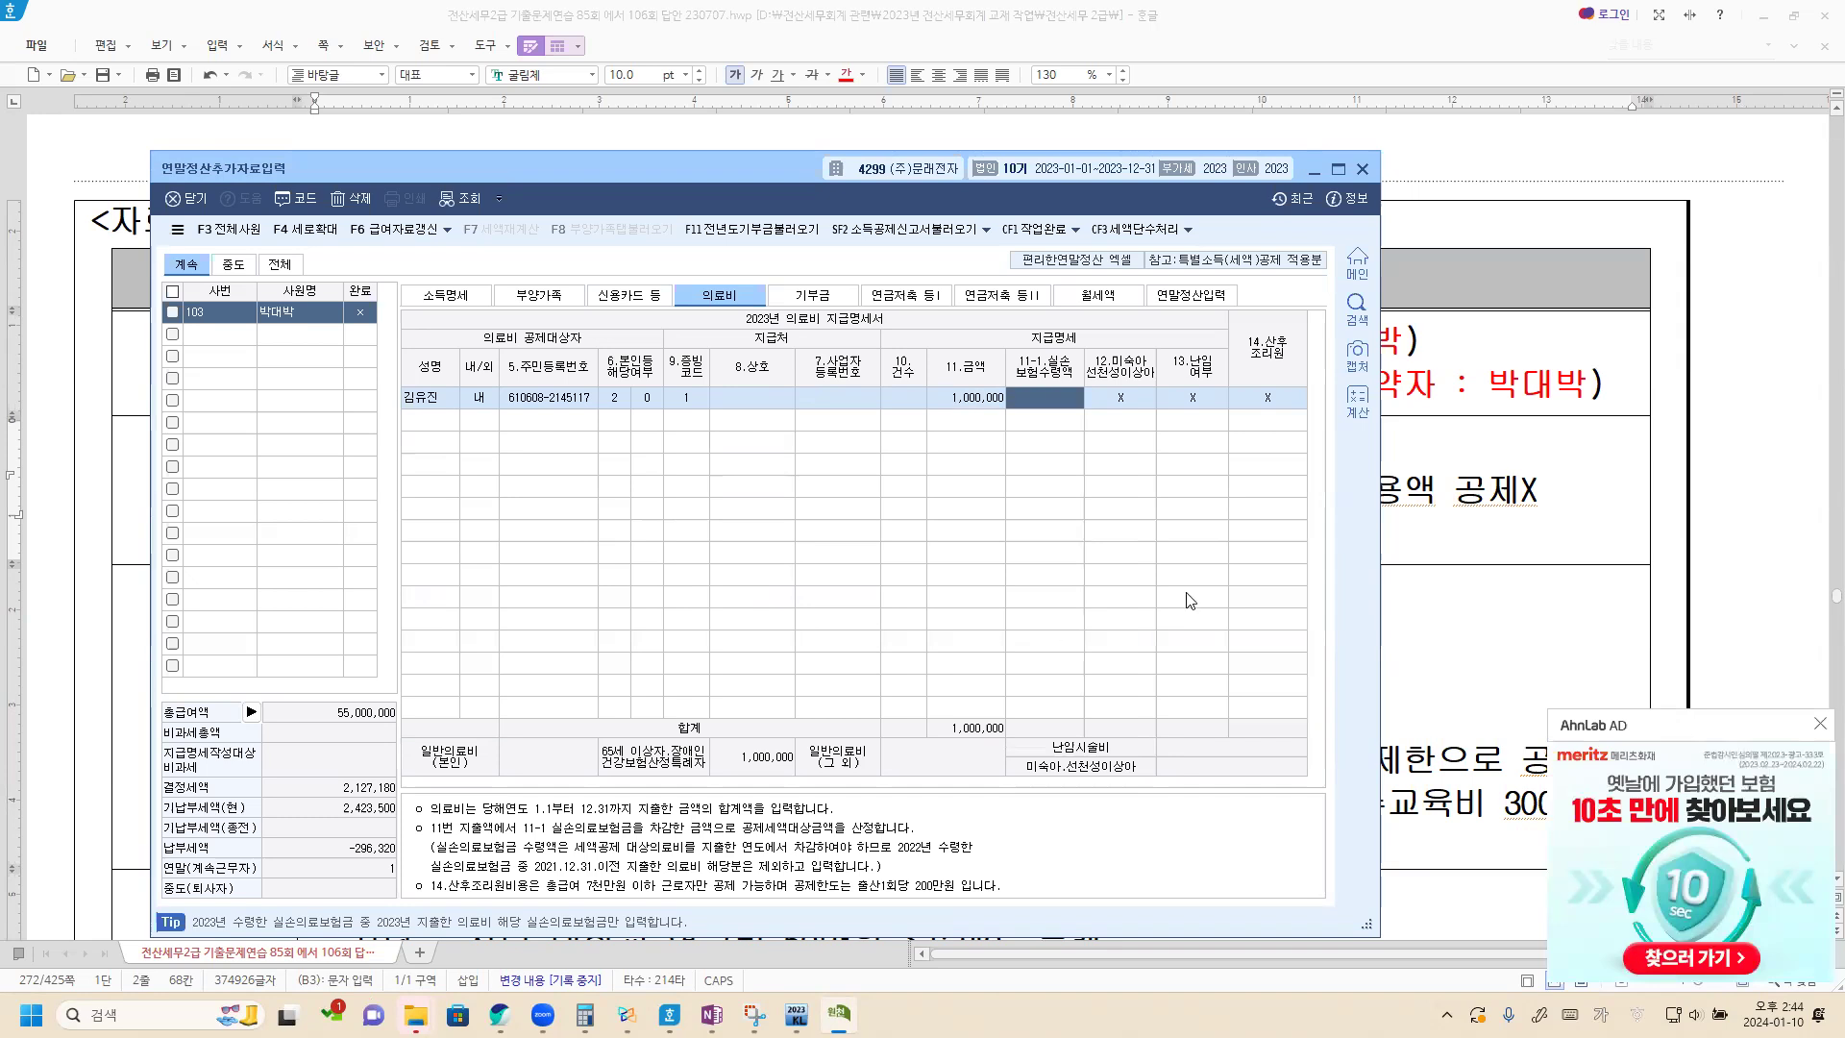
Check the 교육비 rules in the Xodo notes, and append "->대학원은 본인만" to the 본인 대학원 교육비 line in the Hangul document.
{"action": "left_click", "coordinate": [1481, 516]}
{"action": "scroll", "coordinate": [502, 607], "scroll_direction": "down", "scroll_amount": 5}
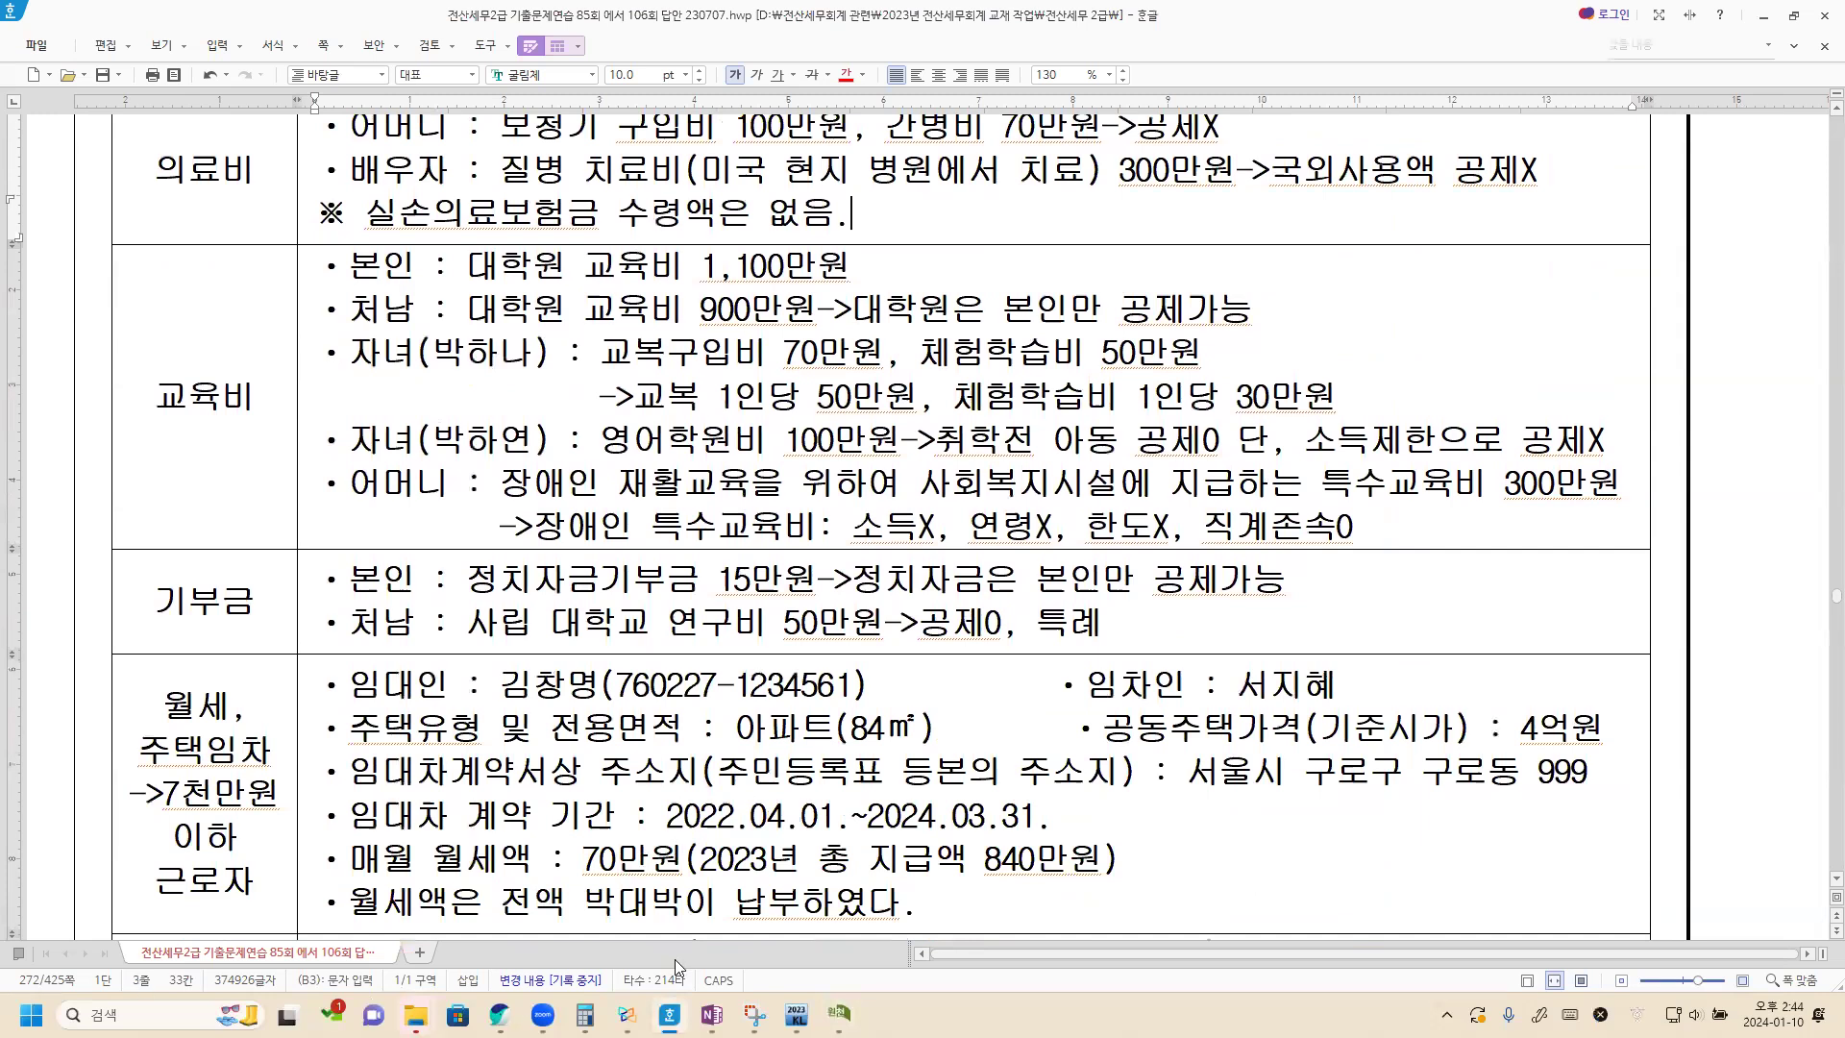
{"action": "left_click", "coordinate": [626, 1014]}
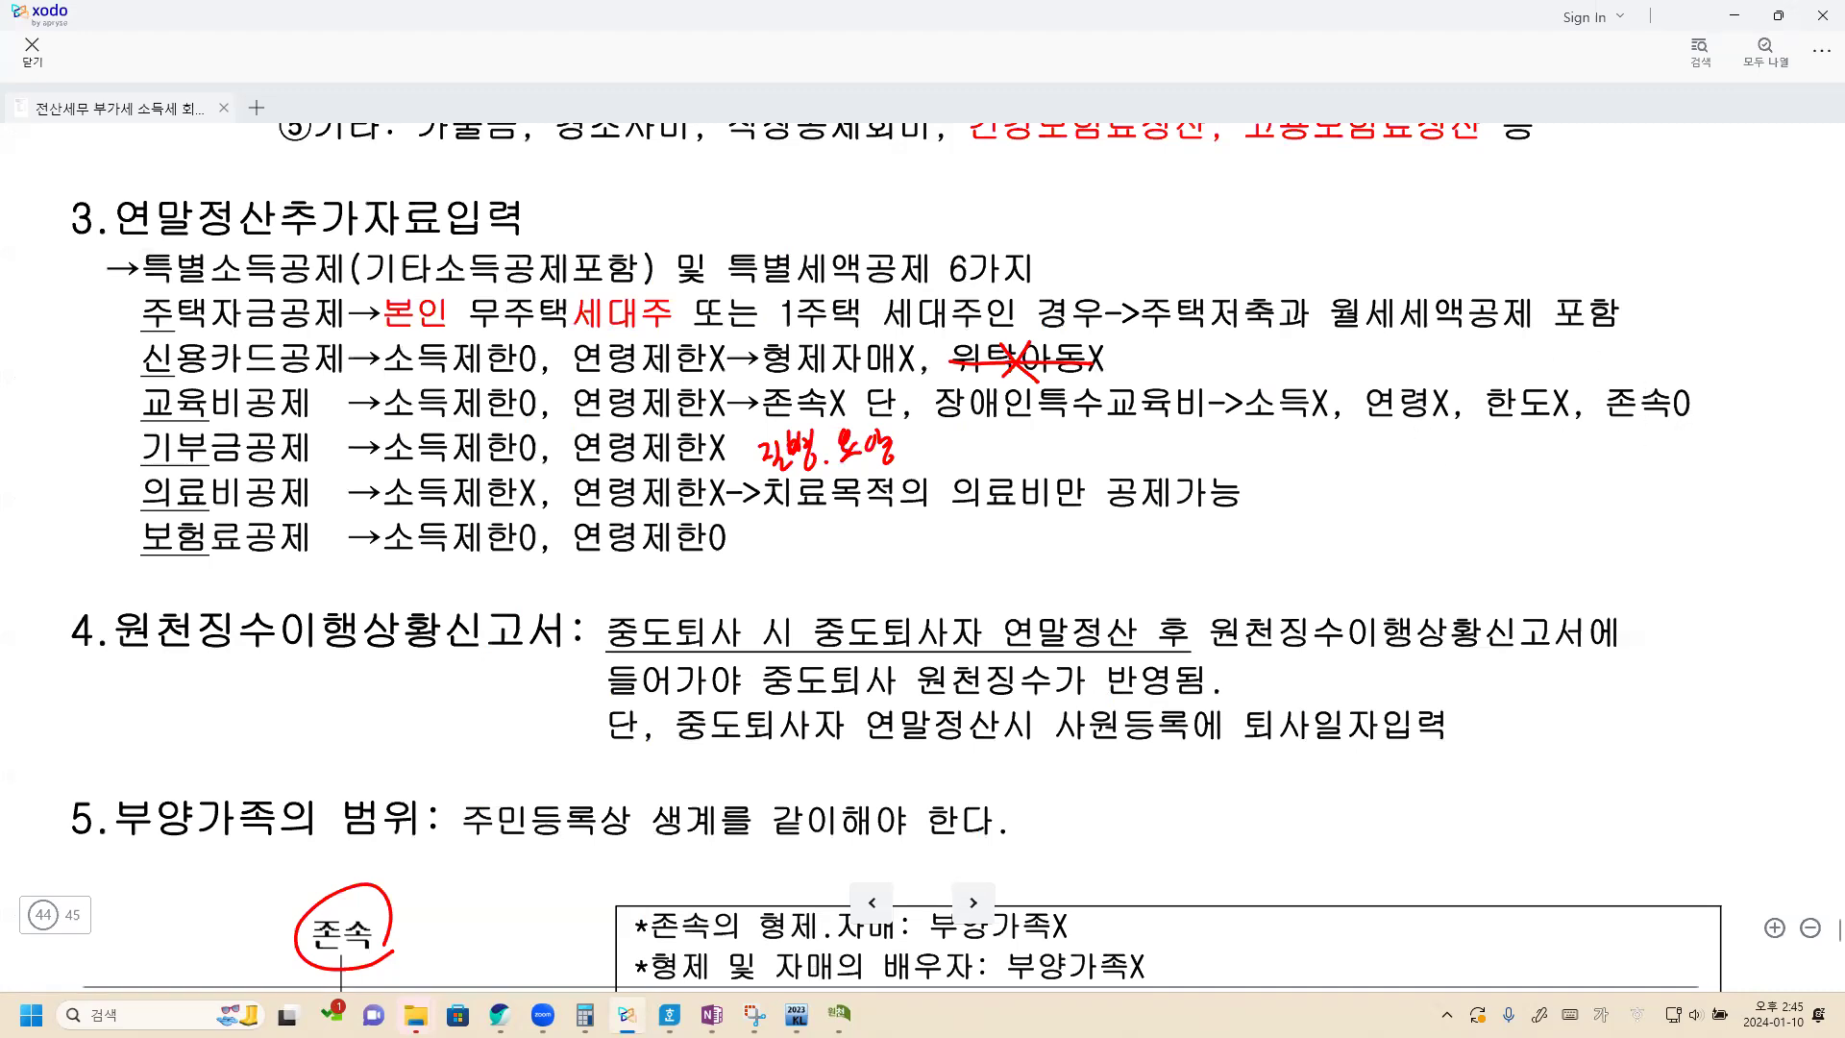
{"action": "key", "text": "alt+Tab"}
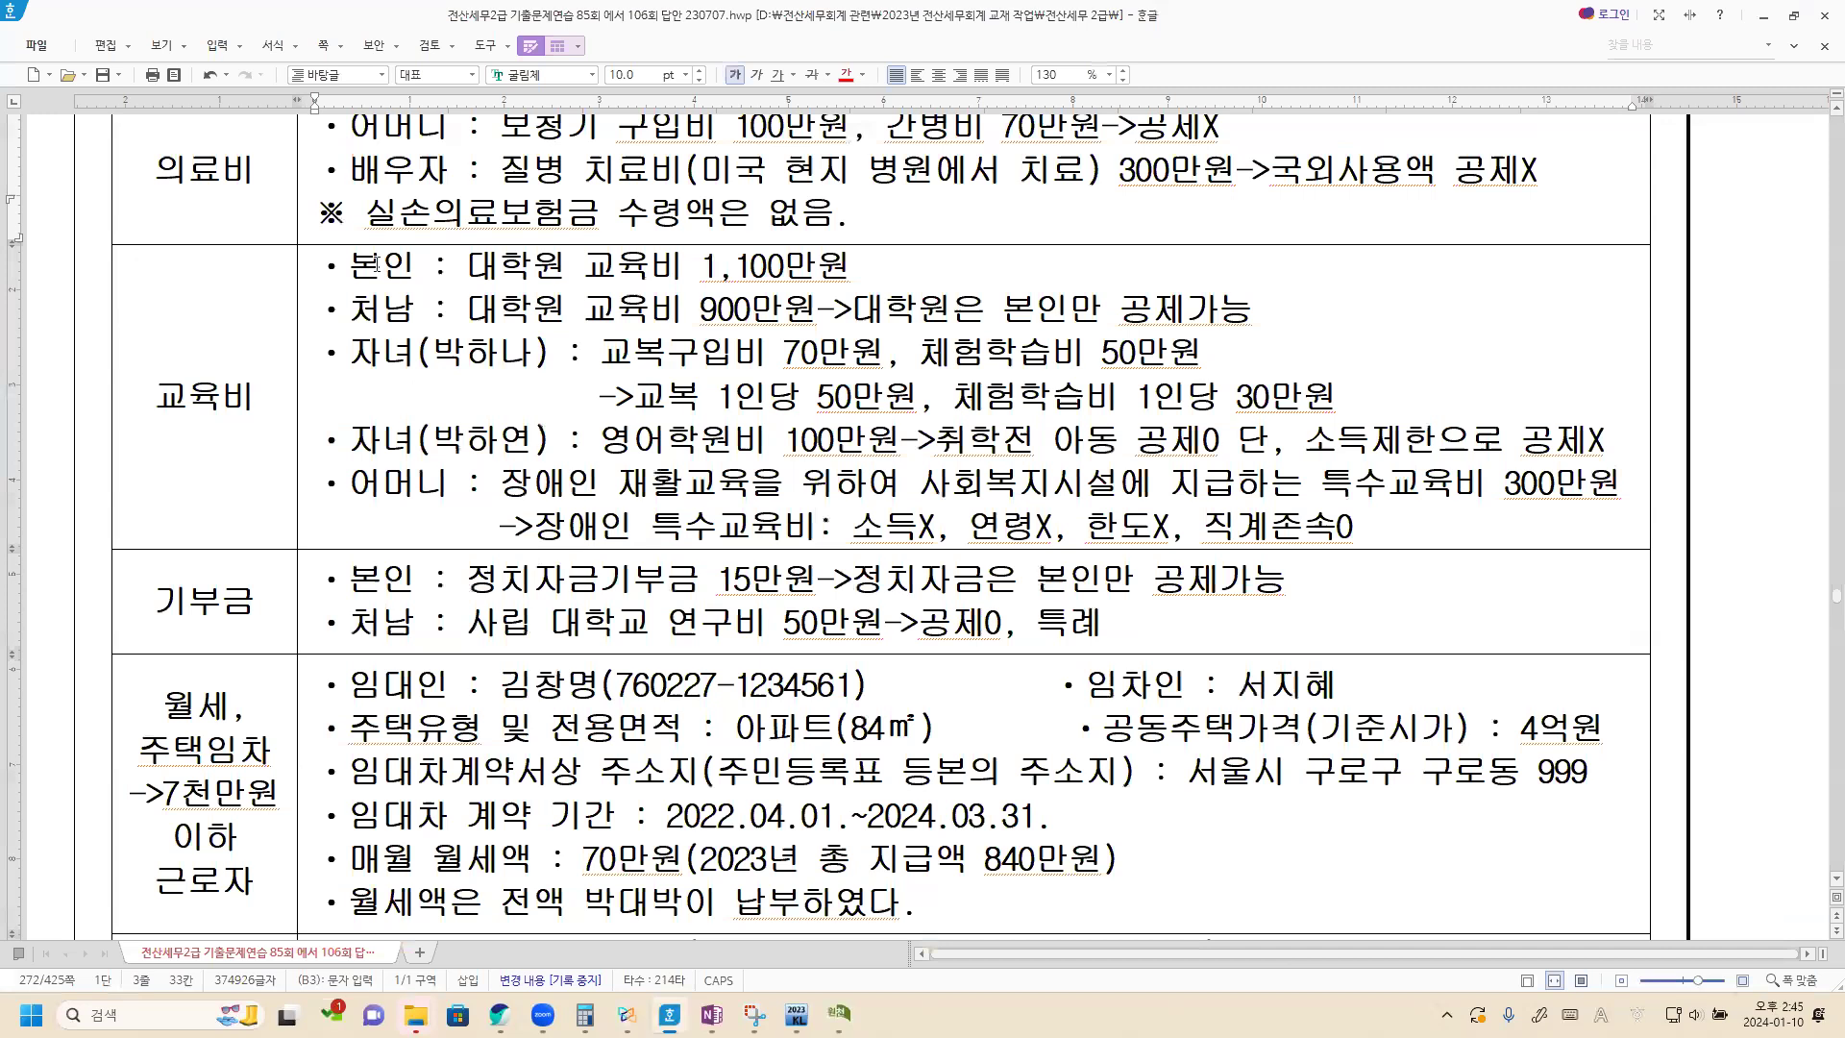
{"action": "left_click", "coordinate": [869, 264]}
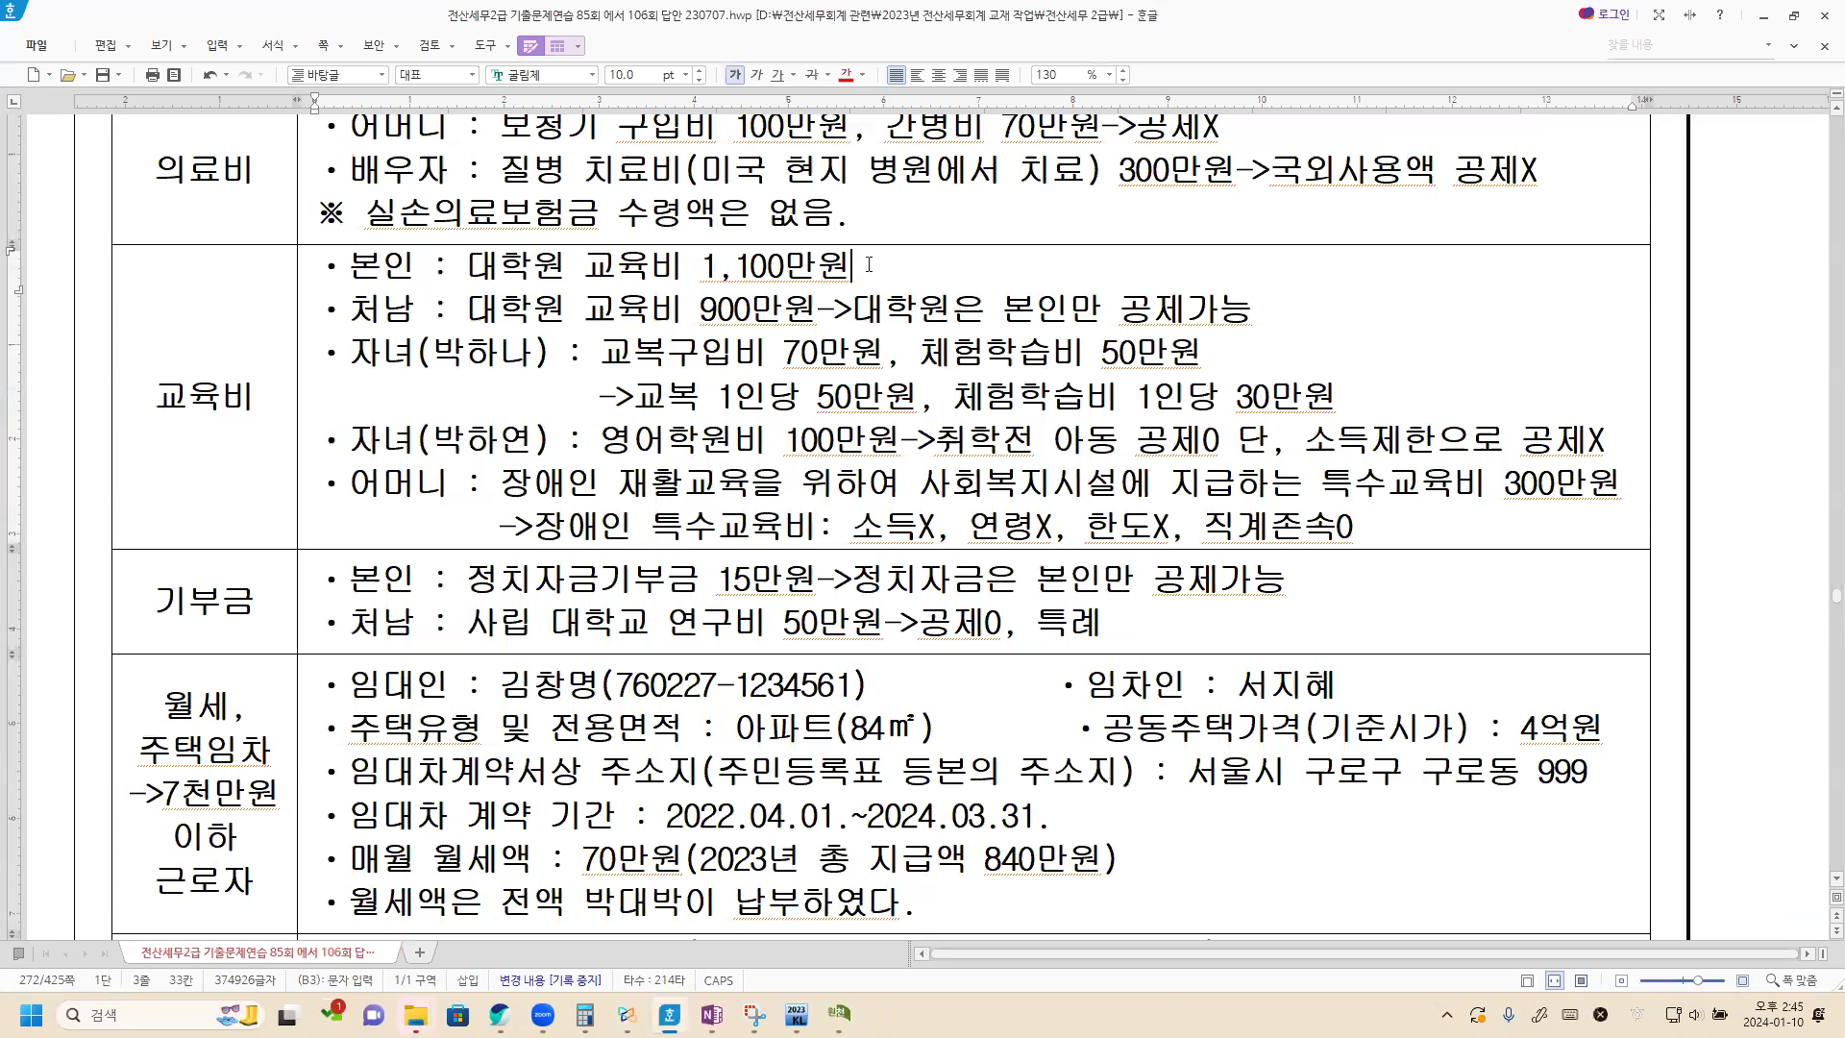
{"action": "type", "text": "->대학우"}
{"action": "type", "text": "은 "}
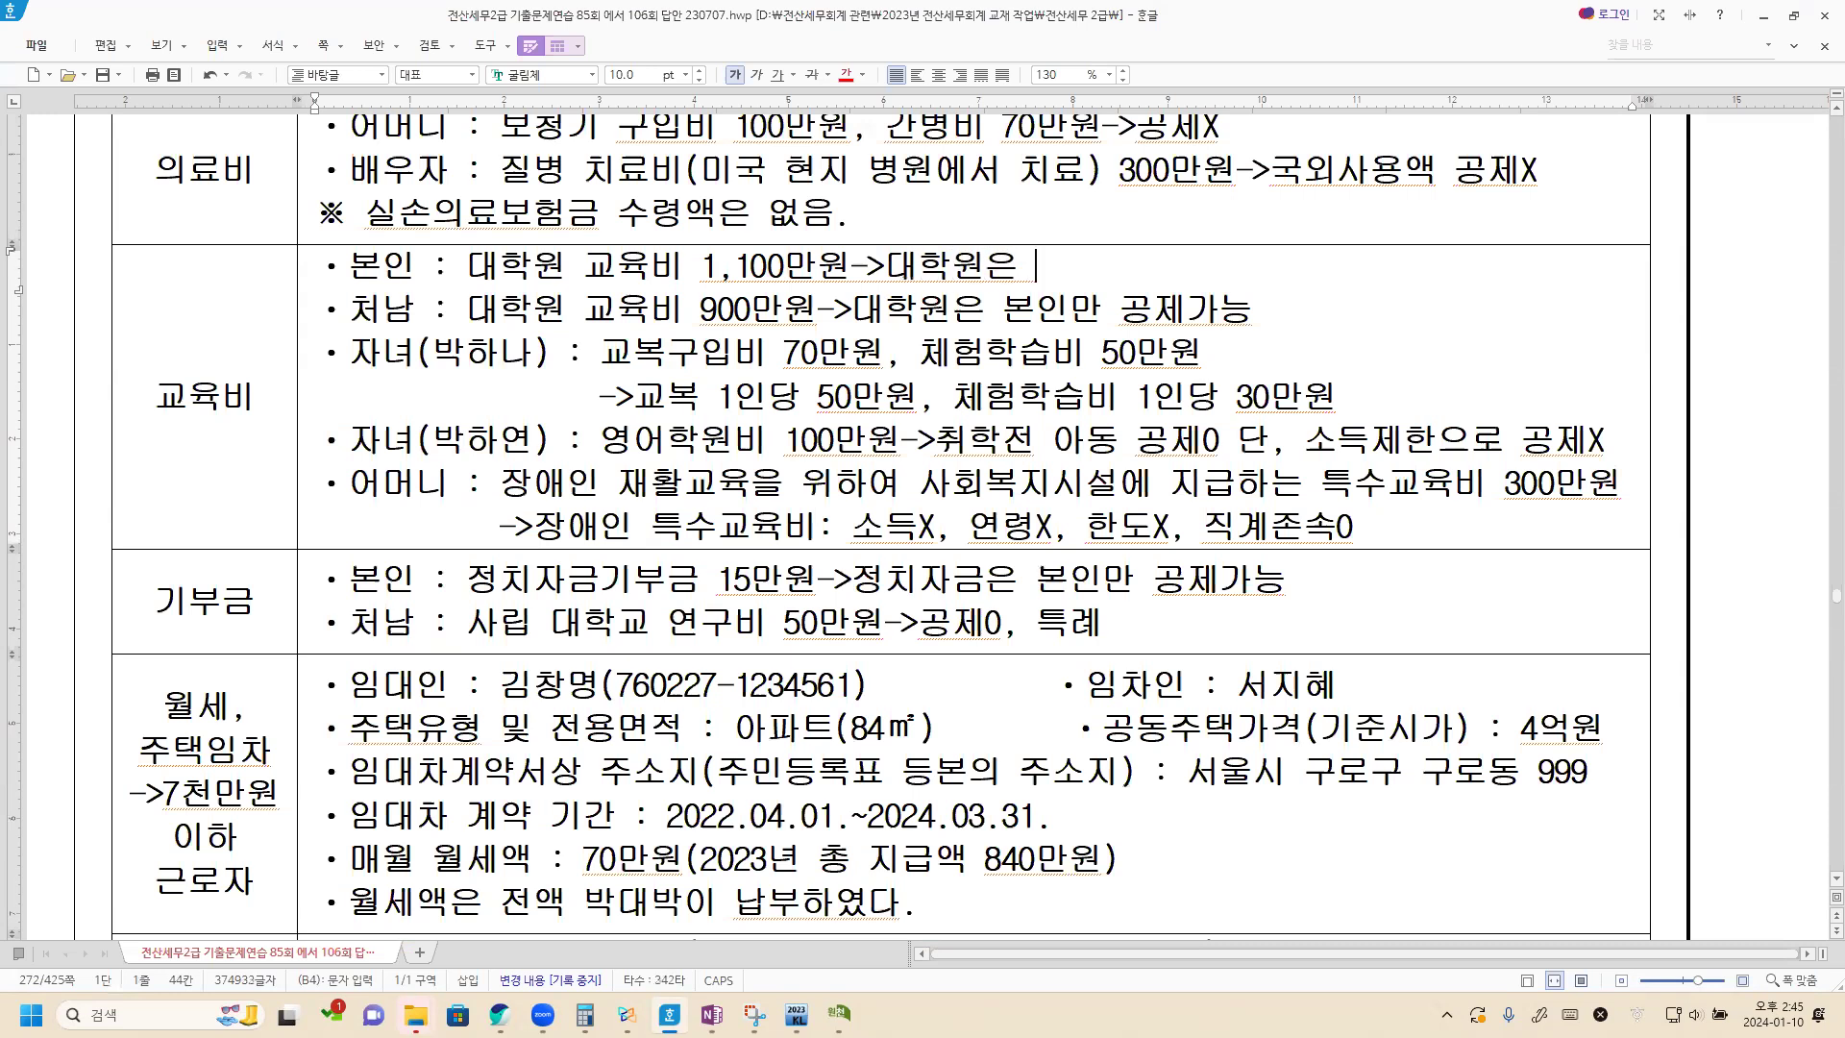
{"action": "type", "text": "본인만"}
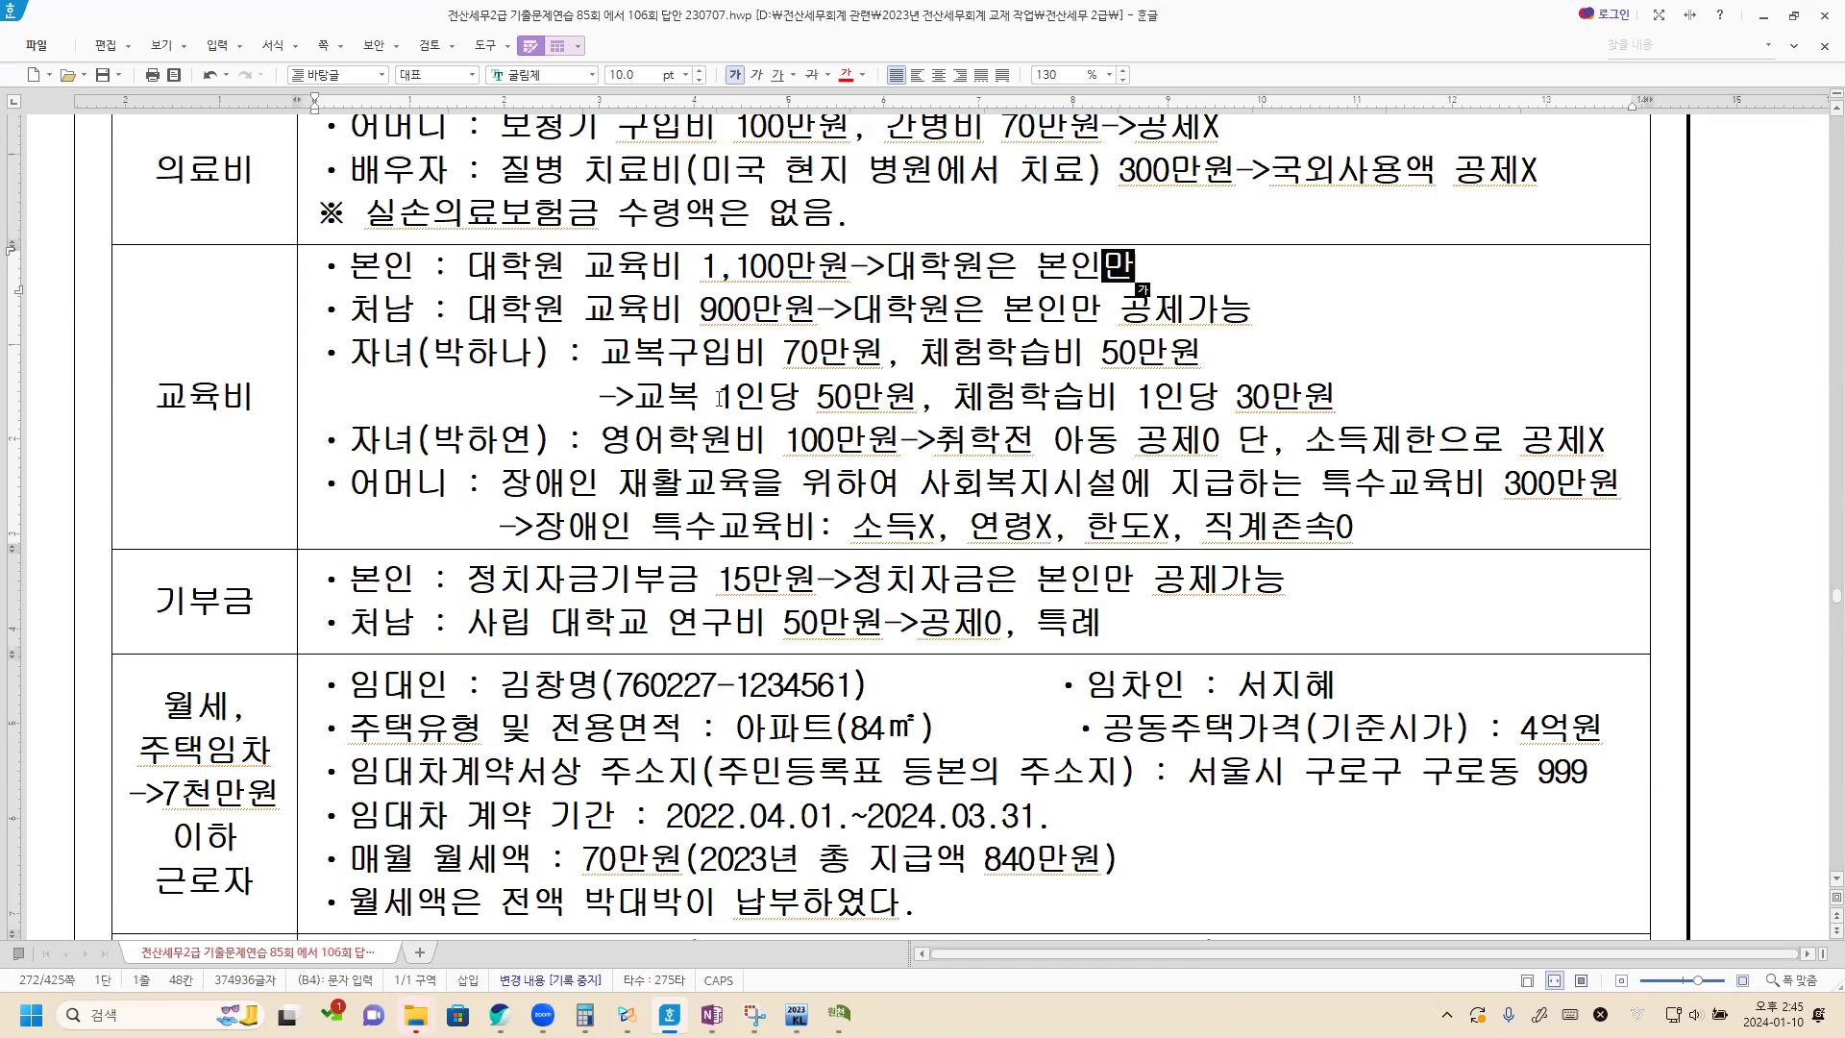
{"action": "left_click_drag", "start_coordinate": [634, 396], "coordinate": [925, 397]}
{"action": "left_click", "coordinate": [925, 397]}
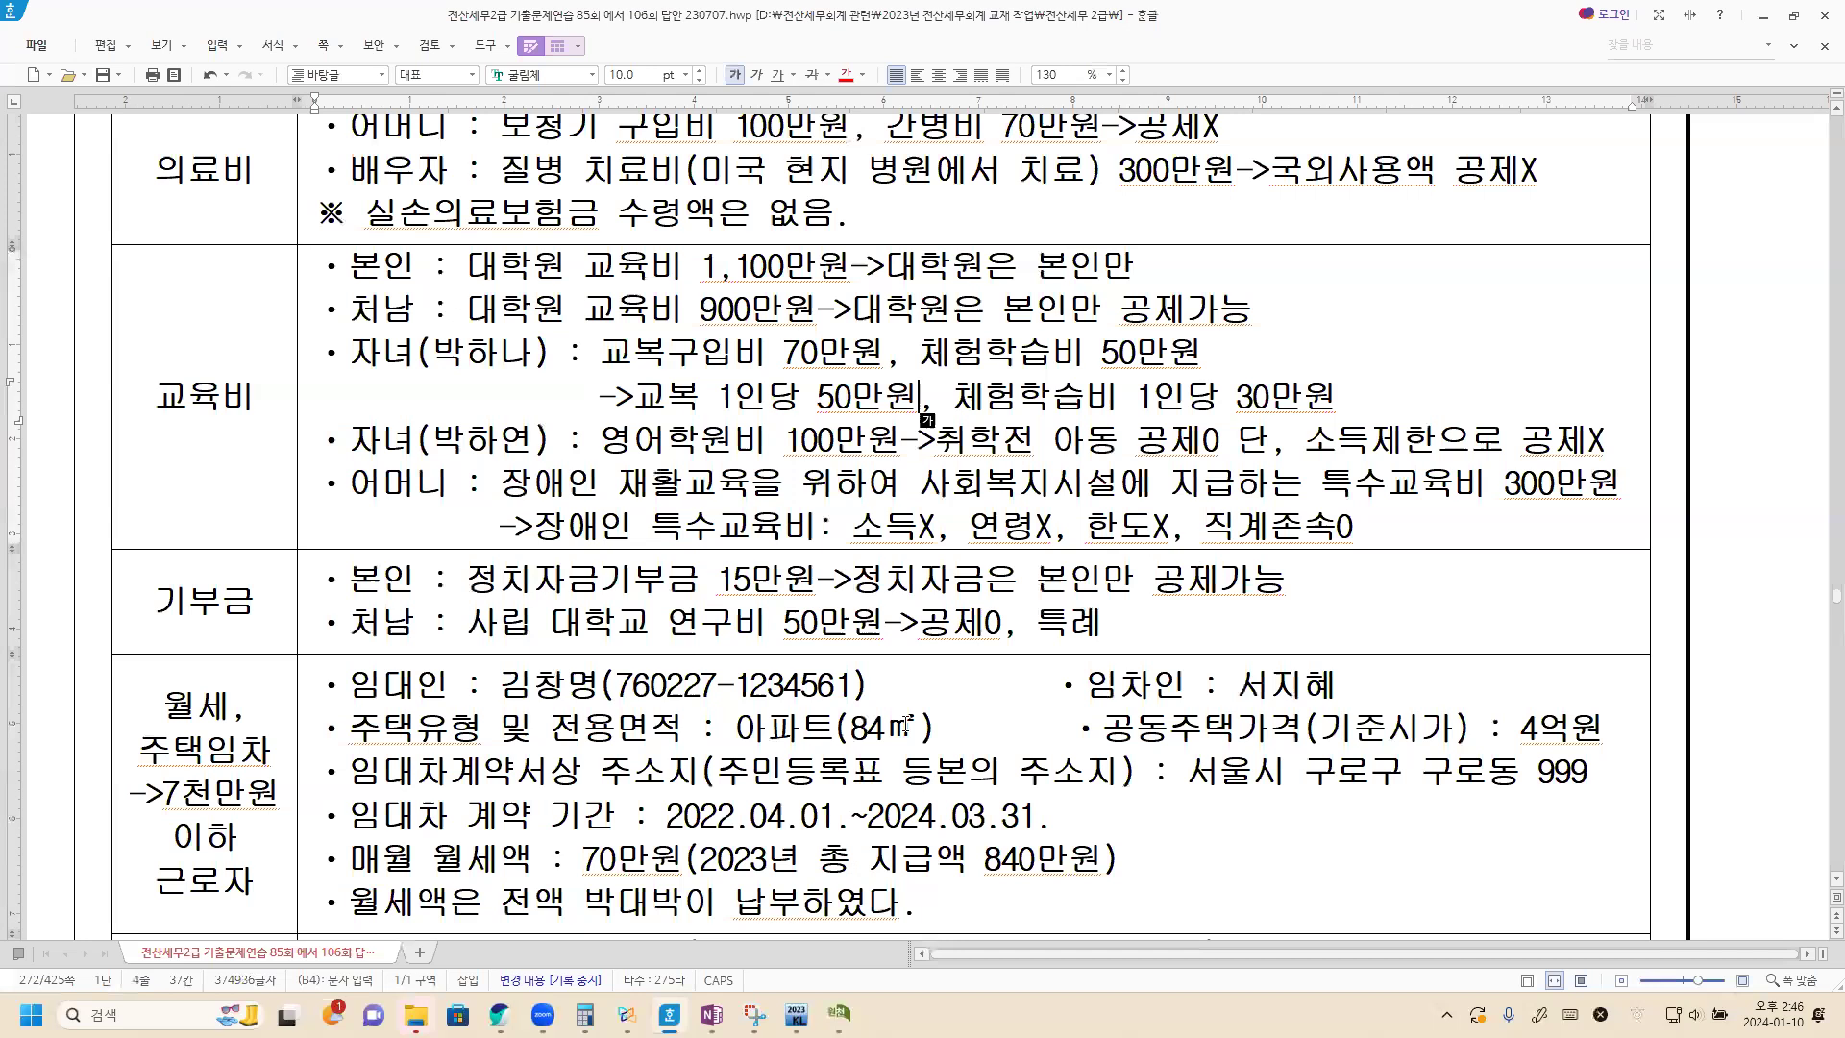
In KcLep's 부양가족 data, enter 11,000,000 as the employee's own 일반 교육비 under 국세청.
{"action": "left_click", "coordinate": [839, 1014]}
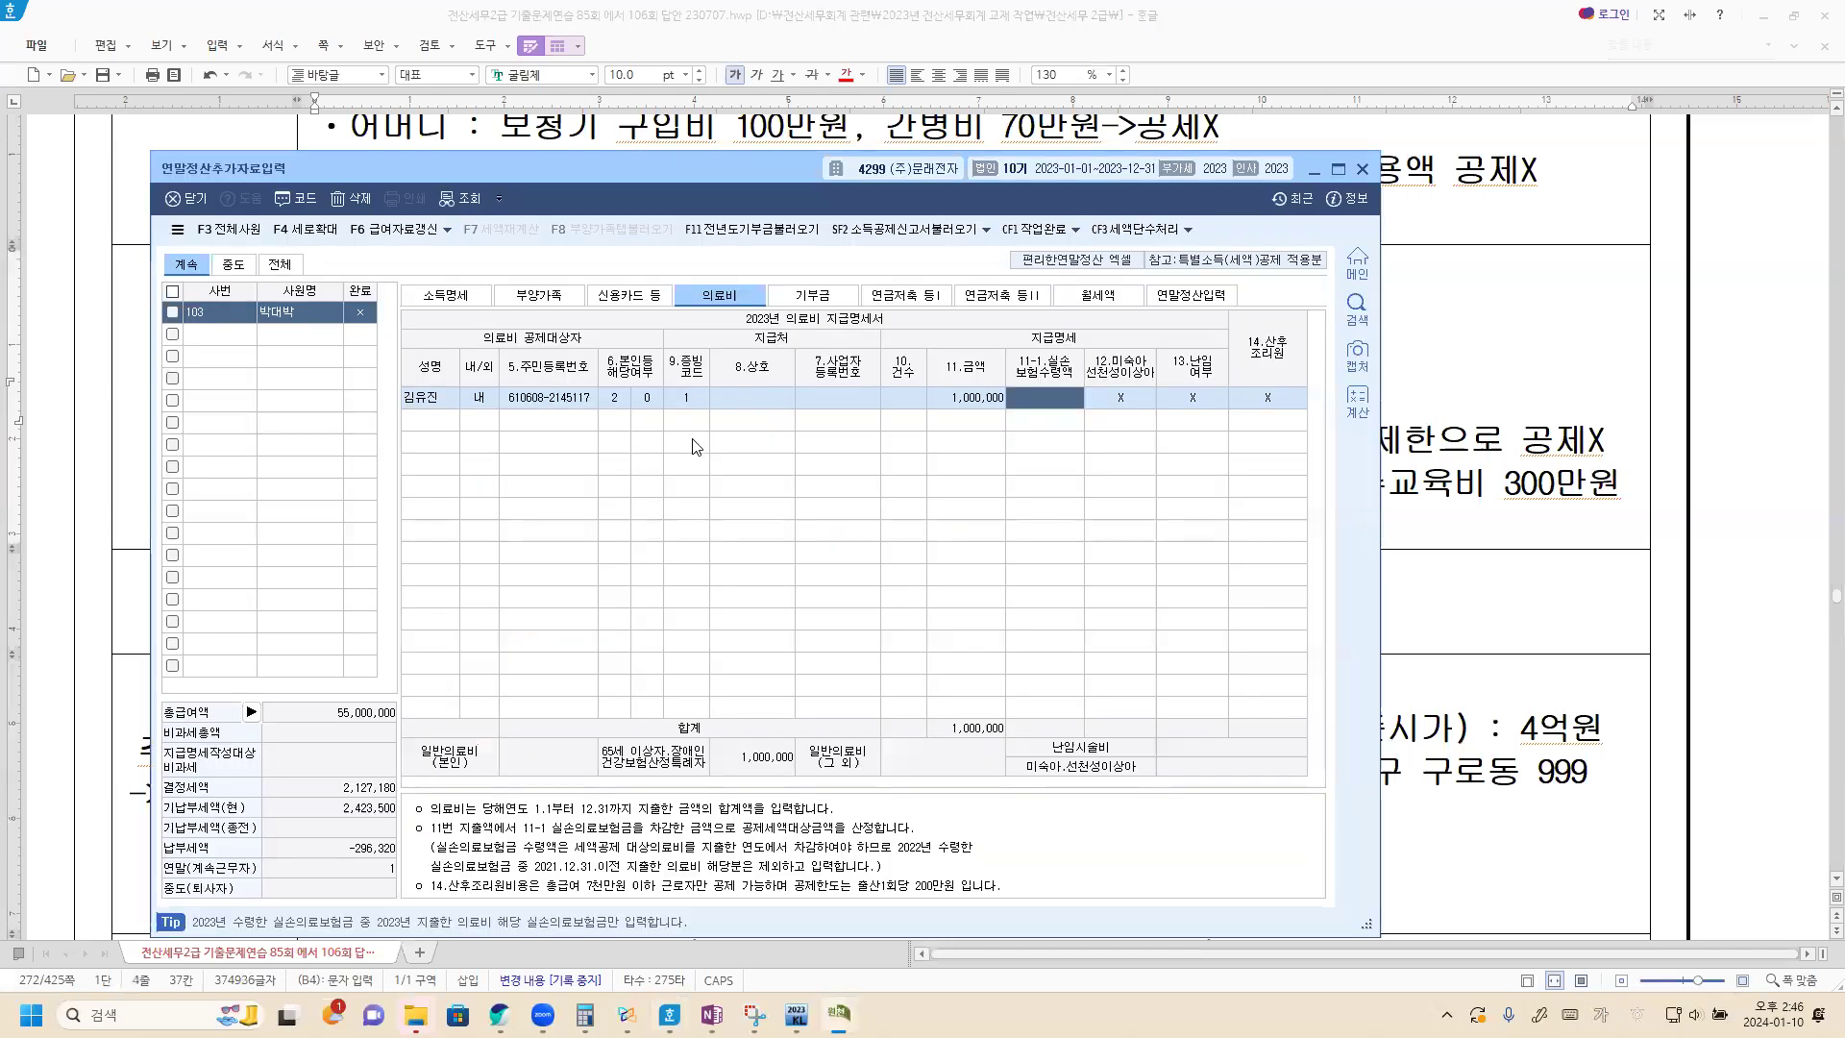
{"action": "left_click", "coordinate": [535, 298]}
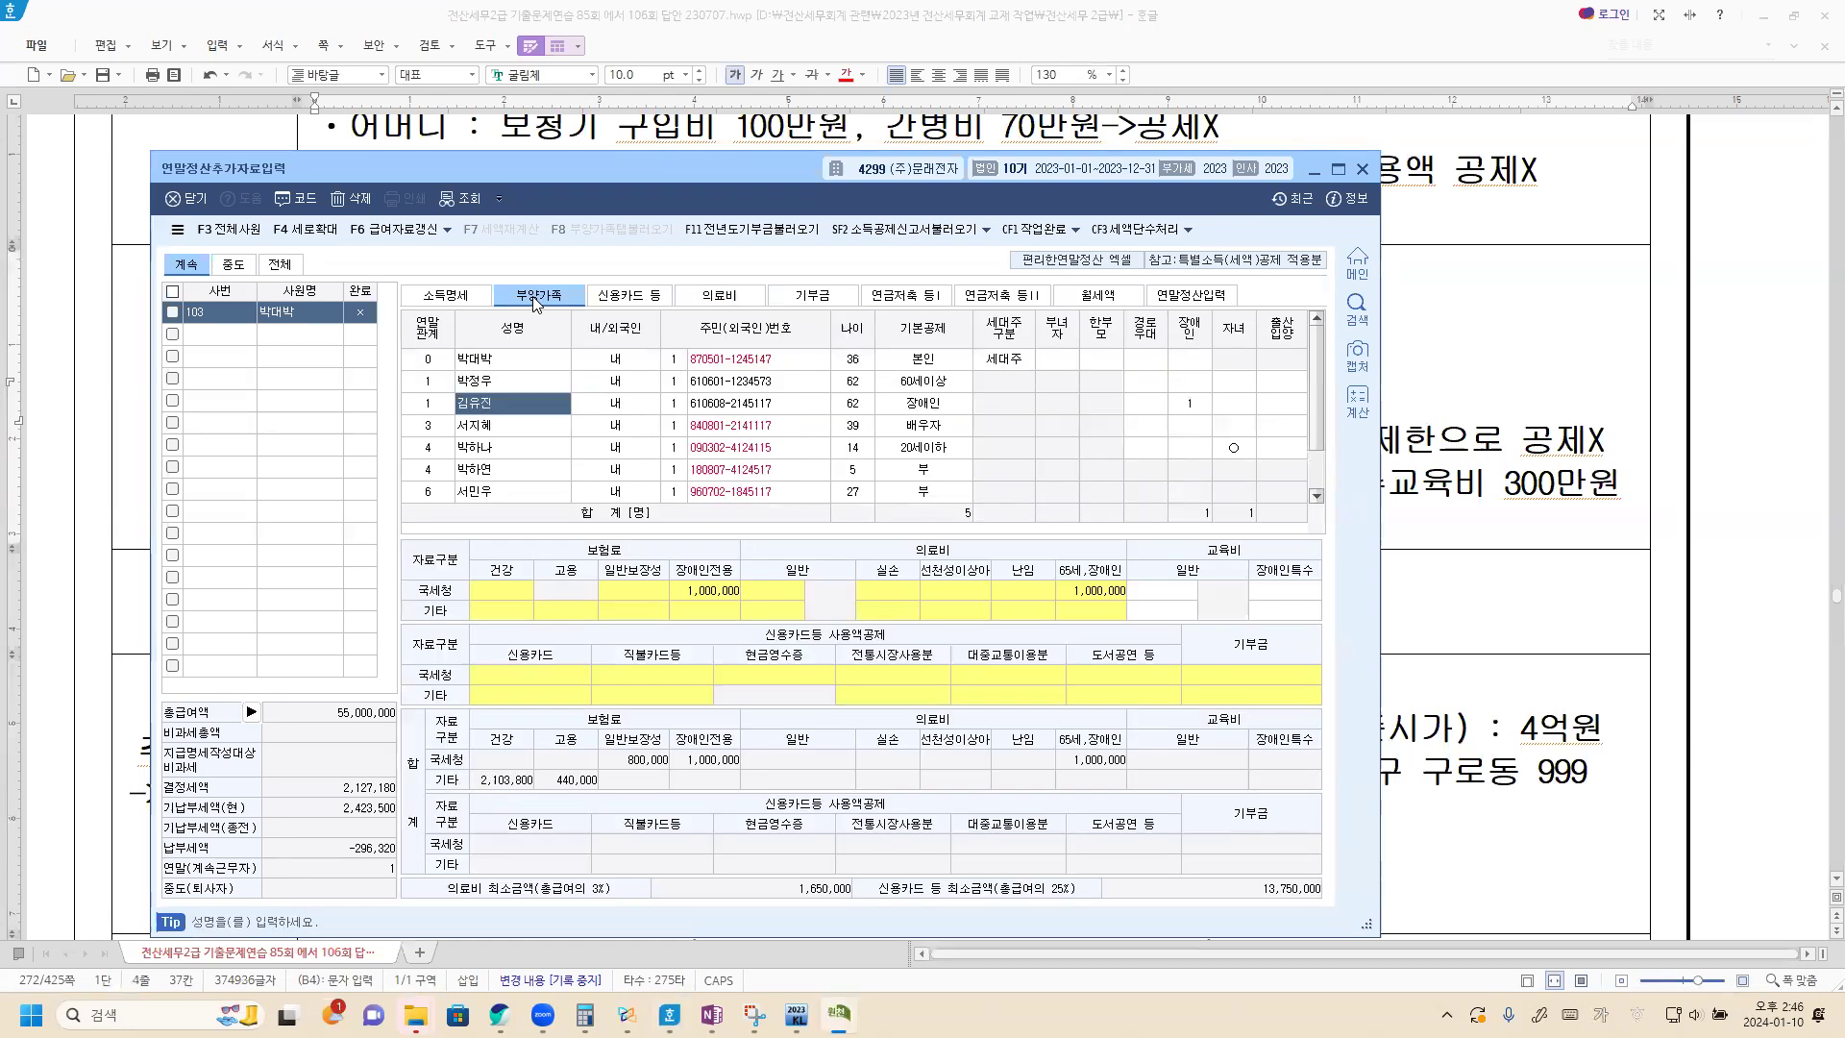
{"action": "left_click", "coordinate": [520, 362]}
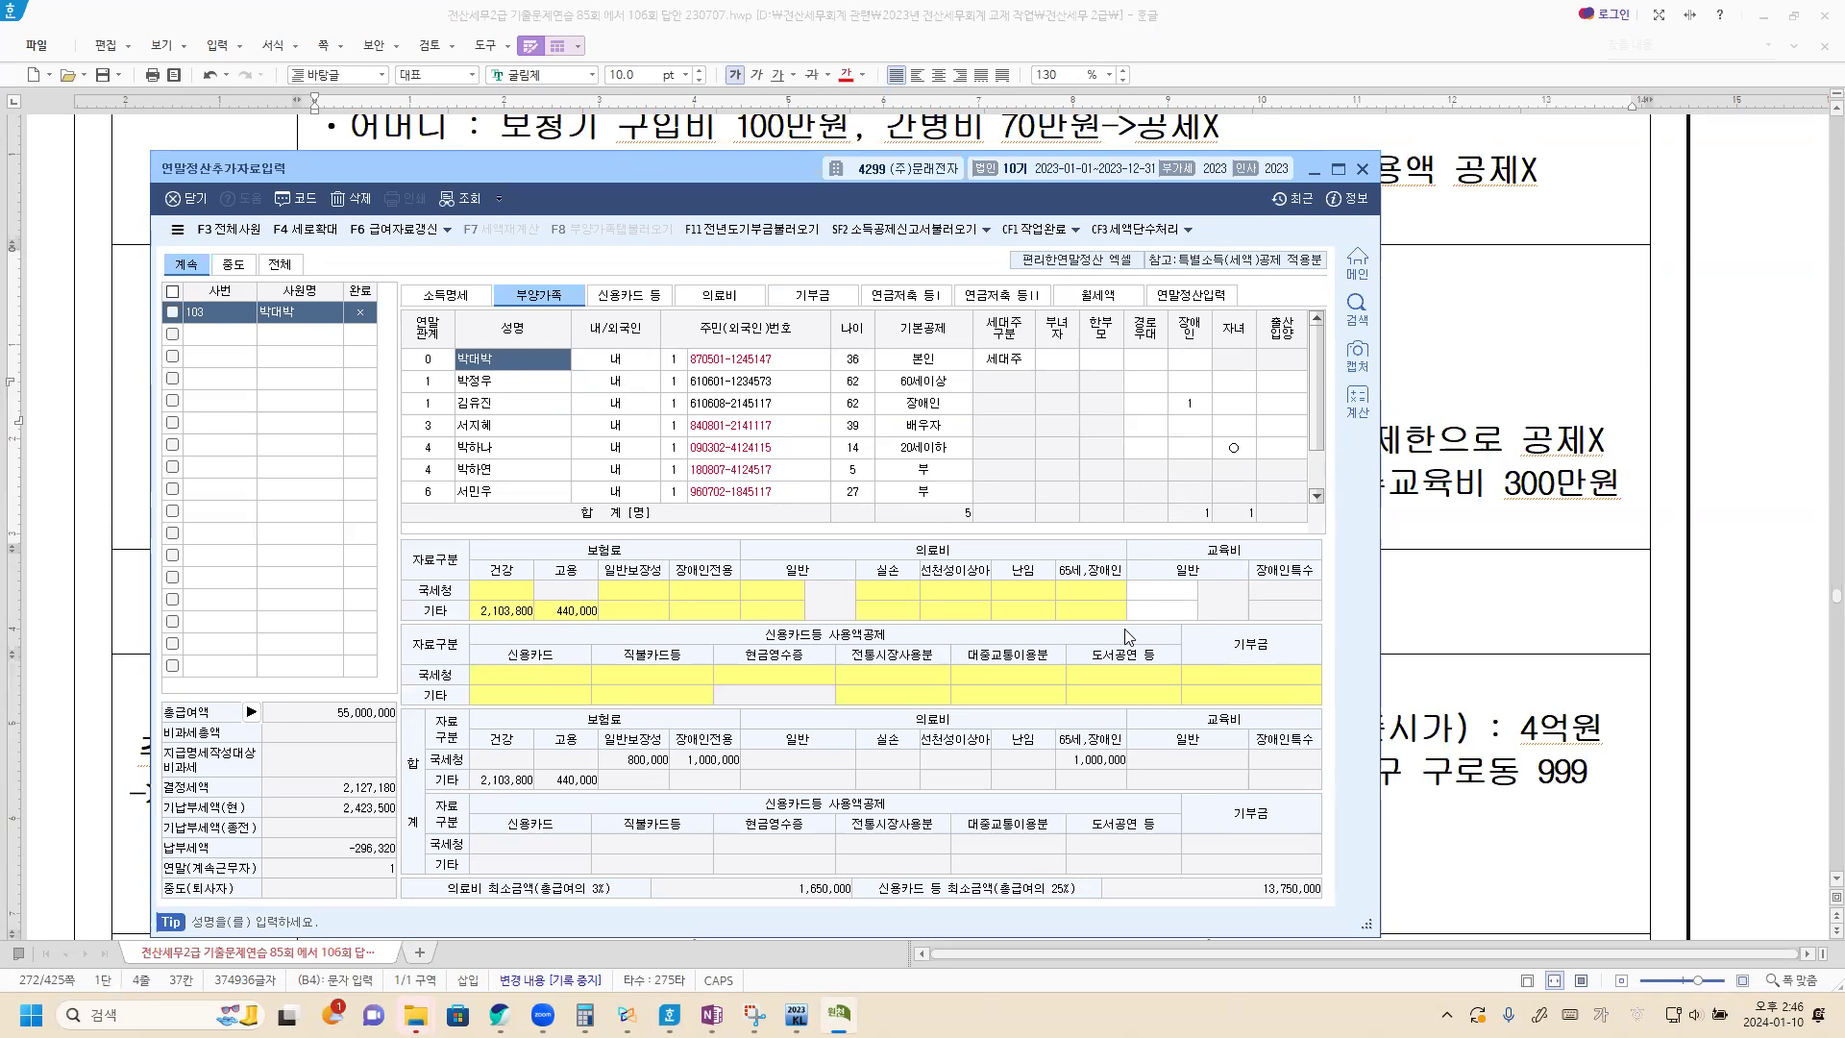
{"action": "left_click", "coordinate": [1177, 592]}
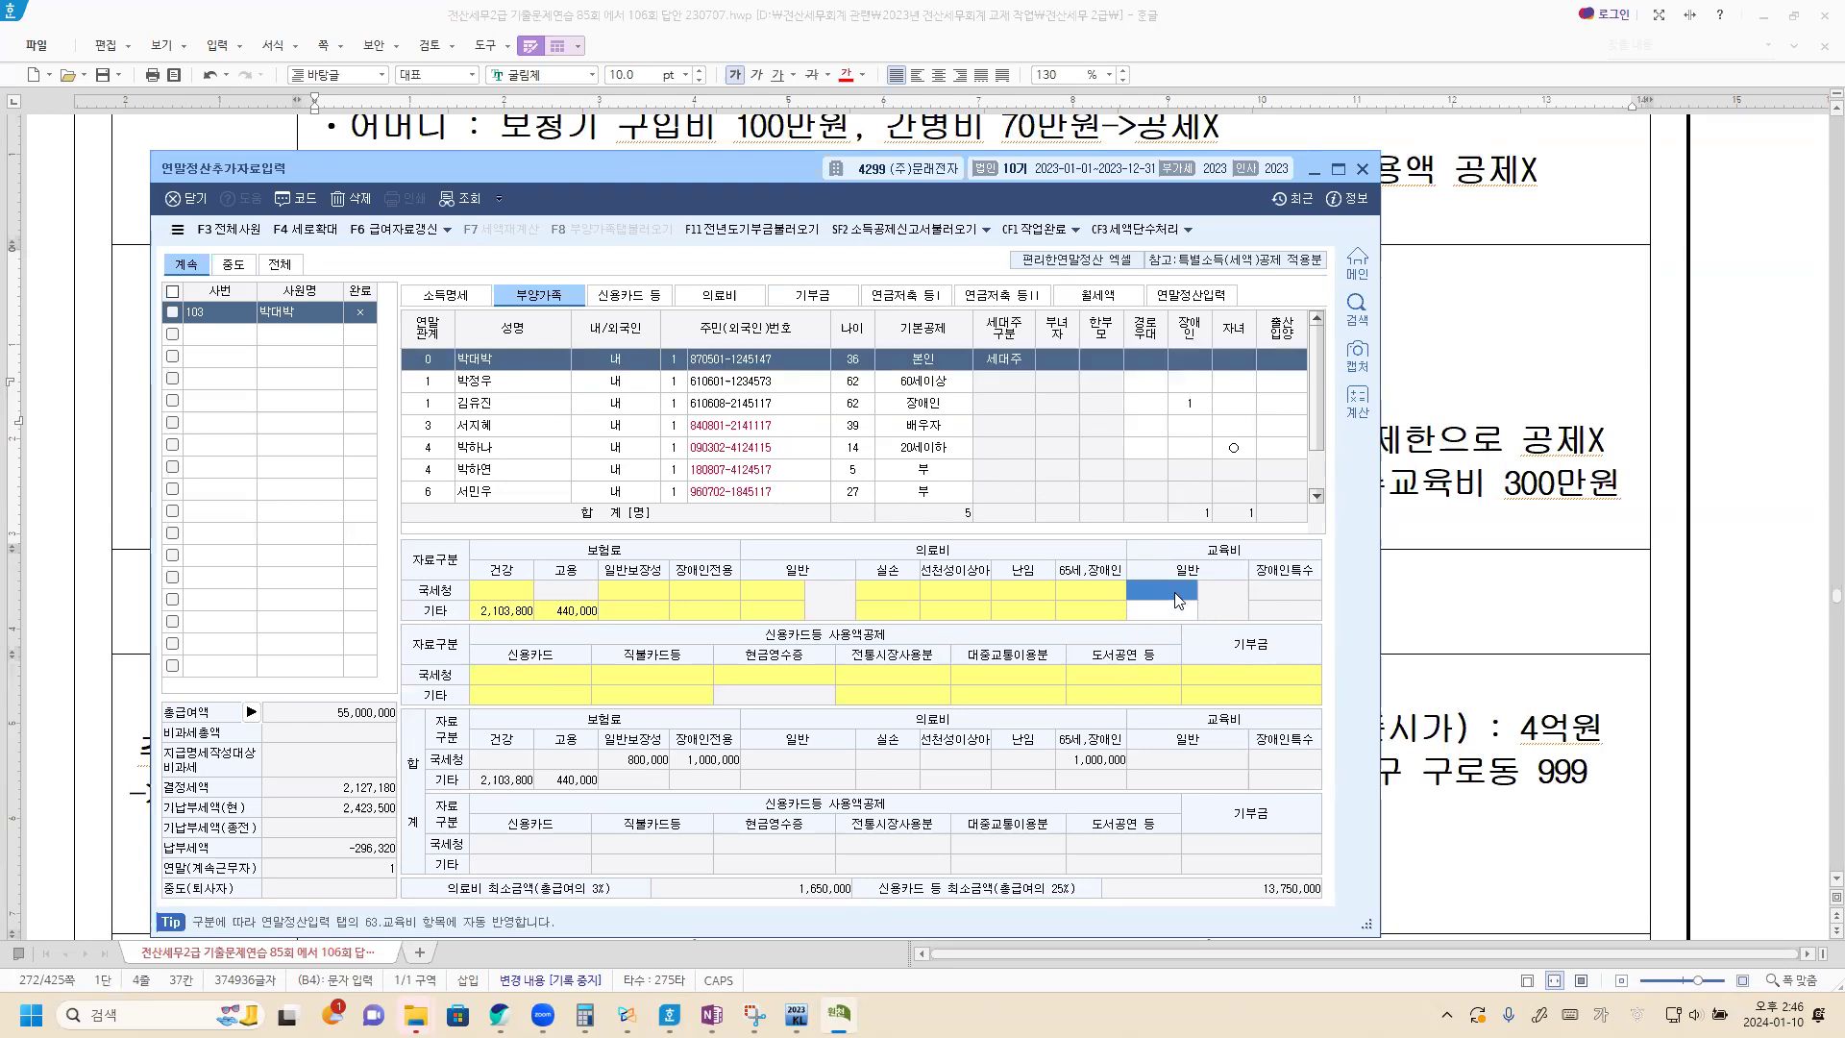
{"action": "type", "text": "11,000,000"}
{"action": "key", "text": "Return"}
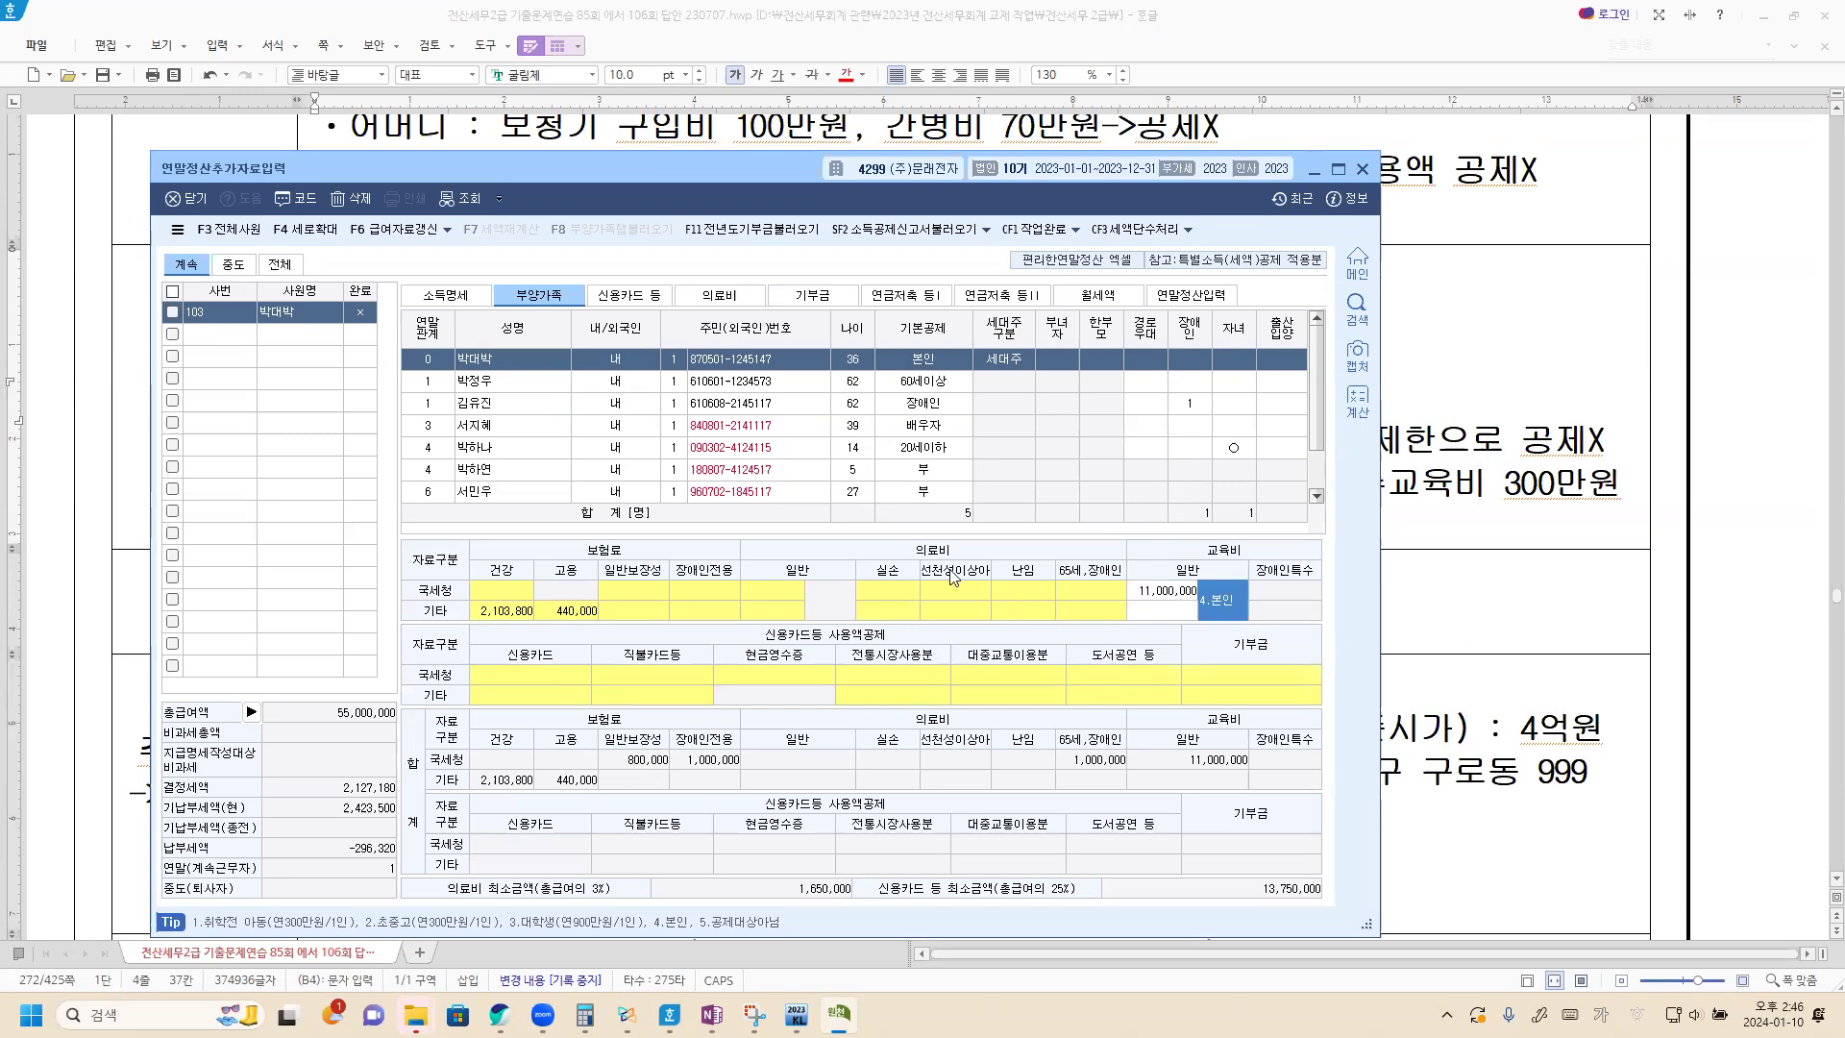
Enter 800,000 as the 14-year-old child's 일반 교육비 under 국세청, with 초중고 as the education category.
{"action": "left_click", "coordinate": [543, 449]}
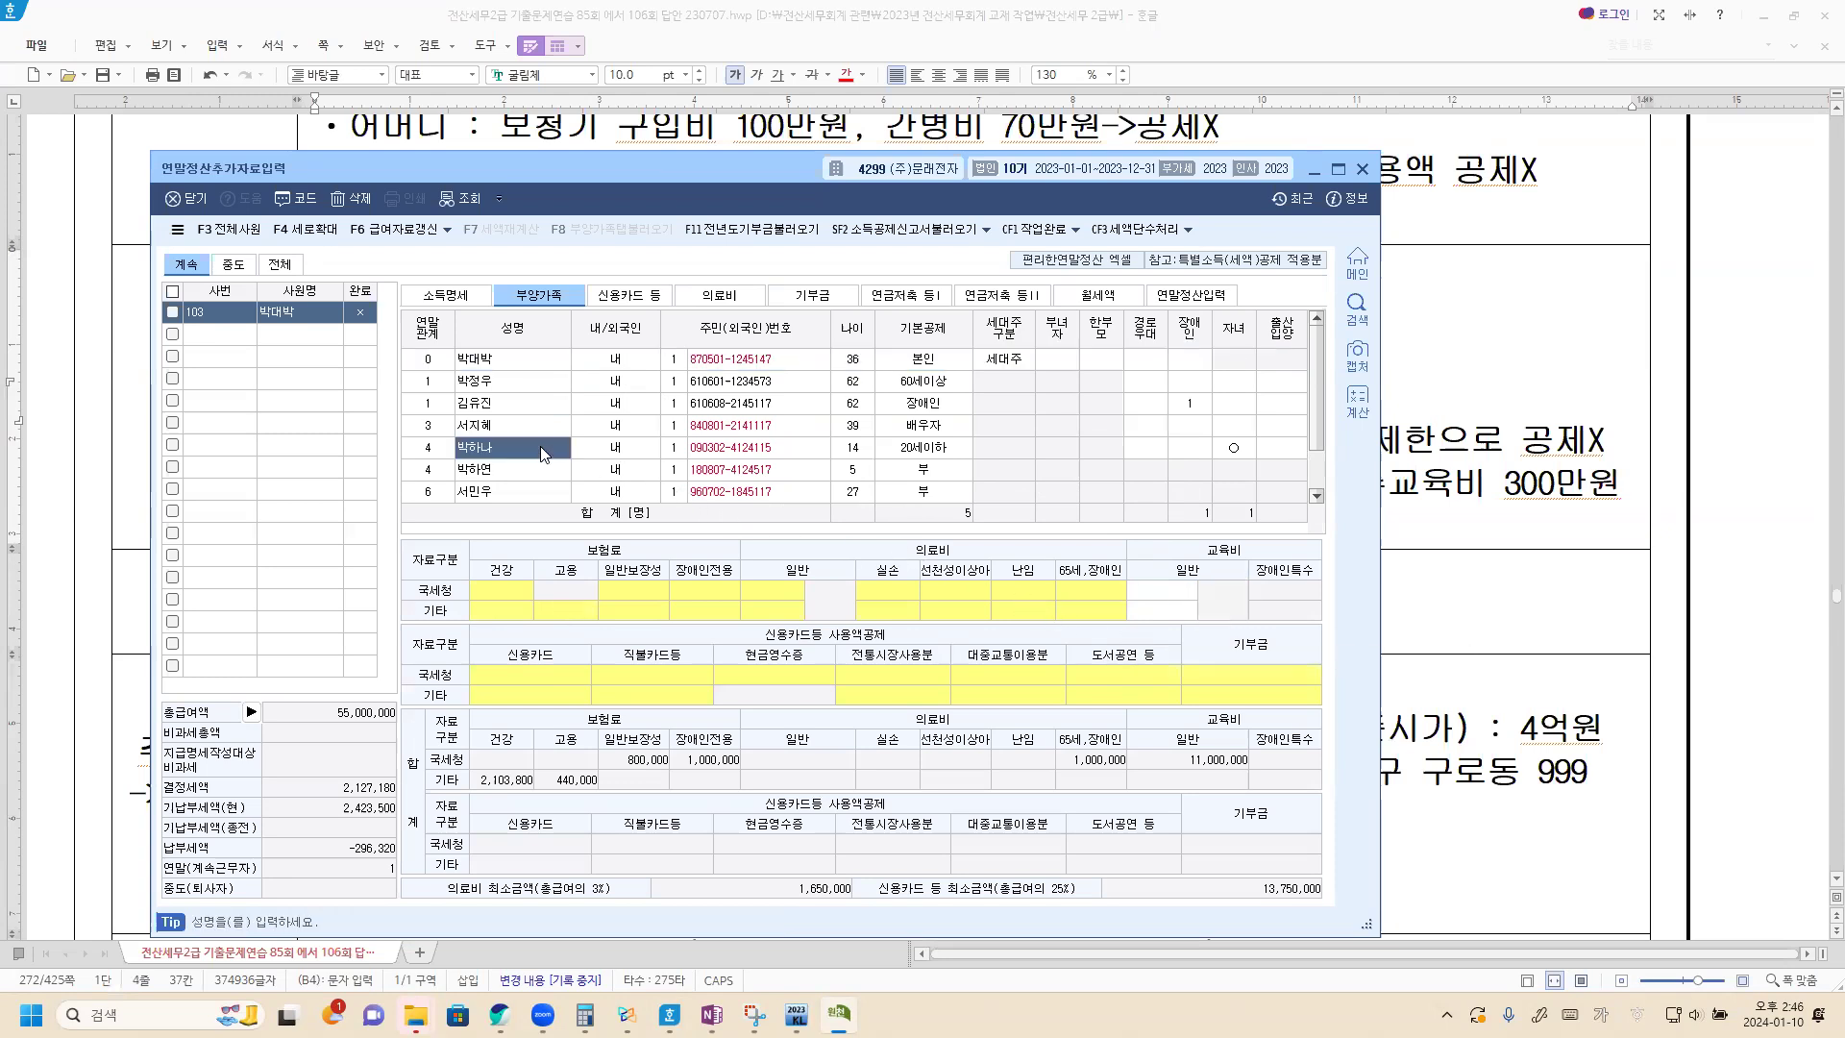
{"action": "left_click", "coordinate": [1162, 598]}
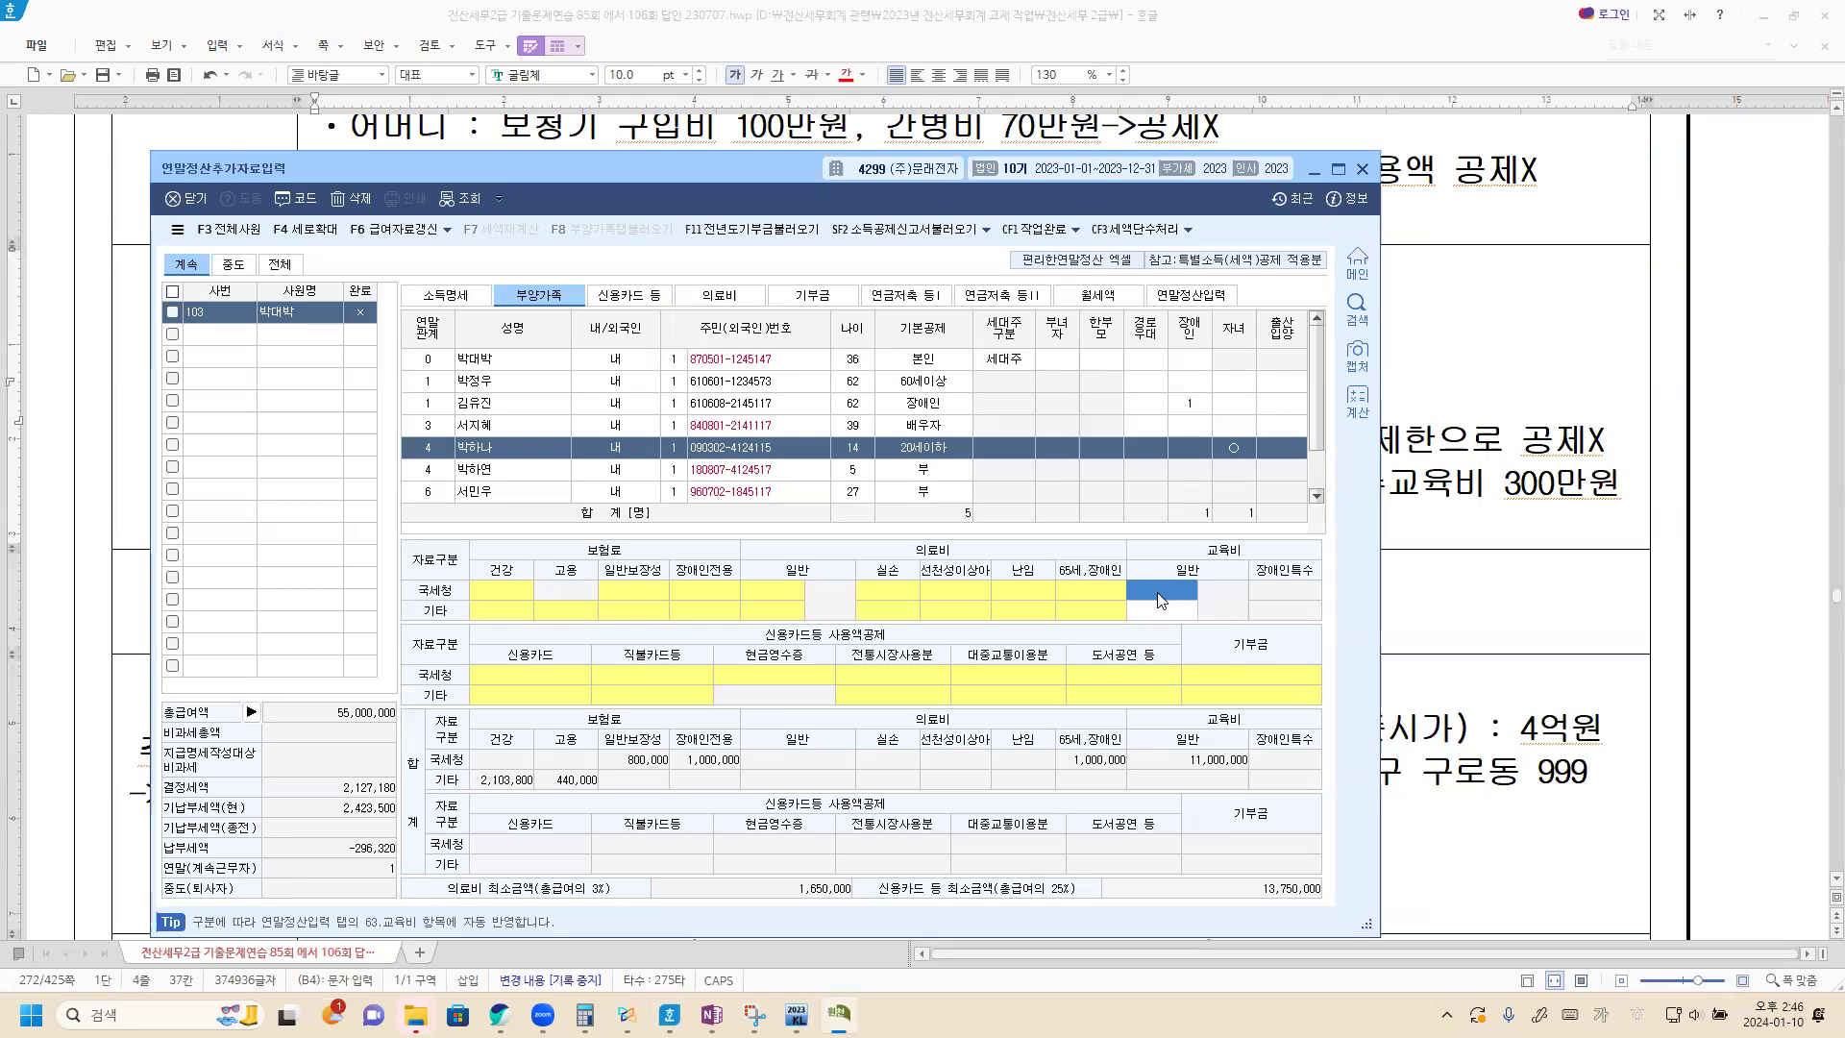
{"action": "type", "text": "800000"}
{"action": "key", "text": "Return"}
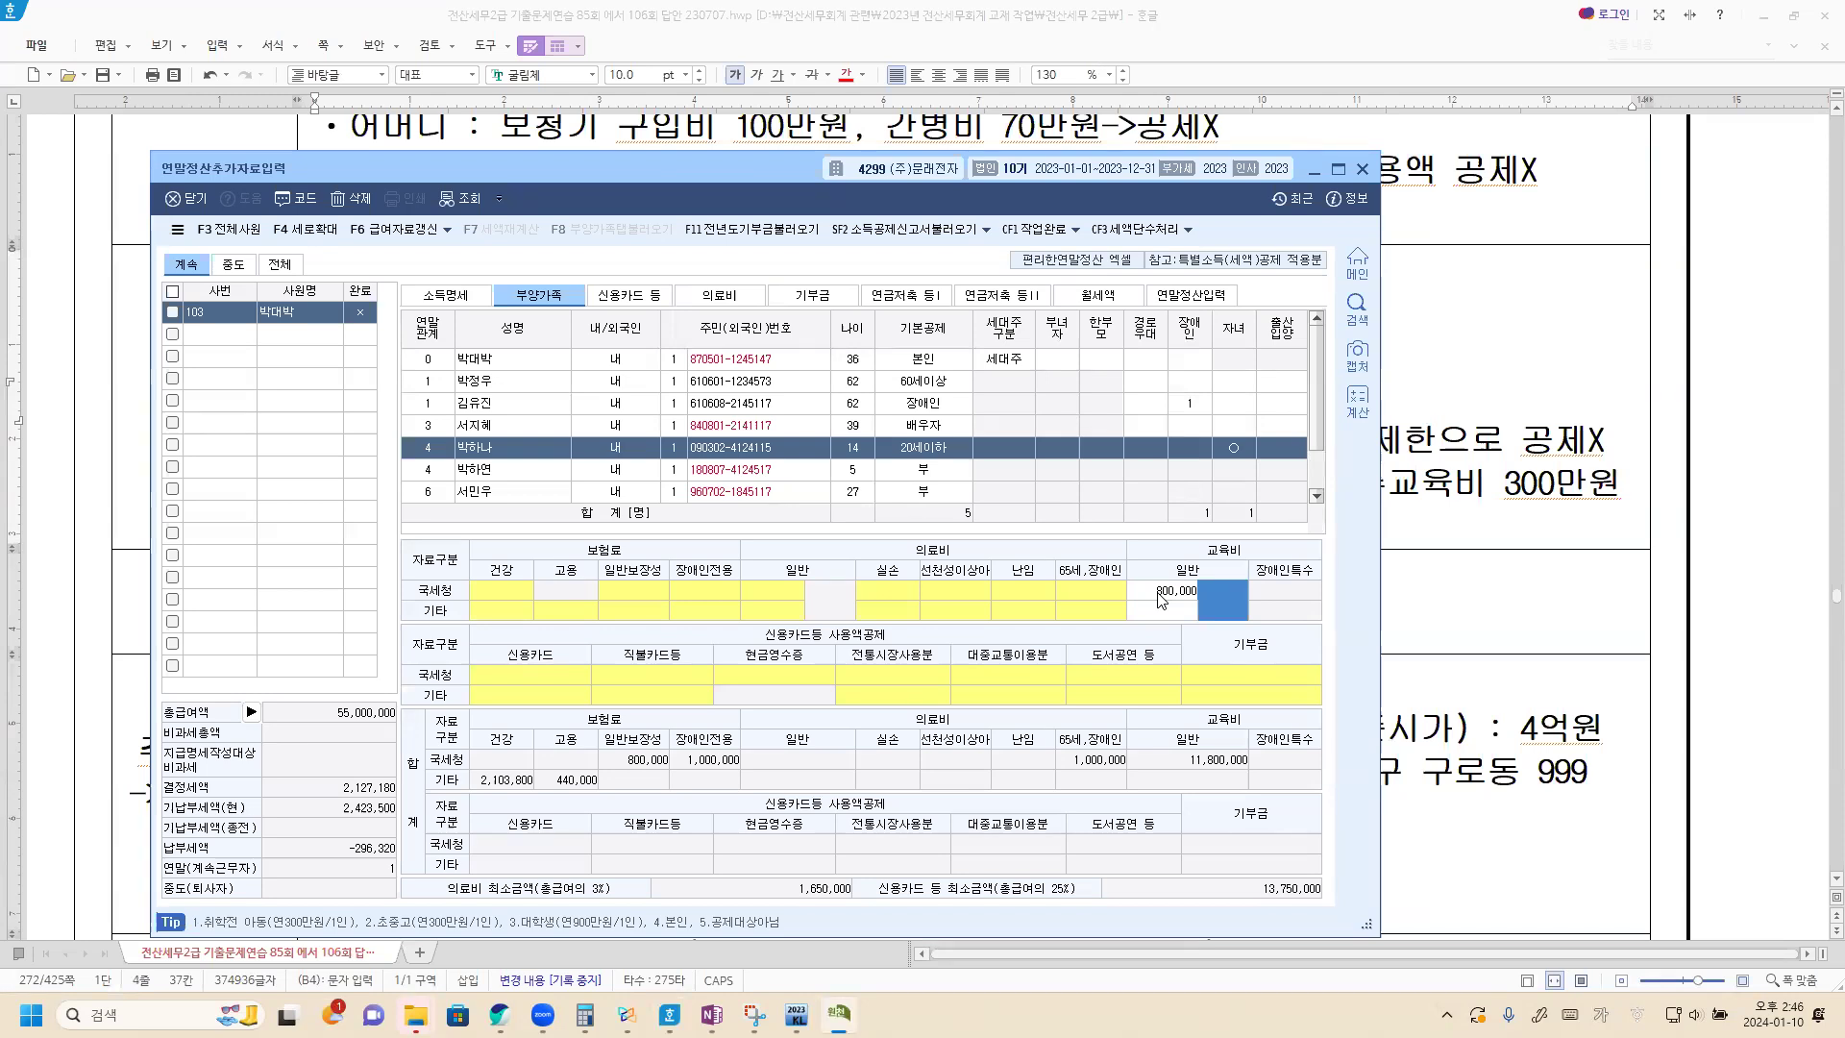
{"action": "type", "text": "2"}
{"action": "key", "text": "Return"}
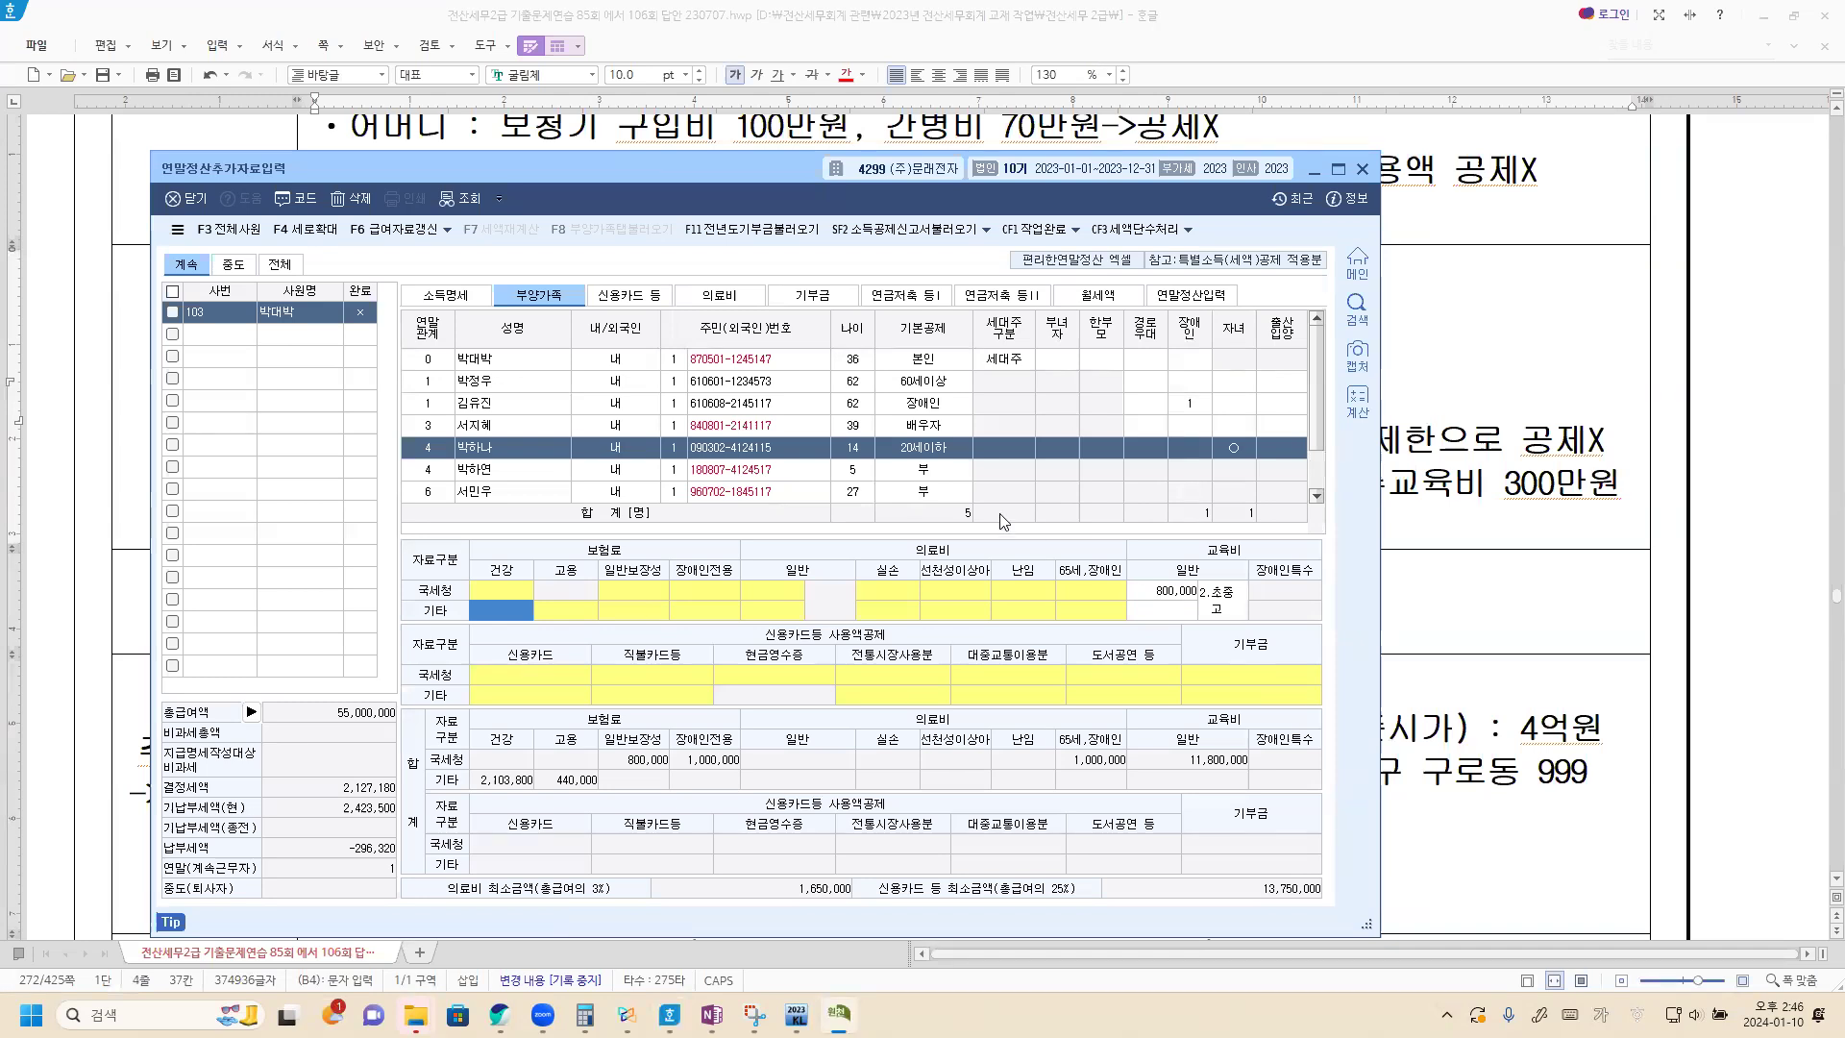
Enter 3,000,000 as the mother's 장애인특수 교육비 under 국세청.
{"action": "left_click", "coordinate": [516, 407]}
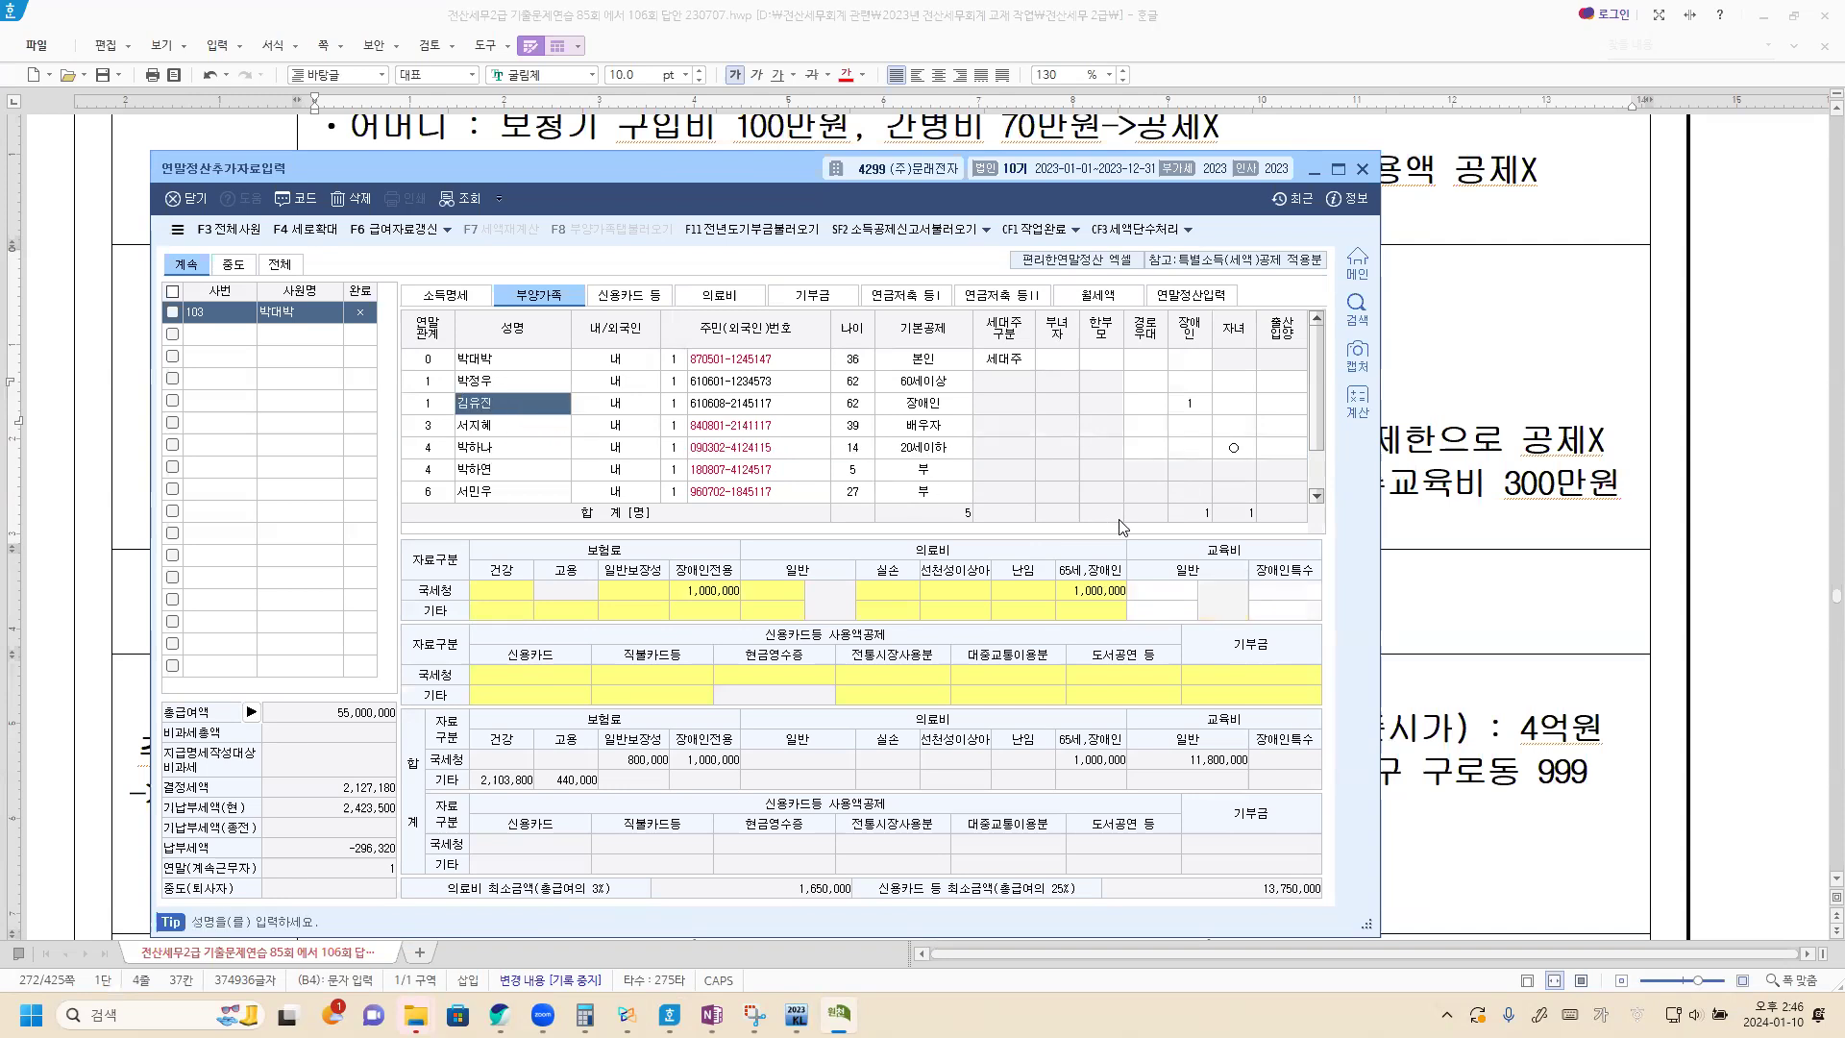
{"action": "left_click", "coordinate": [1278, 596]}
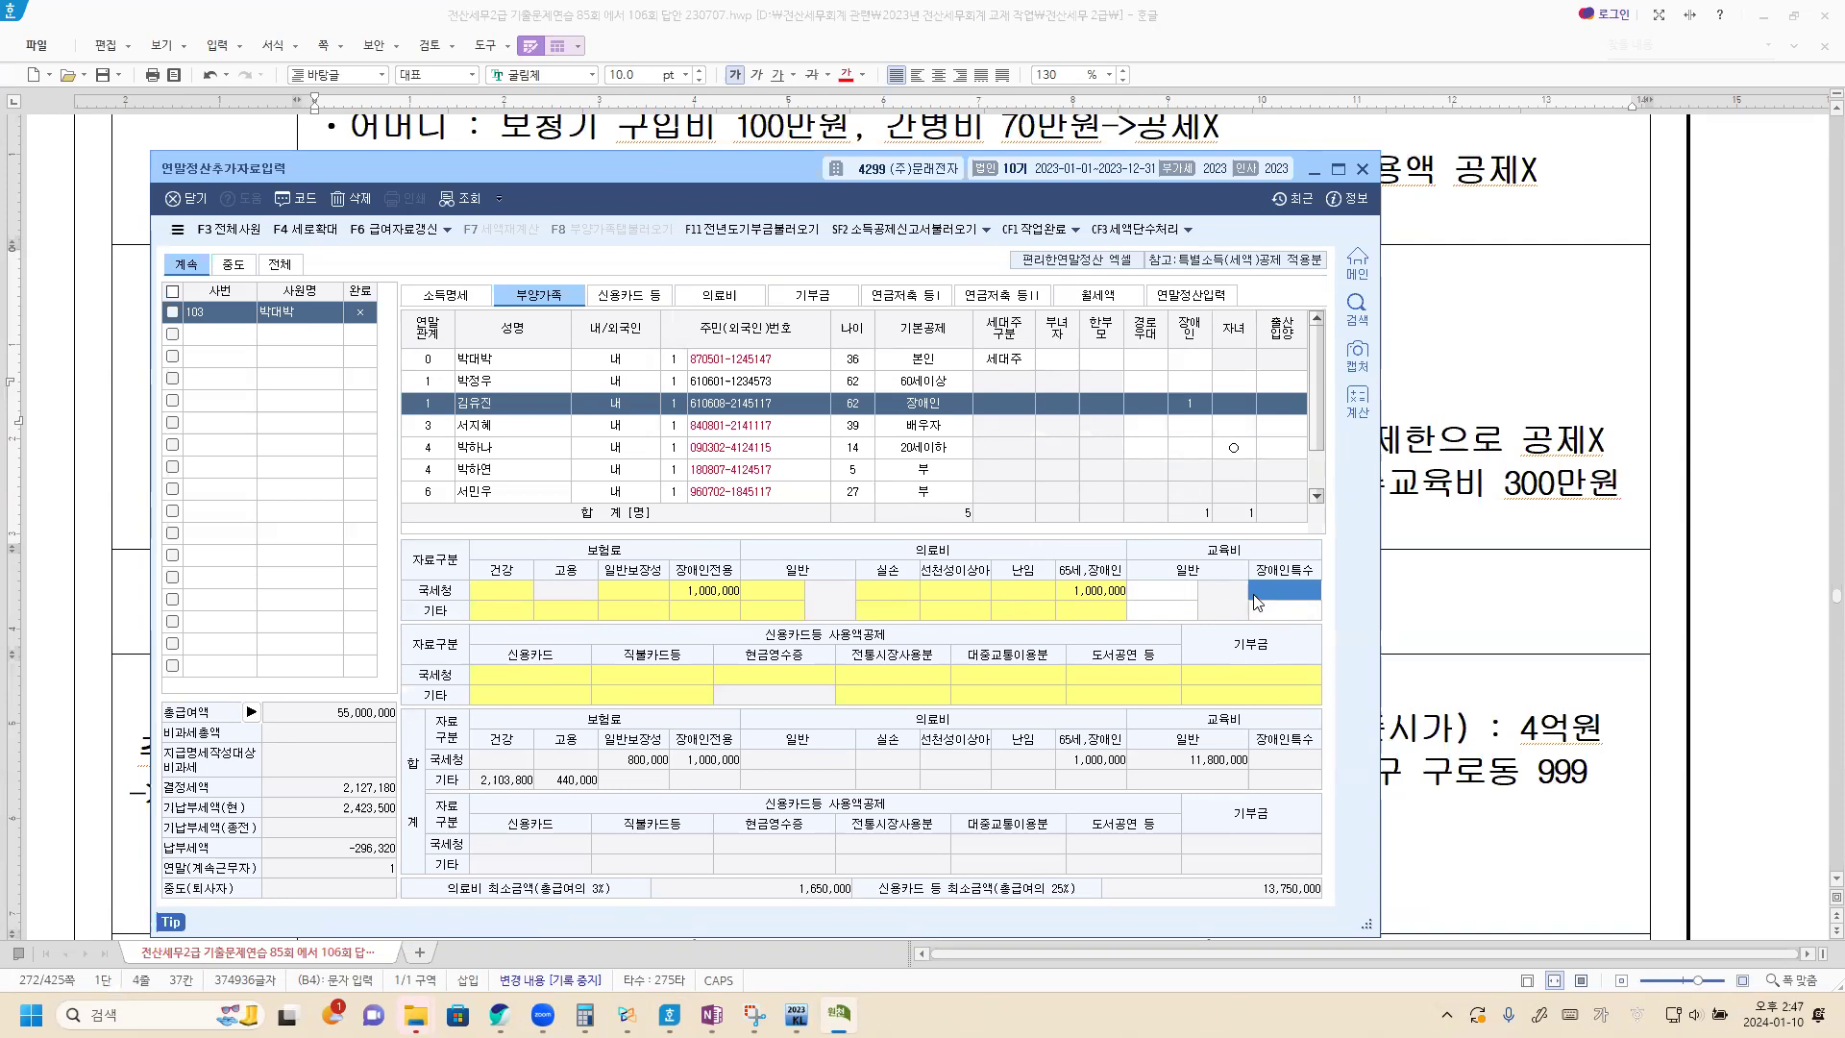
{"action": "type", "text": "3000000"}
{"action": "key", "text": "Return"}
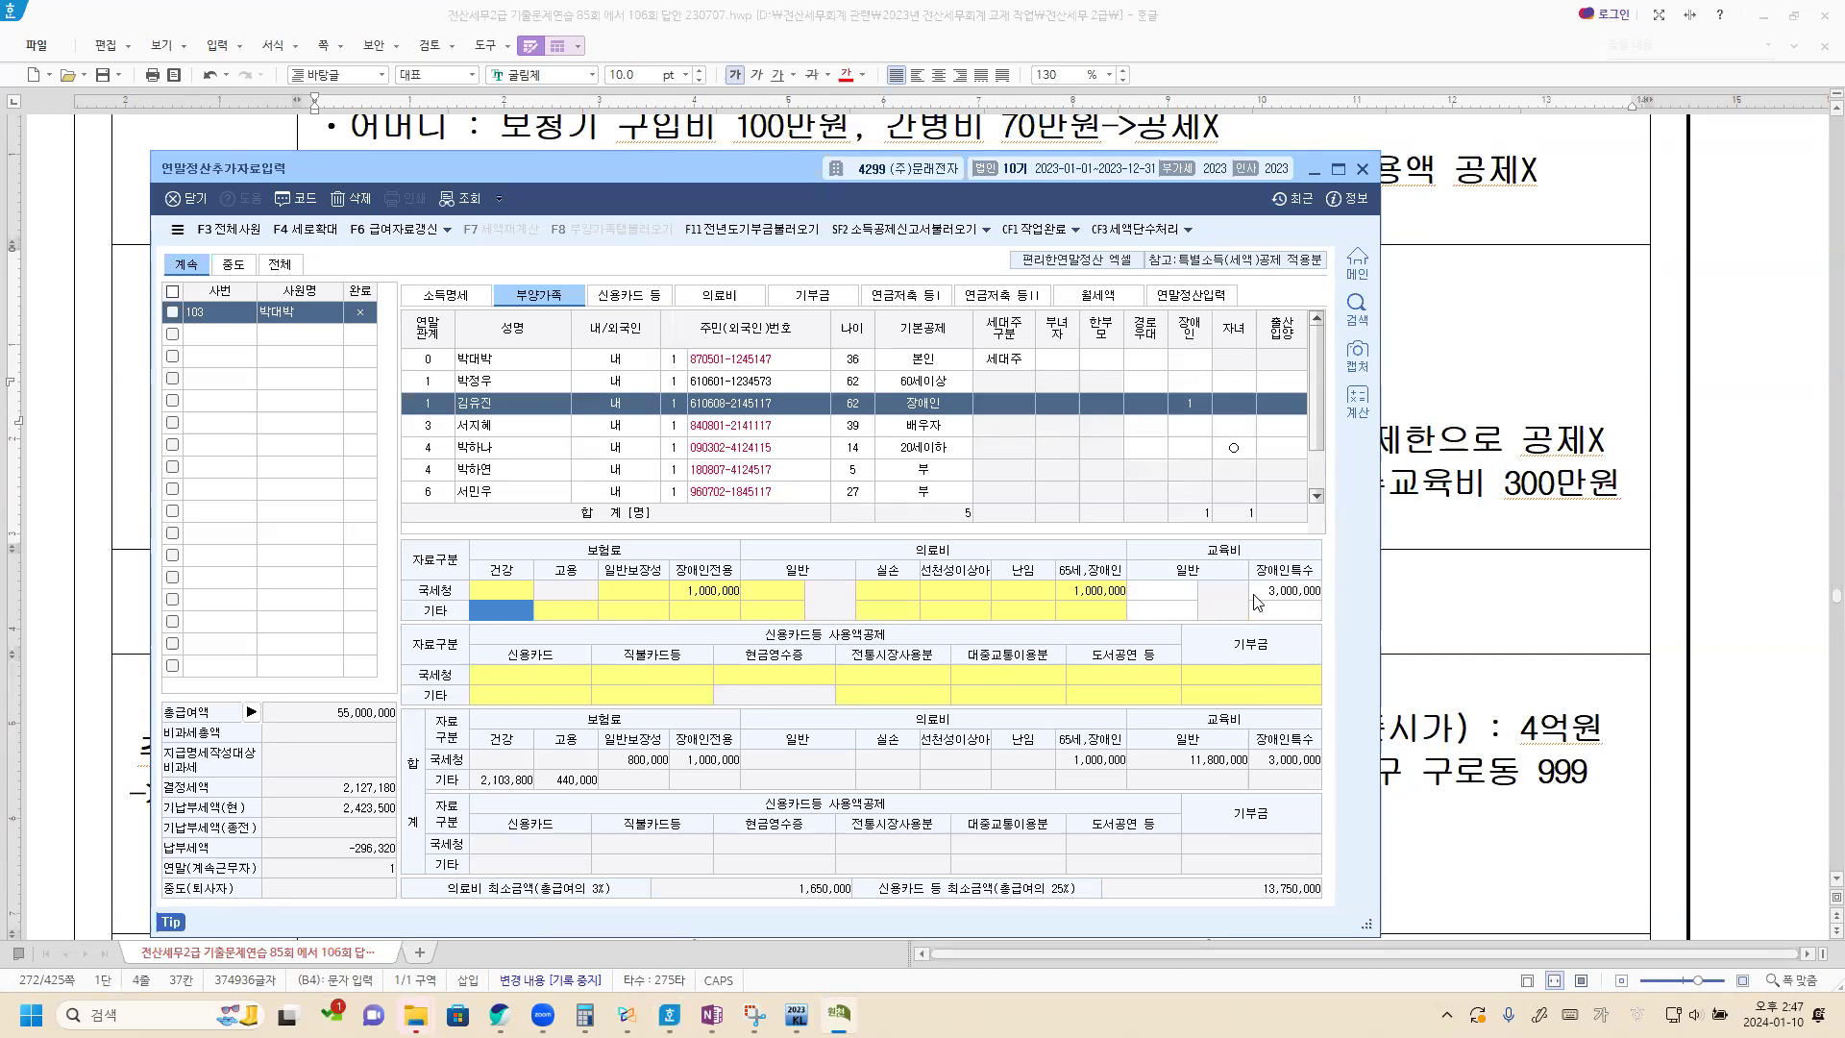
Review the 기부금 items in the Hangul document, checking the 기부금공제 rules in the Xodo notes.
{"action": "left_click", "coordinate": [1510, 491]}
{"action": "scroll", "coordinate": [286, 663], "scroll_direction": "down", "scroll_amount": 4}
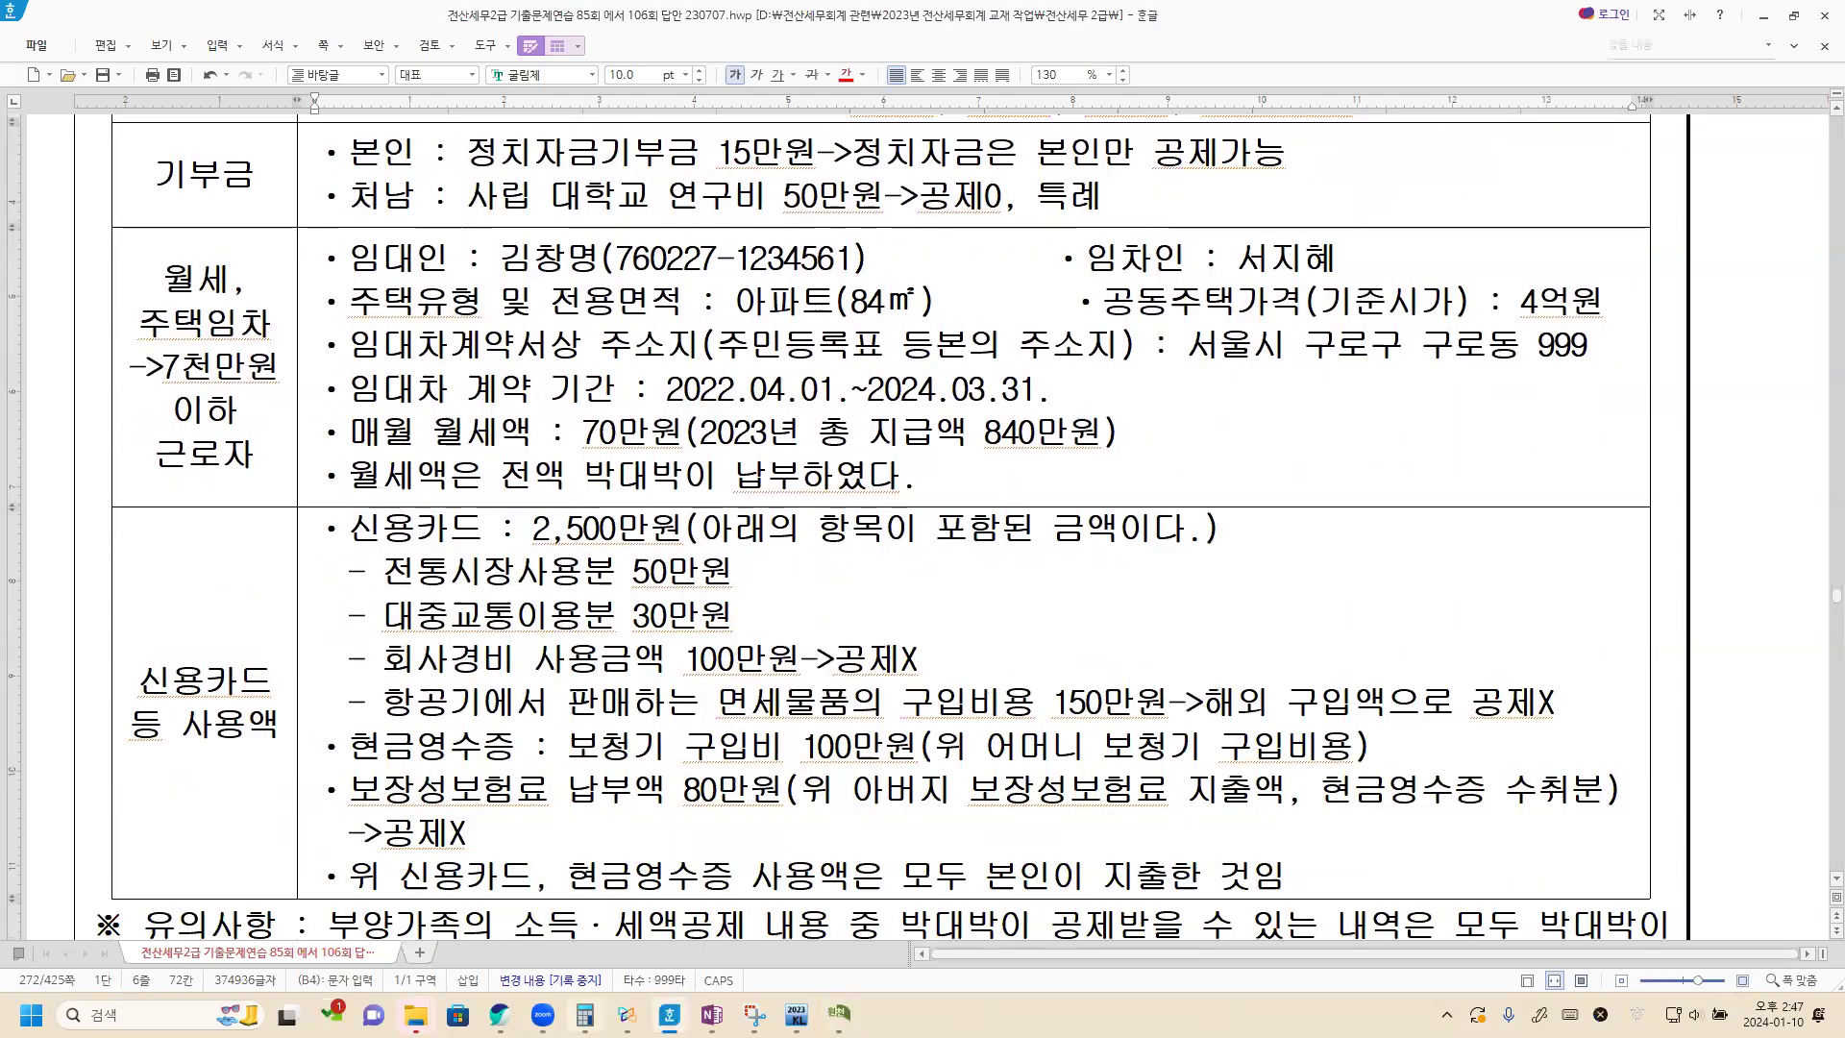
{"action": "left_click", "coordinate": [627, 1015]}
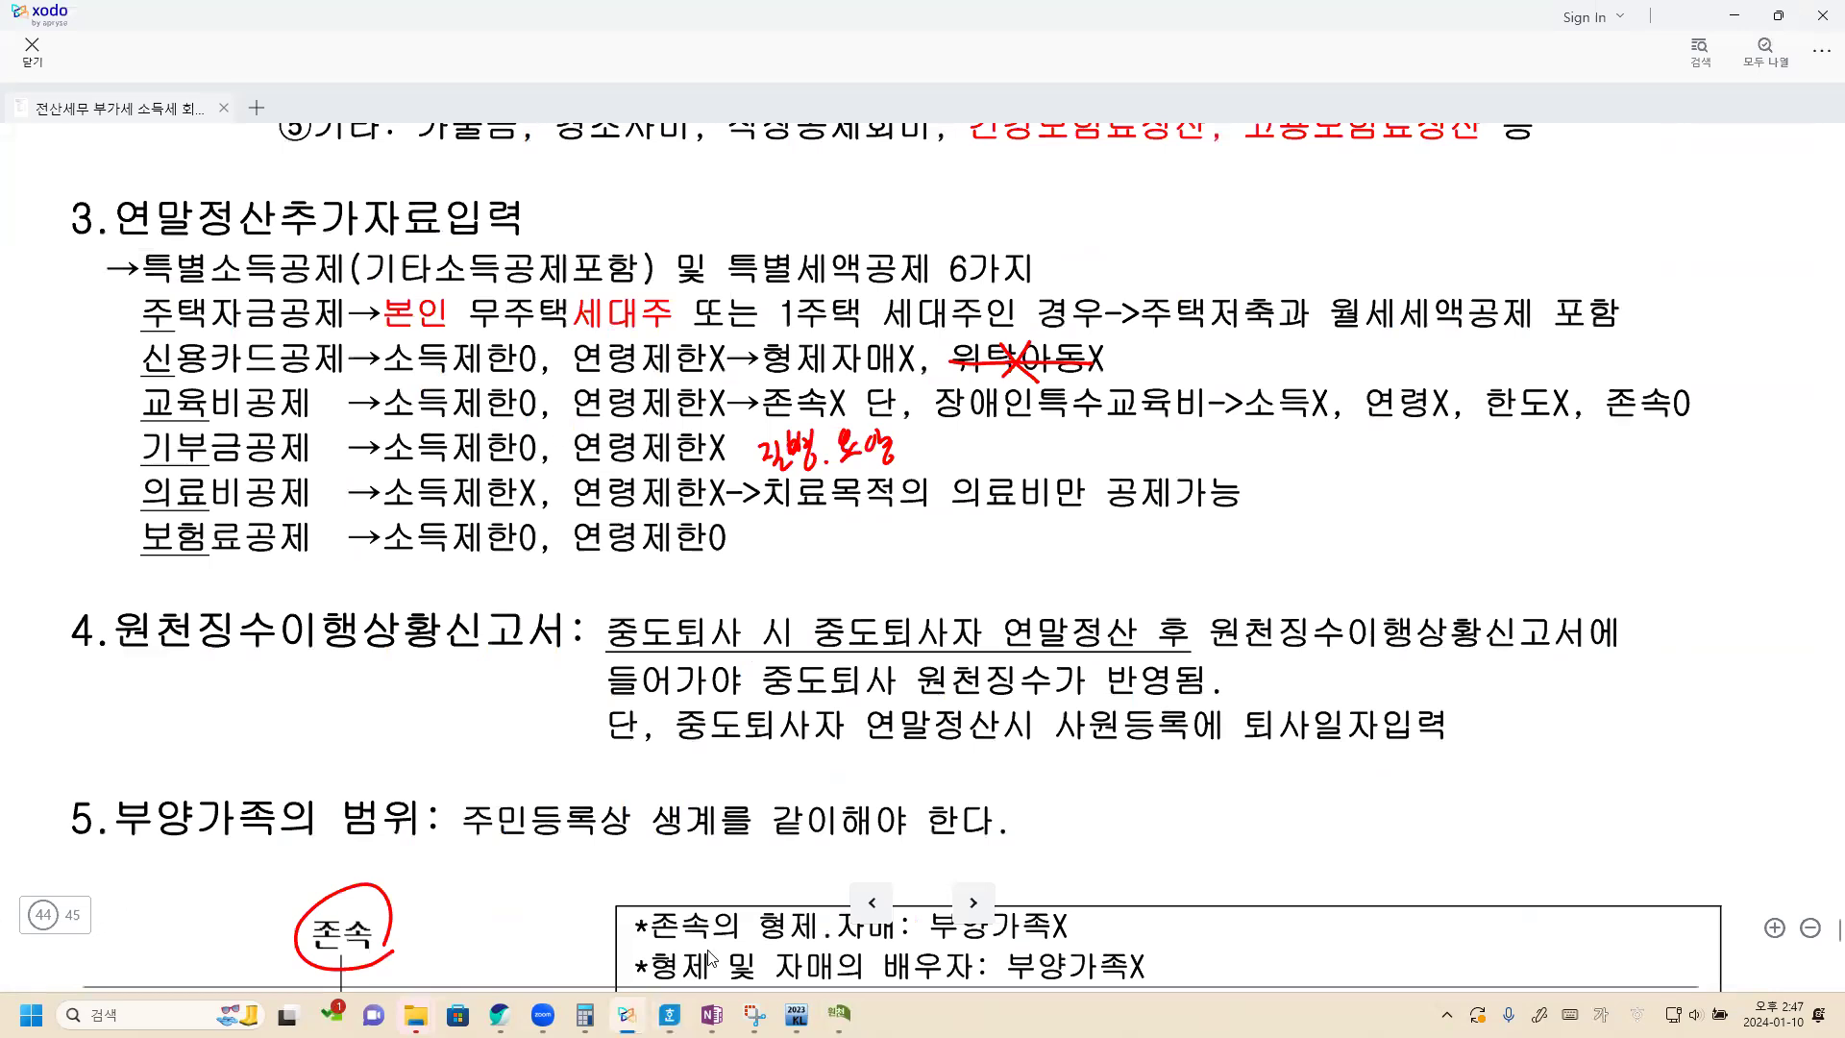
{"action": "left_click", "coordinate": [669, 1015]}
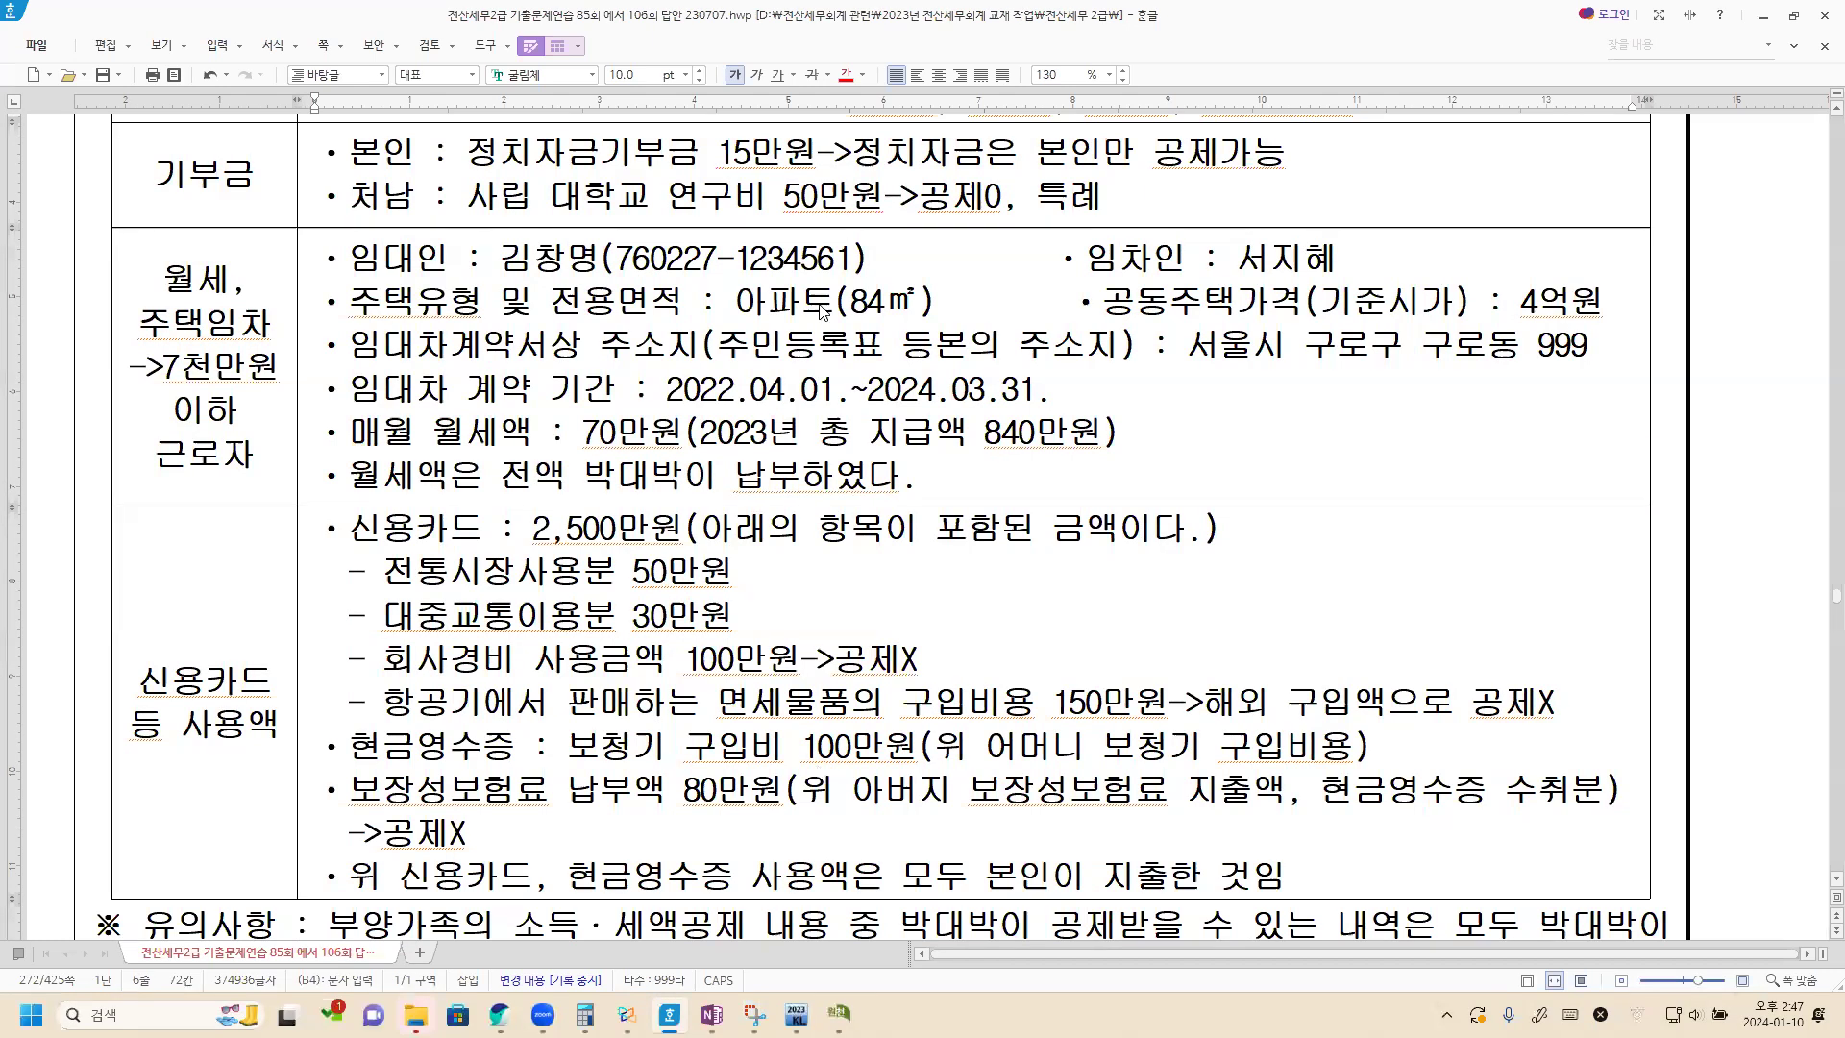
Switch to KcLep and add the employee (본인) as a donor in the 기부금 입력 data.
{"action": "key", "text": "alt+Tab"}
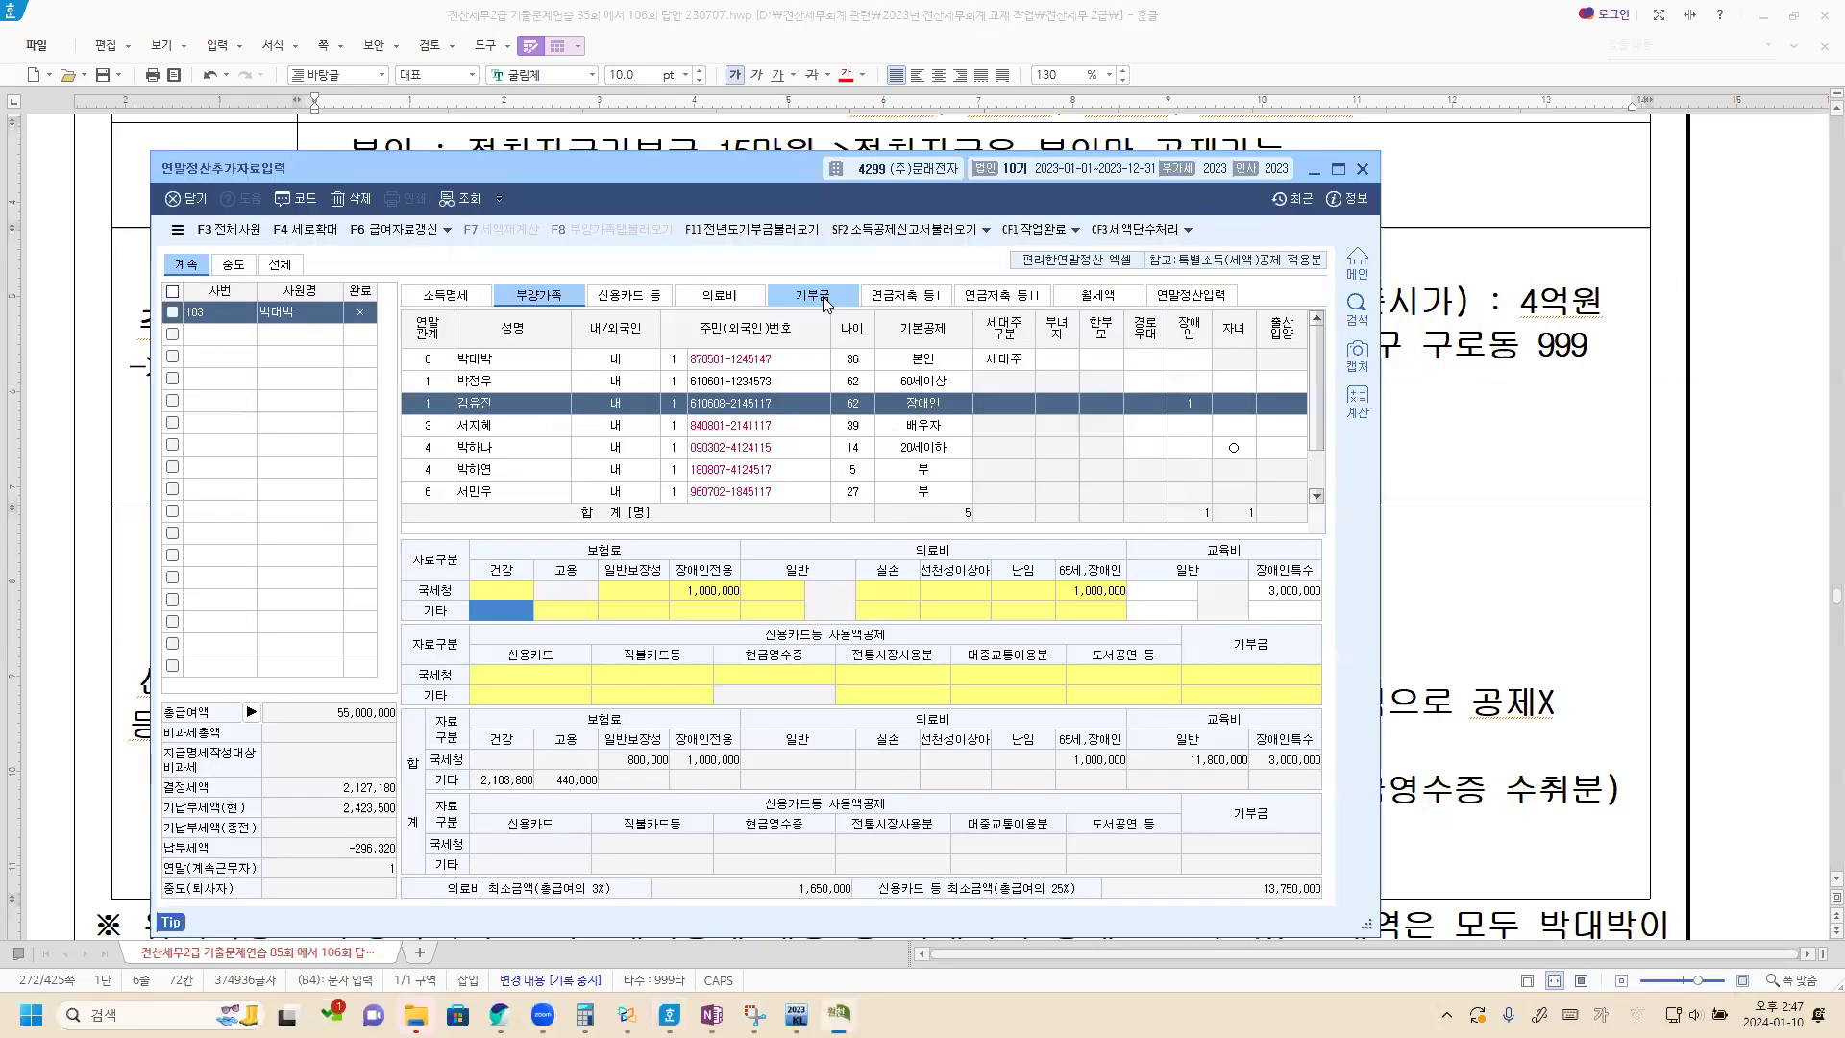
{"action": "left_click", "coordinate": [823, 300]}
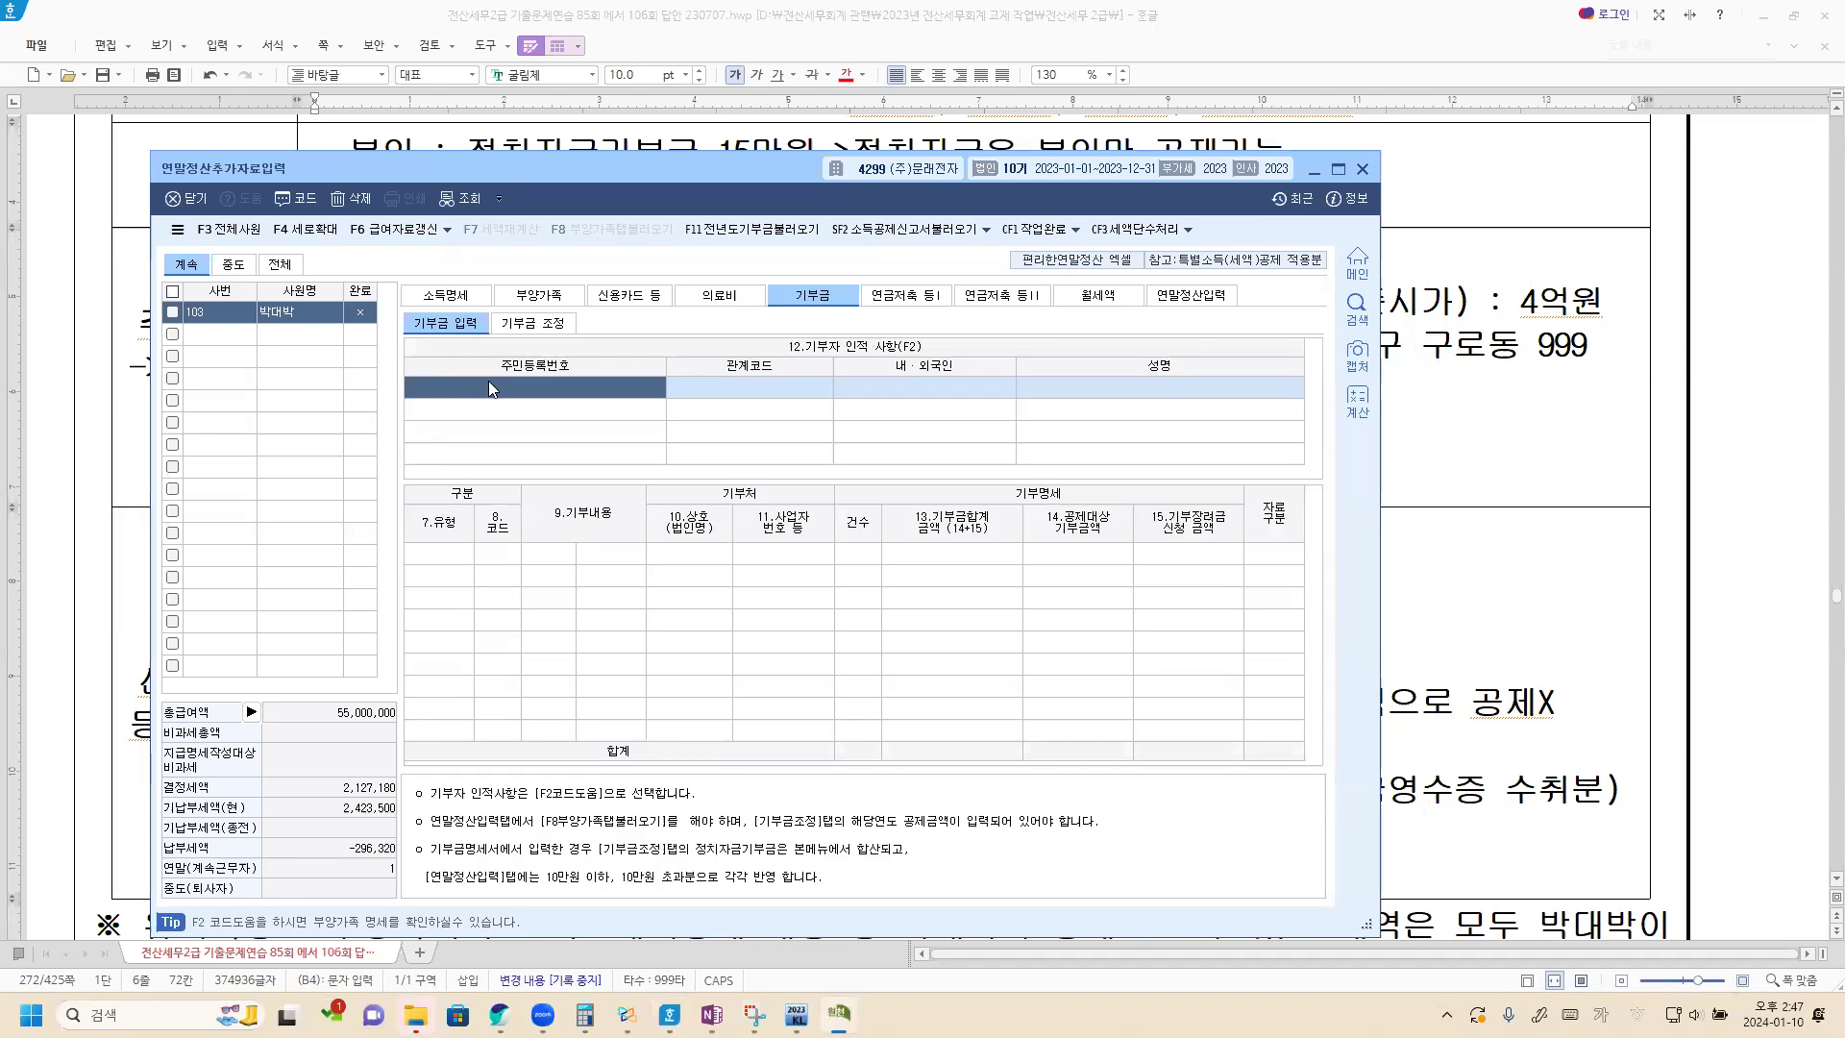
{"action": "key", "text": "F2"}
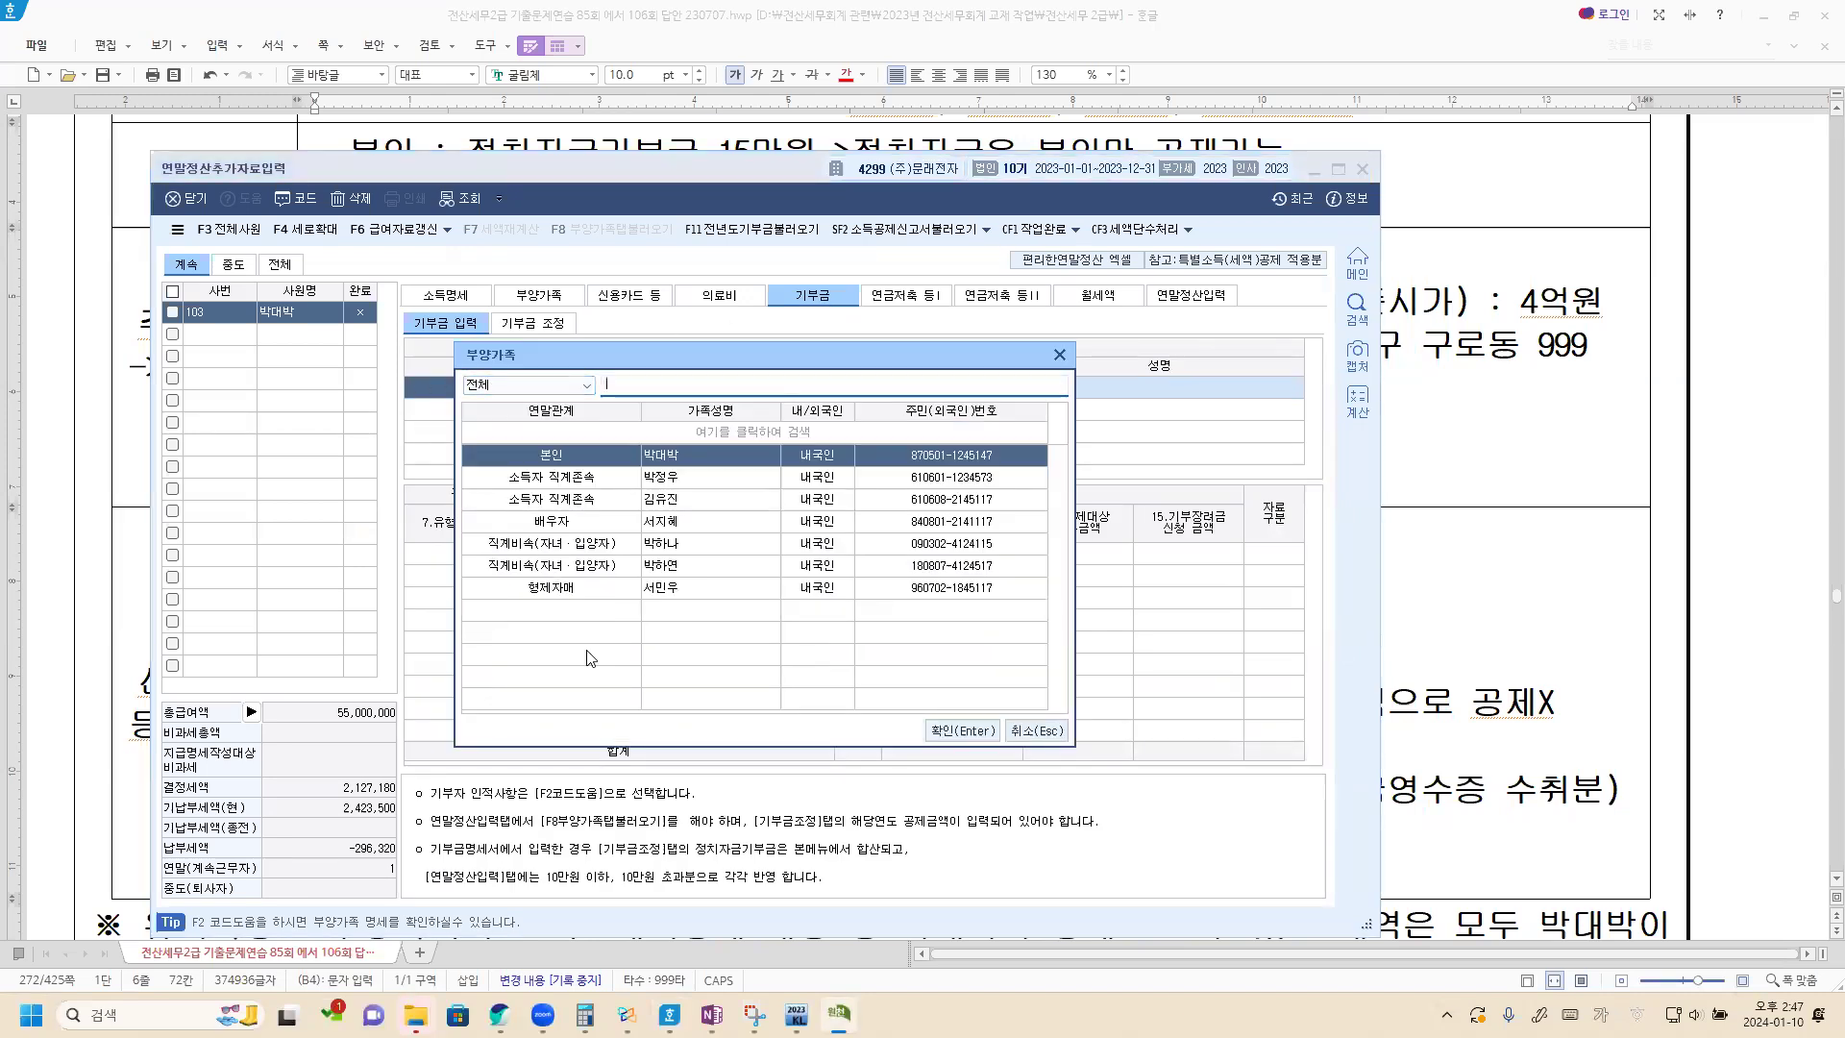
{"action": "double_click", "coordinate": [592, 464]}
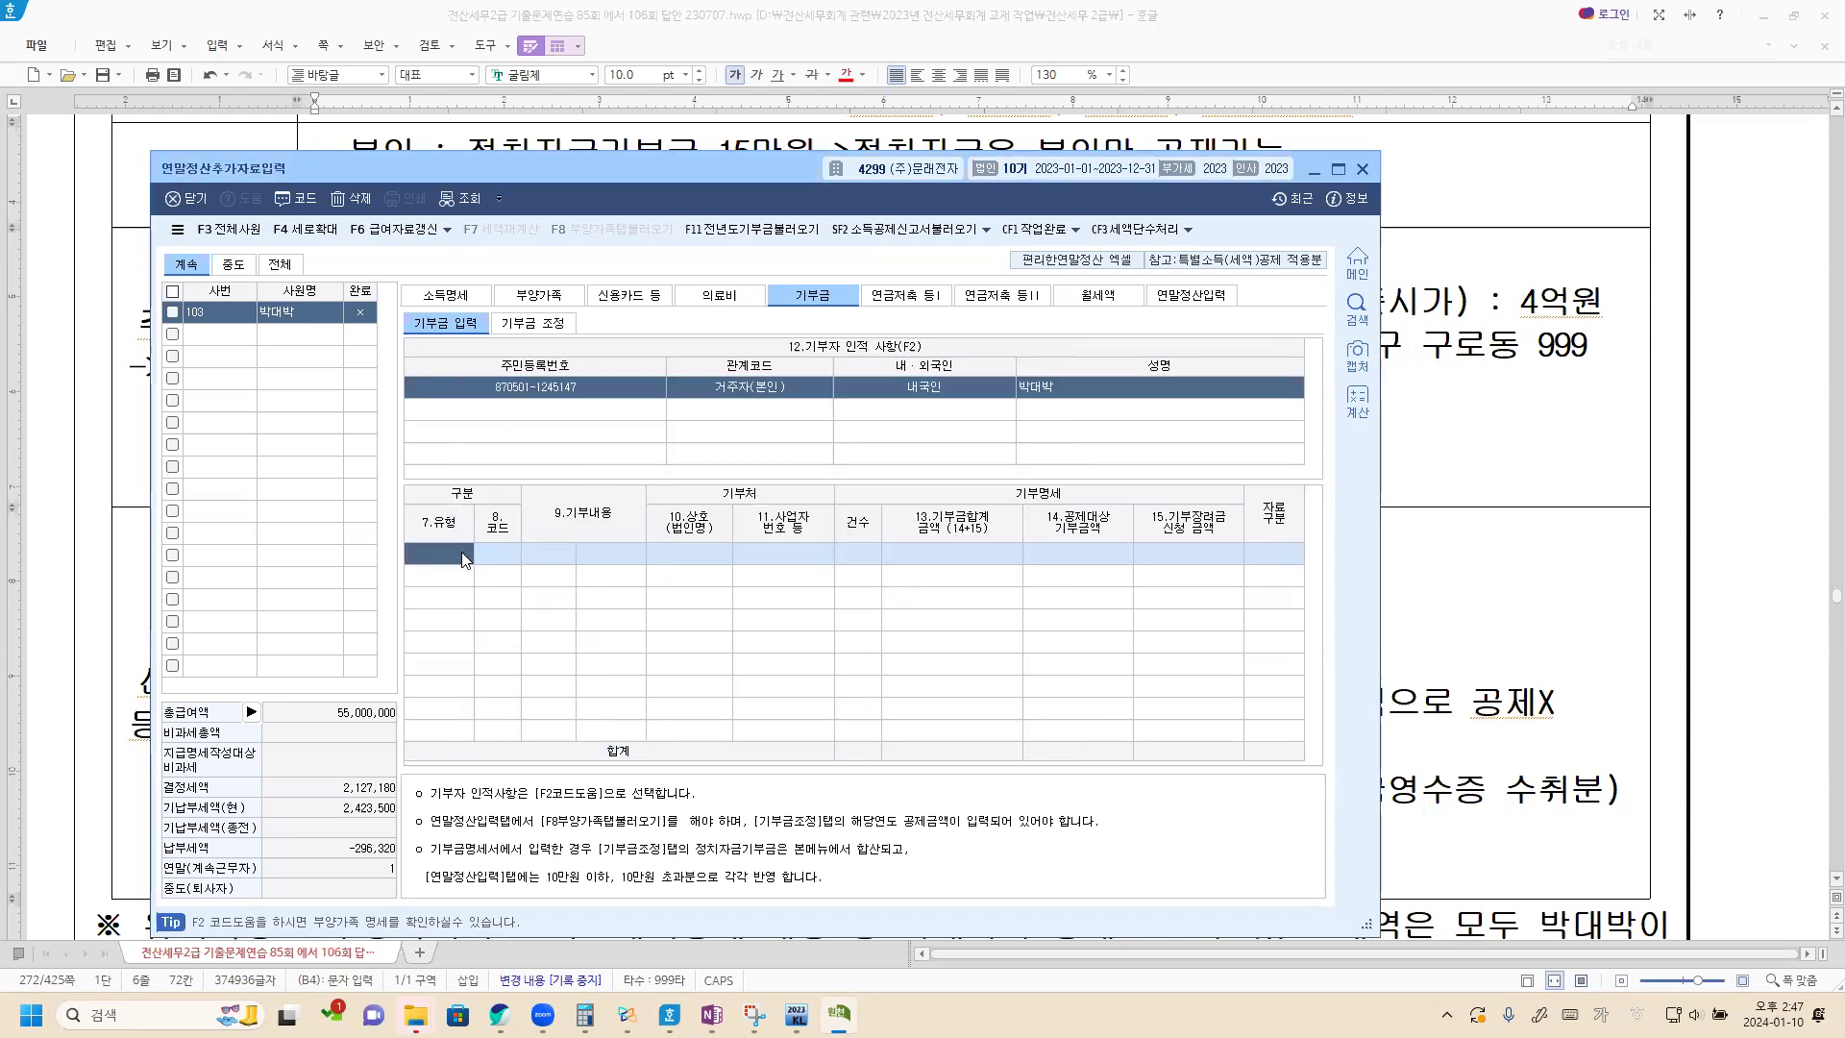
Record the employee's 정치자금 donation (code 20) as 금전, 1 case, 150,000, with 국세청 as the data source.
{"action": "key", "text": "F2"}
{"action": "double_click", "coordinate": [694, 479]}
{"action": "left_click", "coordinate": [599, 552]}
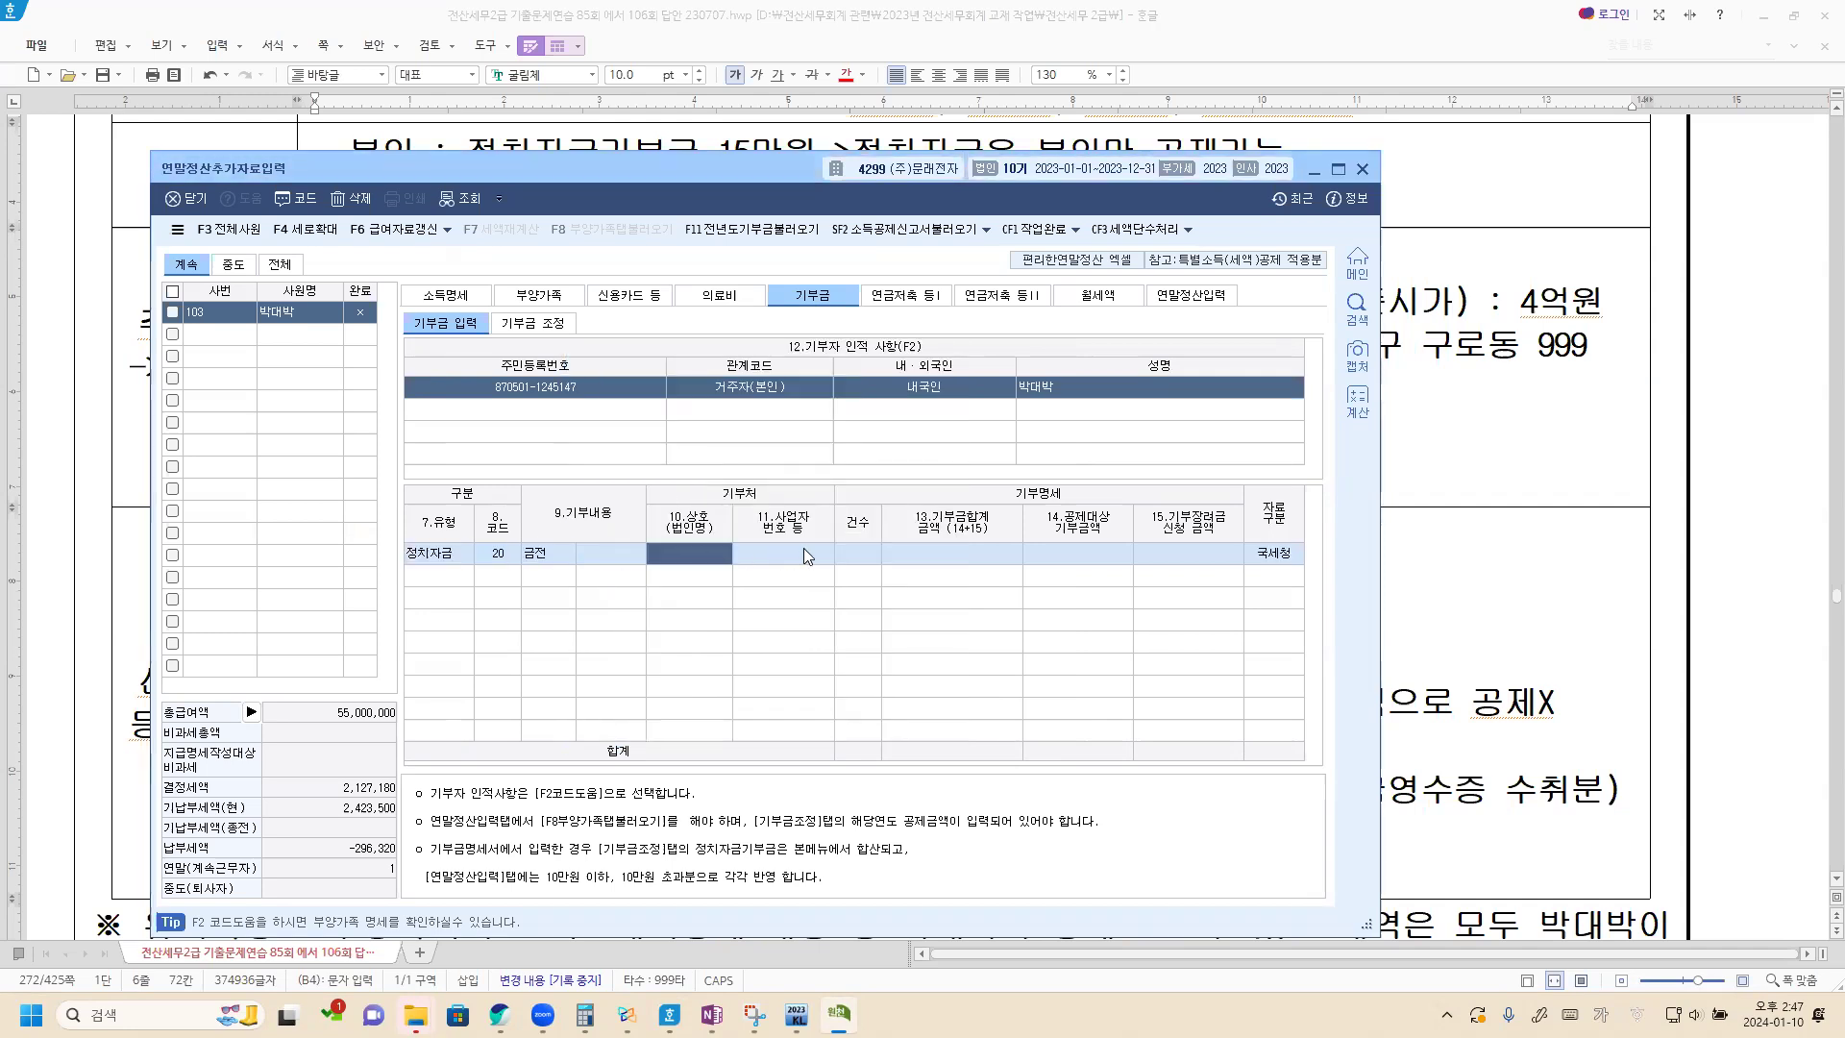
{"action": "left_click", "coordinate": [853, 555]}
{"action": "type", "text": "1"}
{"action": "key", "text": "Return"}
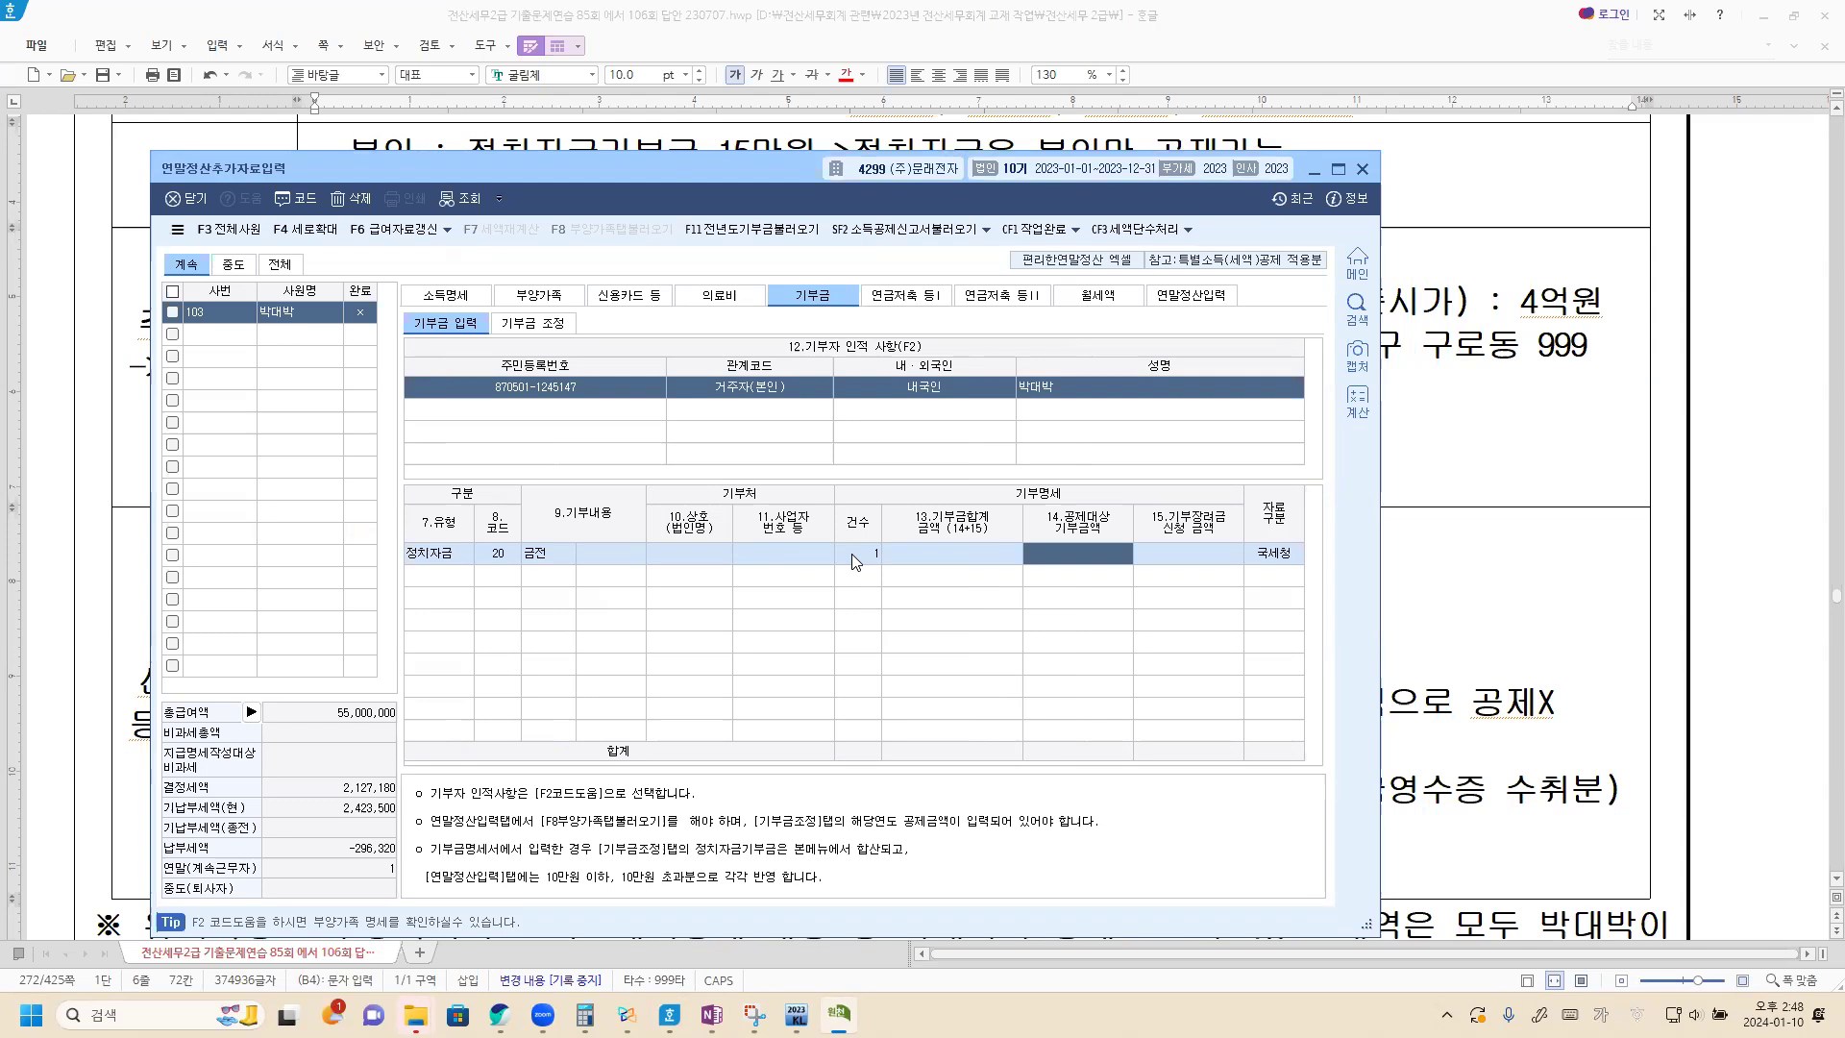
{"action": "type", "text": "1500000"}
{"action": "key", "text": "Return"}
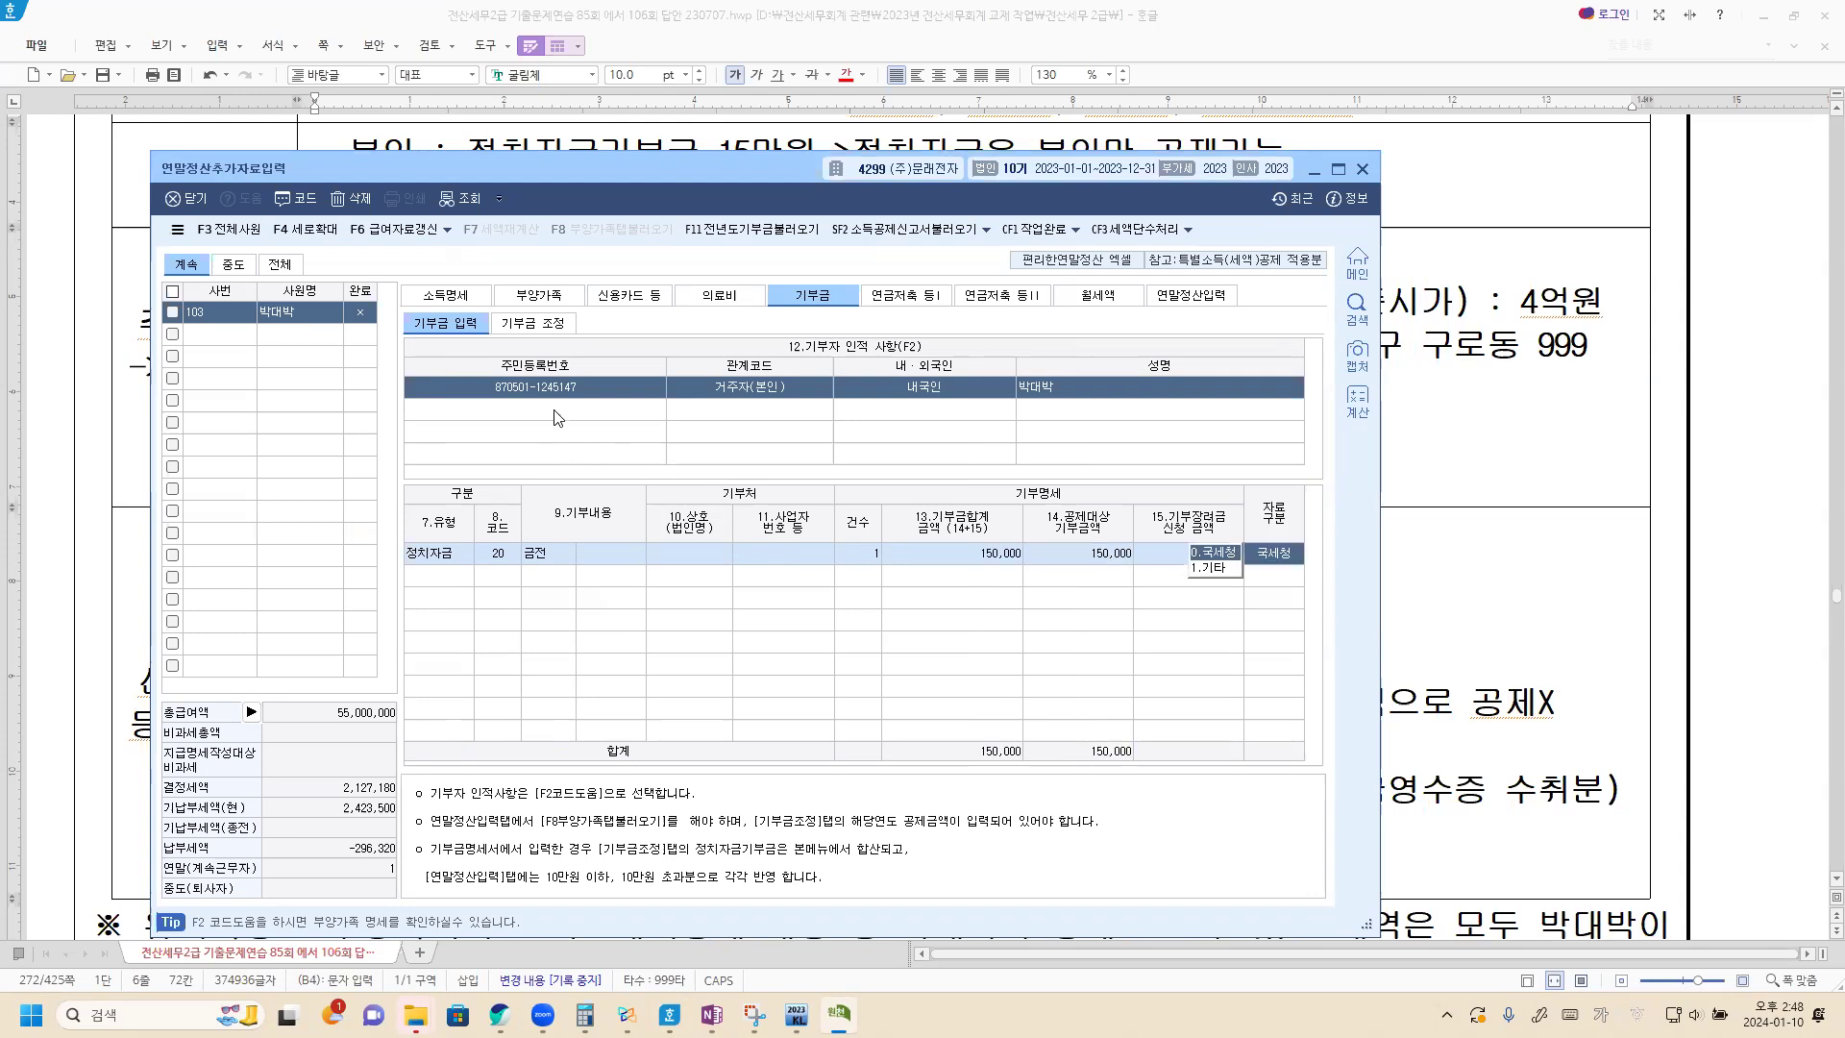
{"action": "left_click", "coordinate": [1215, 554]}
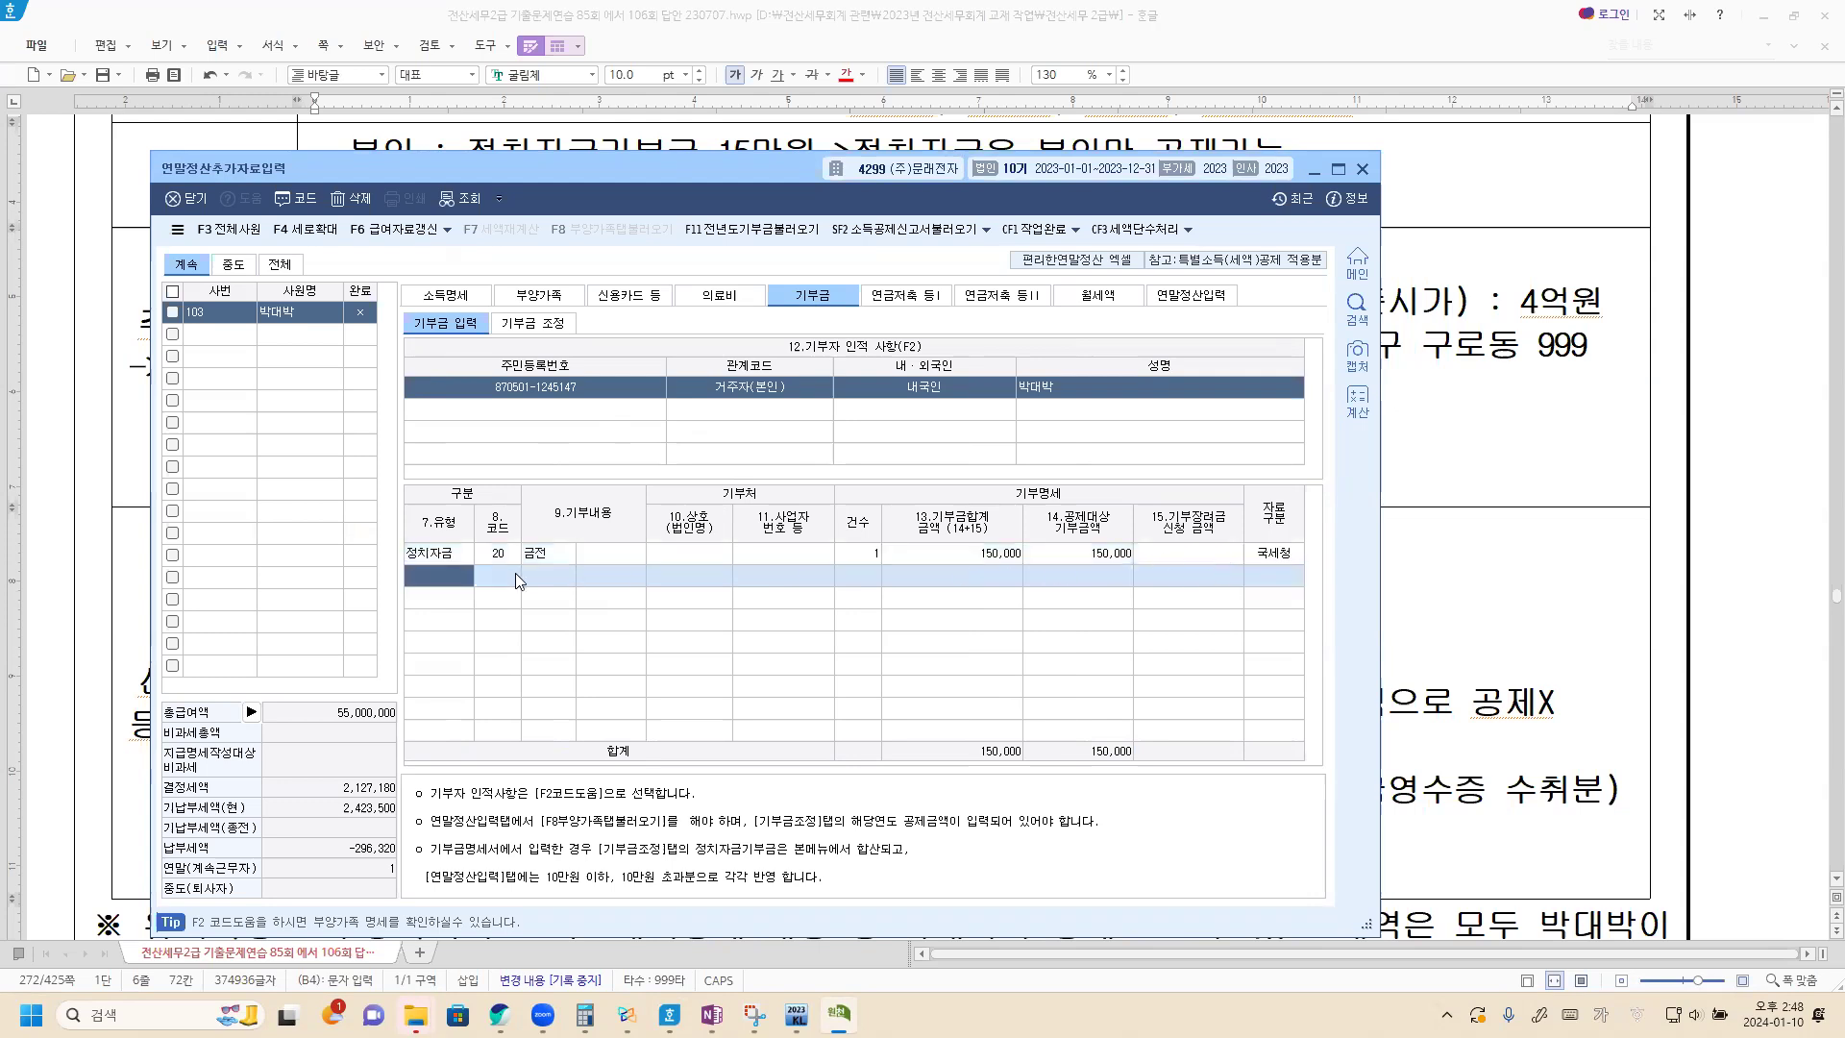
Add the brother-in-law (형제자매) as the second donor in the 기부자 인적 사항 list.
{"action": "left_click", "coordinate": [469, 412]}
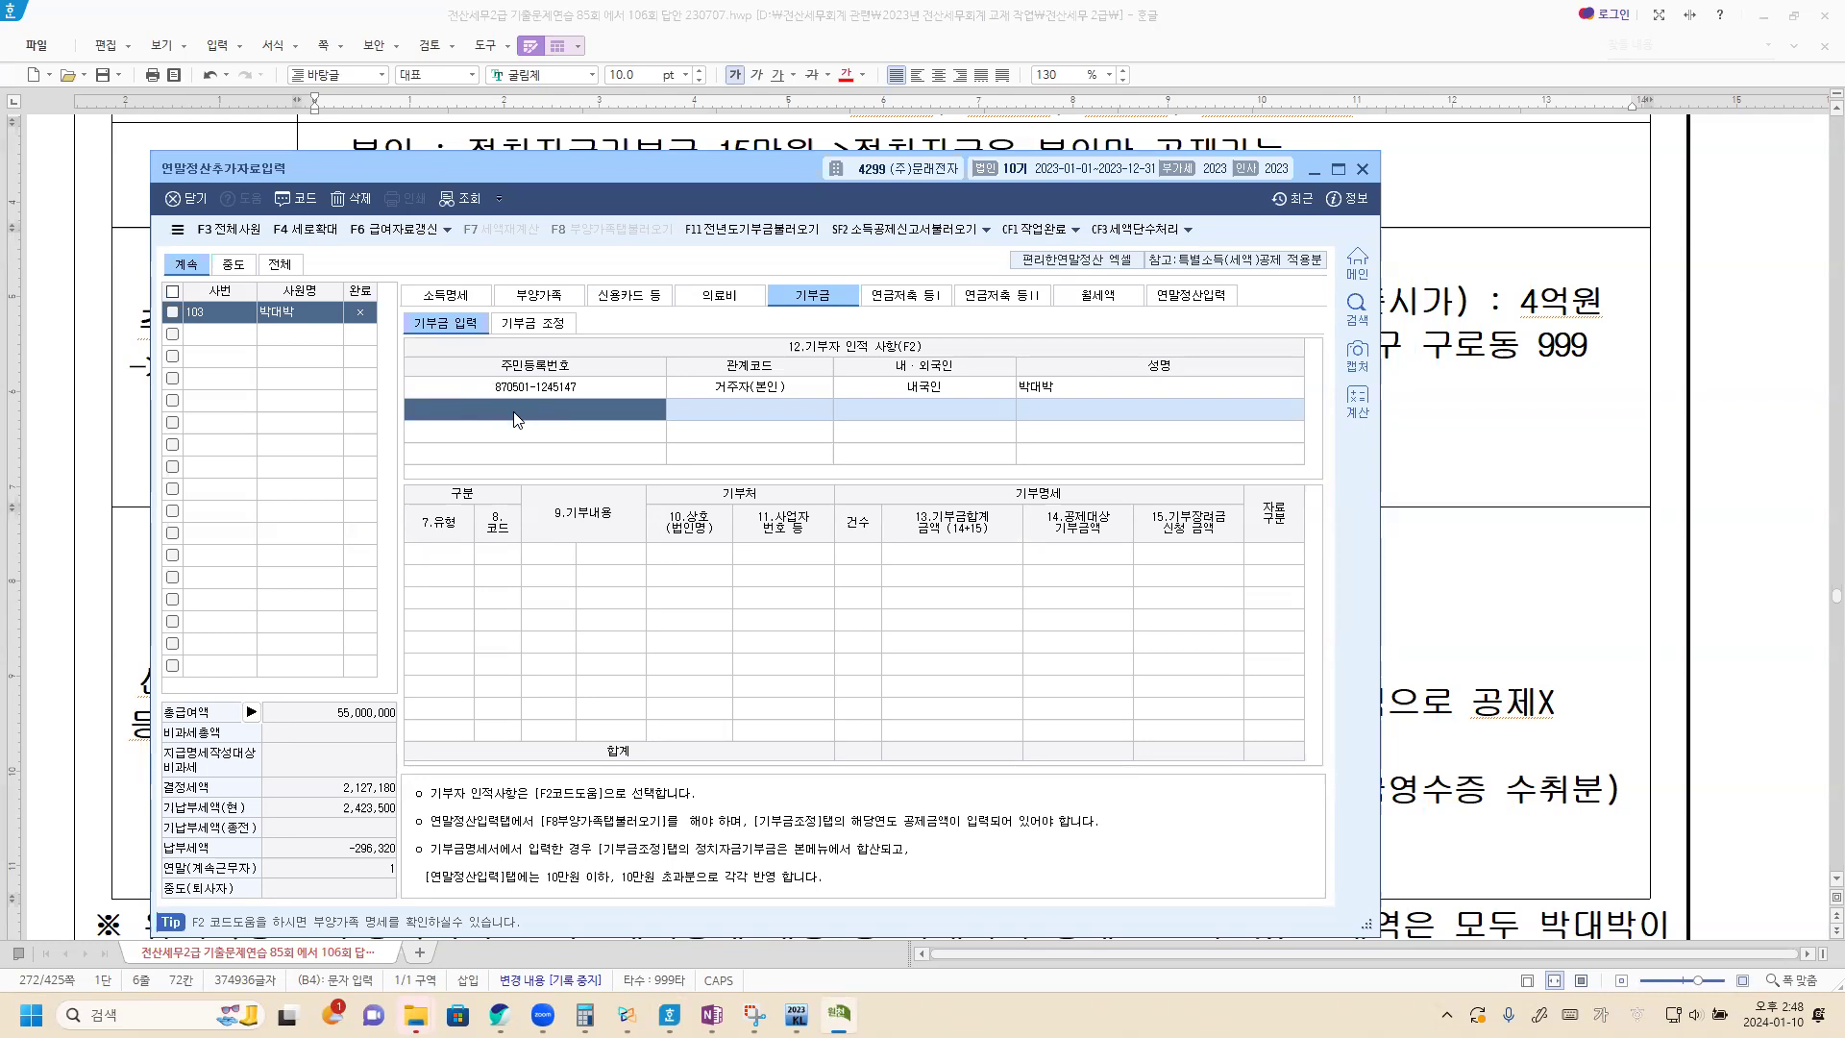
{"action": "key", "text": "F2"}
{"action": "double_click", "coordinate": [667, 596]}
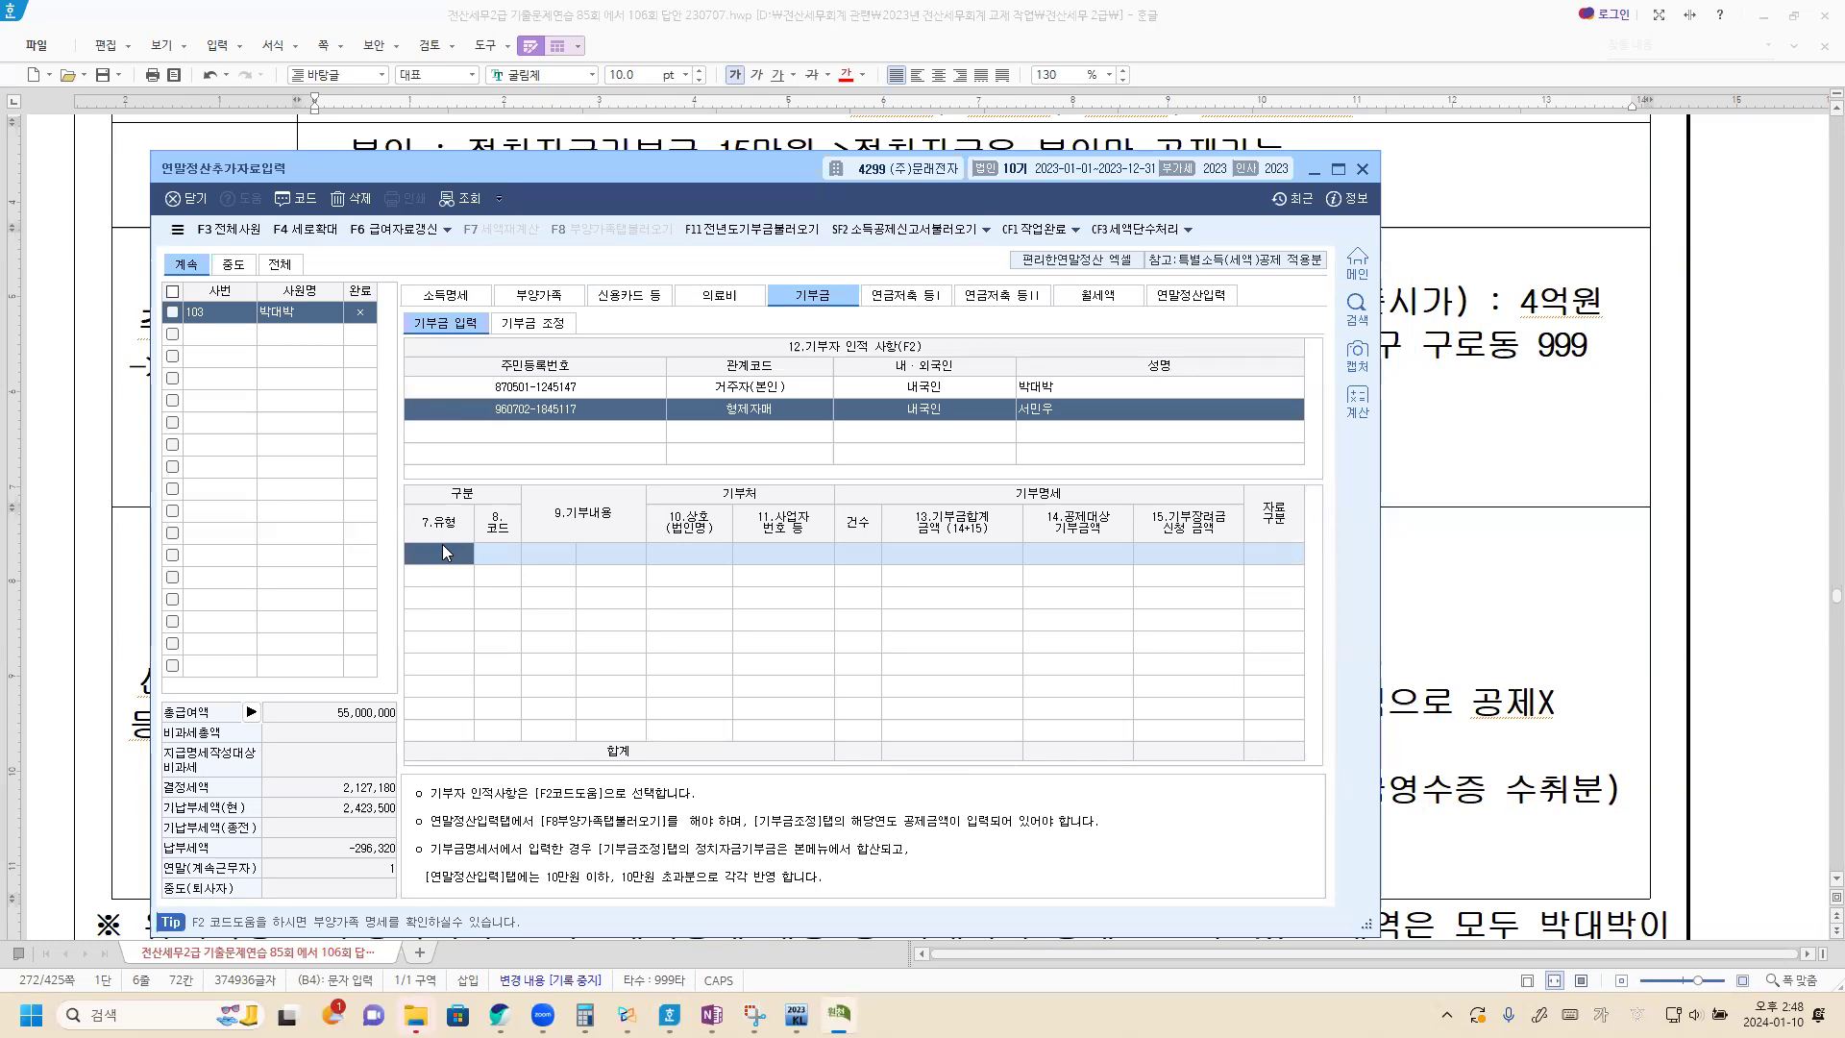
Record the brother-in-law's 특례기부금 (code 10) as 금전, 1 case, with a deductible donation of 500,000.
{"action": "key", "text": "F2"}
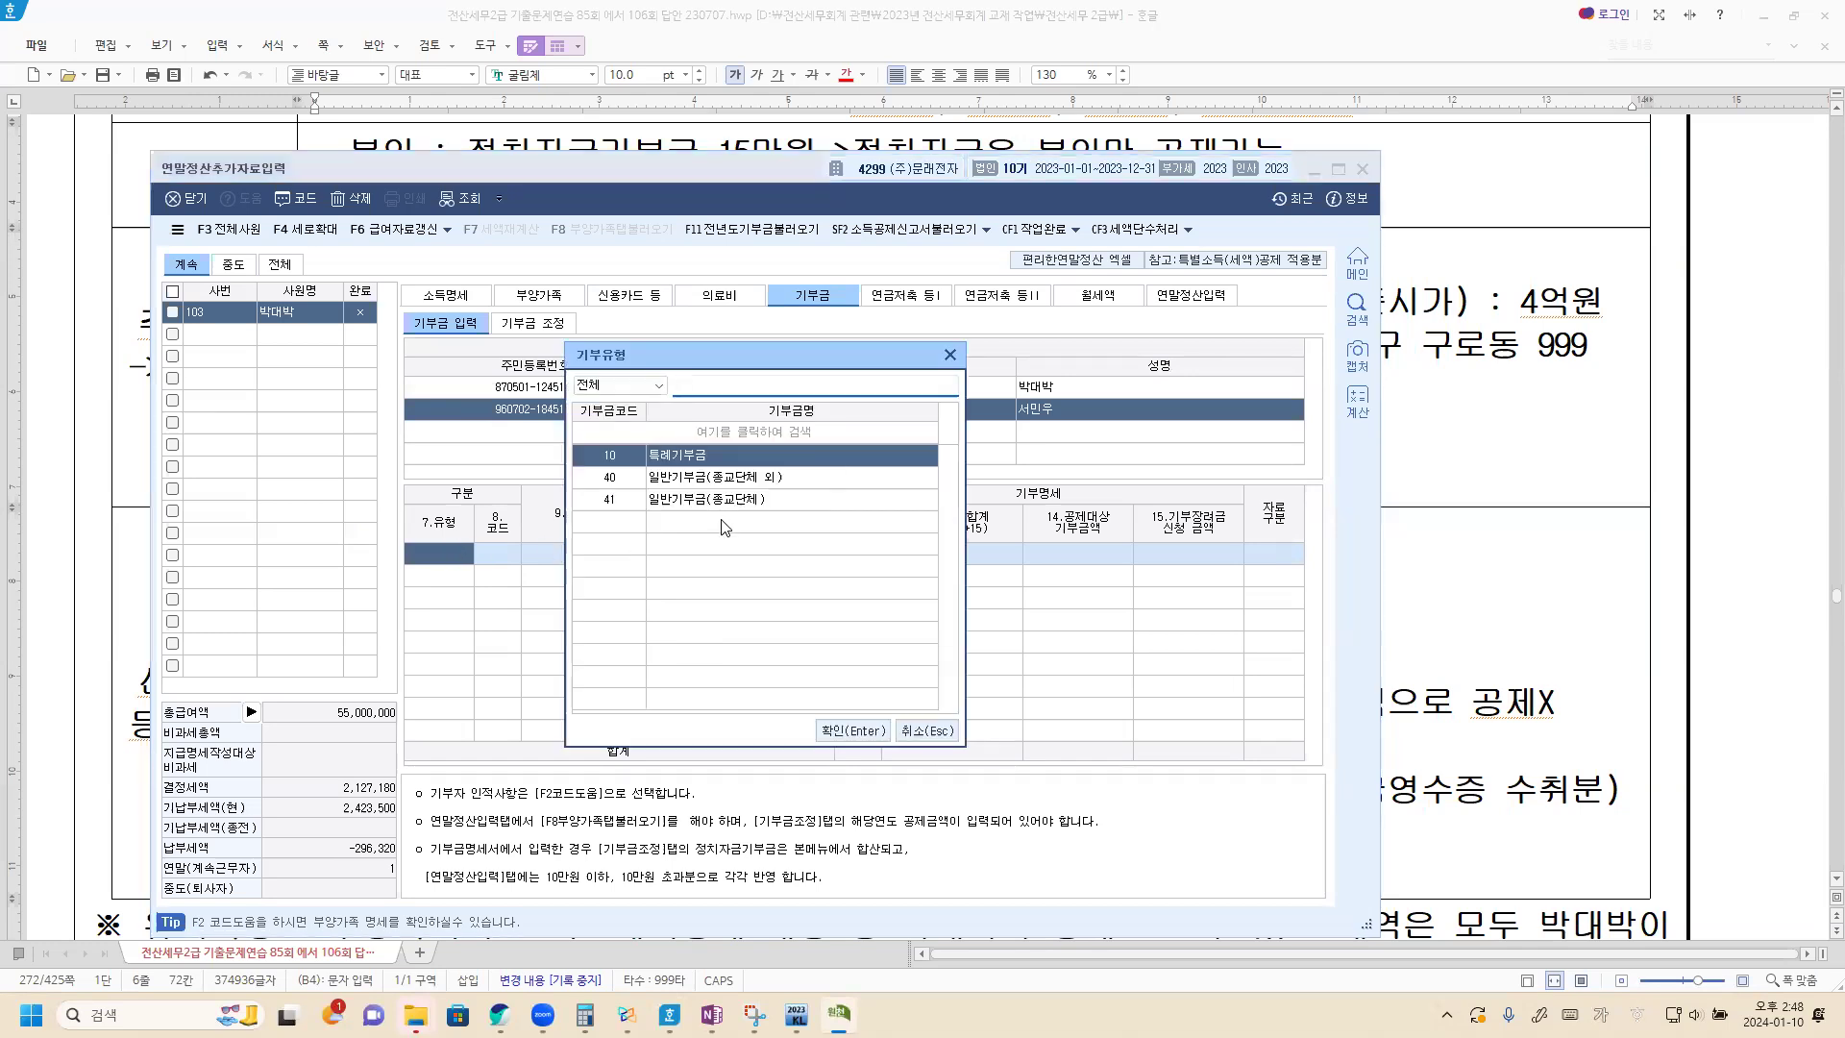
{"action": "double_click", "coordinate": [705, 464]}
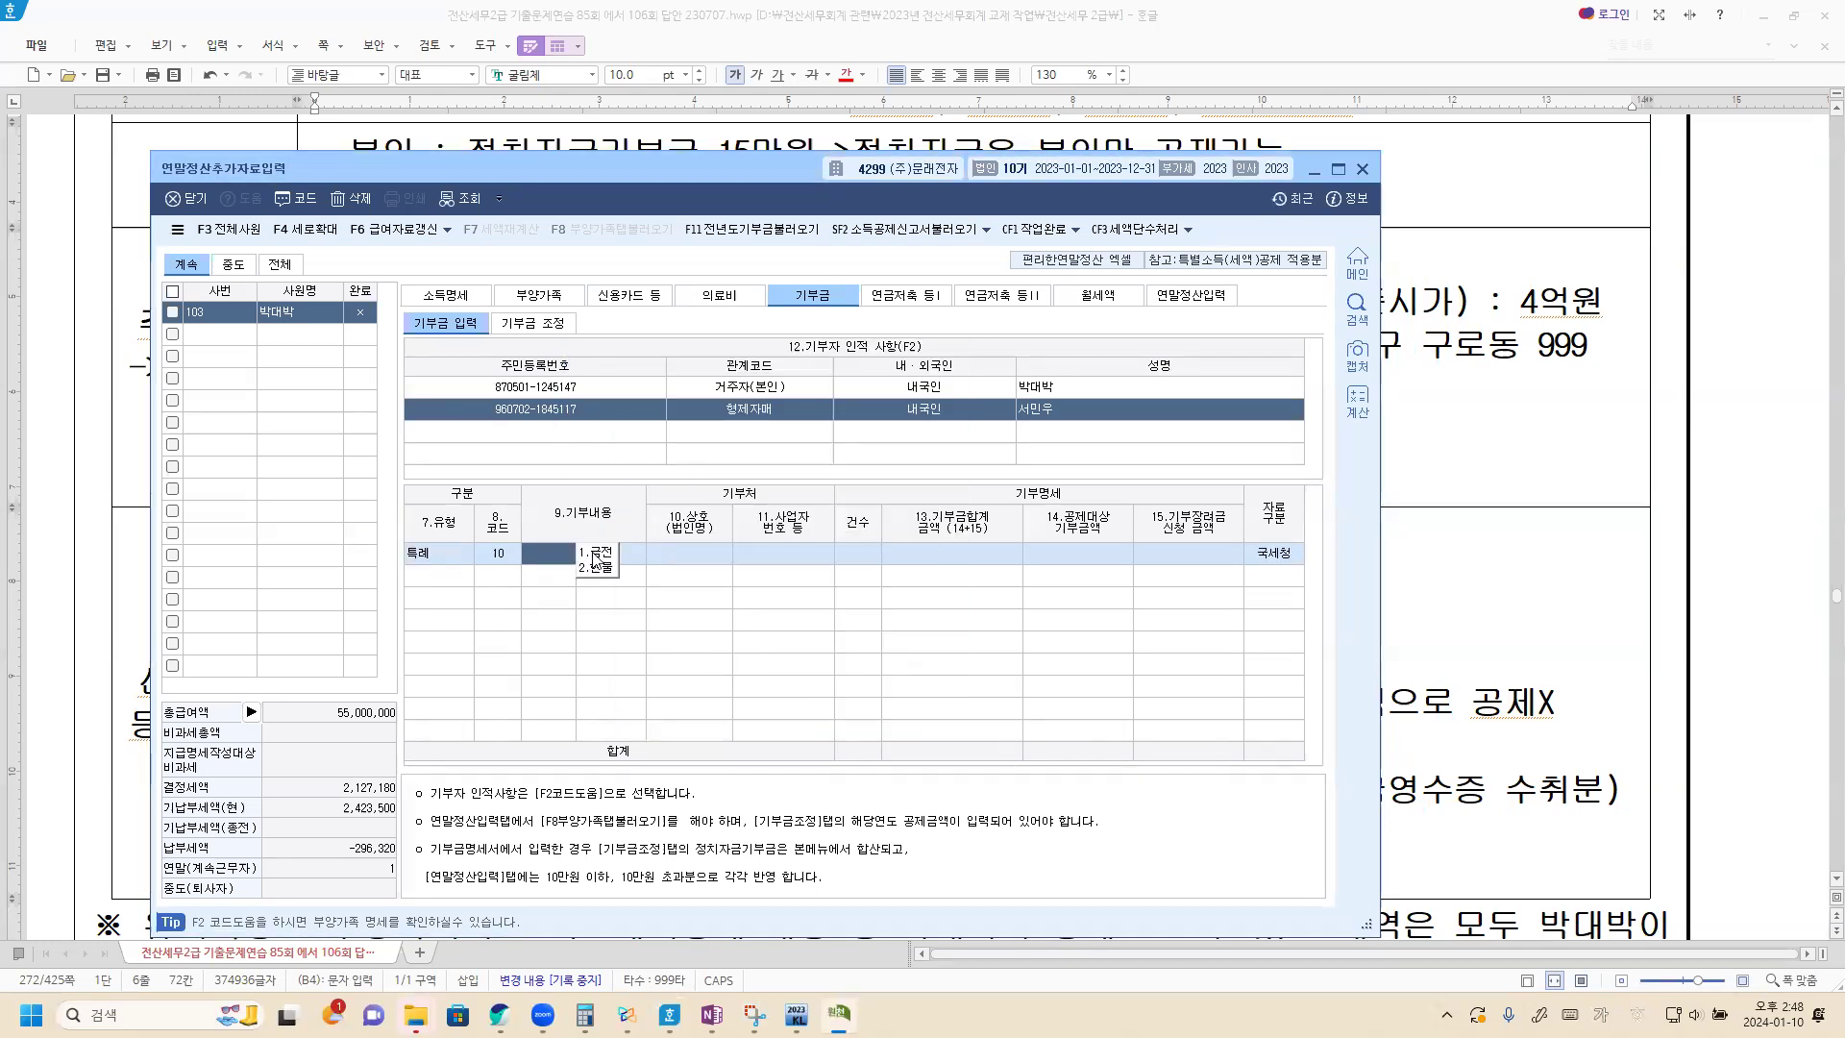
{"action": "left_click", "coordinate": [662, 559]}
{"action": "left_click", "coordinate": [863, 552]}
{"action": "type", "text": "1"}
{"action": "key", "text": "Return"}
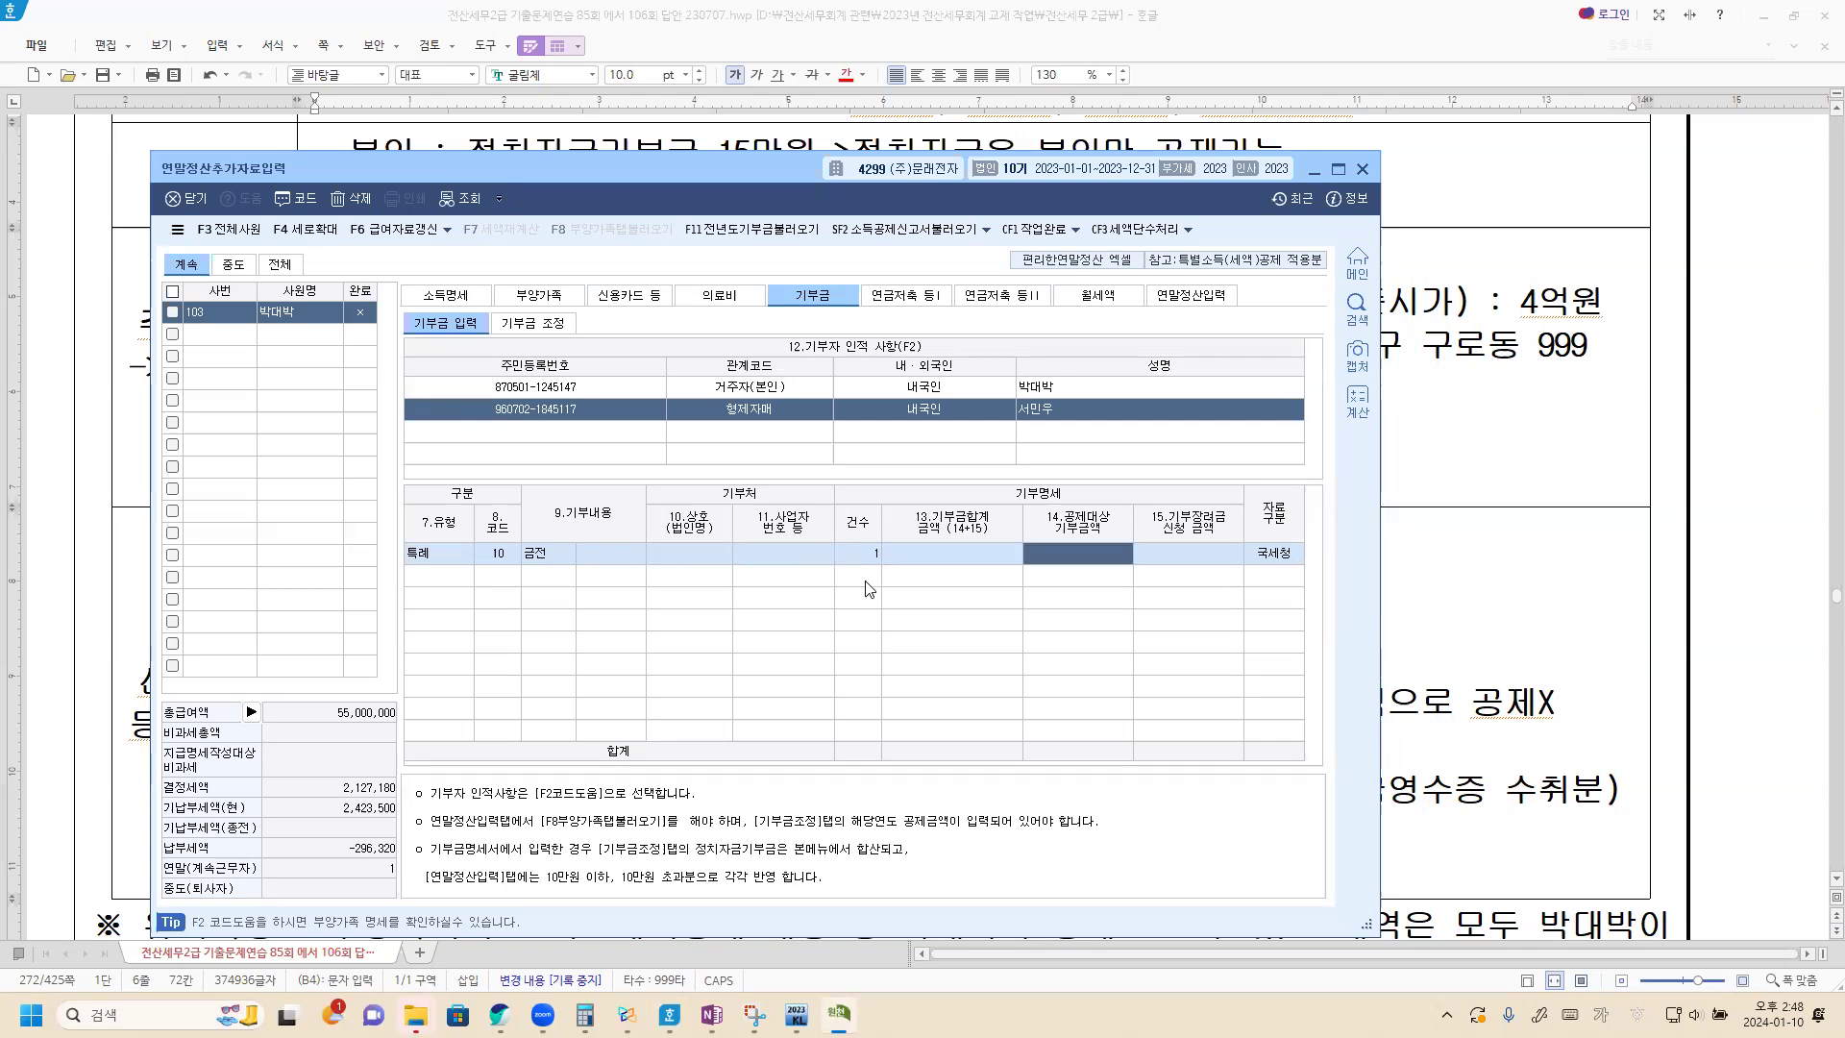
{"action": "type", "text": "5000000"}
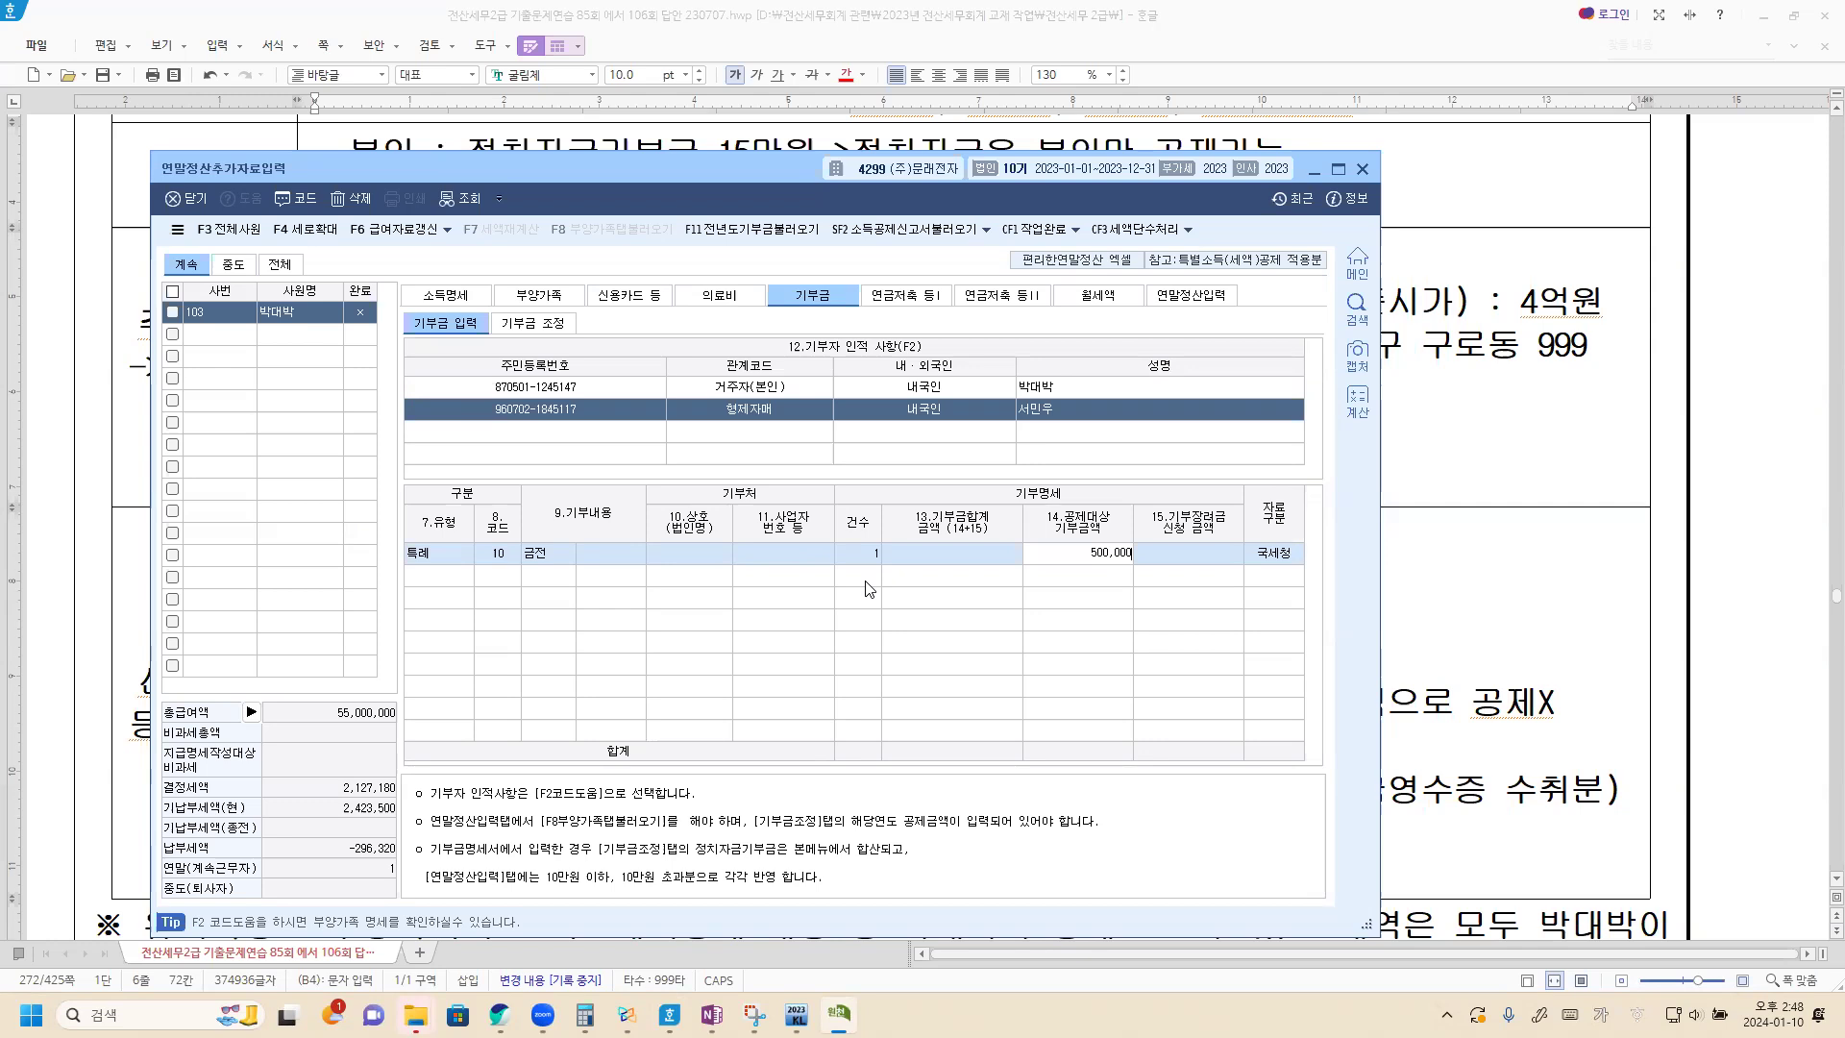
{"action": "key", "text": "Return"}
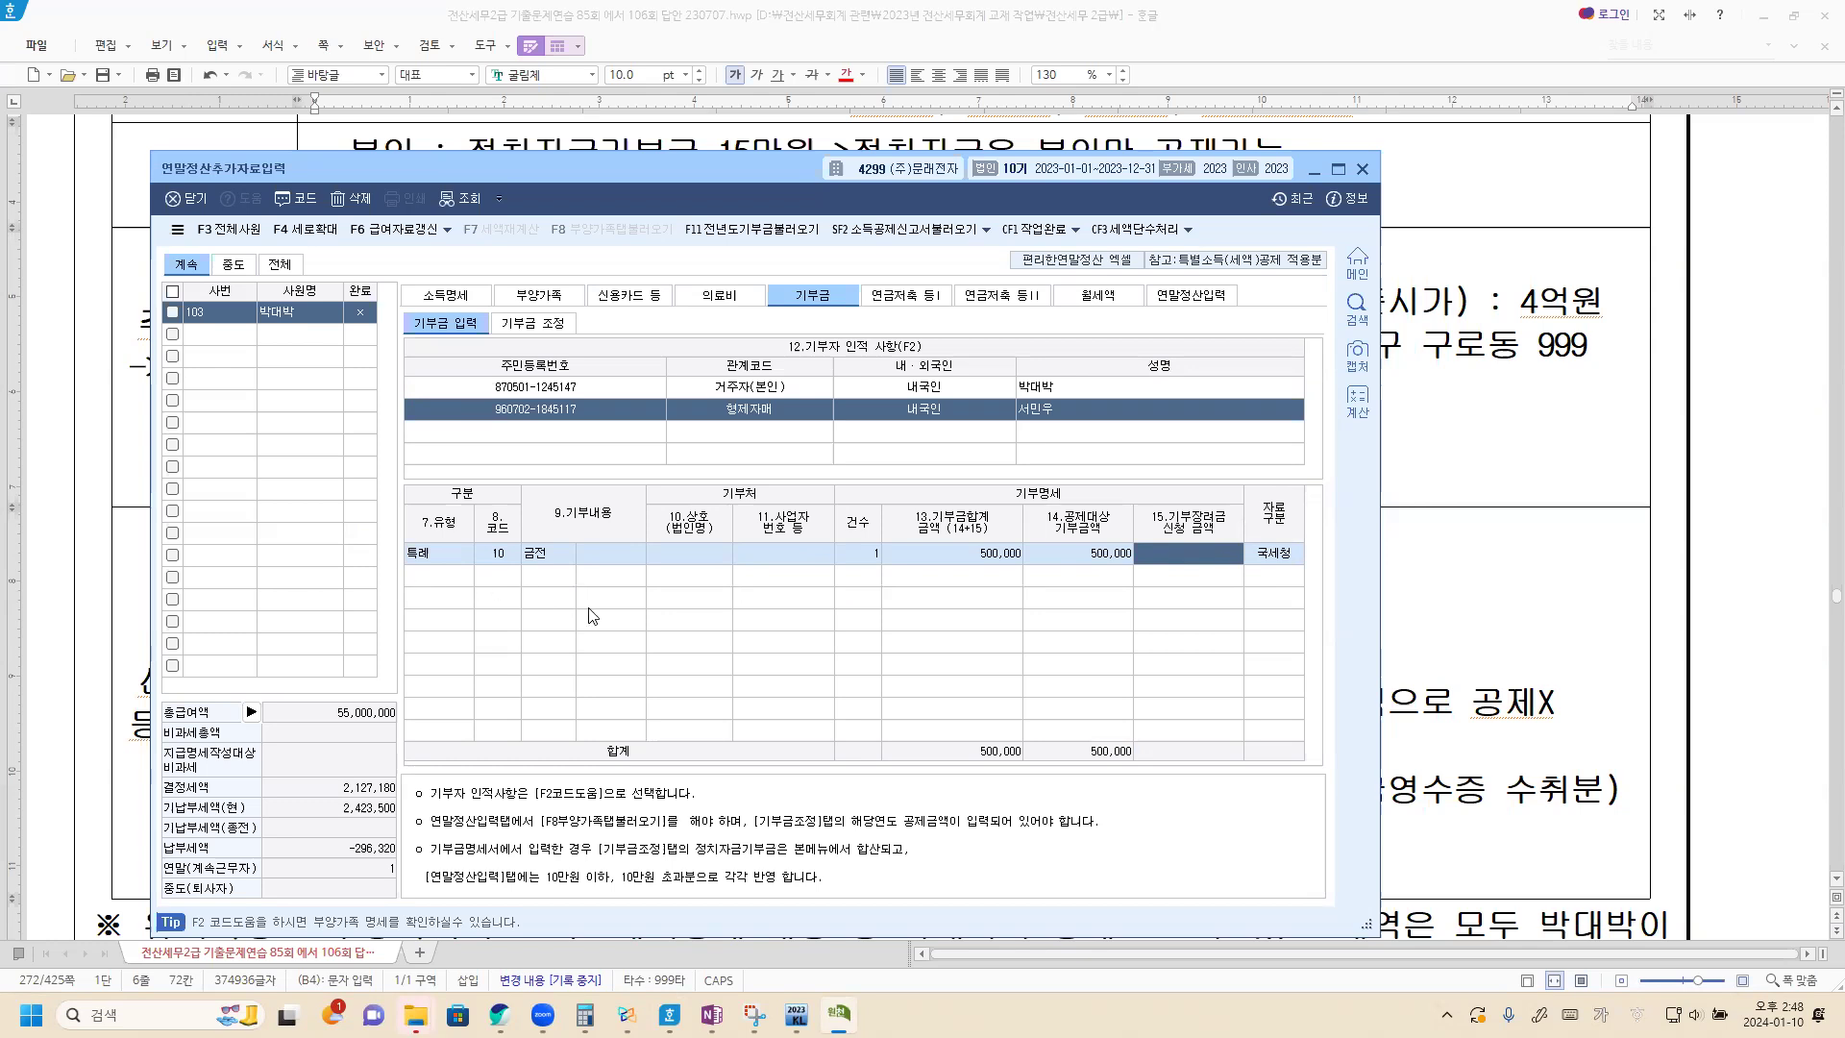
In 기부금 조정, load the donation amounts into the 공제금액계산, apply the calculated deductions to the current year, and save.
{"action": "left_click", "coordinate": [530, 327]}
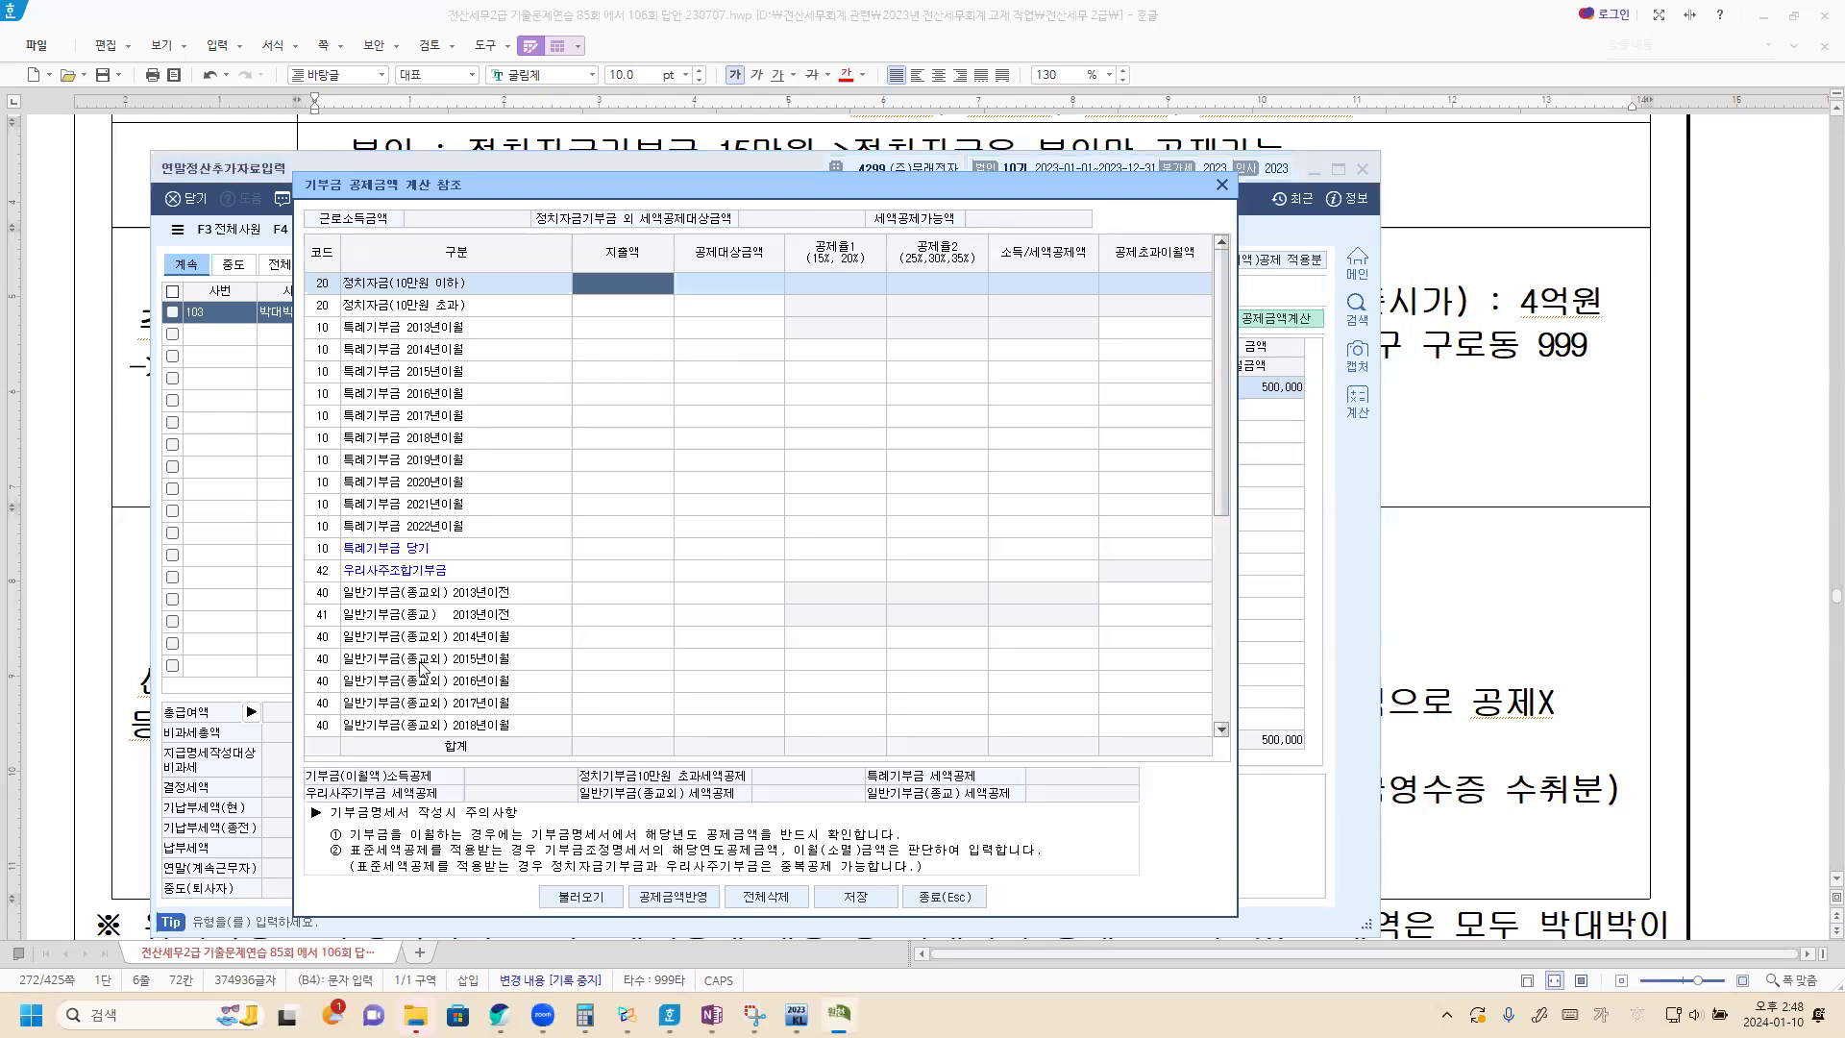
{"action": "left_click", "coordinate": [581, 896]}
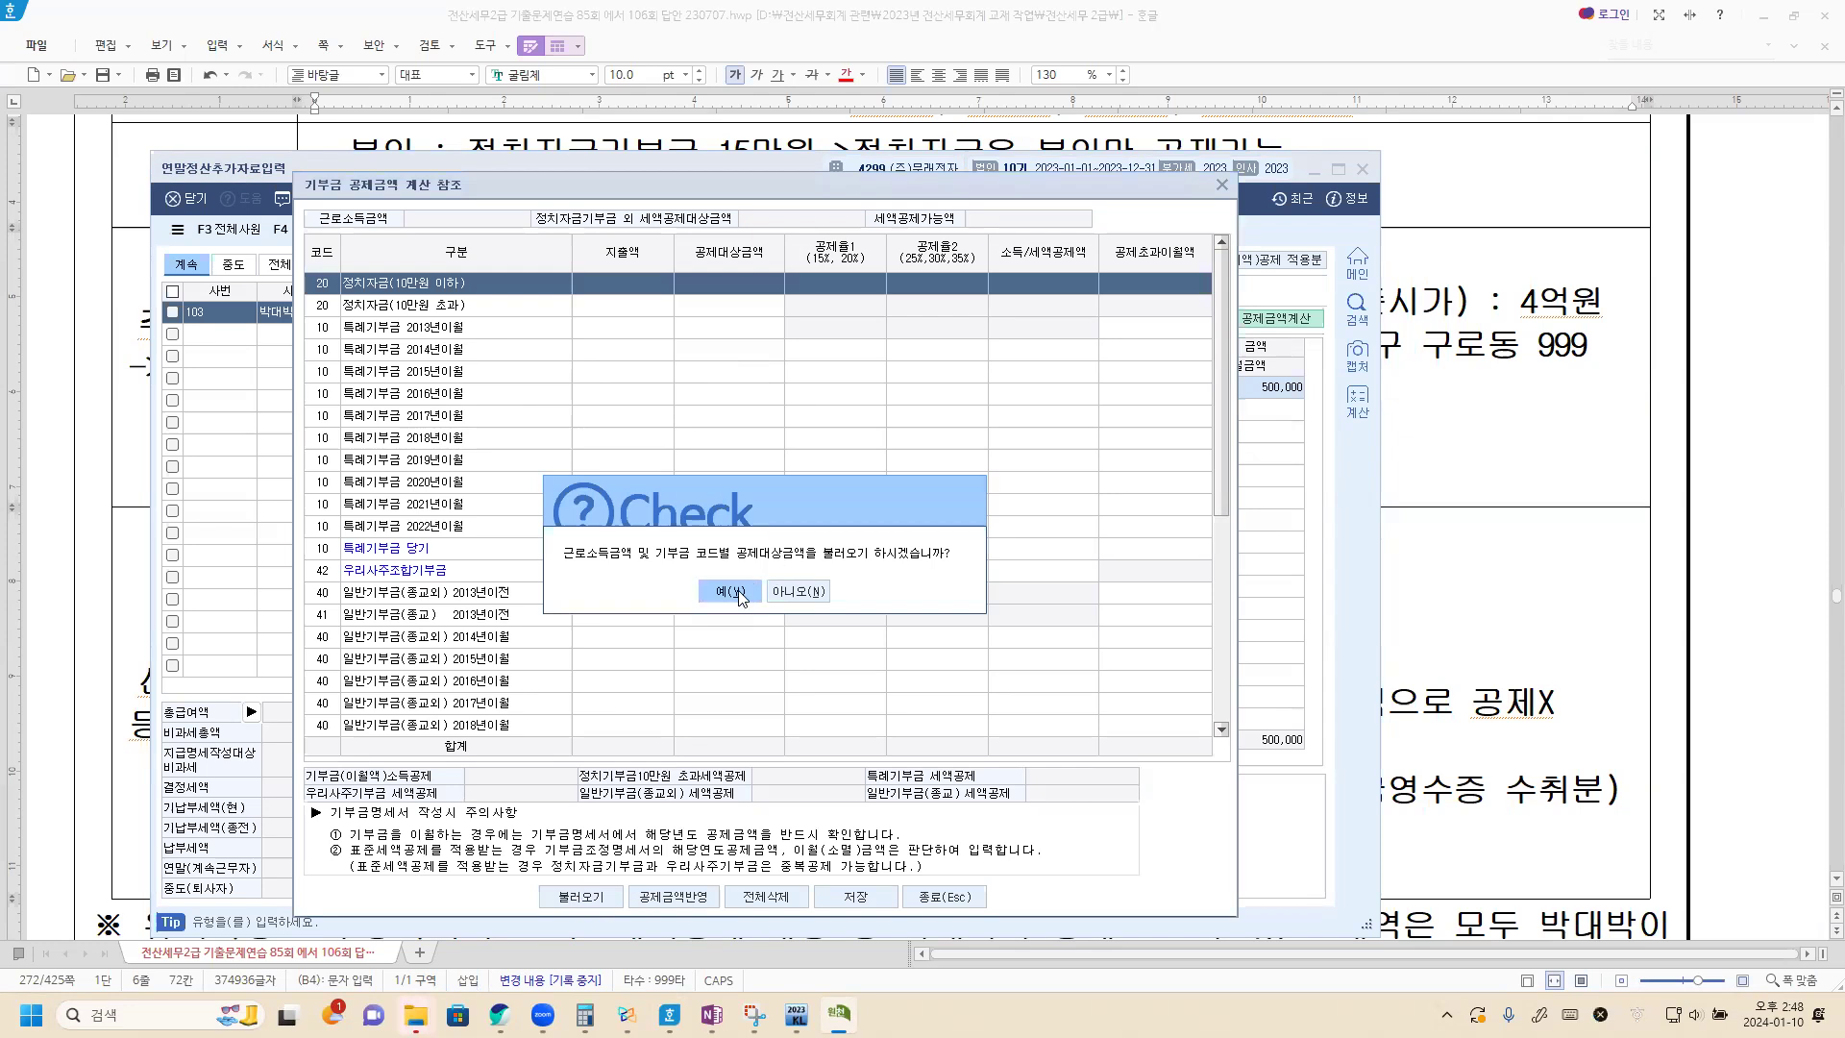
{"action": "left_click", "coordinate": [730, 591]}
{"action": "left_click", "coordinate": [673, 897]}
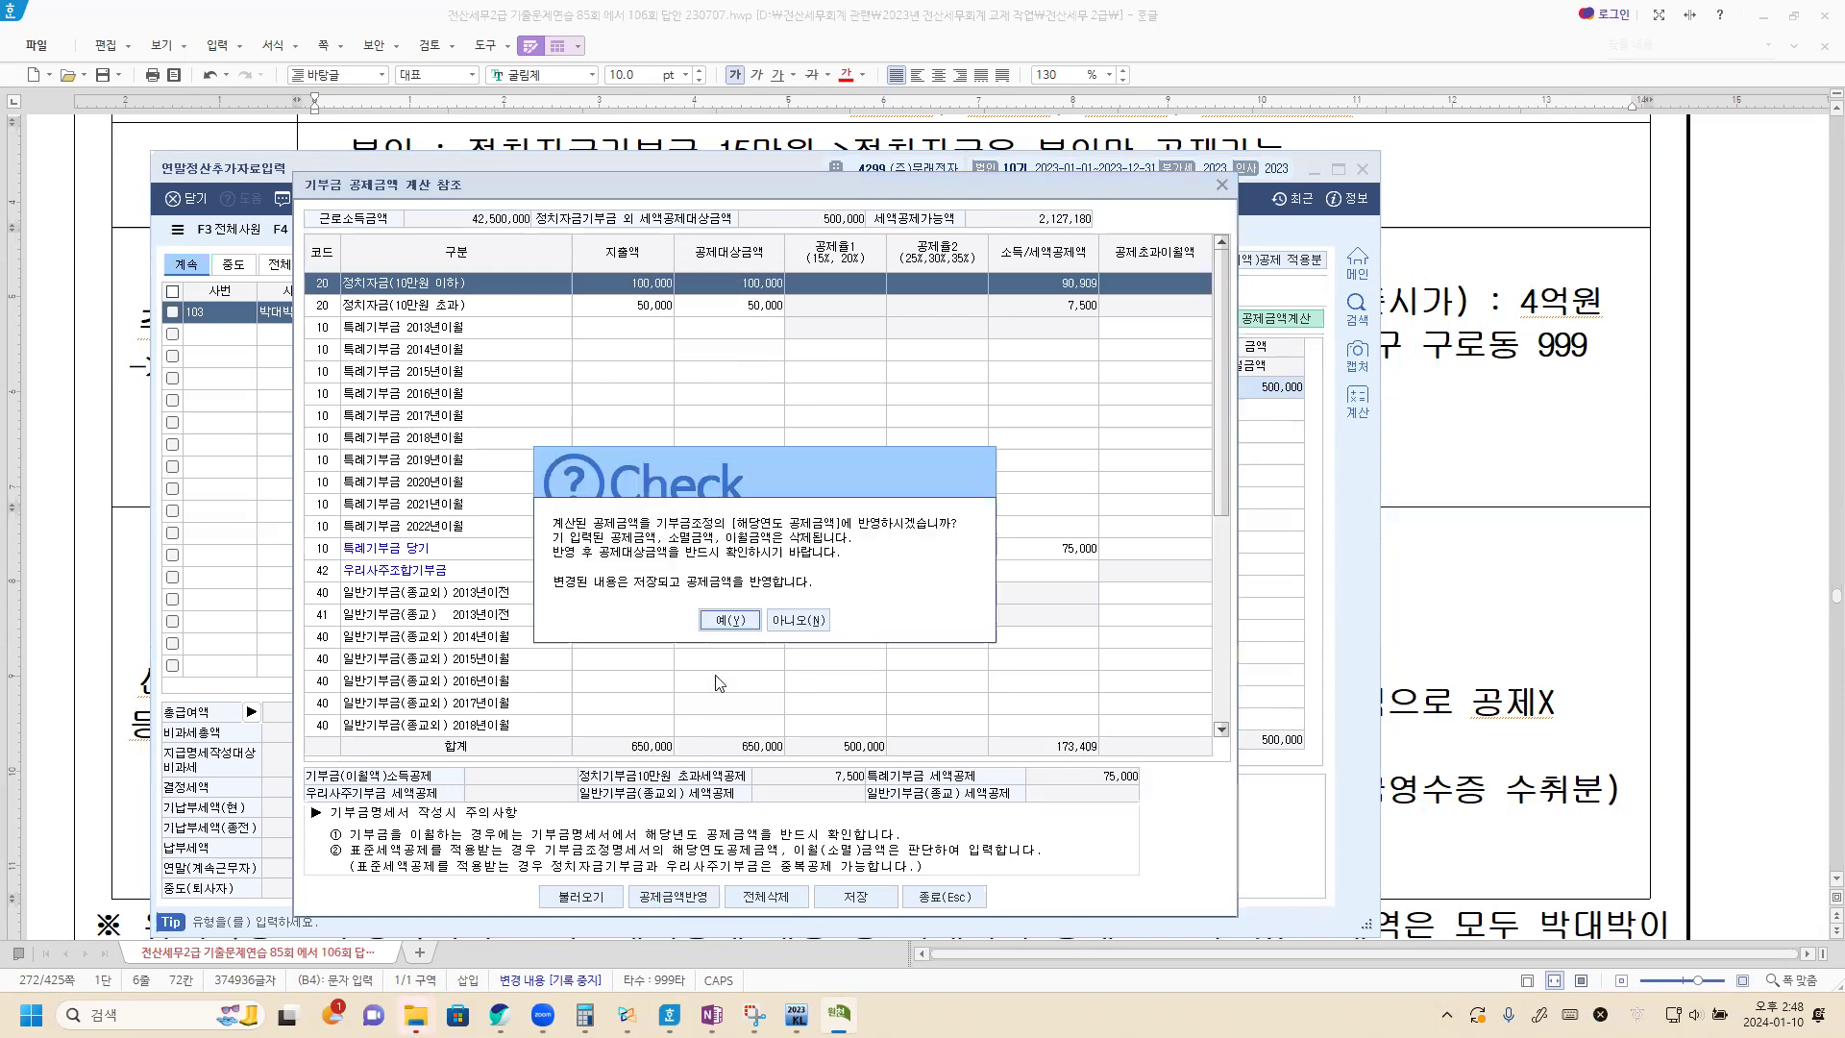
{"action": "left_click", "coordinate": [731, 620]}
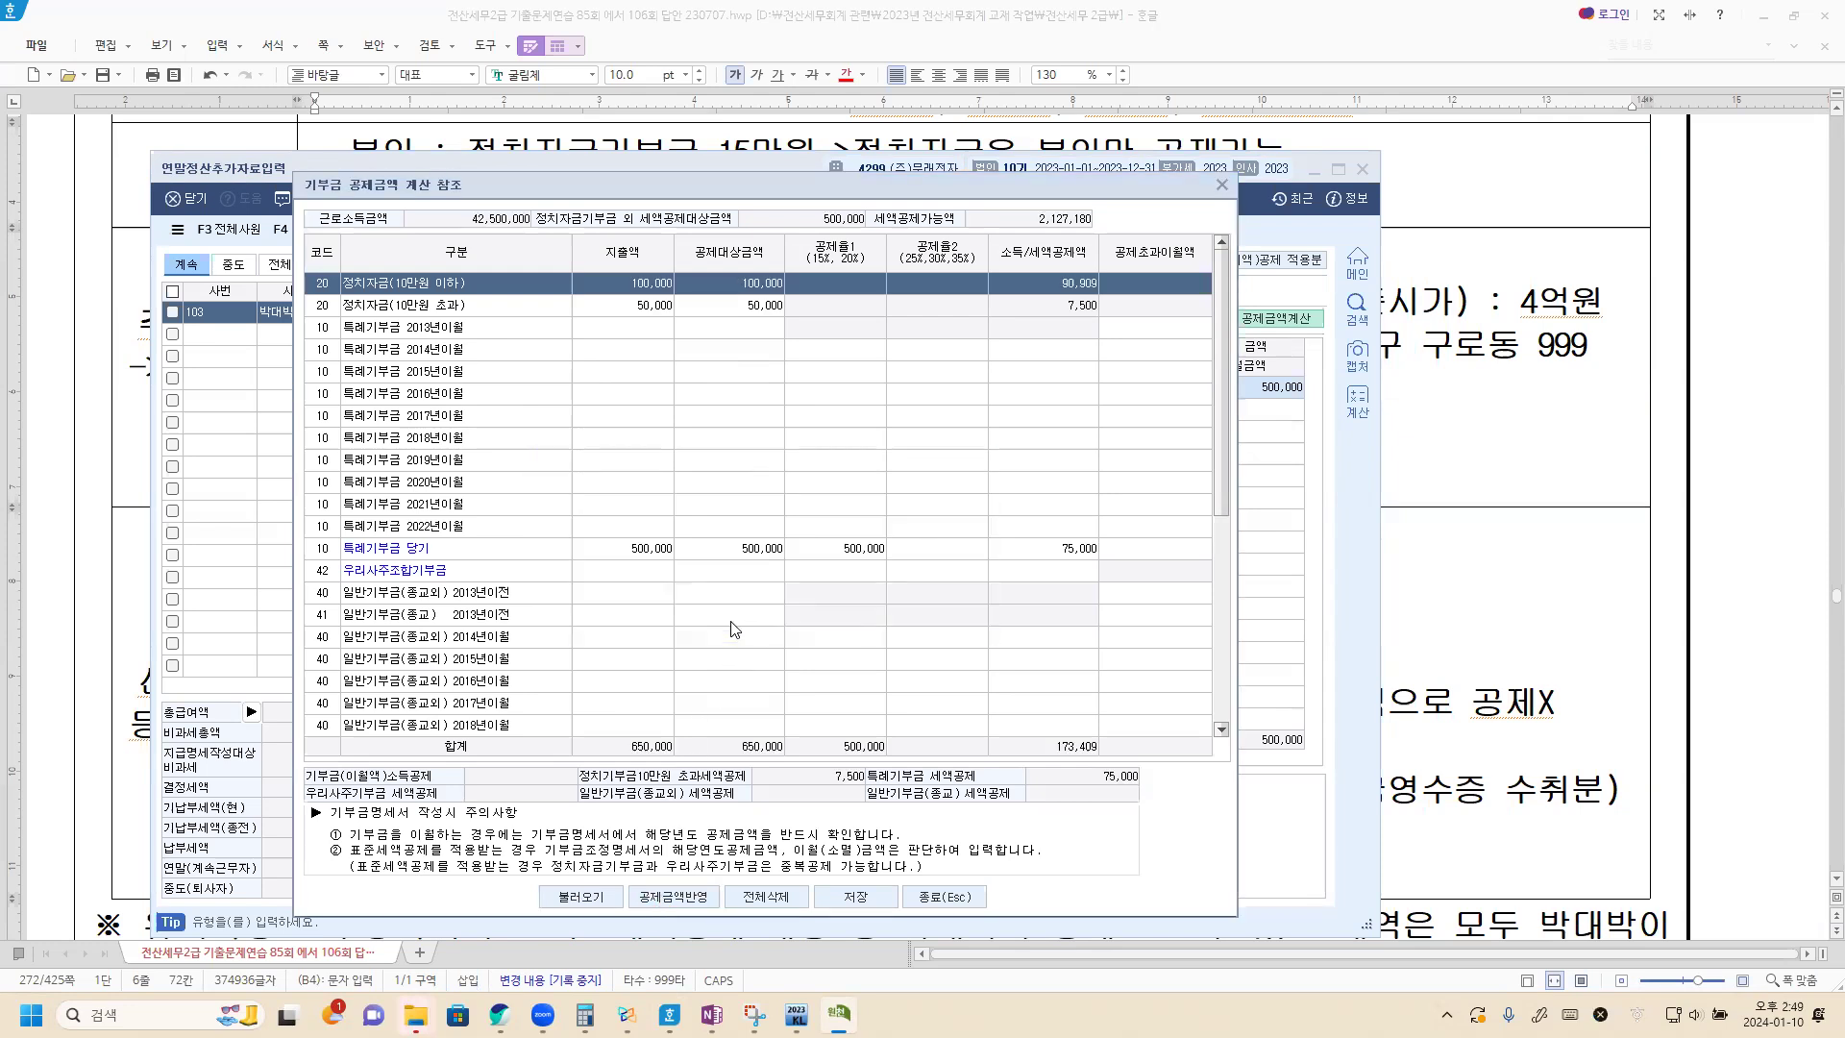
{"action": "left_click", "coordinate": [857, 897]}
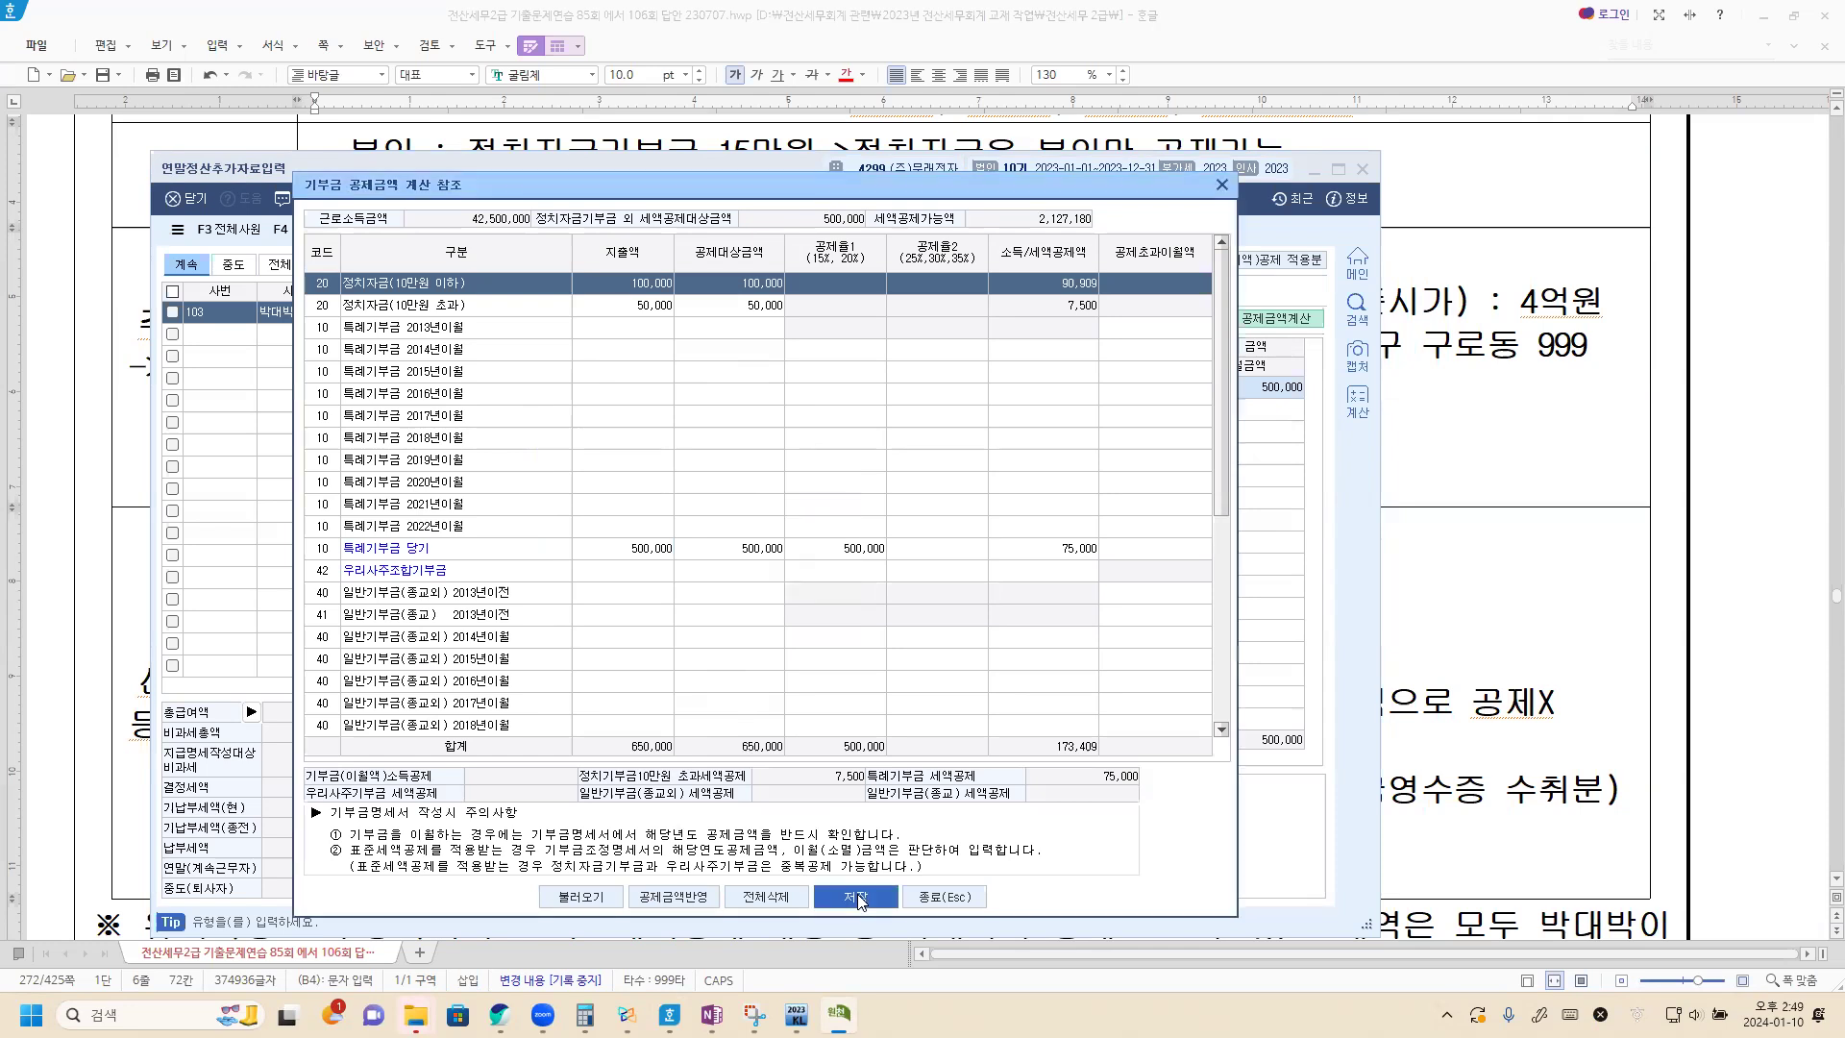
{"action": "left_click", "coordinate": [953, 901]}
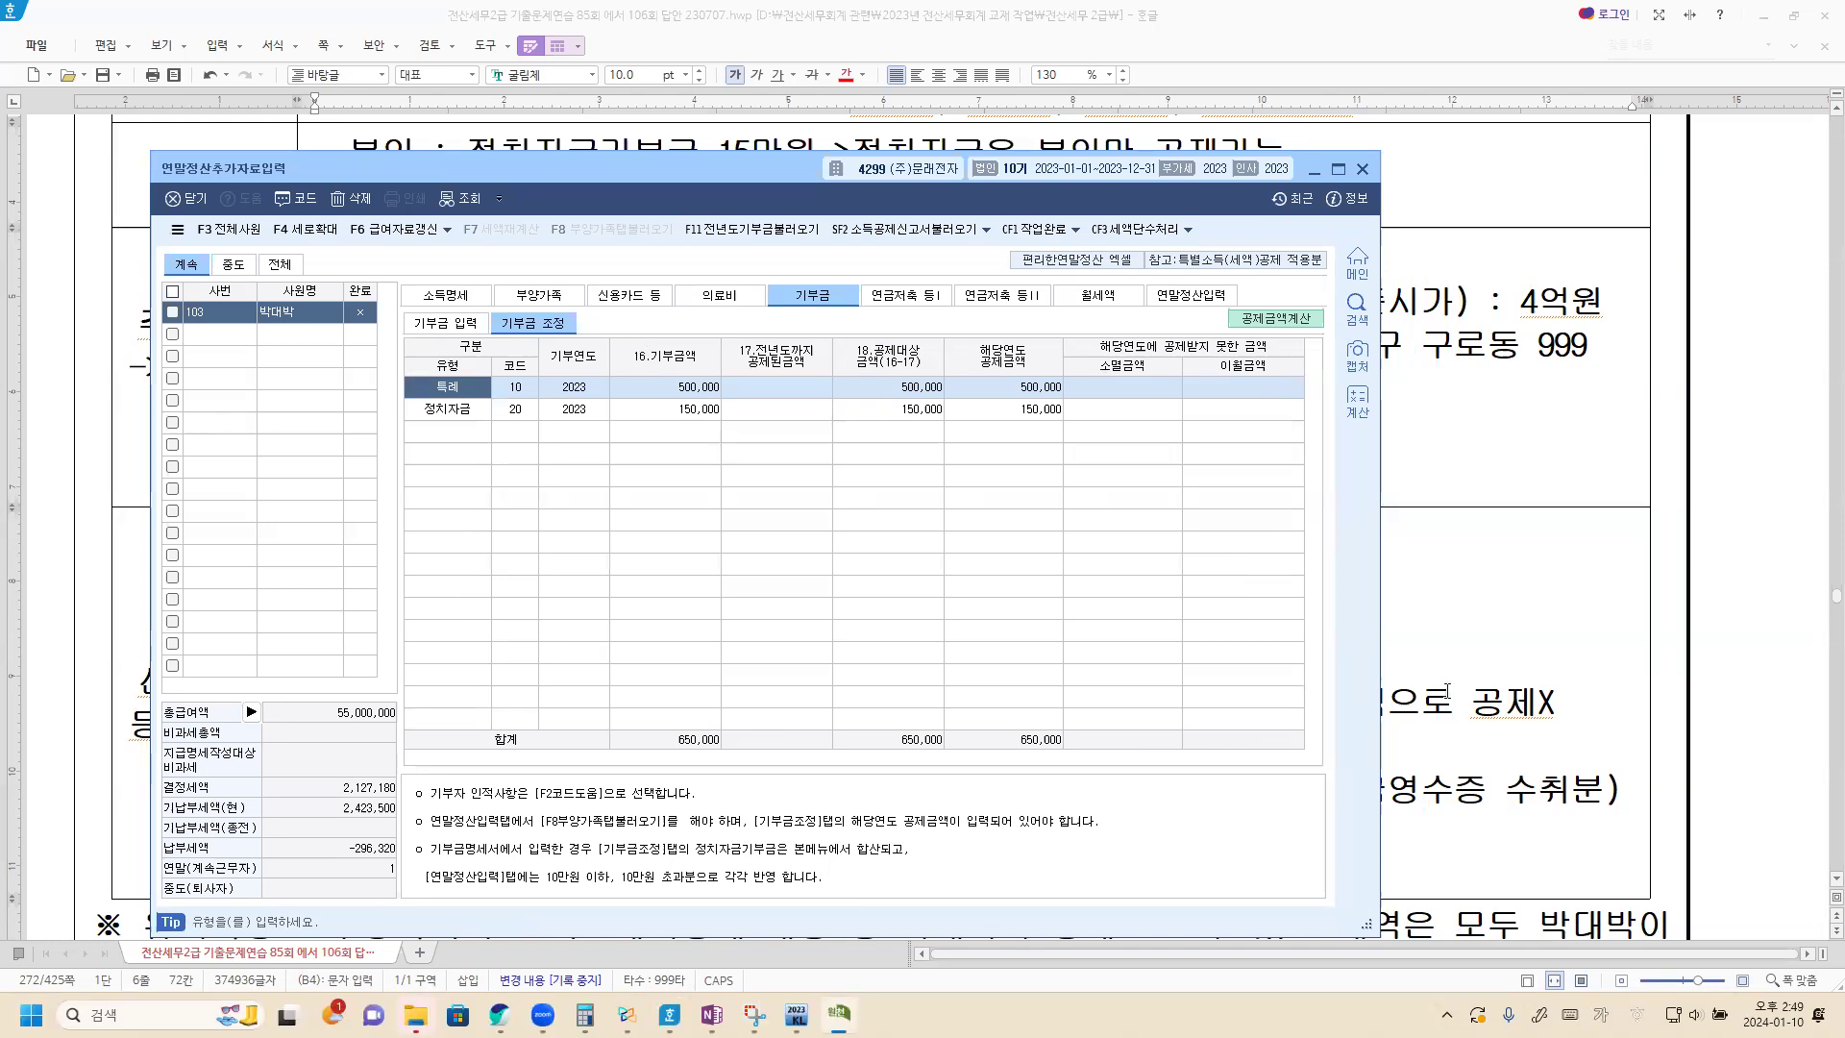
Read the 월세 lease details and deduction conditions in the Hangul document, and return to KcLep.
{"action": "left_click", "coordinate": [1495, 682]}
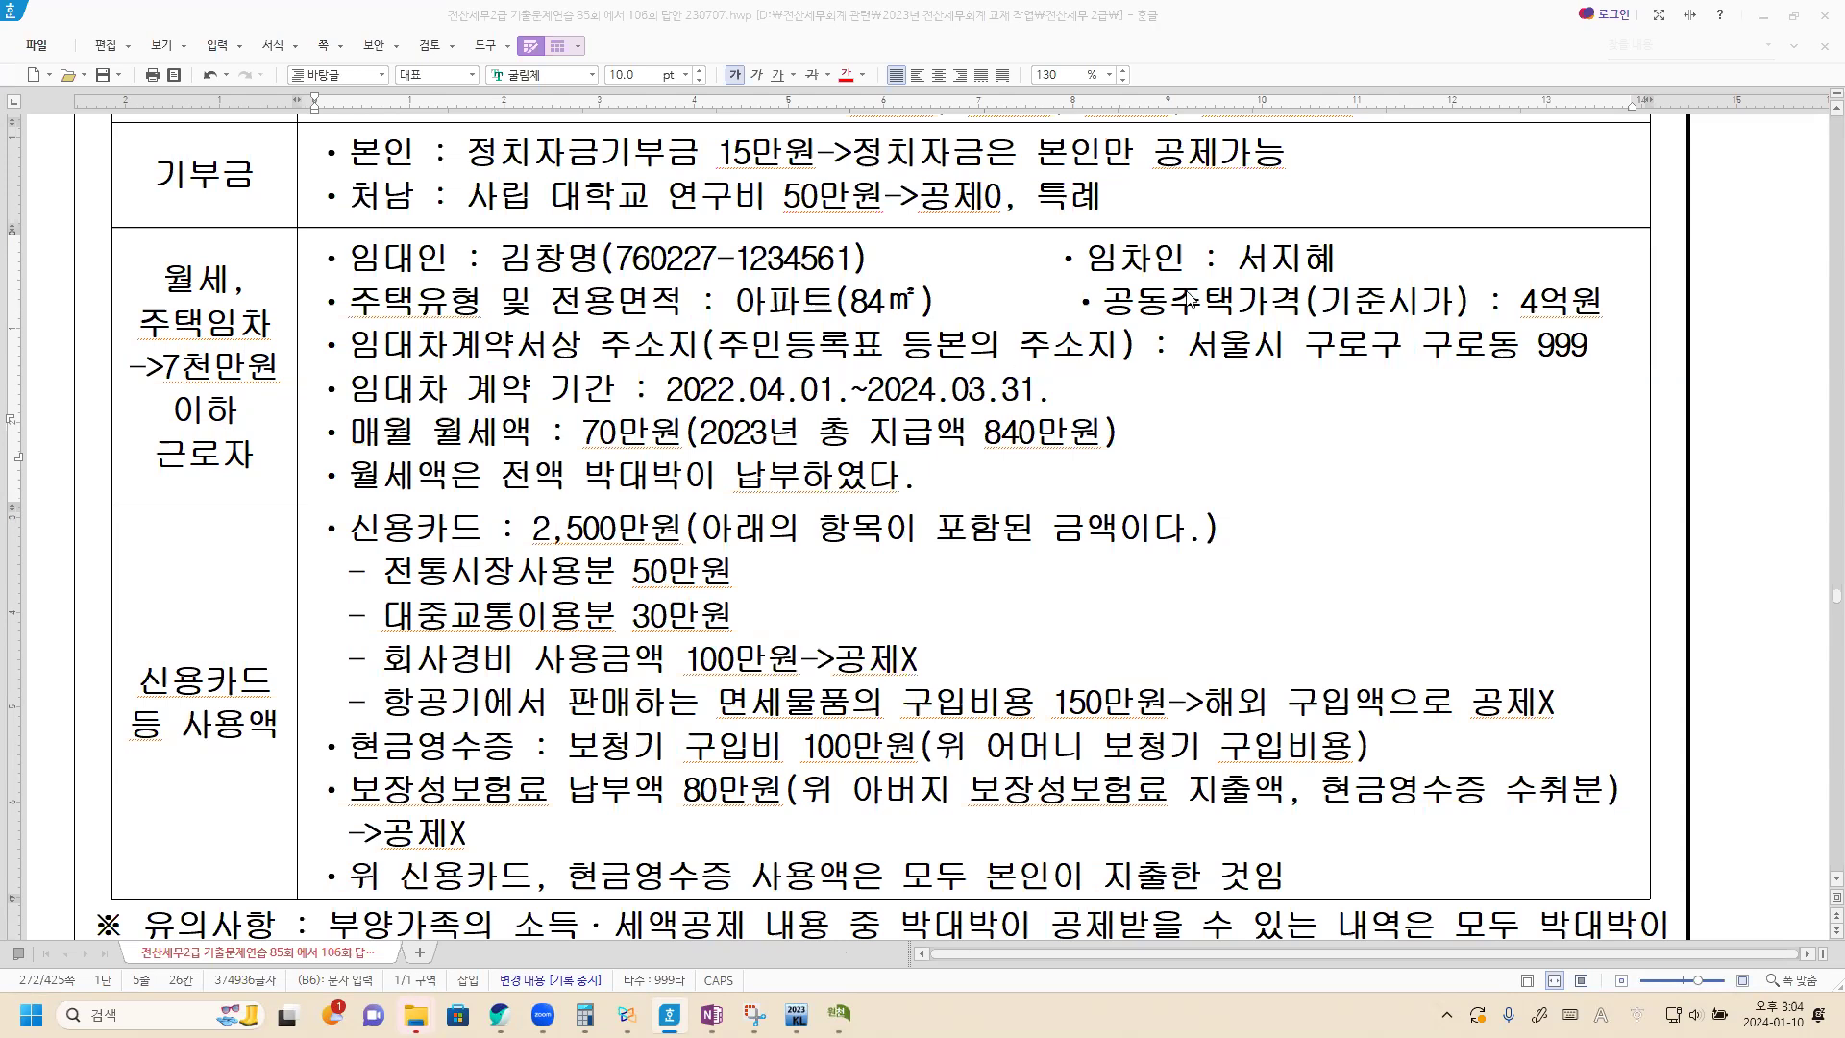
{"action": "key", "text": "alt+Tab"}
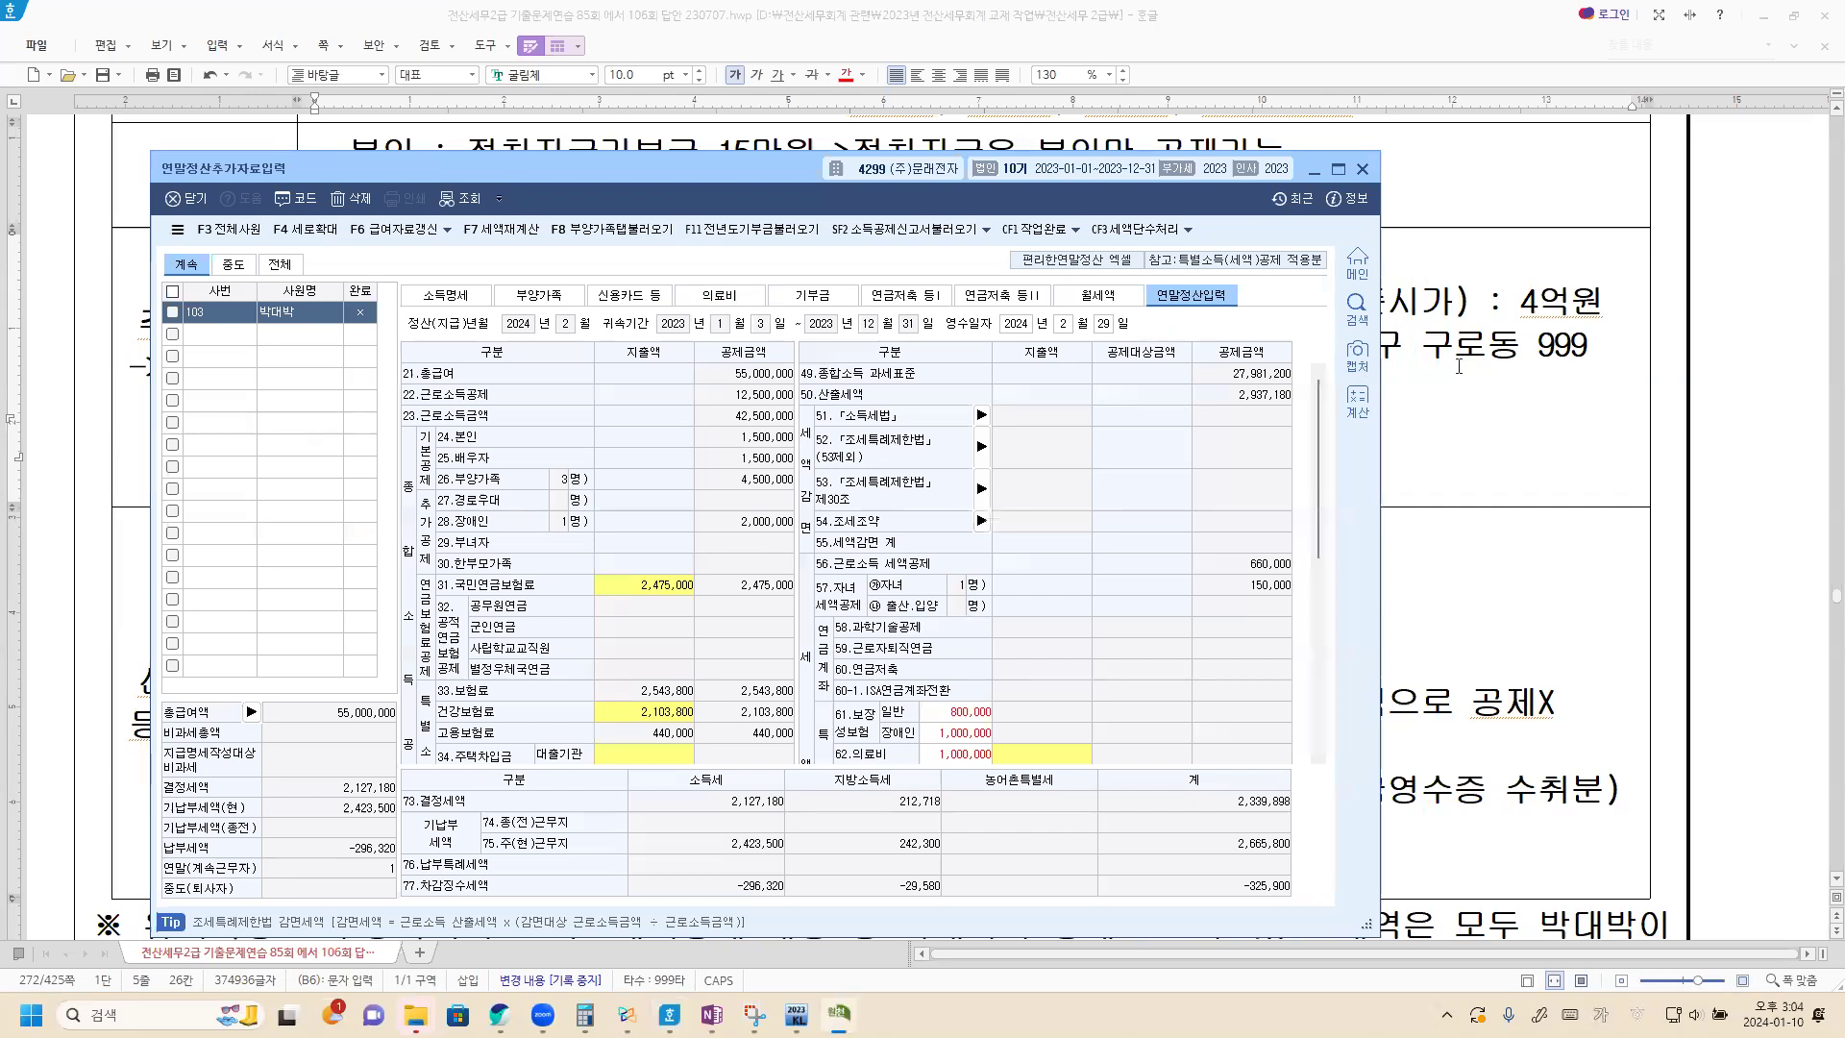
{"action": "key", "text": "alt+Tab"}
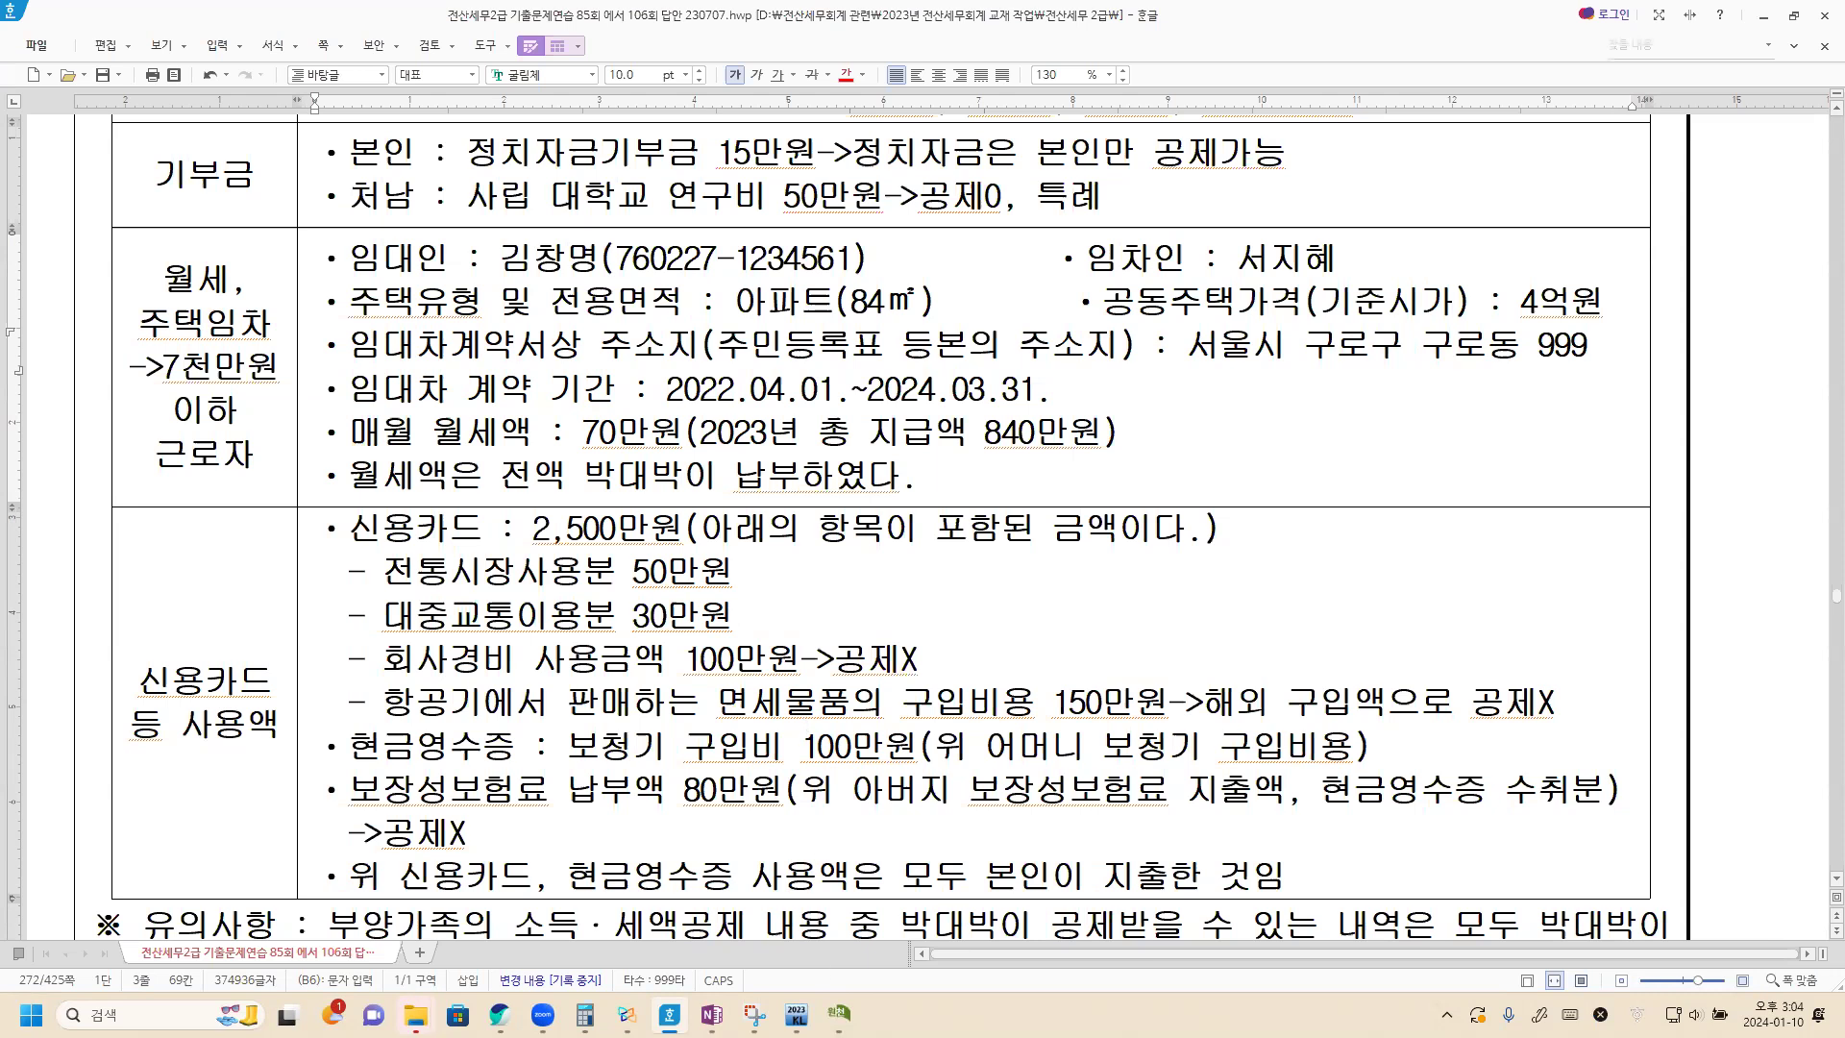
{"action": "key", "text": "alt+Tab"}
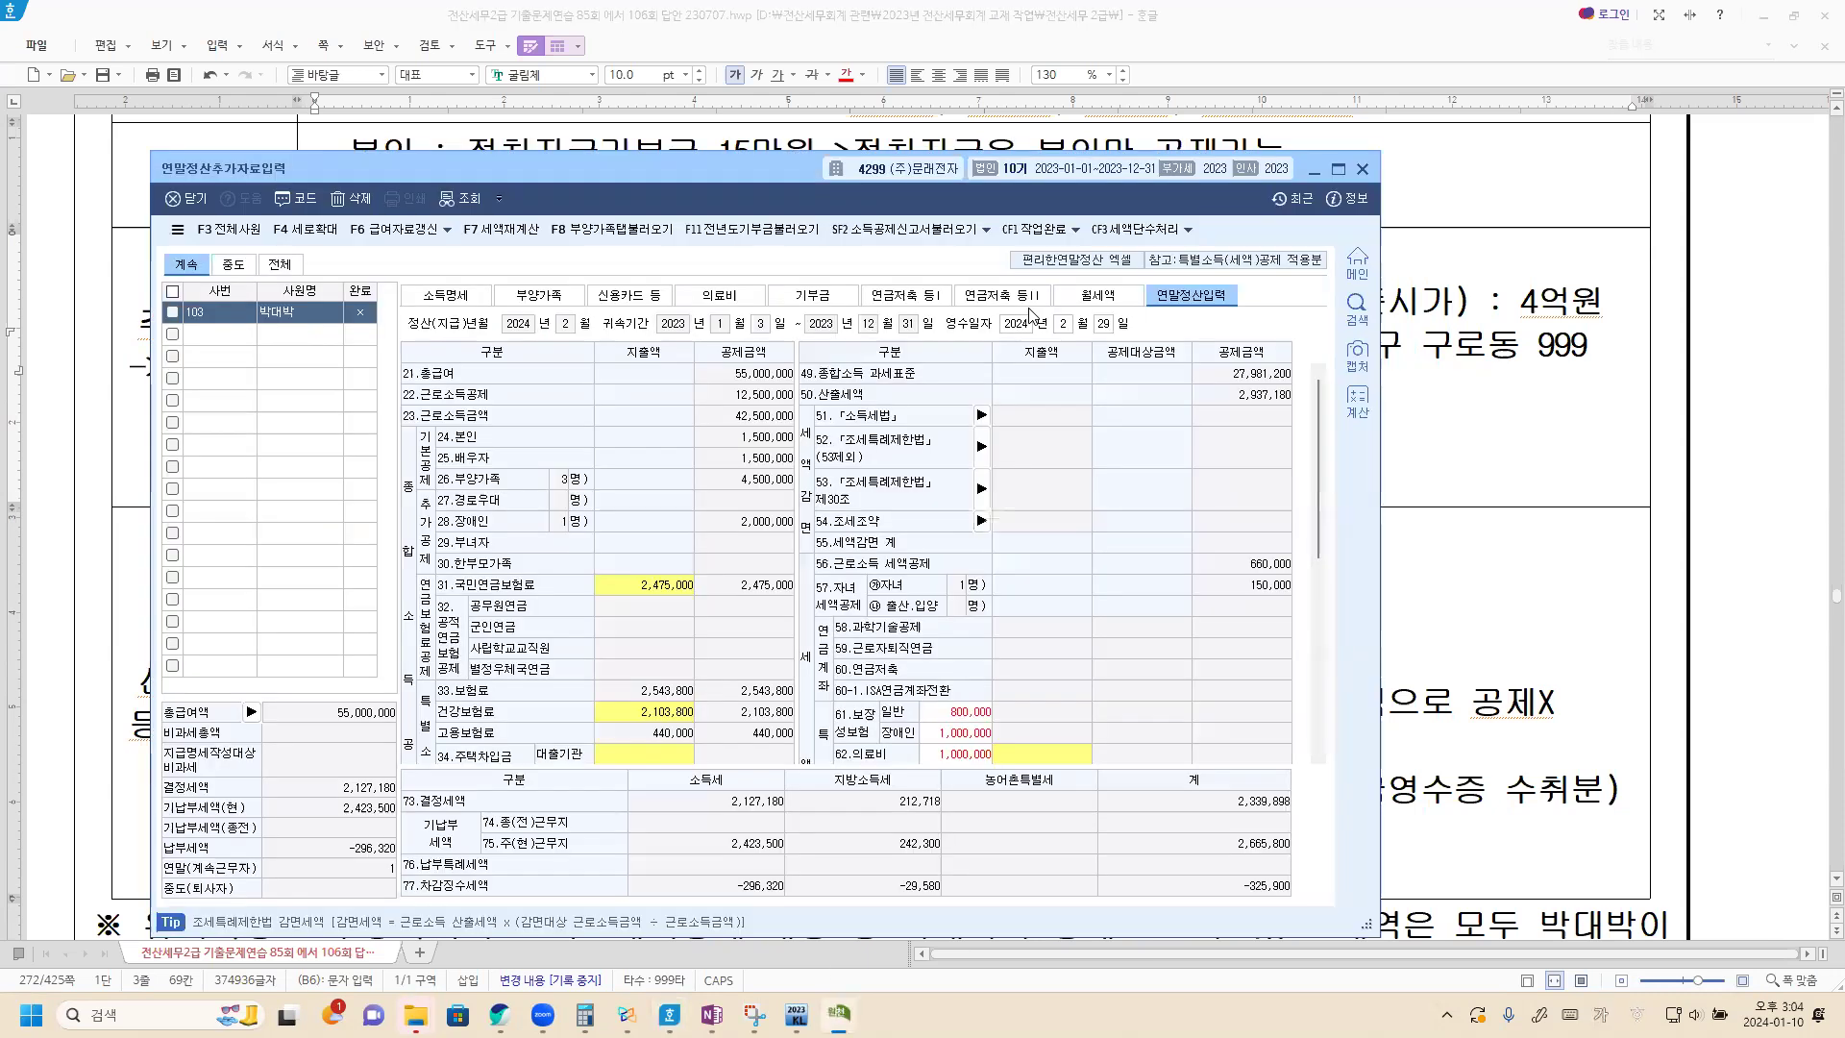
In the 월세액 세액공제 명세, enter the landlord's name and resident registration number.
{"action": "left_click", "coordinate": [1099, 303]}
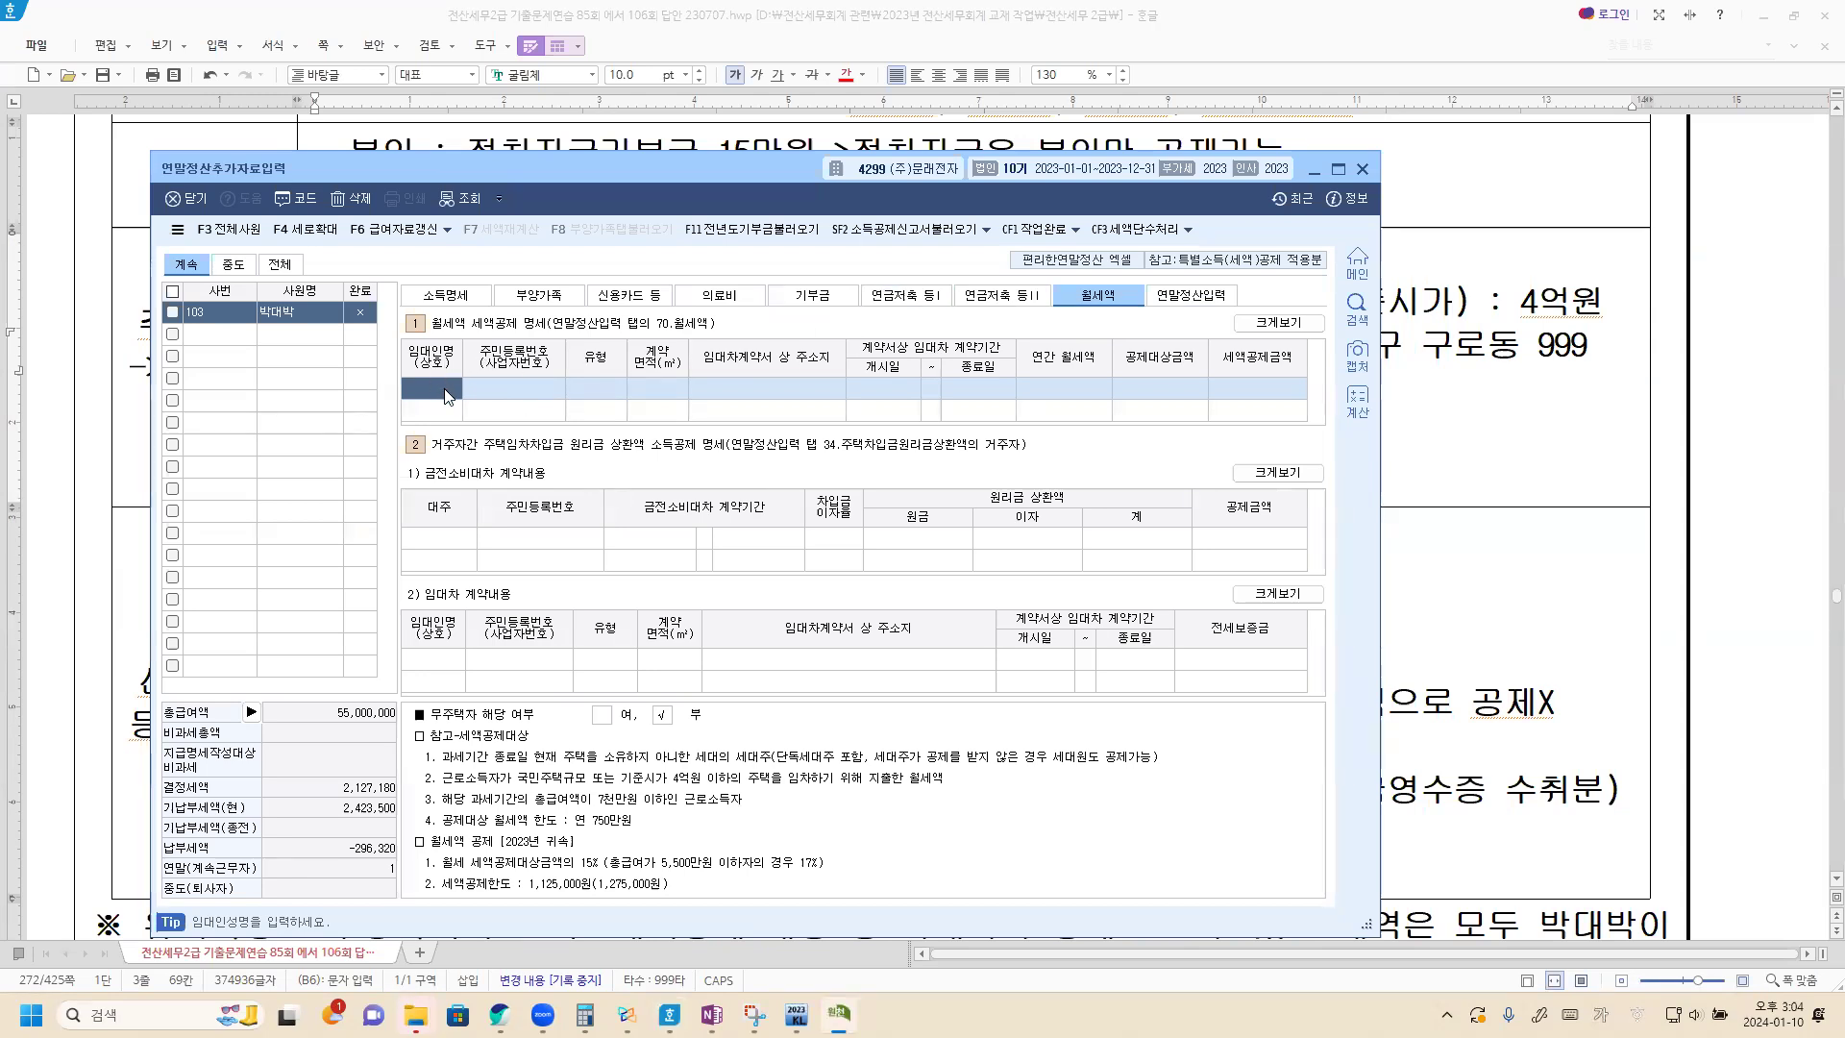
{"action": "type", "text": "김창명"}
{"action": "key", "text": "Return"}
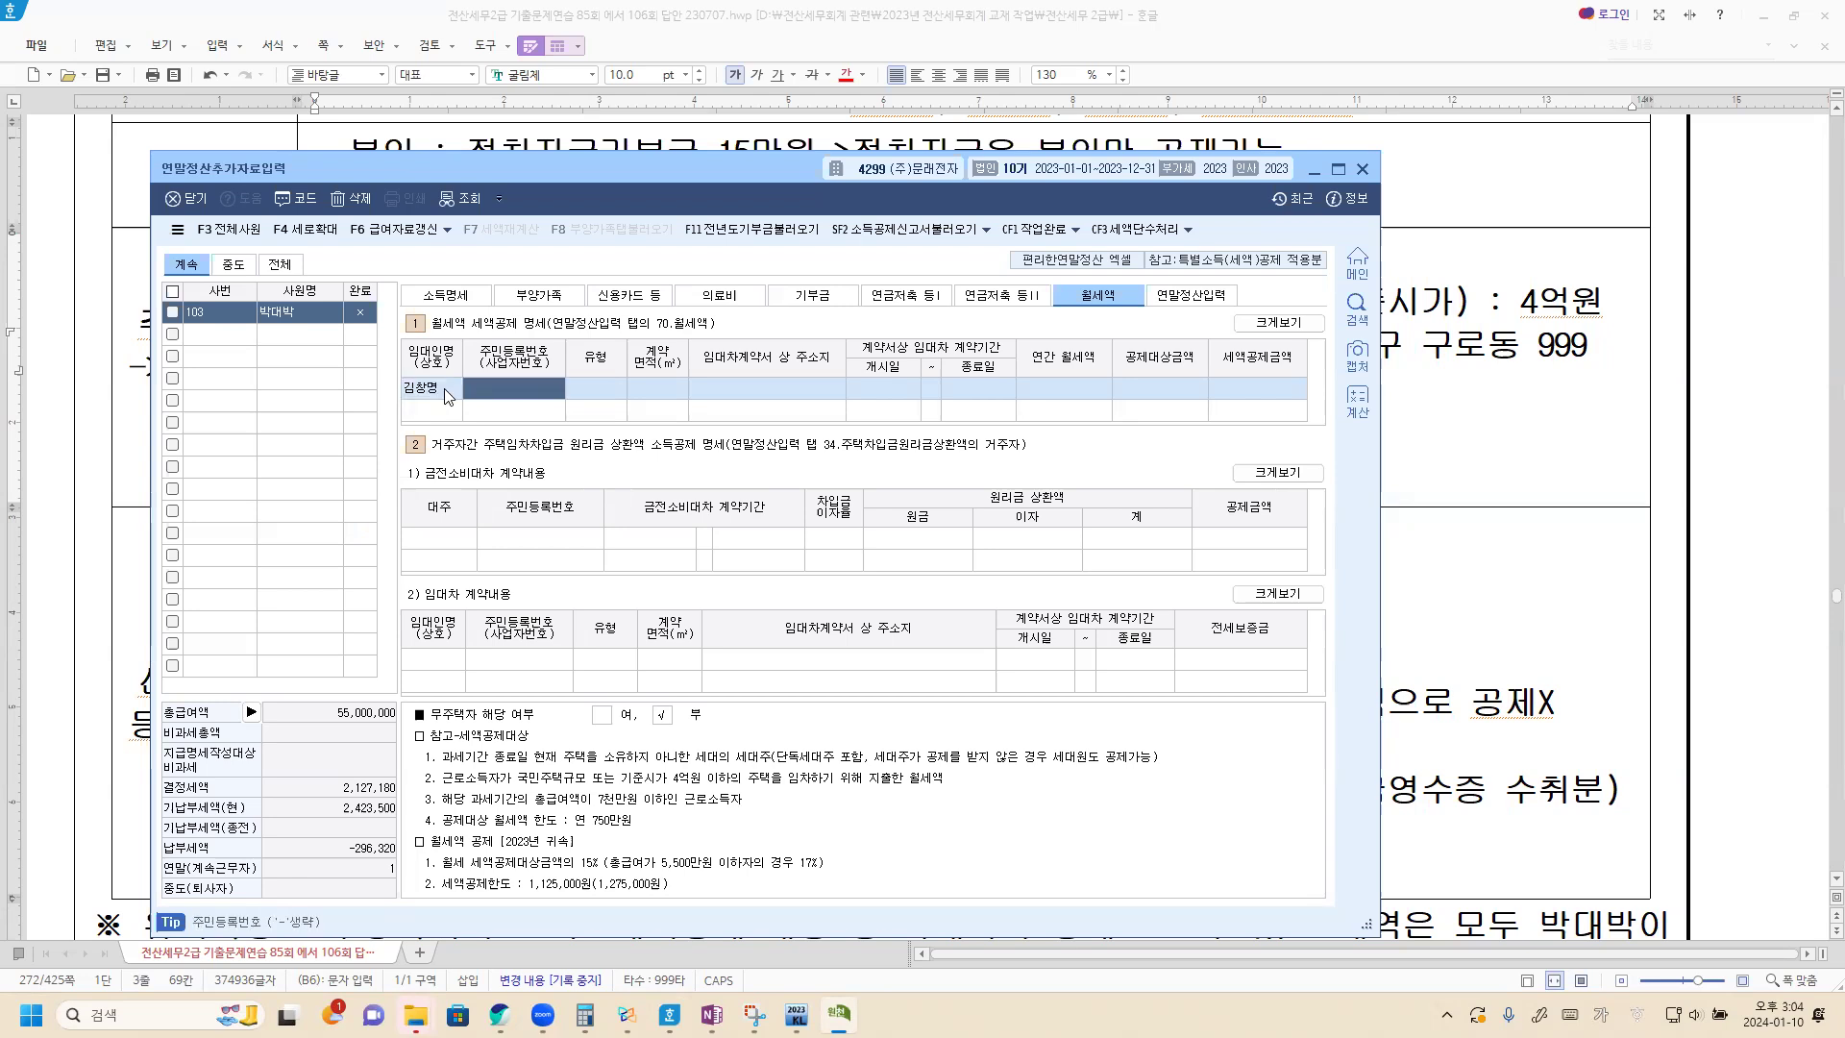
{"action": "type", "text": "78022"}
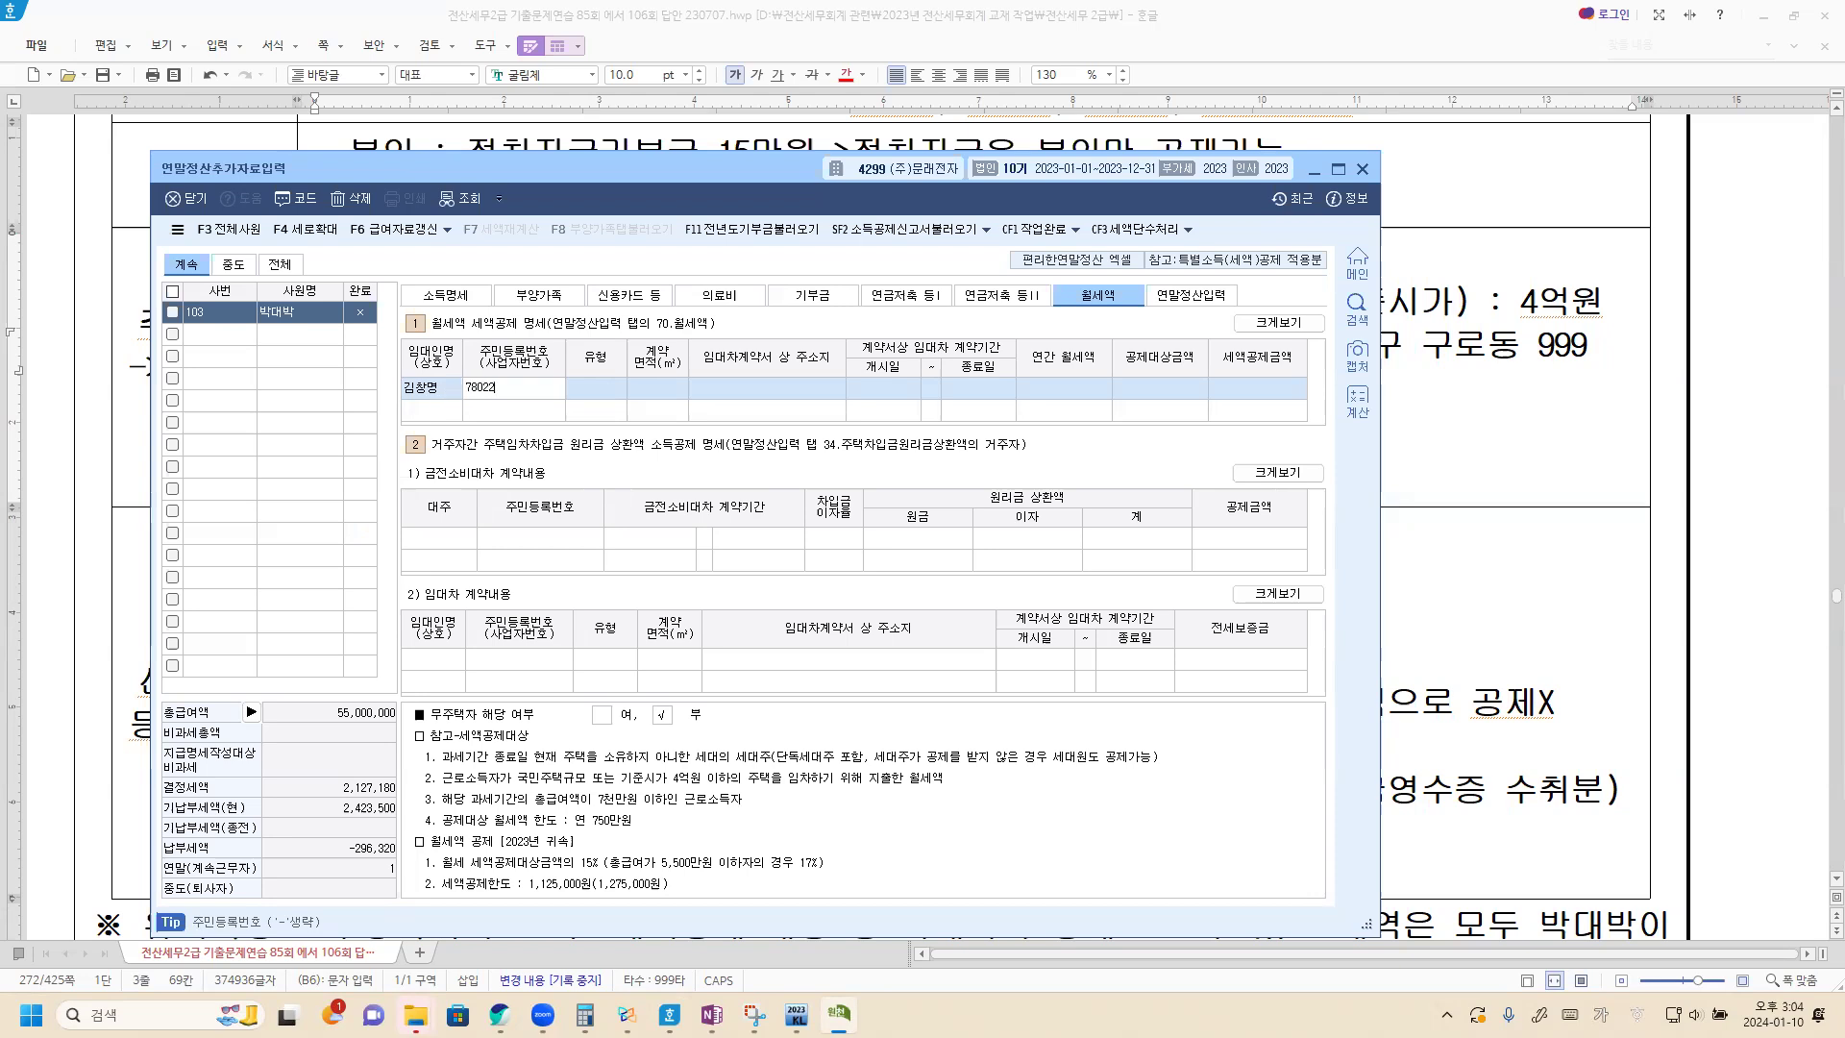
{"action": "type", "text": "7-1234561"}
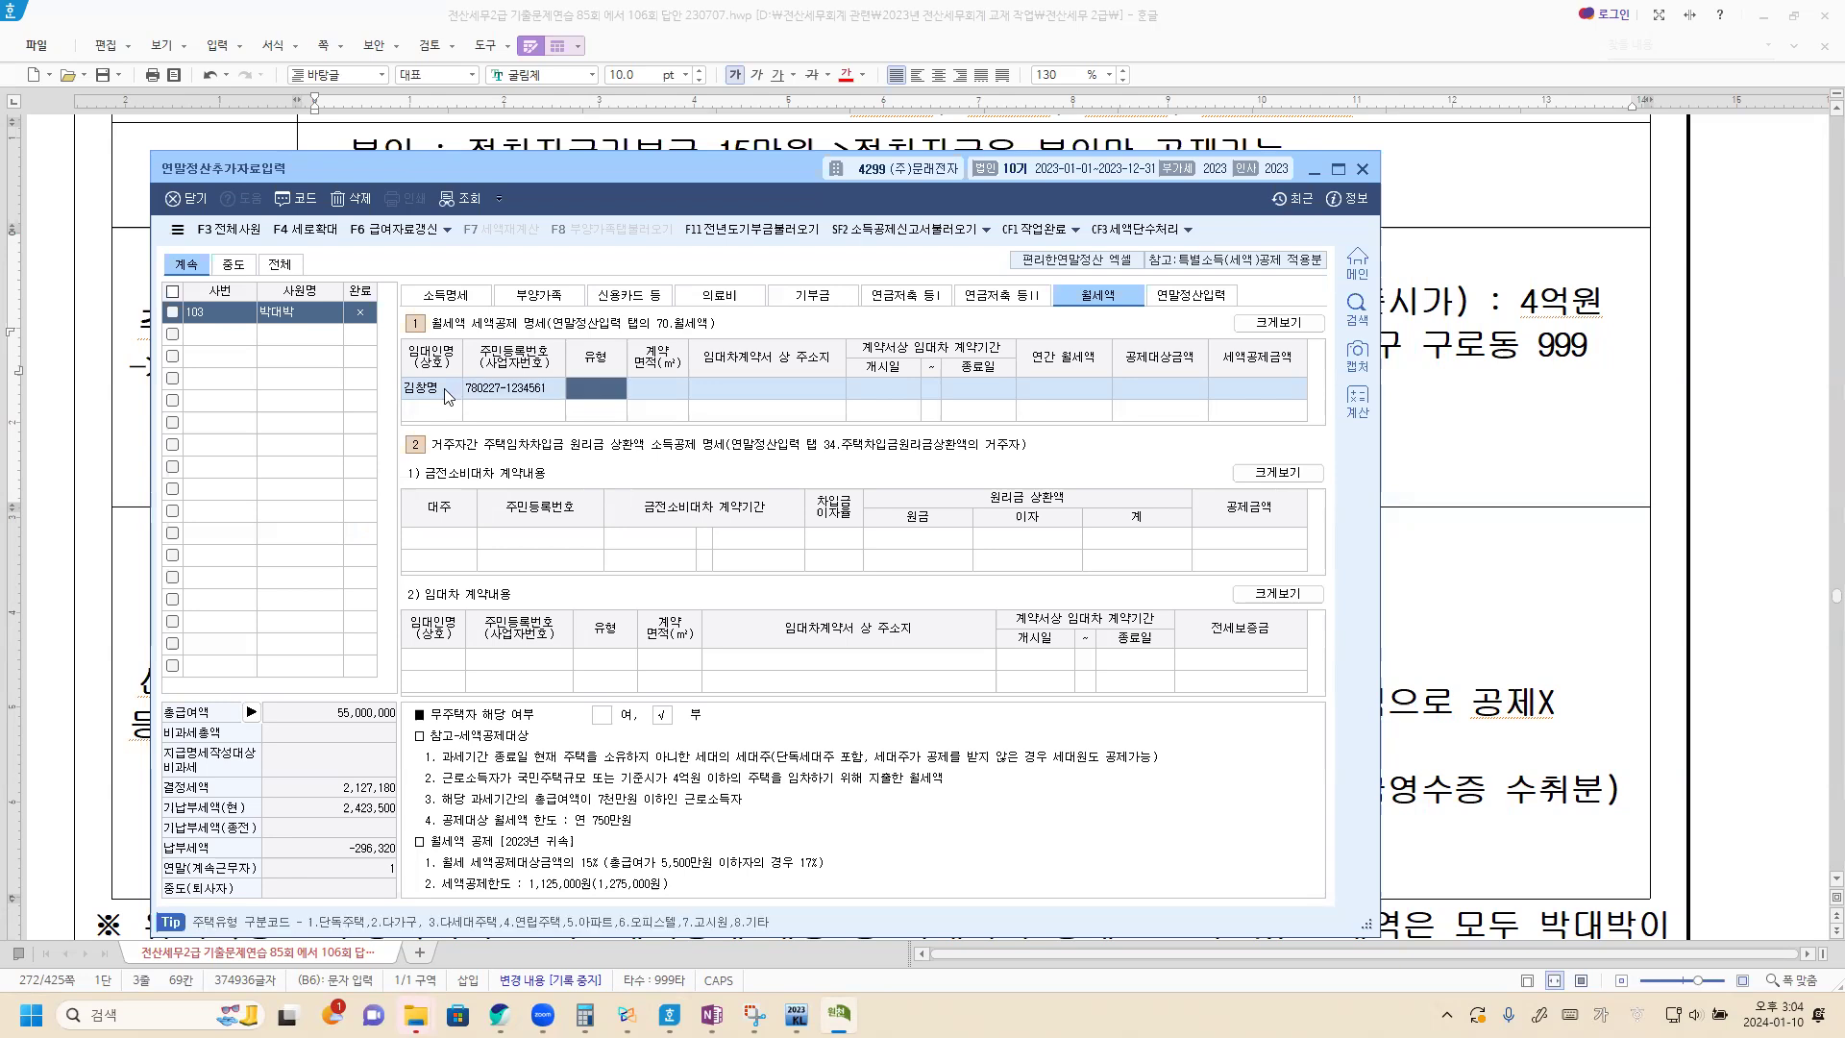
Set the rental's housing type to 아파트 and its contract area to 84㎡.
{"action": "key", "text": "F2"}
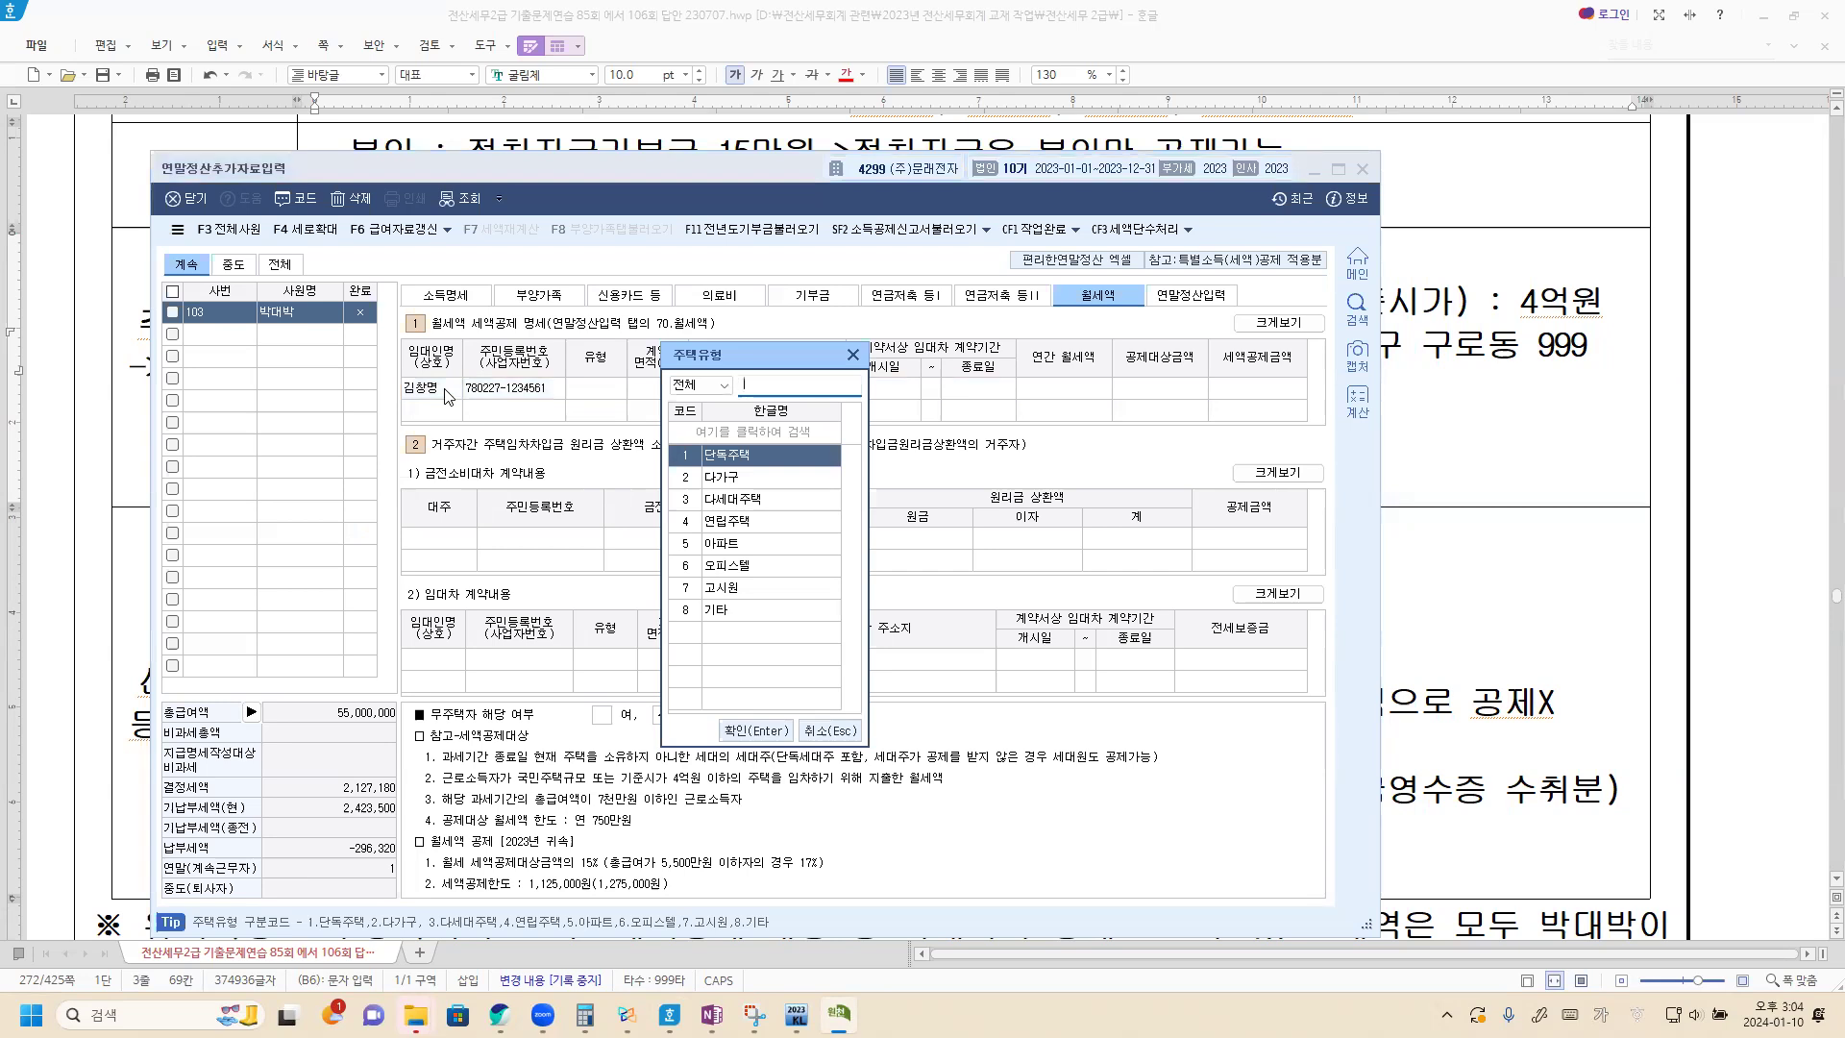
{"action": "key", "text": "Down"}
{"action": "key", "text": "Down"}
{"action": "key", "text": "Down"}
{"action": "key", "text": "Down"}
{"action": "key", "text": "Return"}
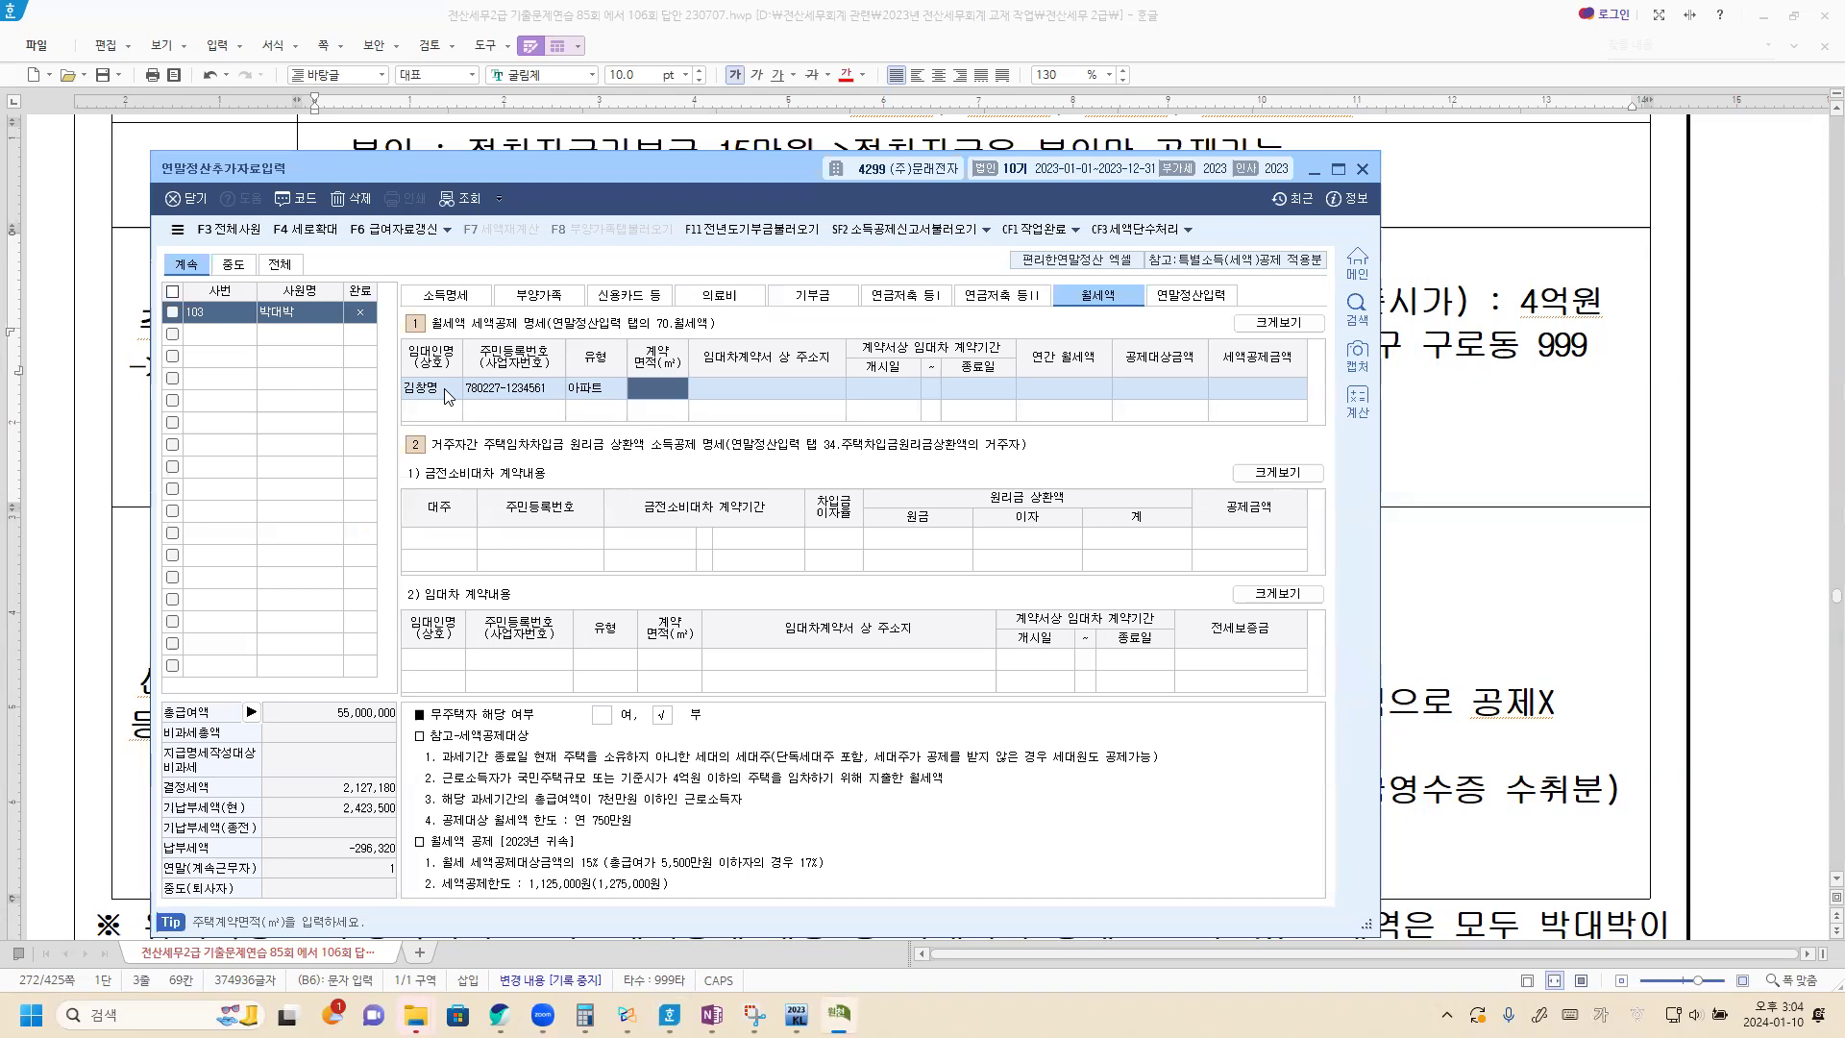
{"action": "type", "text": "84"}
{"action": "key", "text": "Return"}
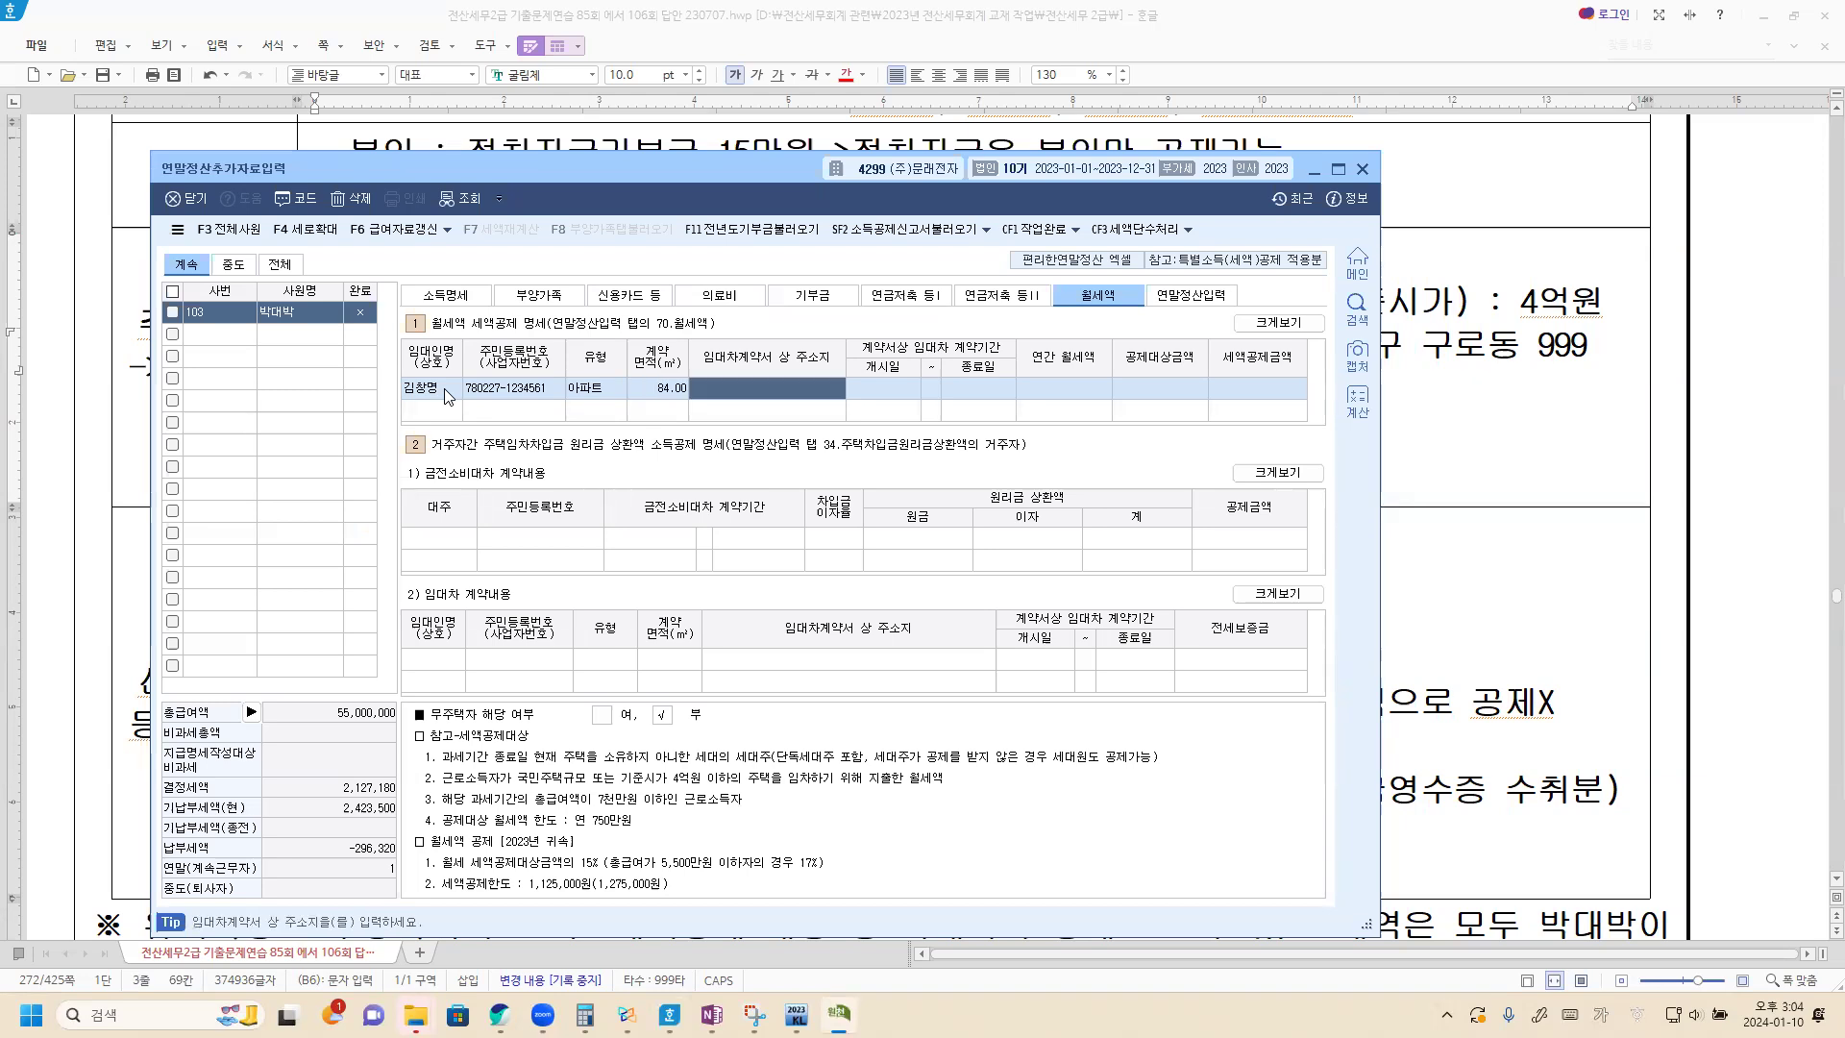
In the 월세액 세액공제 명세, enter the rental's address as stated in the lease contract.
{"action": "type", "text": "서"}
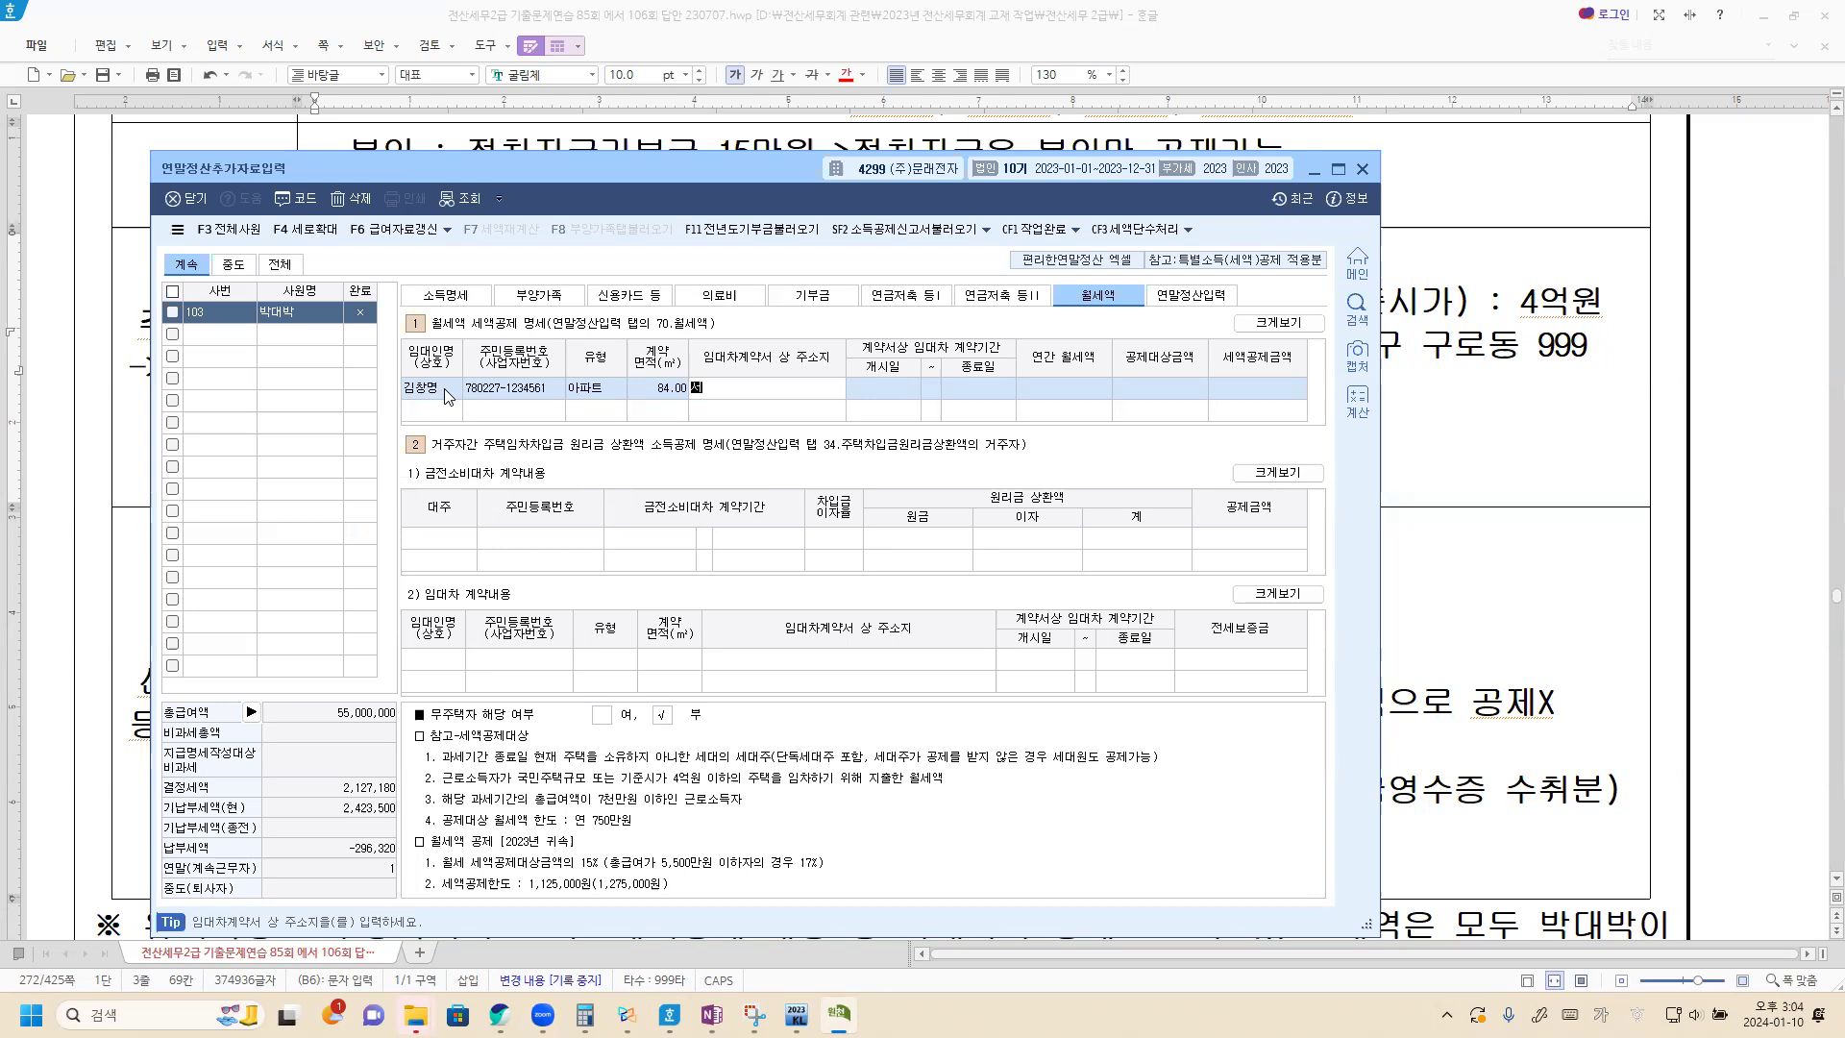
{"action": "type", "text": "울시 구로구 "}
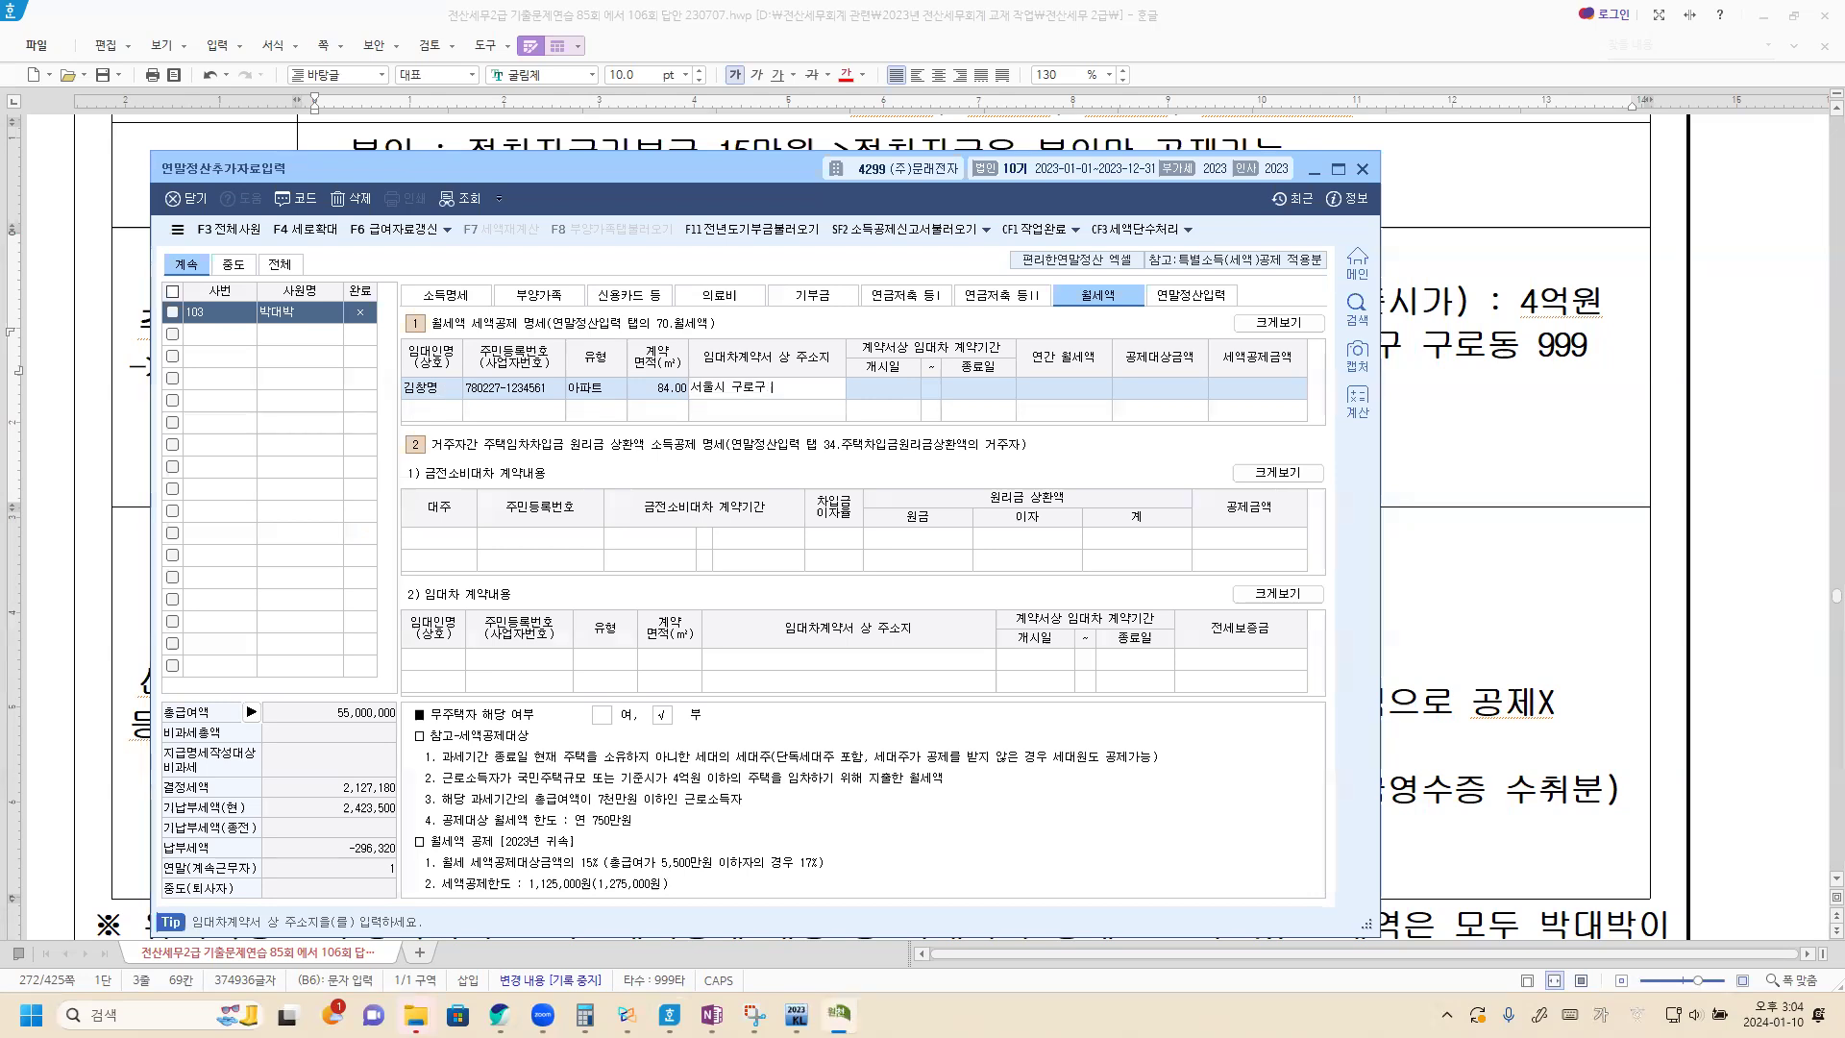
{"action": "type", "text": "구로동 999"}
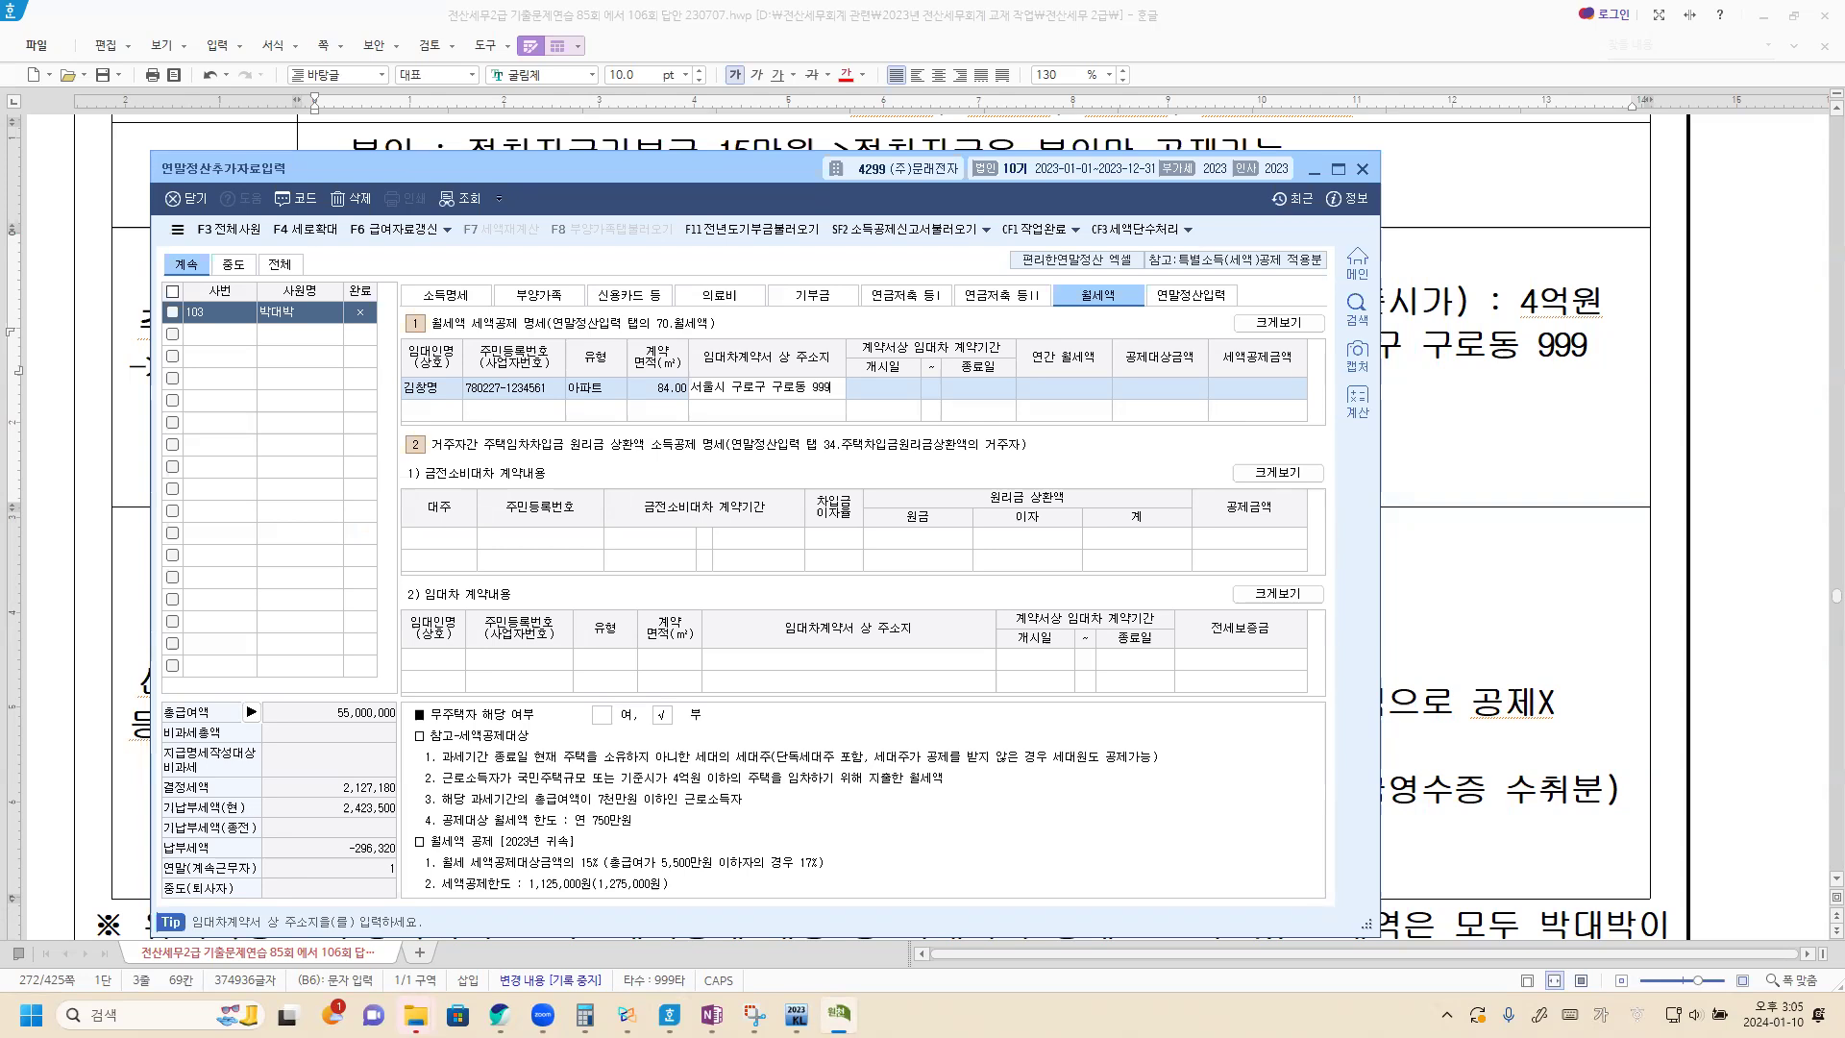
{"action": "key", "text": "Return"}
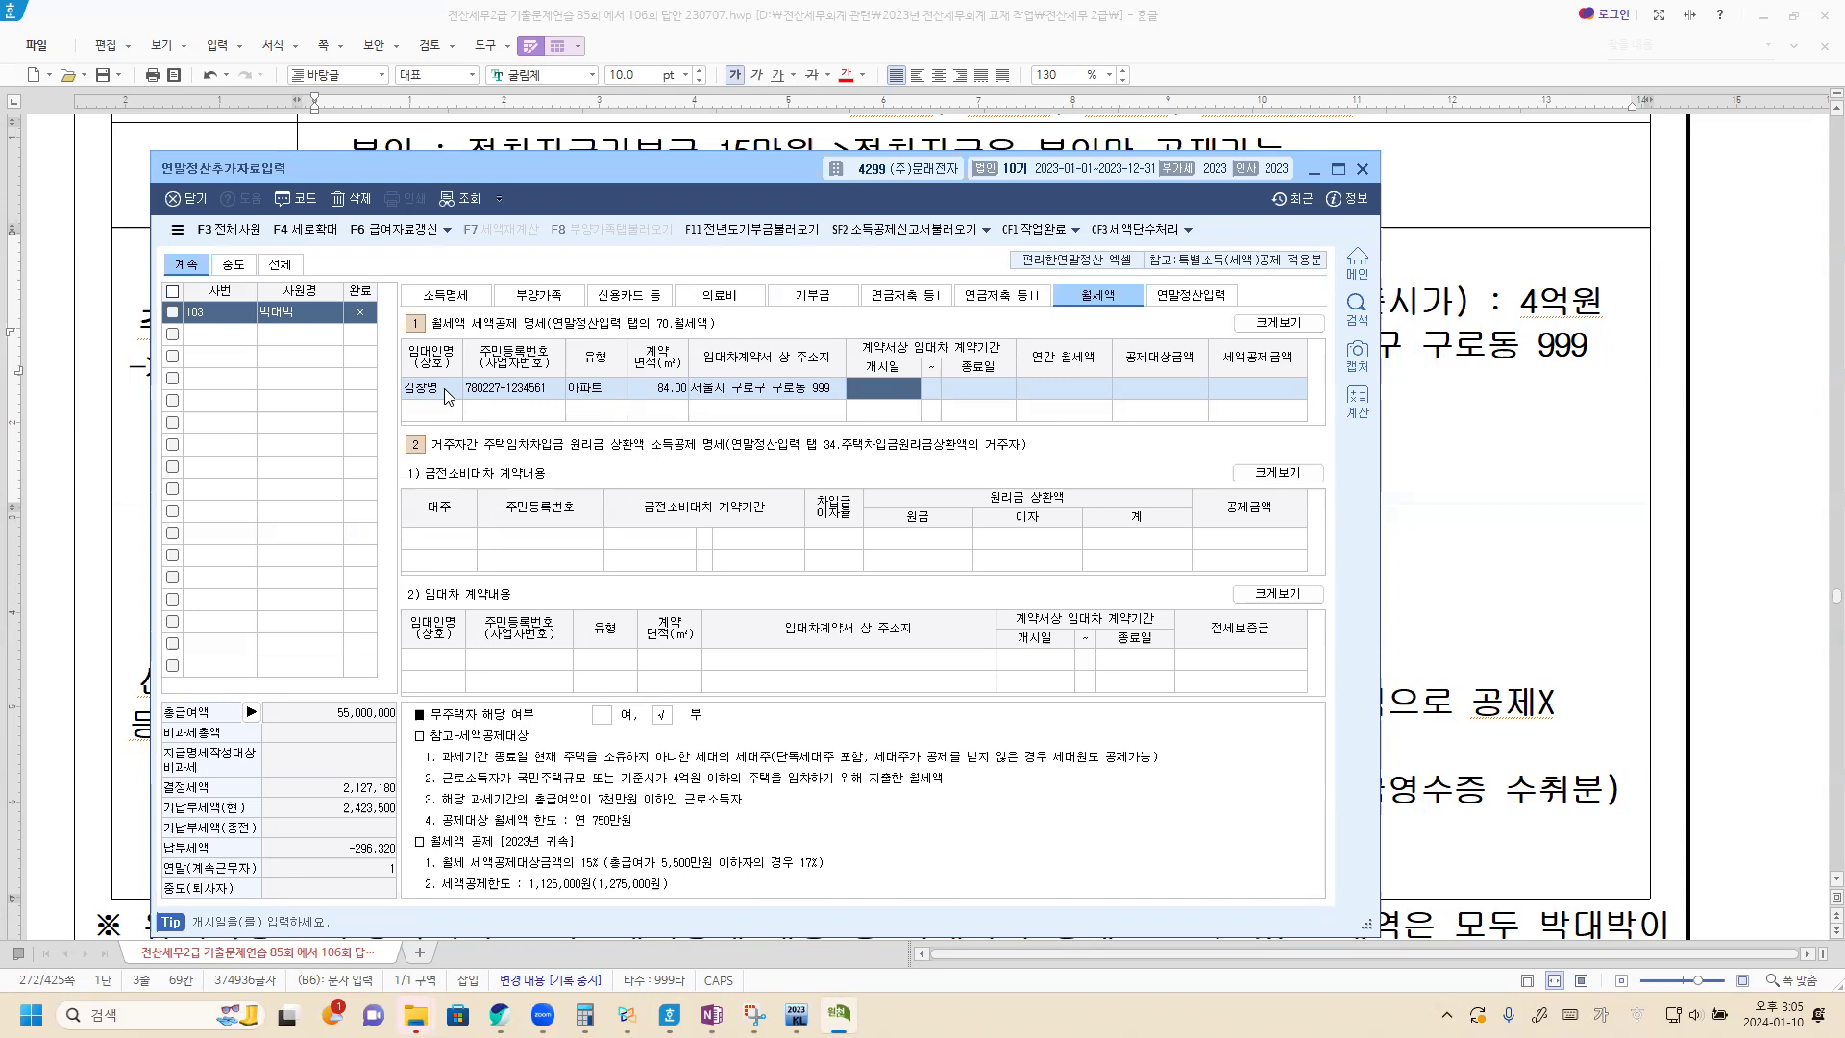
Set the lease period to 2022-04-01 through 2024-03-31 and the 연간 월세액 to 8,400,000.
{"action": "type", "text": "20220401"}
{"action": "key", "text": "Return"}
{"action": "type", "text": "2022-04-01"}
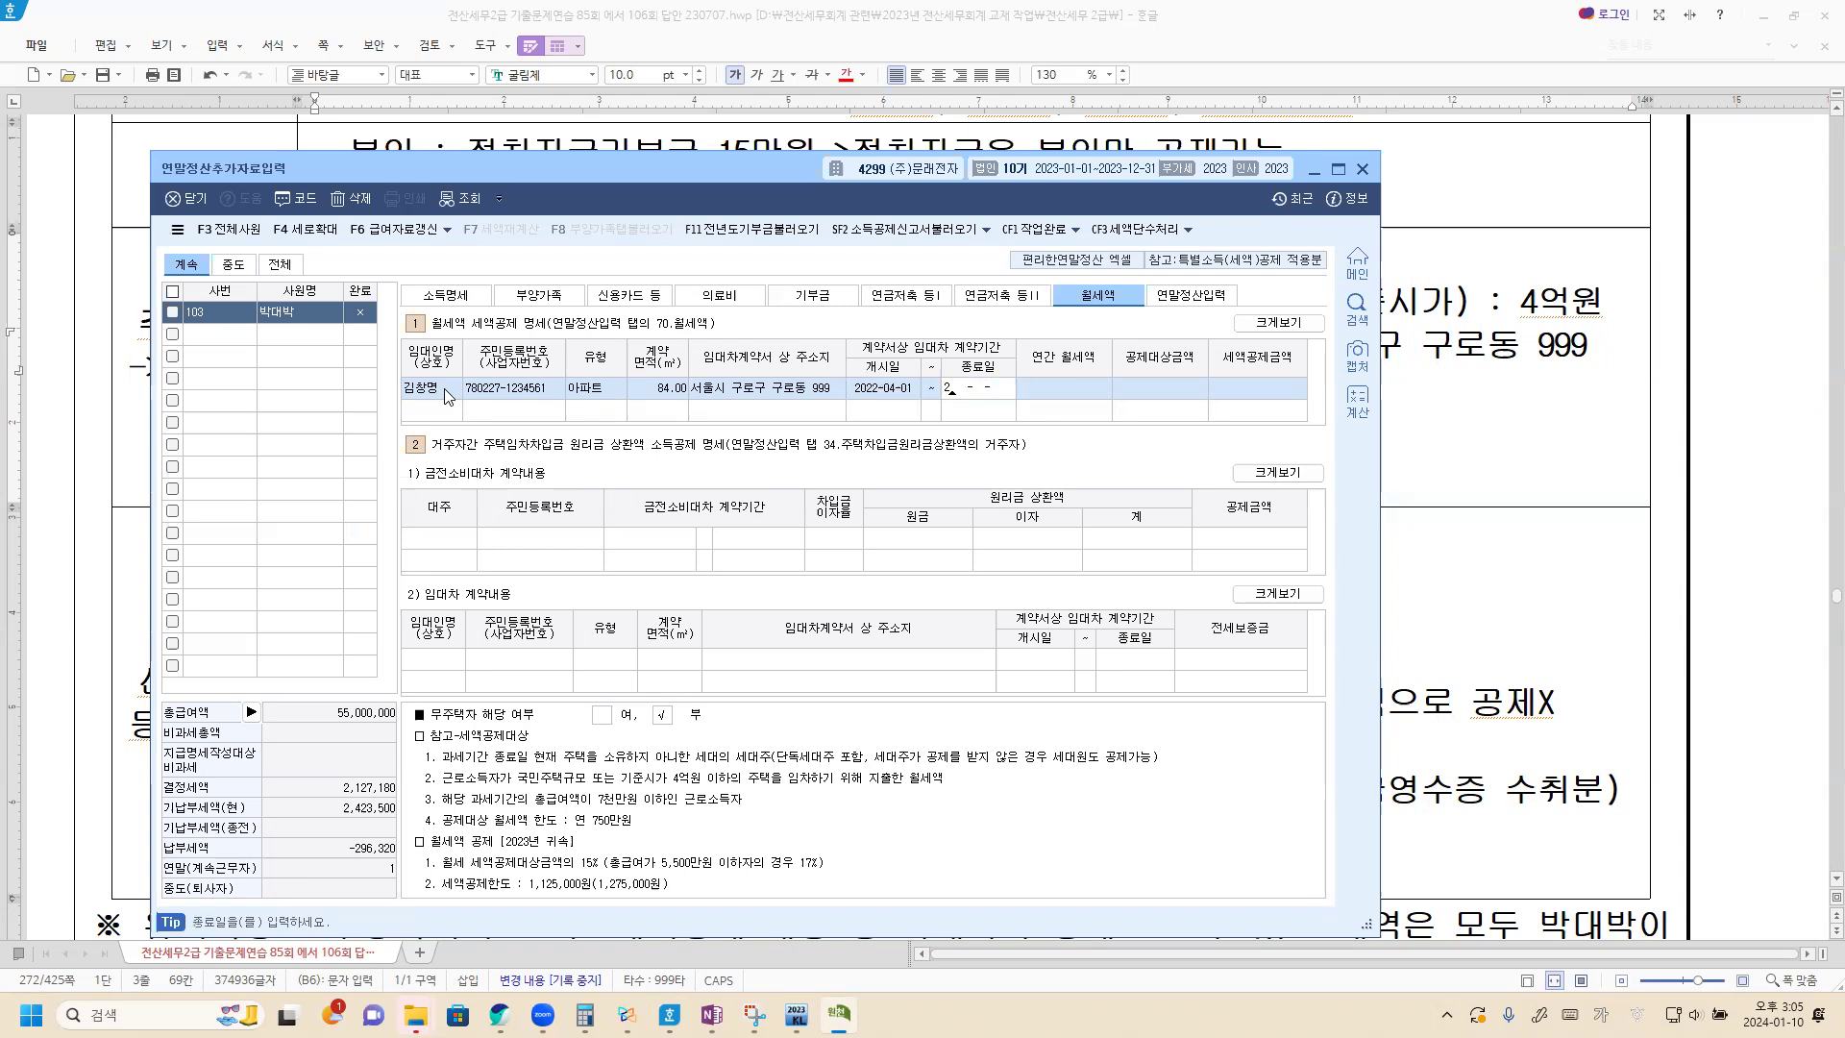
{"action": "type", "text": "4-03-31"}
{"action": "key", "text": "Return"}
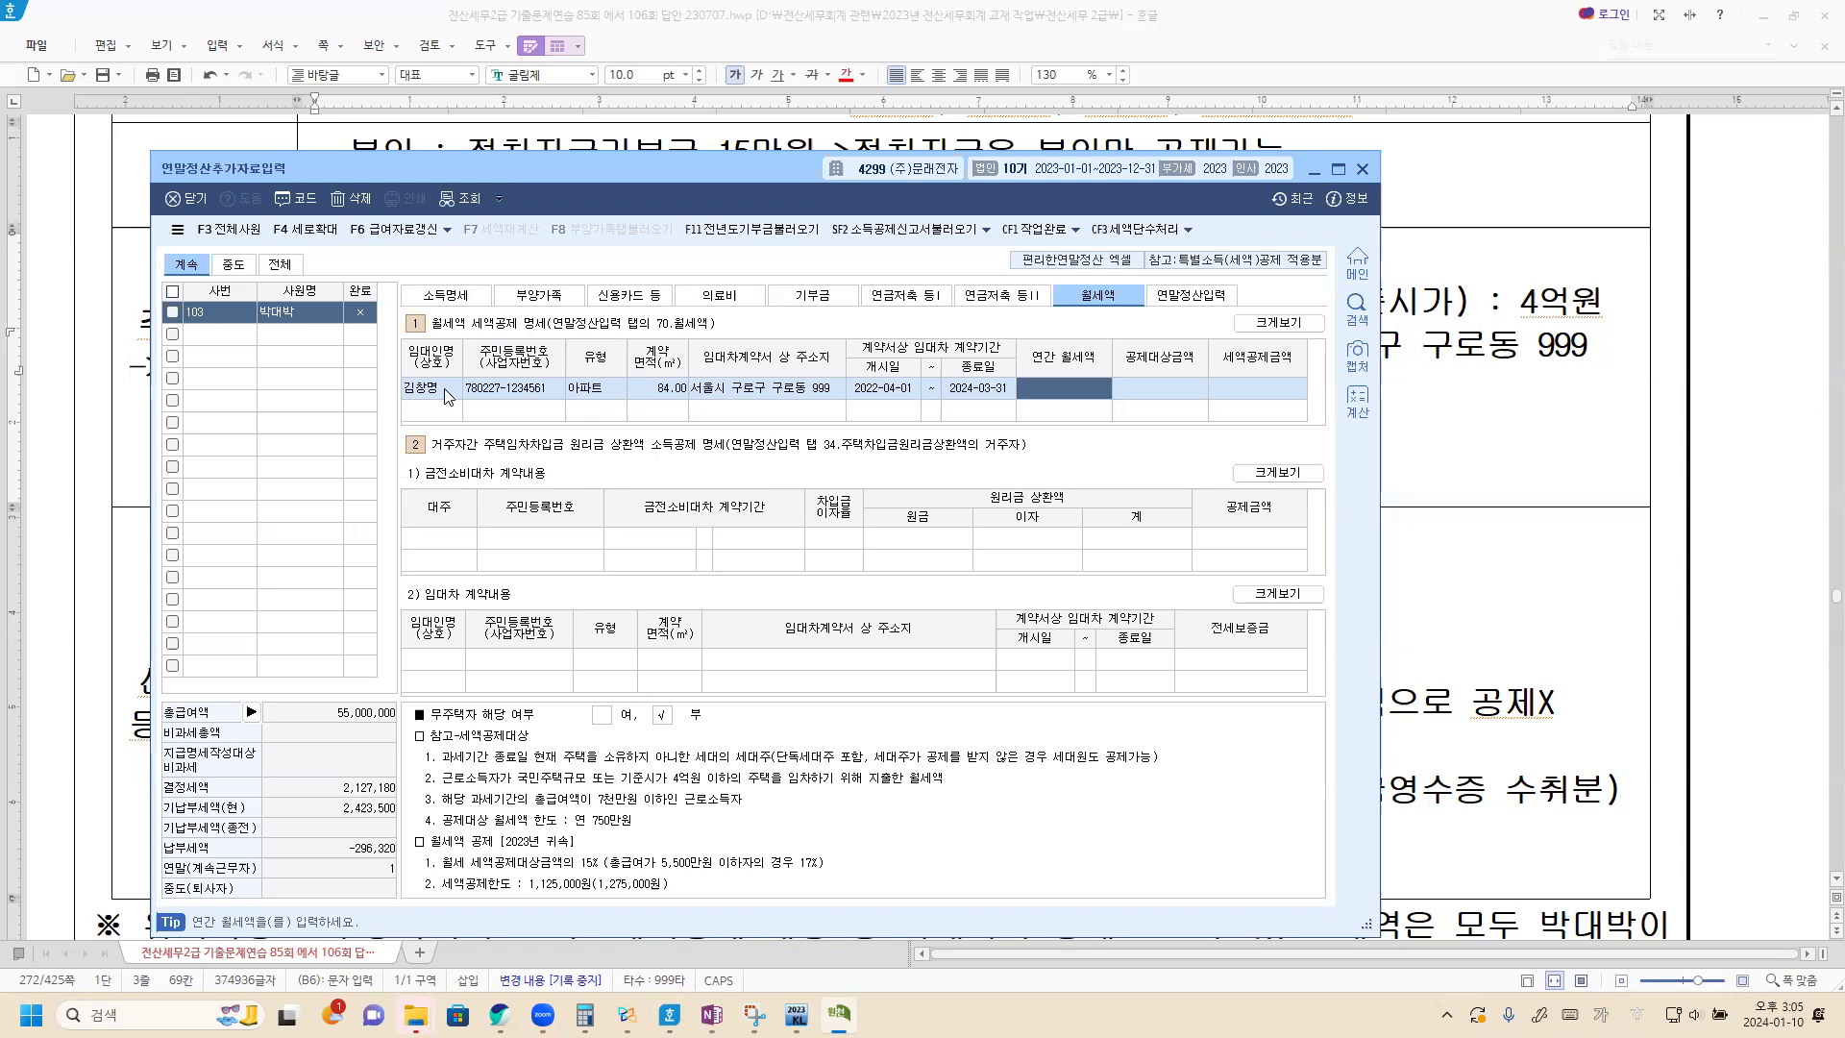
{"action": "type", "text": "8,400,000"}
{"action": "key", "text": "Return"}
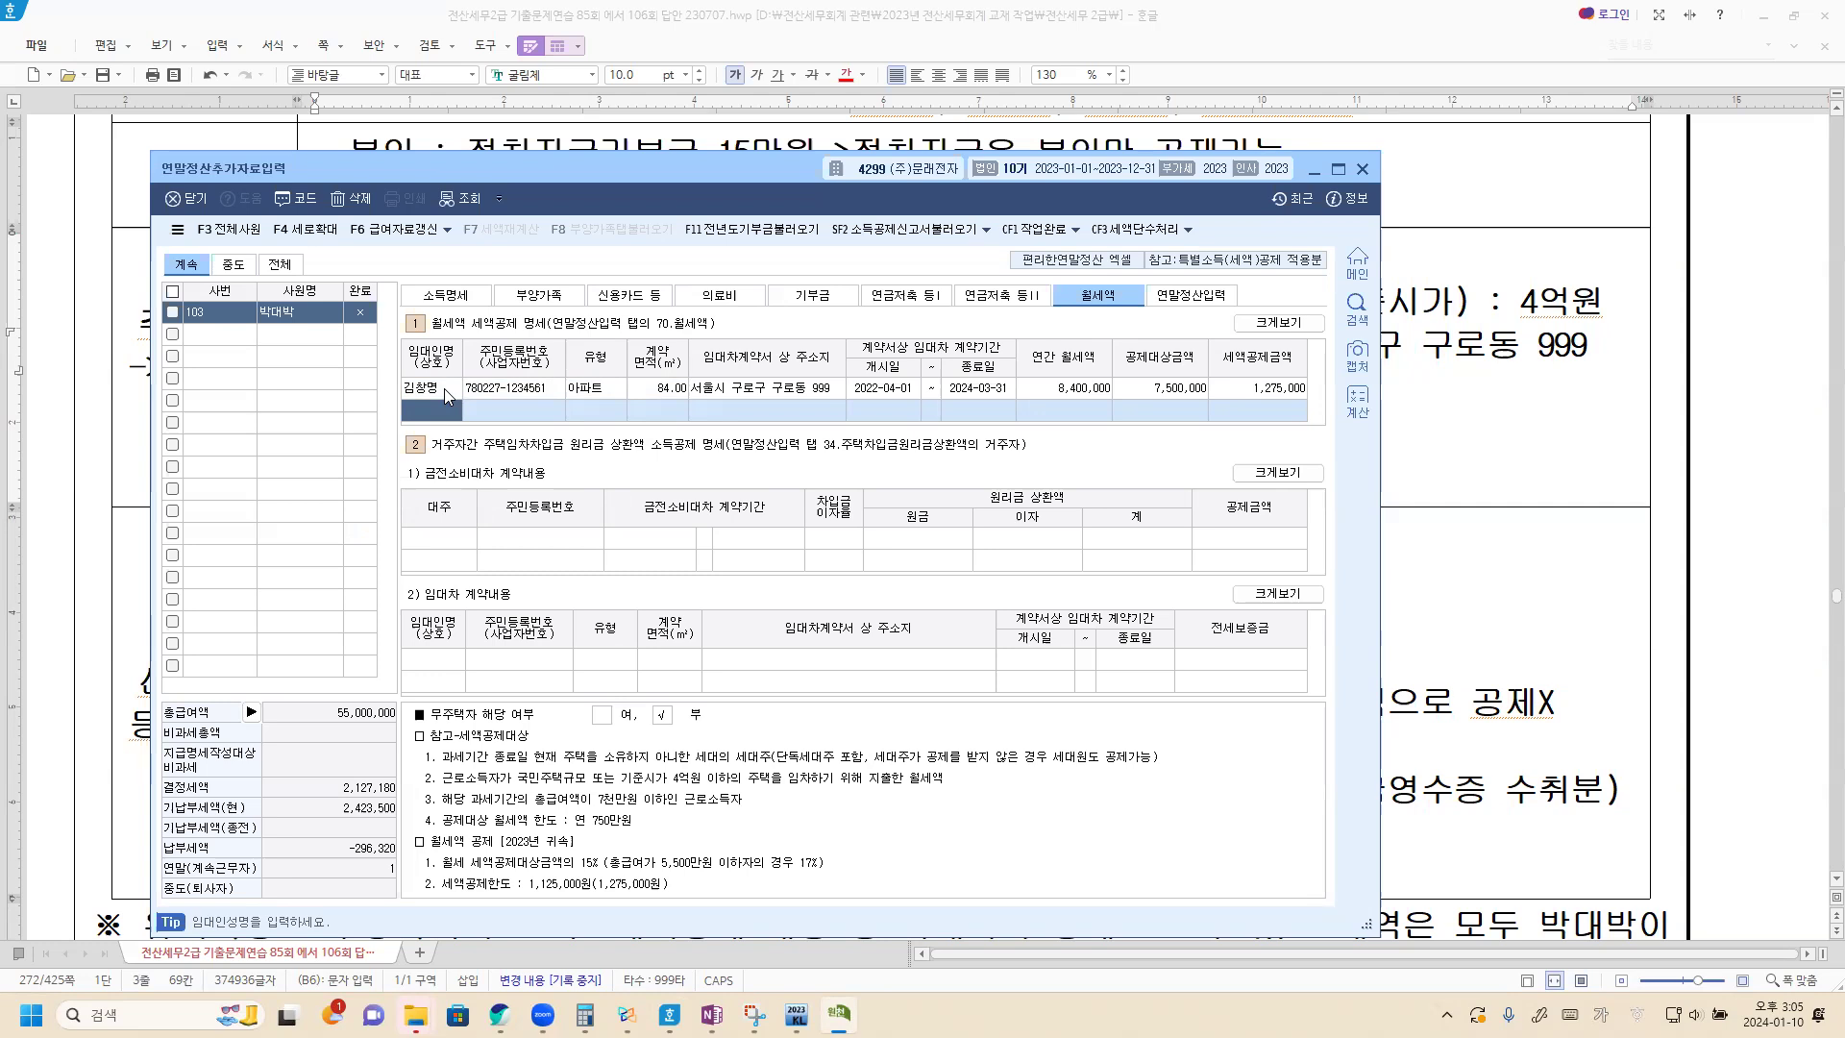
Read the 신용카드 등 사용액 details in the Hangul document, and return to KcLep.
{"action": "left_click", "coordinate": [1574, 641]}
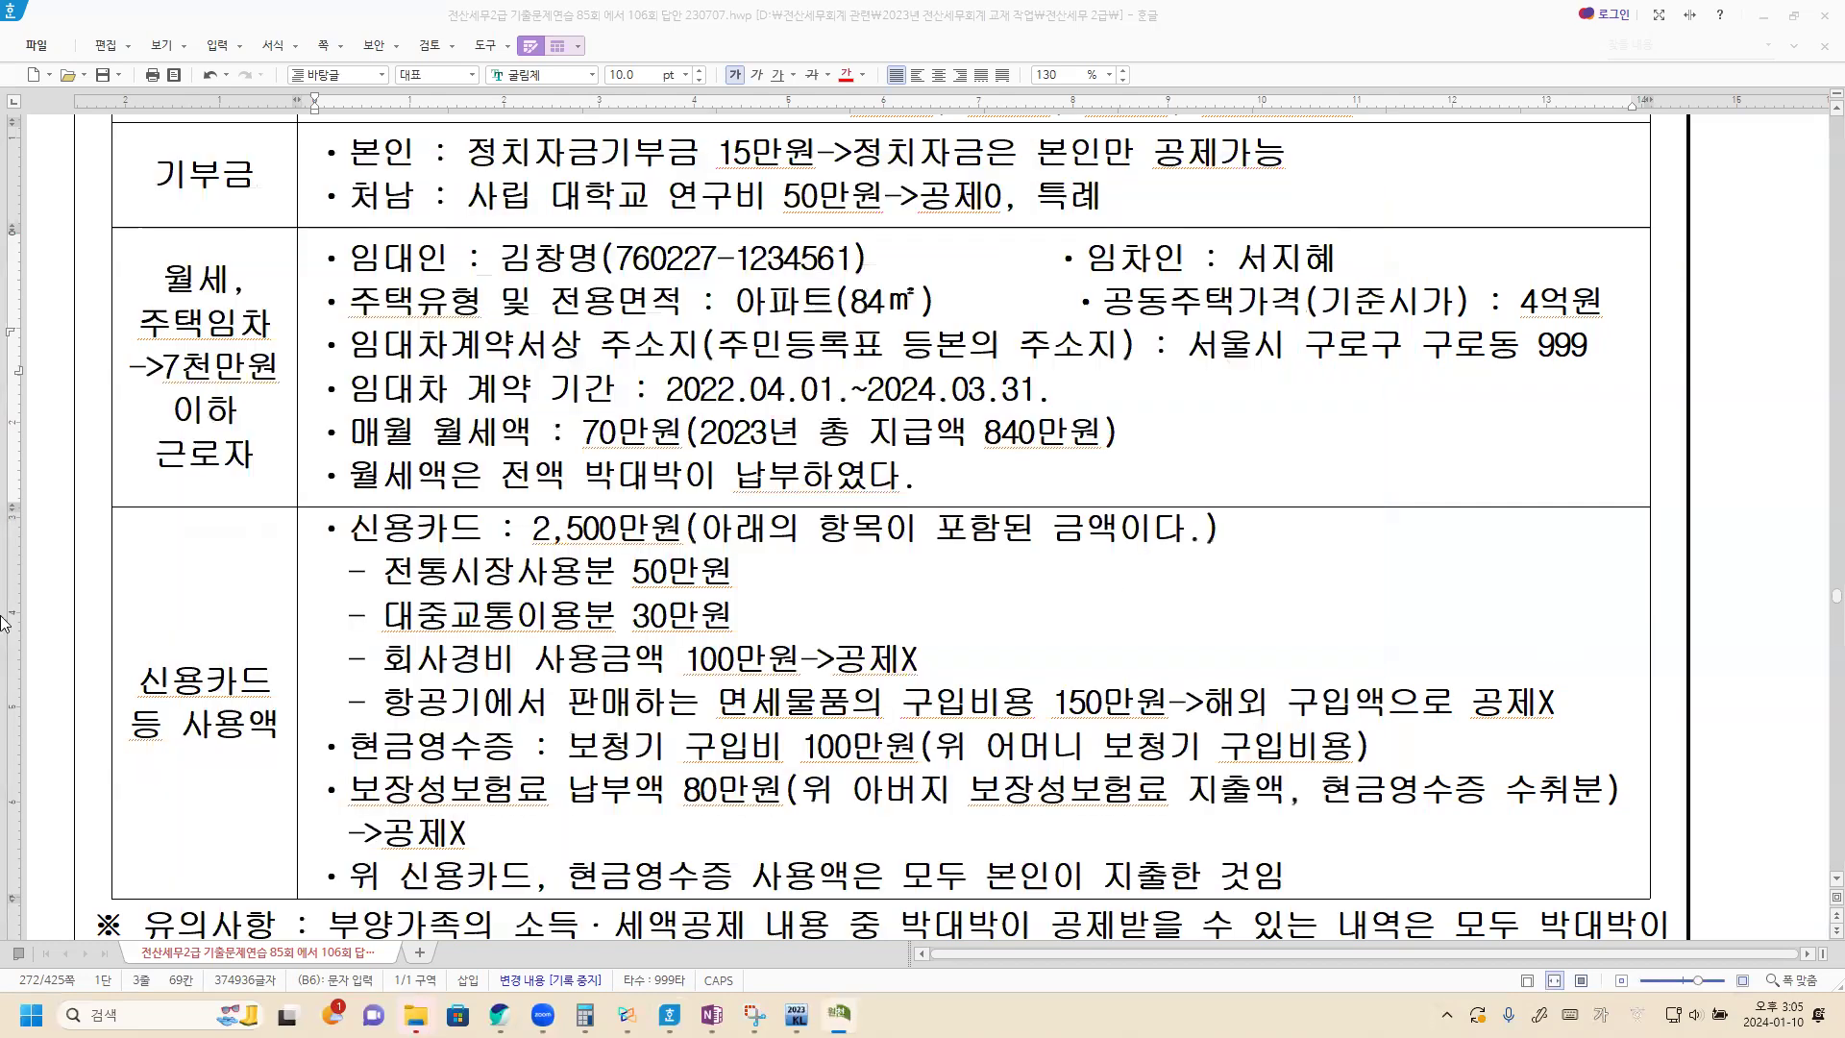
{"action": "scroll", "coordinate": [280, 637], "scroll_direction": "down", "scroll_amount": 1}
{"action": "scroll", "coordinate": [280, 637], "scroll_direction": "down", "scroll_amount": 1}
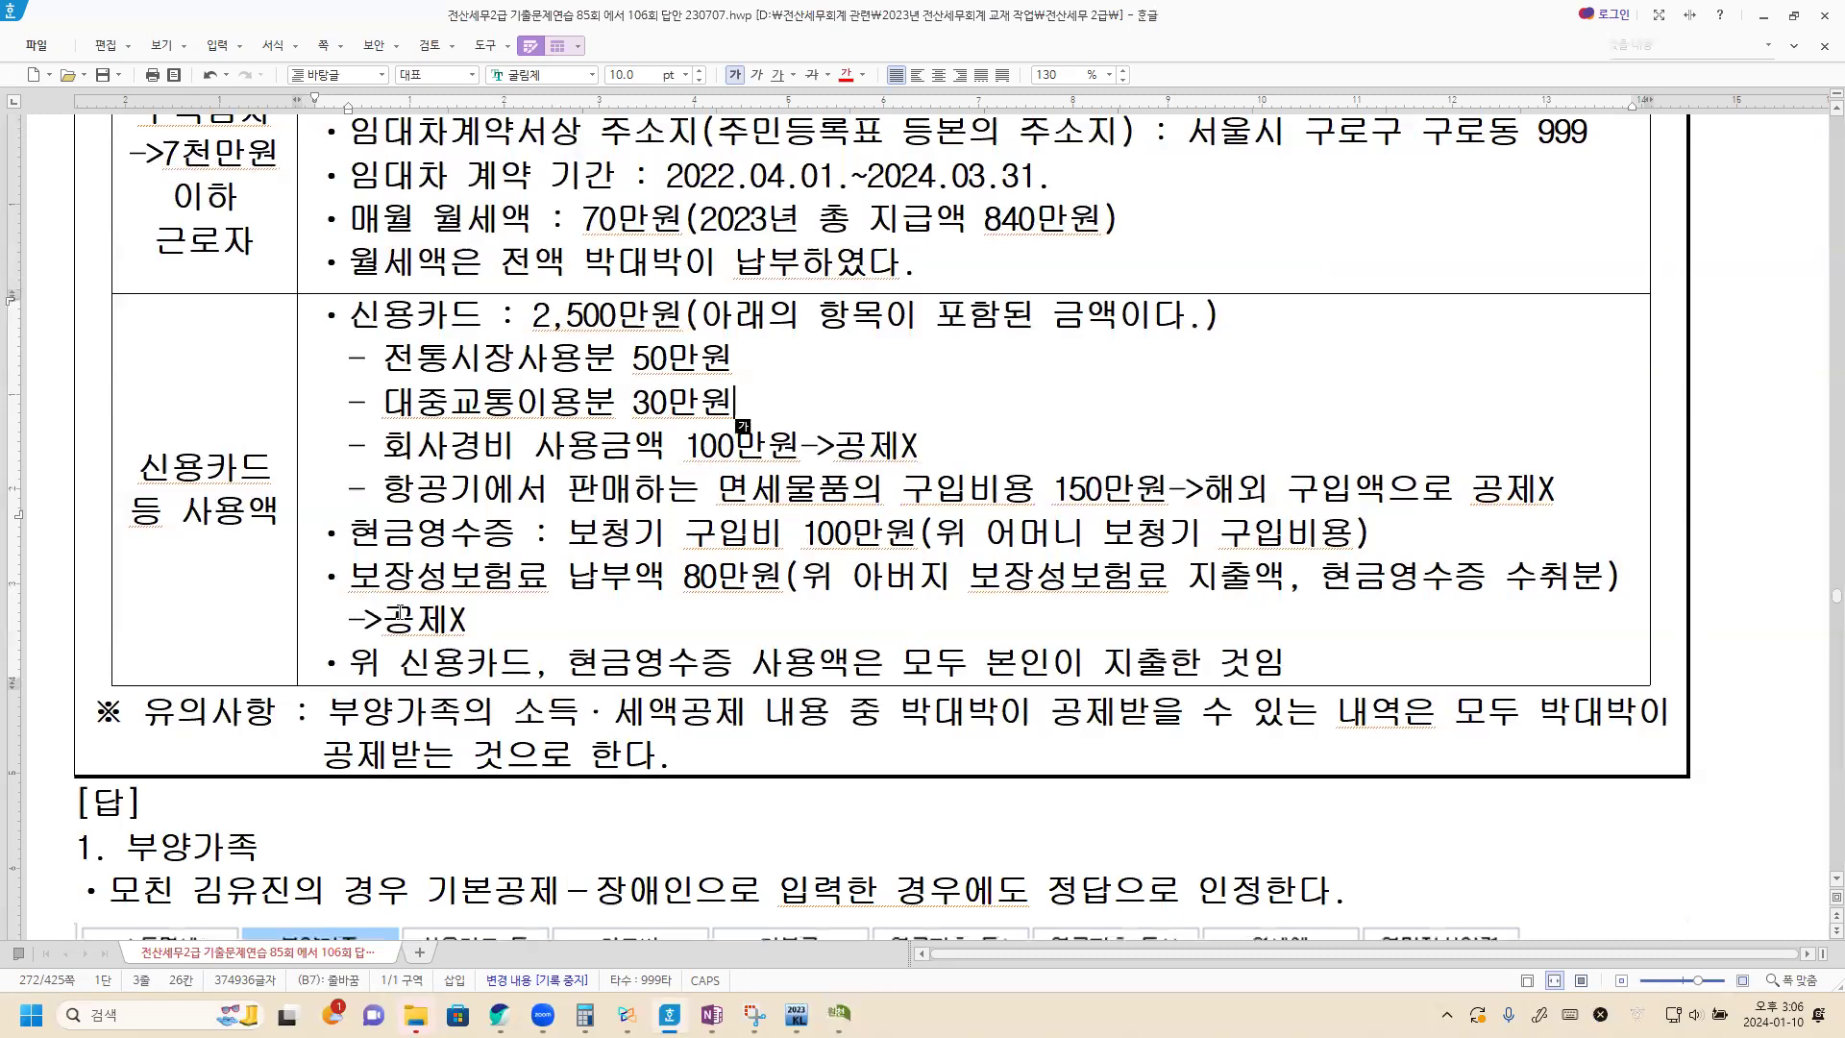
{"action": "left_click", "coordinate": [508, 618]}
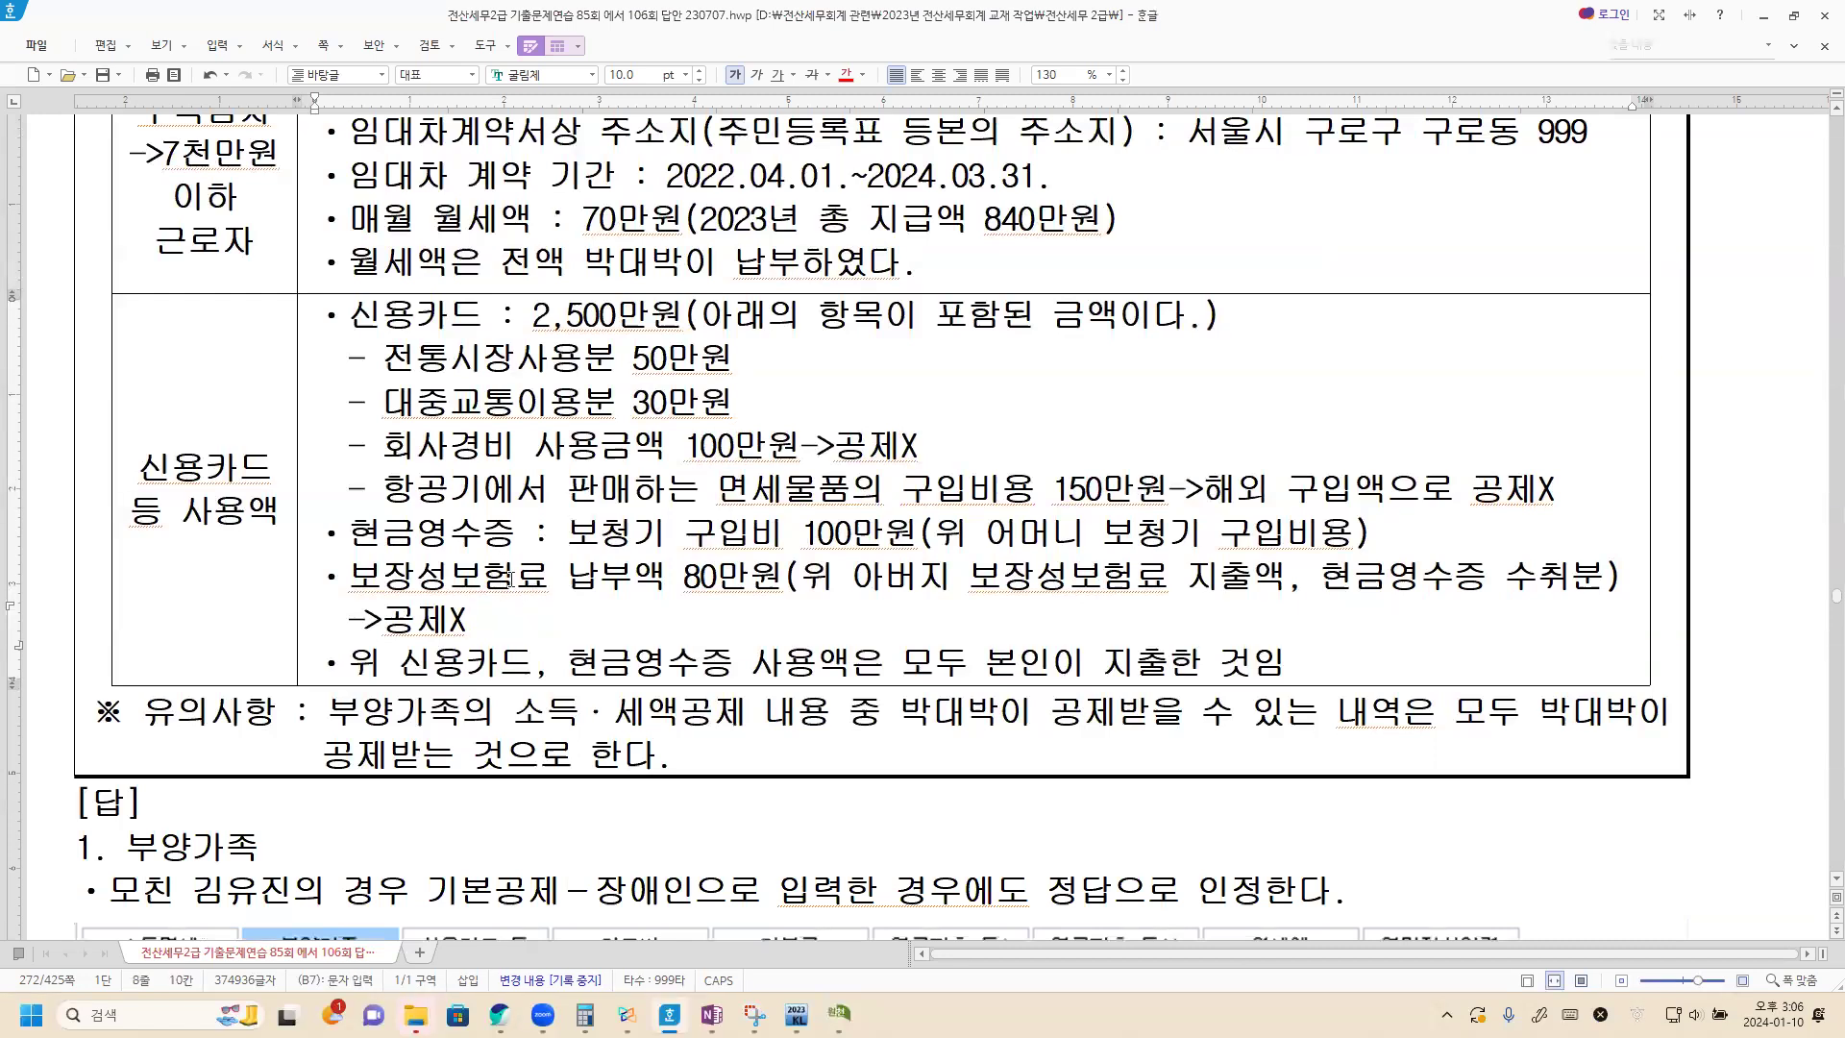
{"action": "key", "text": "Hangul"}
{"action": "key", "text": "alt+Tab"}
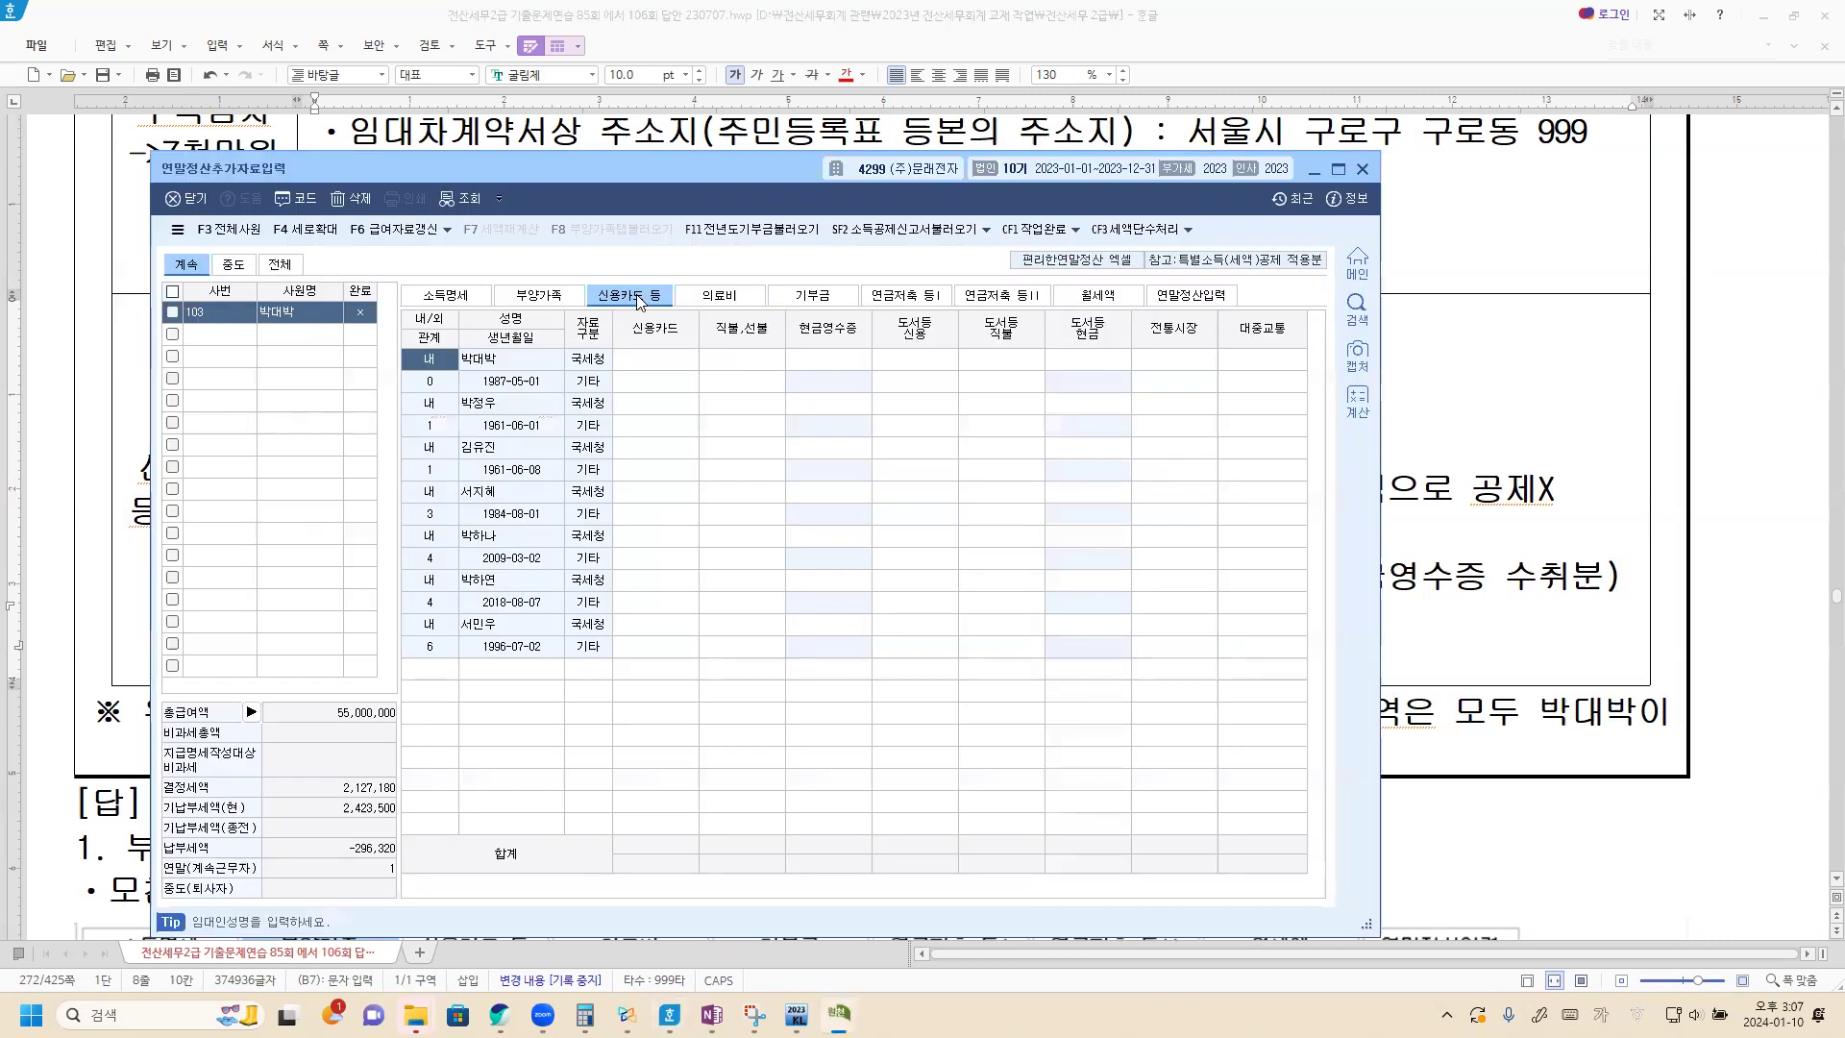
In 신용카드 등, enter 500,000 for 전통시장 and 300,000 for 대중교통 in the employee's own 국세청 row.
{"action": "left_click", "coordinate": [648, 362]}
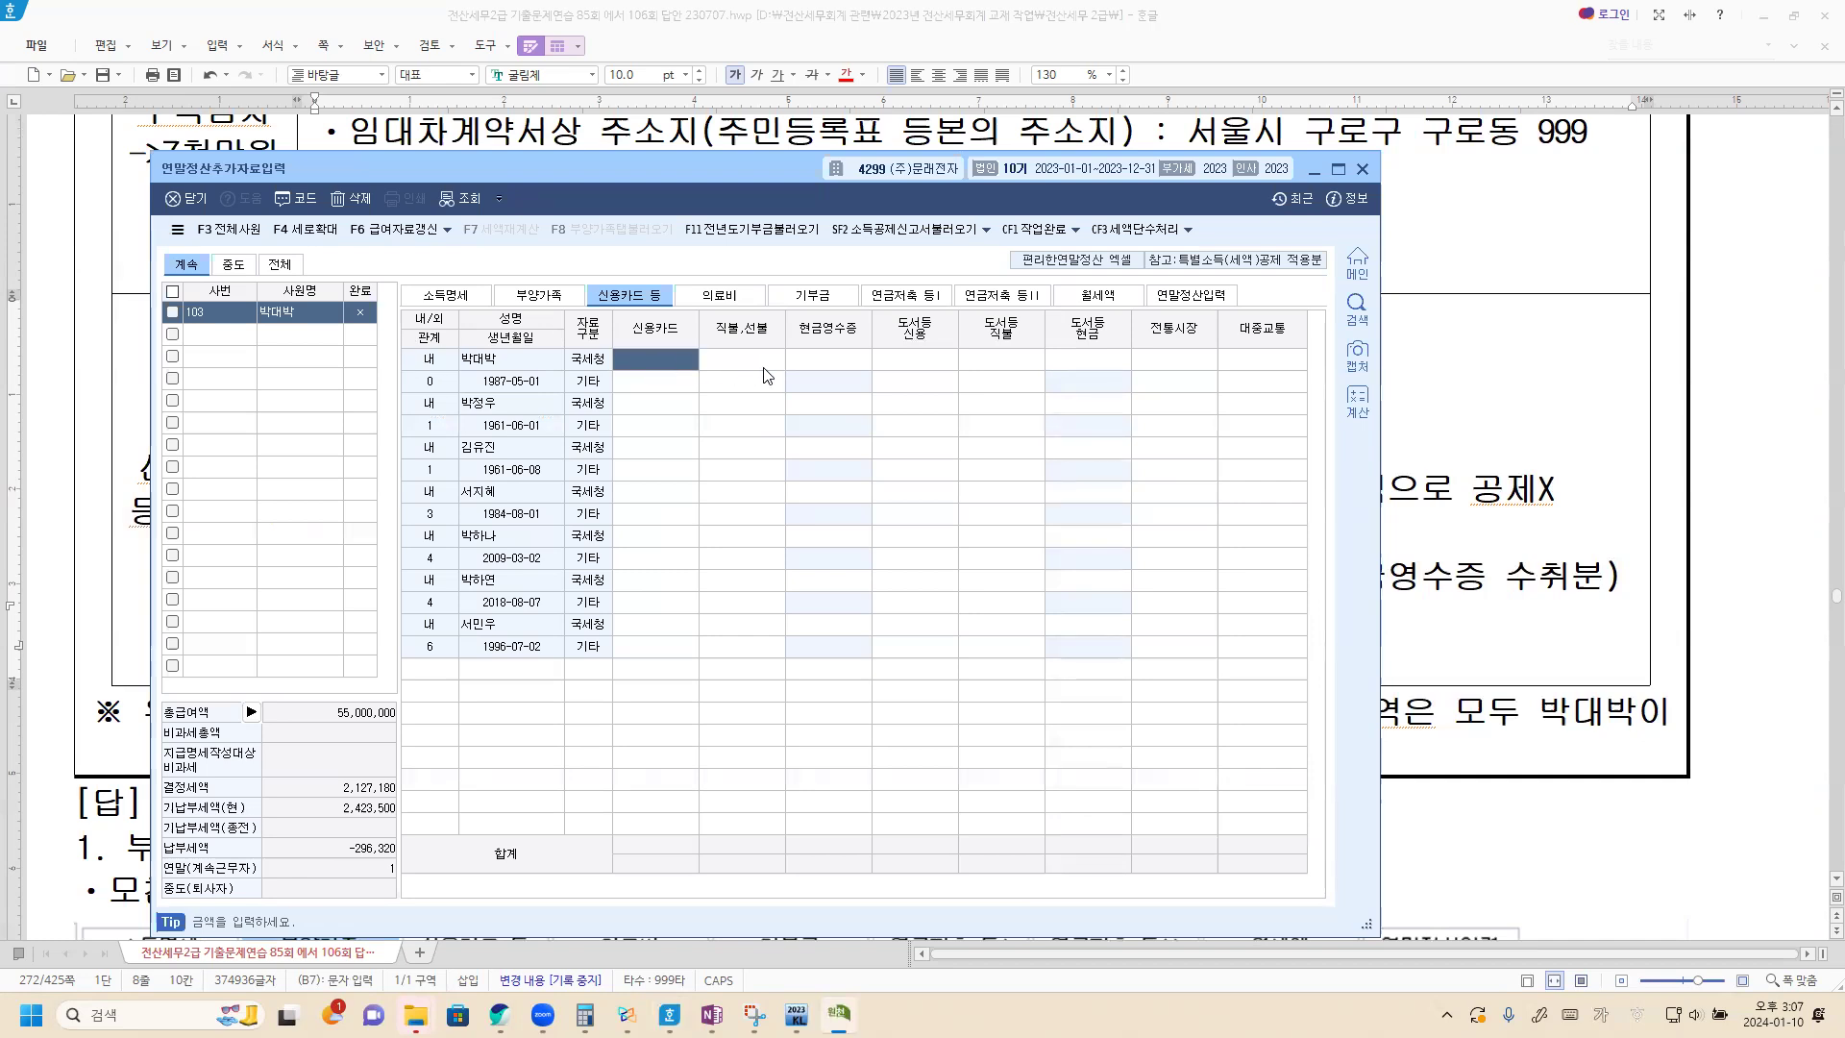
{"action": "left_click", "coordinate": [1200, 366]}
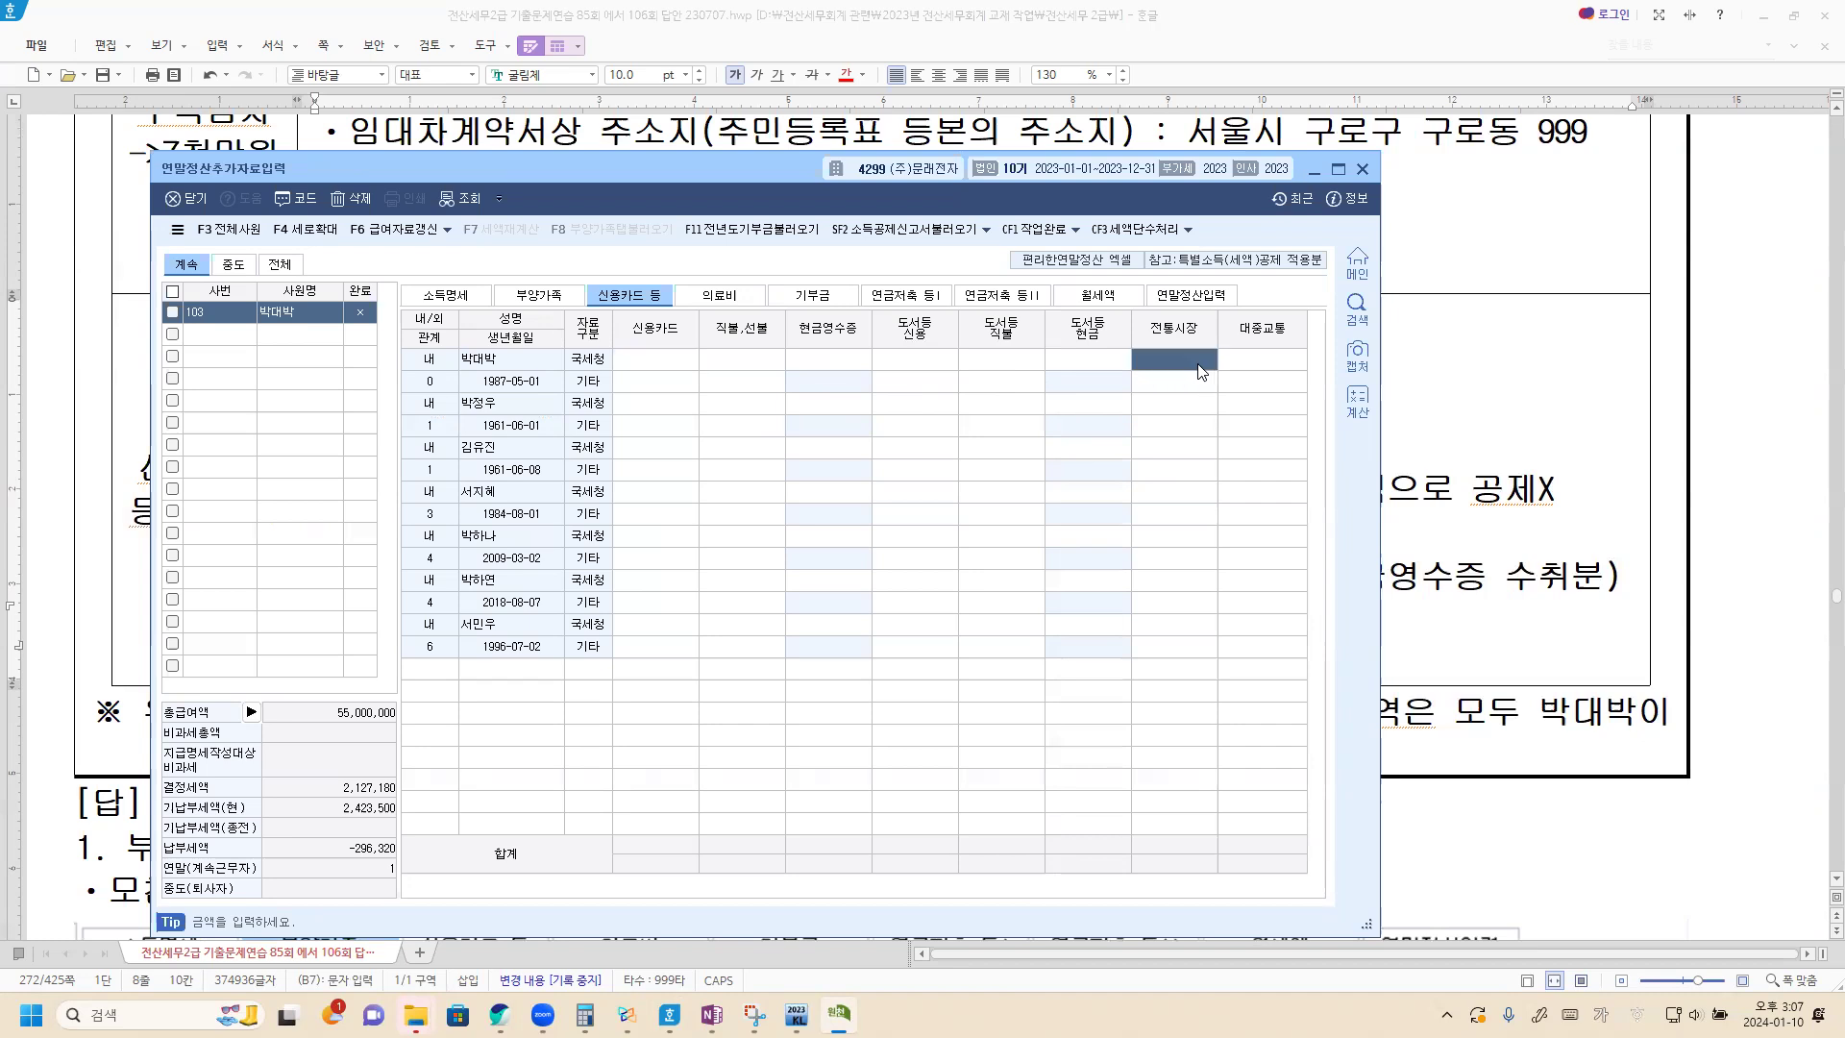
{"action": "type", "text": "5000000"}
{"action": "key", "text": "Return"}
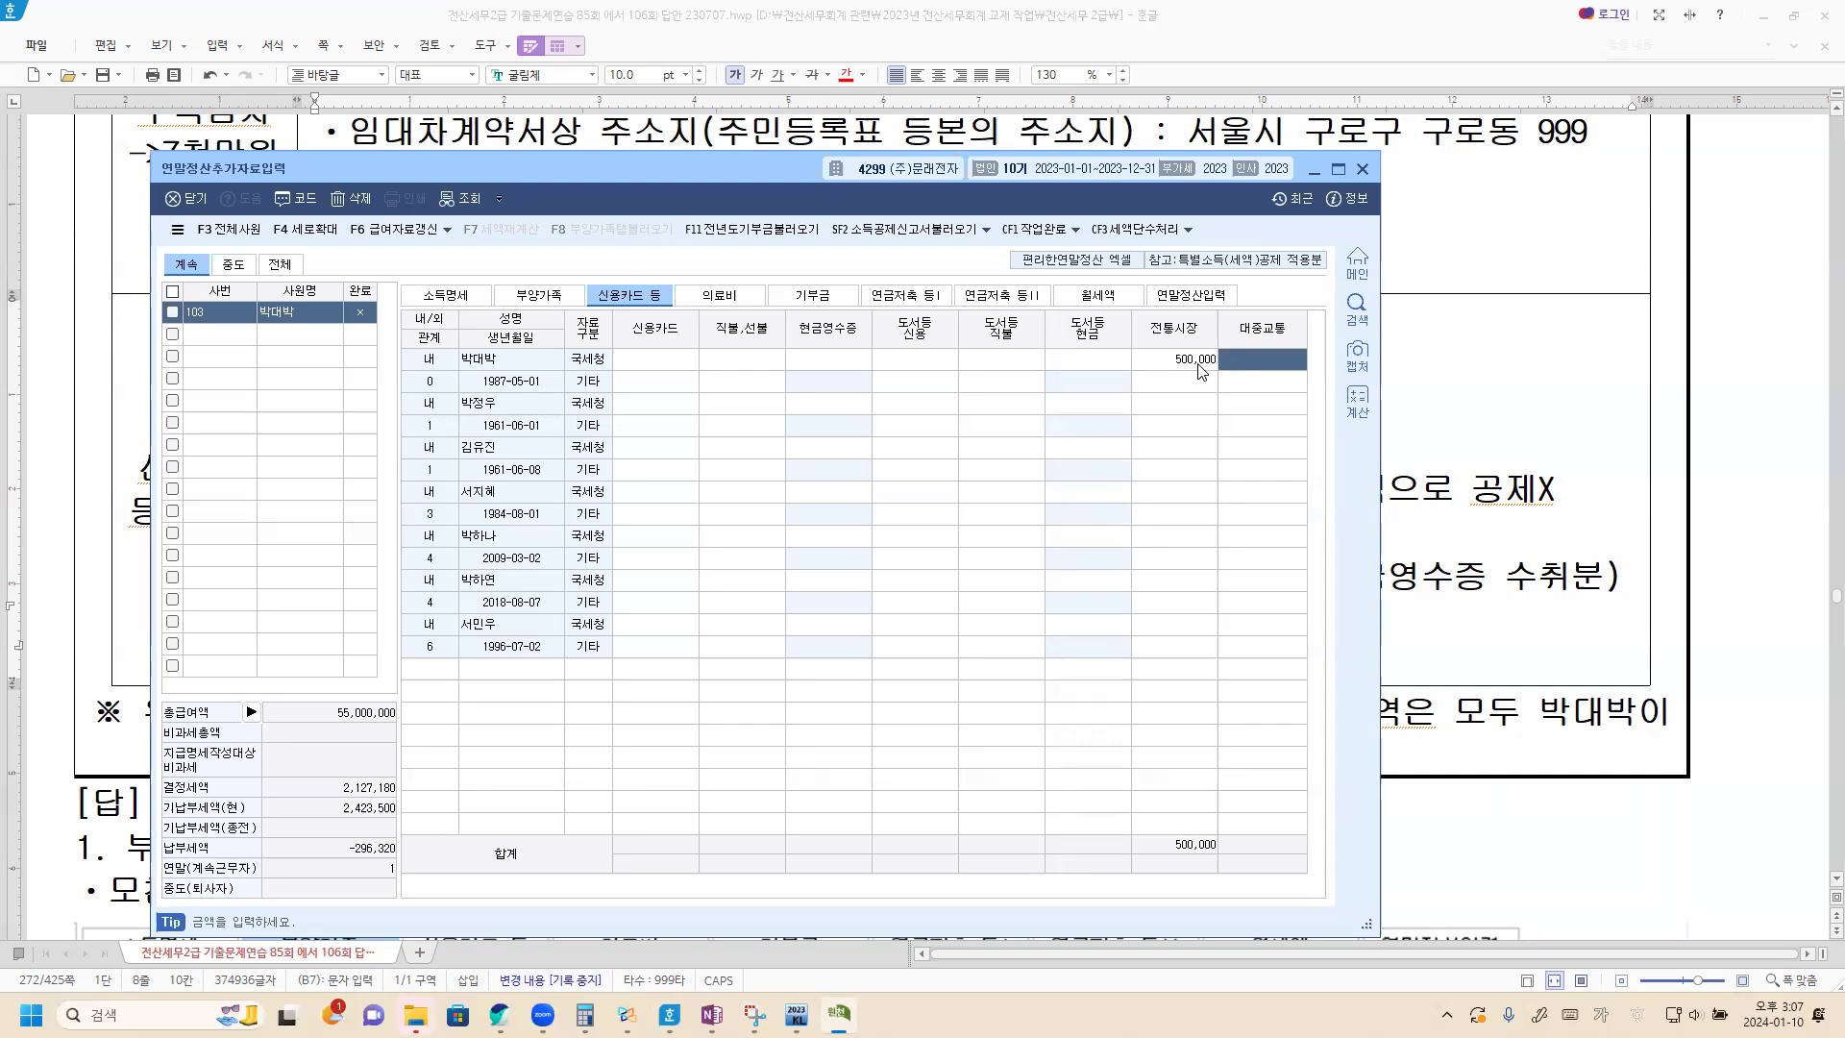
{"action": "type", "text": "300000"}
{"action": "key", "text": "Return"}
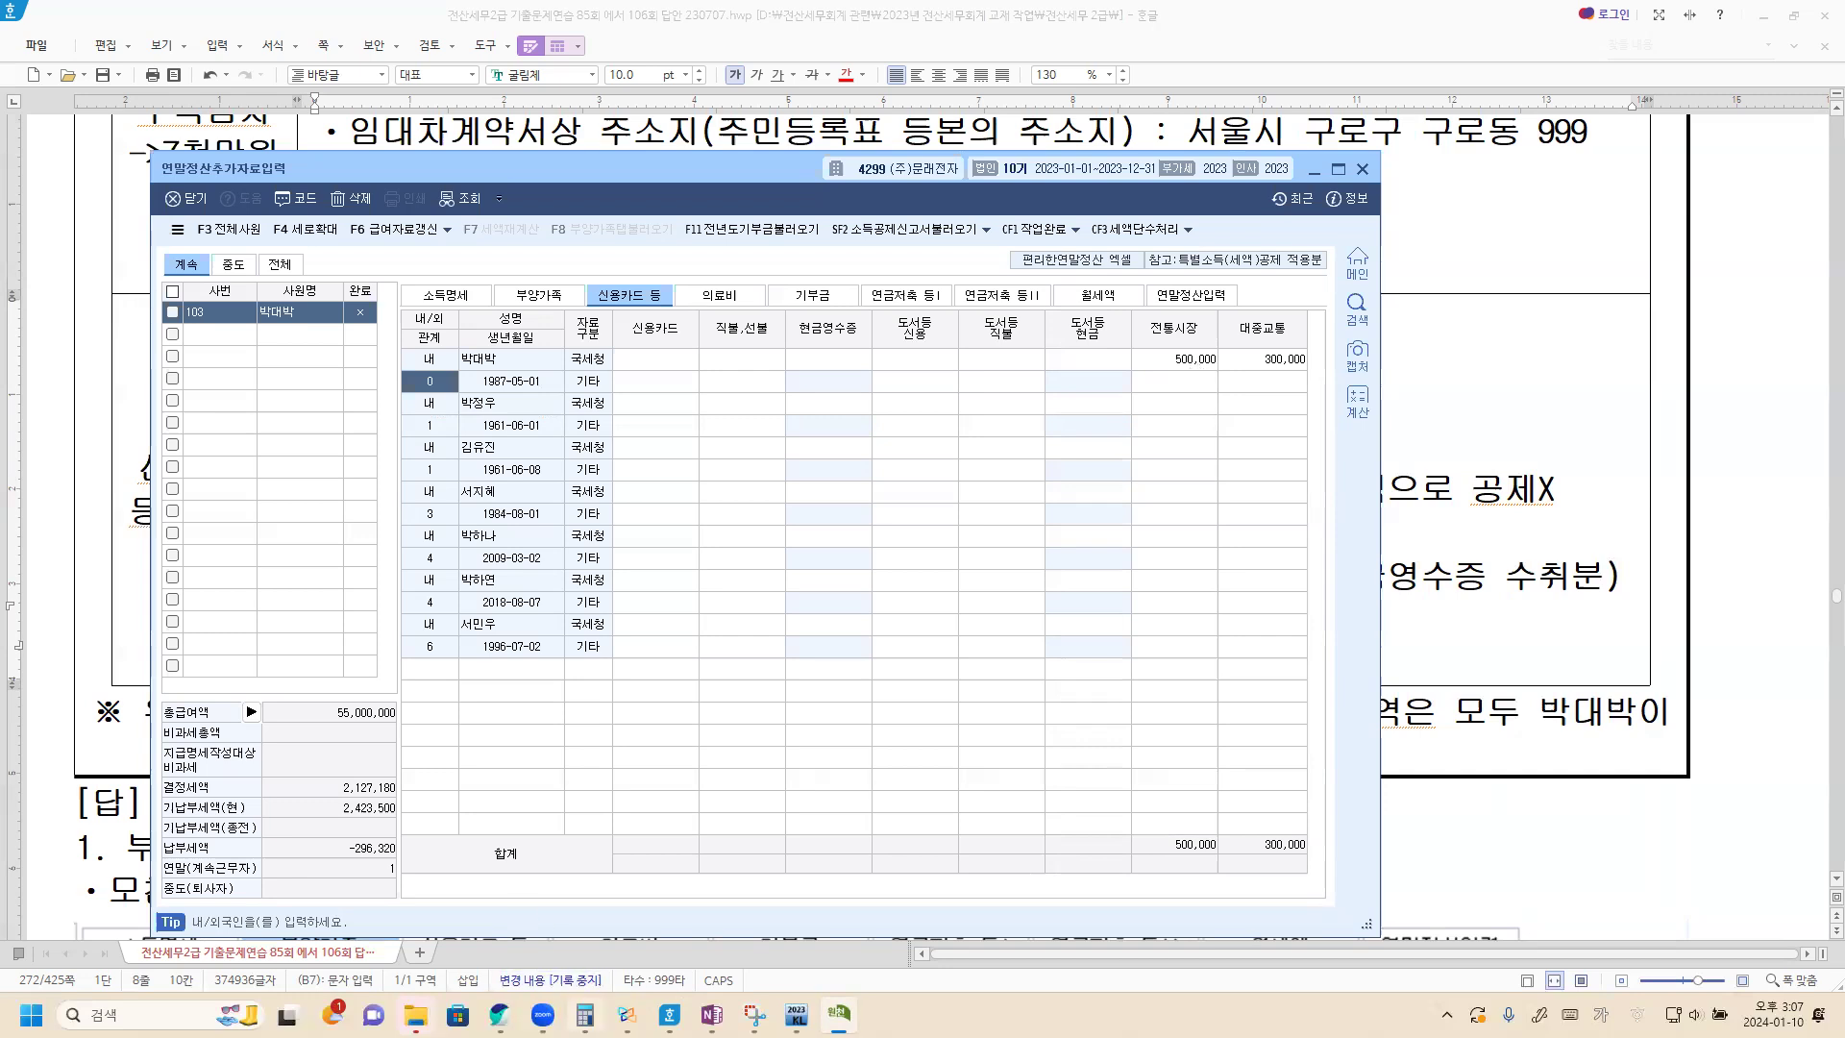
In the calculator, subtract 50, 30, 100 and 150 from the 2,500 total card spending.
{"action": "left_click", "coordinate": [584, 1014]}
{"action": "type", "text": "2500-"}
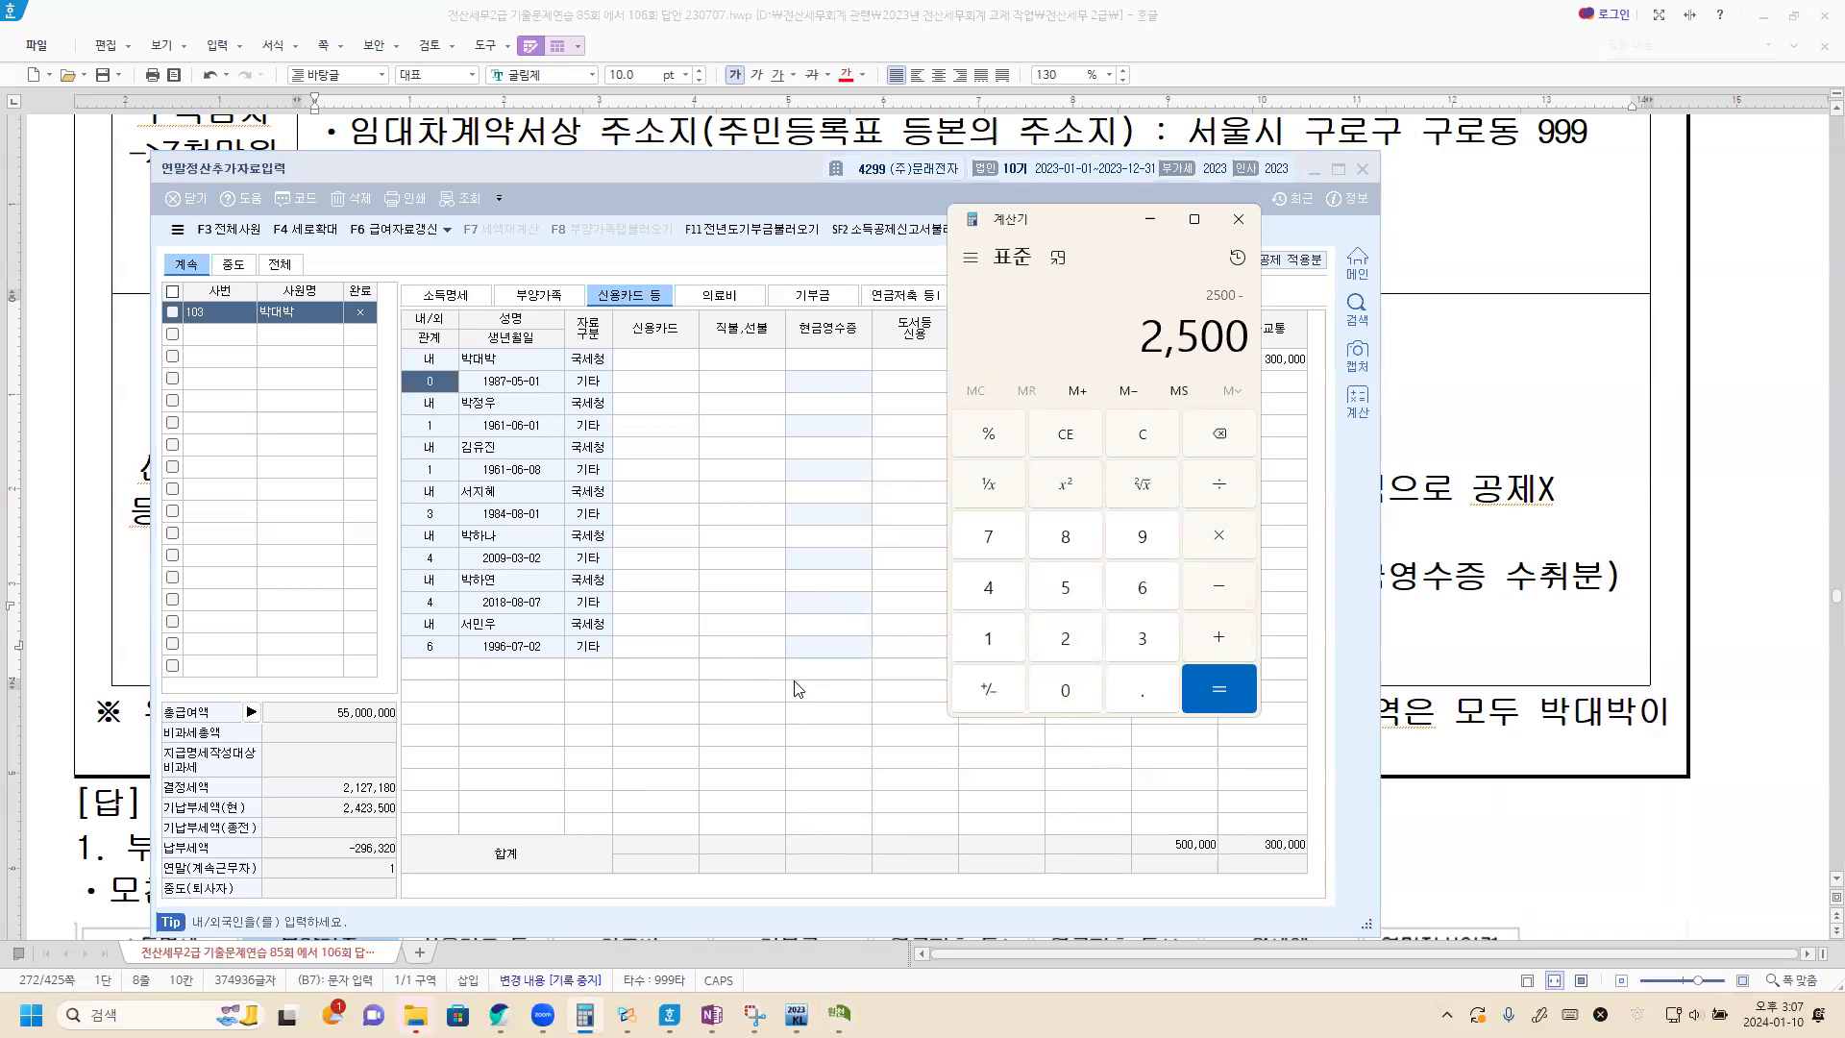
{"action": "type", "text": "50-"}
{"action": "type", "text": "30-"}
{"action": "type", "text": "100"}
{"action": "type", "text": "-"}
{"action": "type", "text": "150"}
{"action": "key", "text": "Return"}
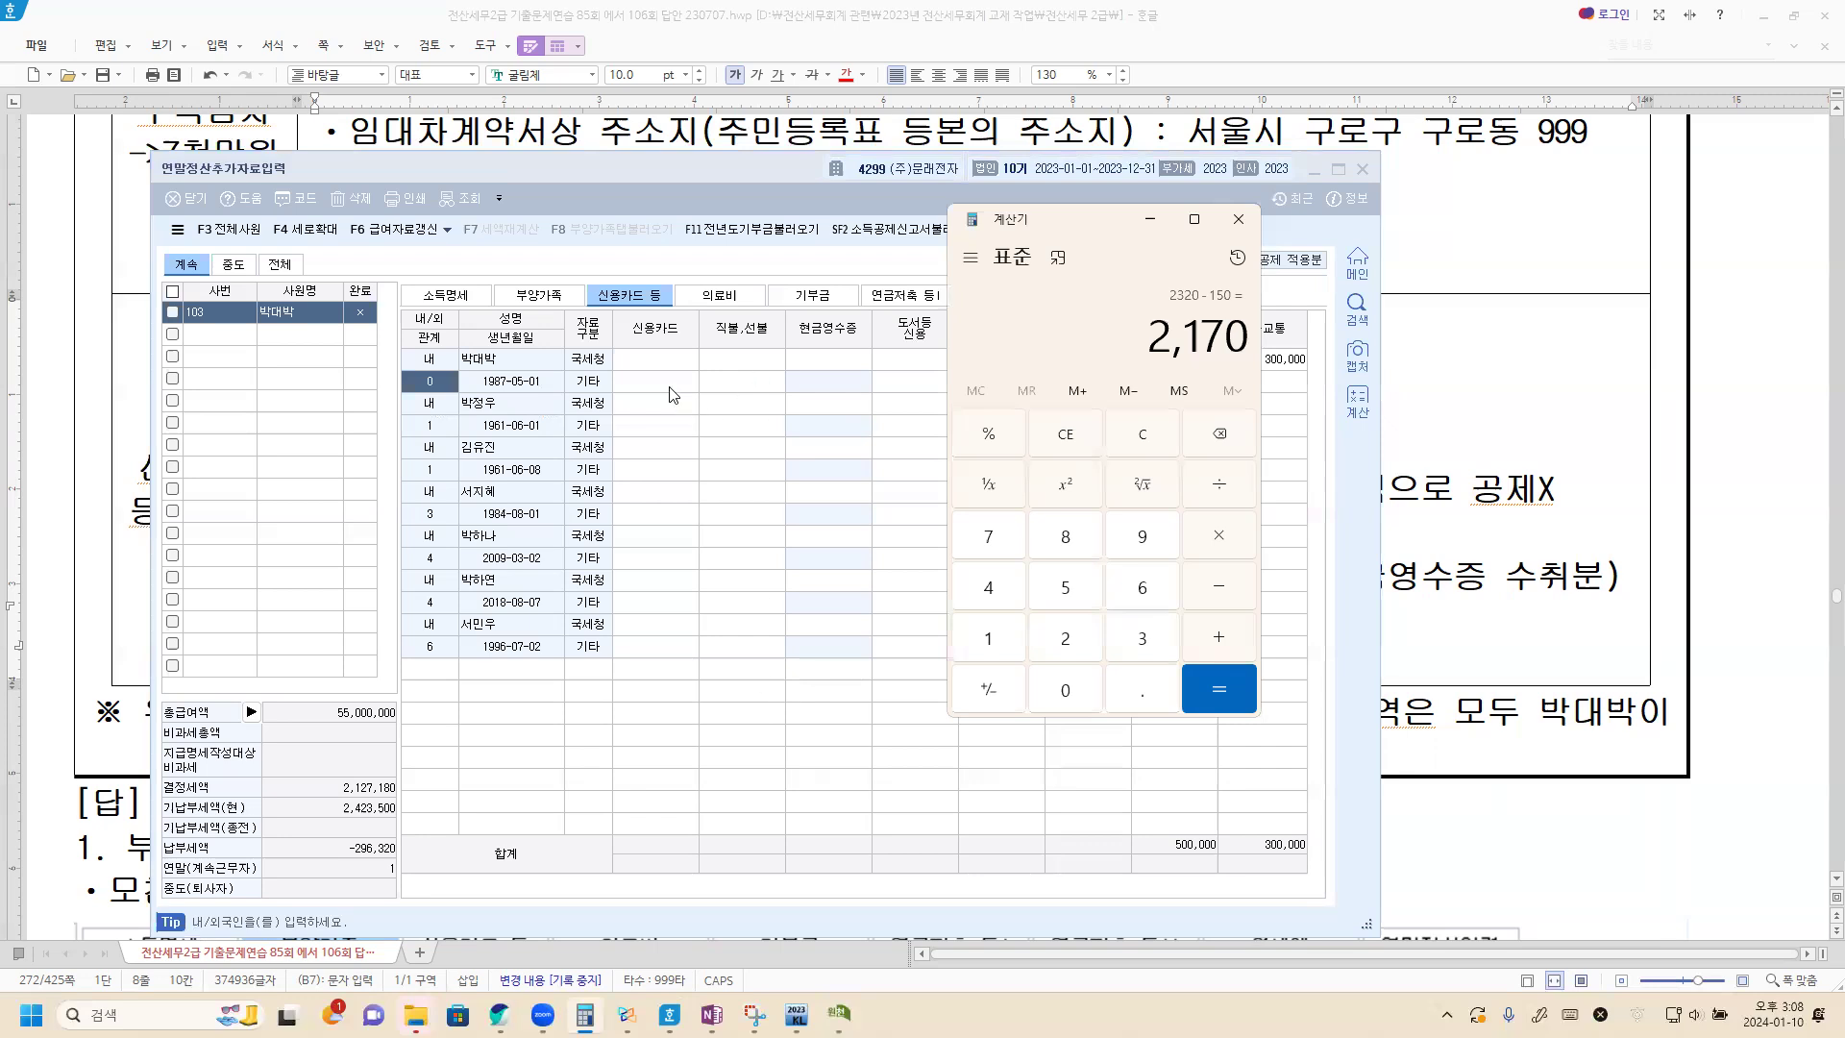
In the employee's own 국세청 row, enter 21,700,000 for 신용카드 and 1,000,000 for 현금영수증.
{"action": "left_click", "coordinate": [653, 365]}
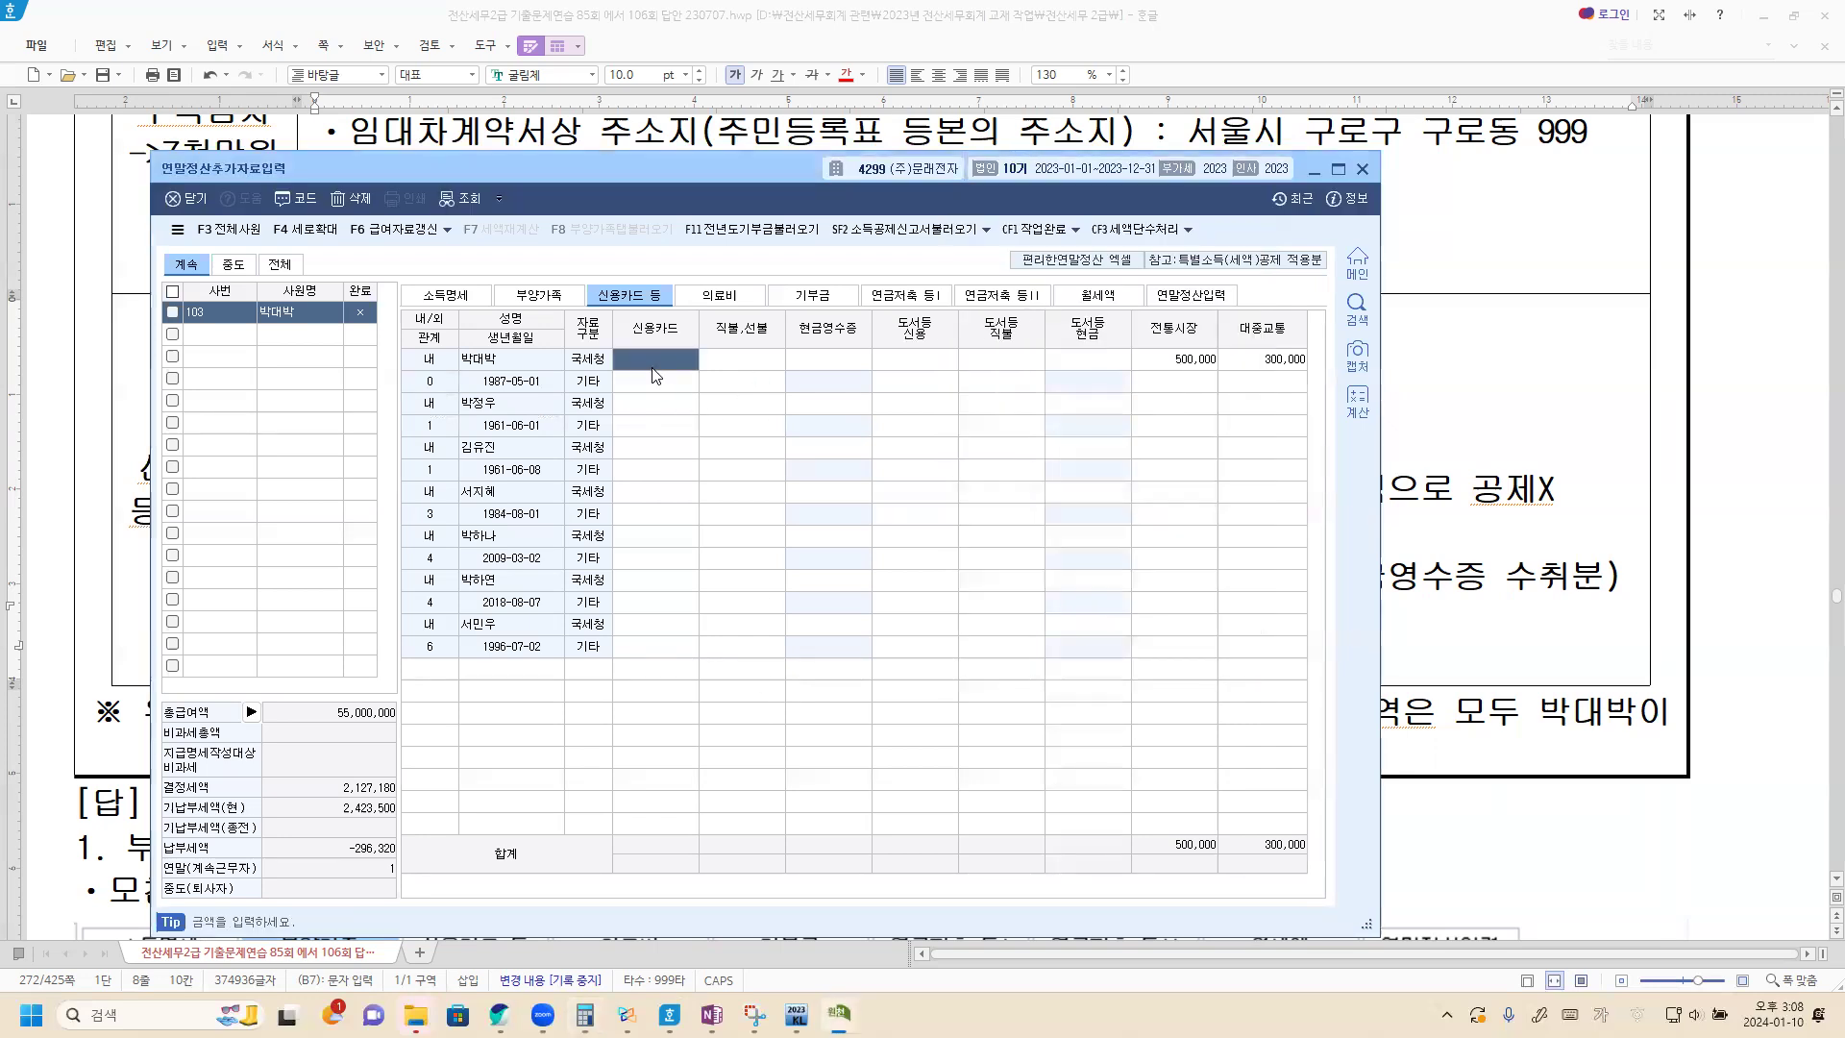
{"action": "type", "text": "21700000"}
{"action": "key", "text": "Return"}
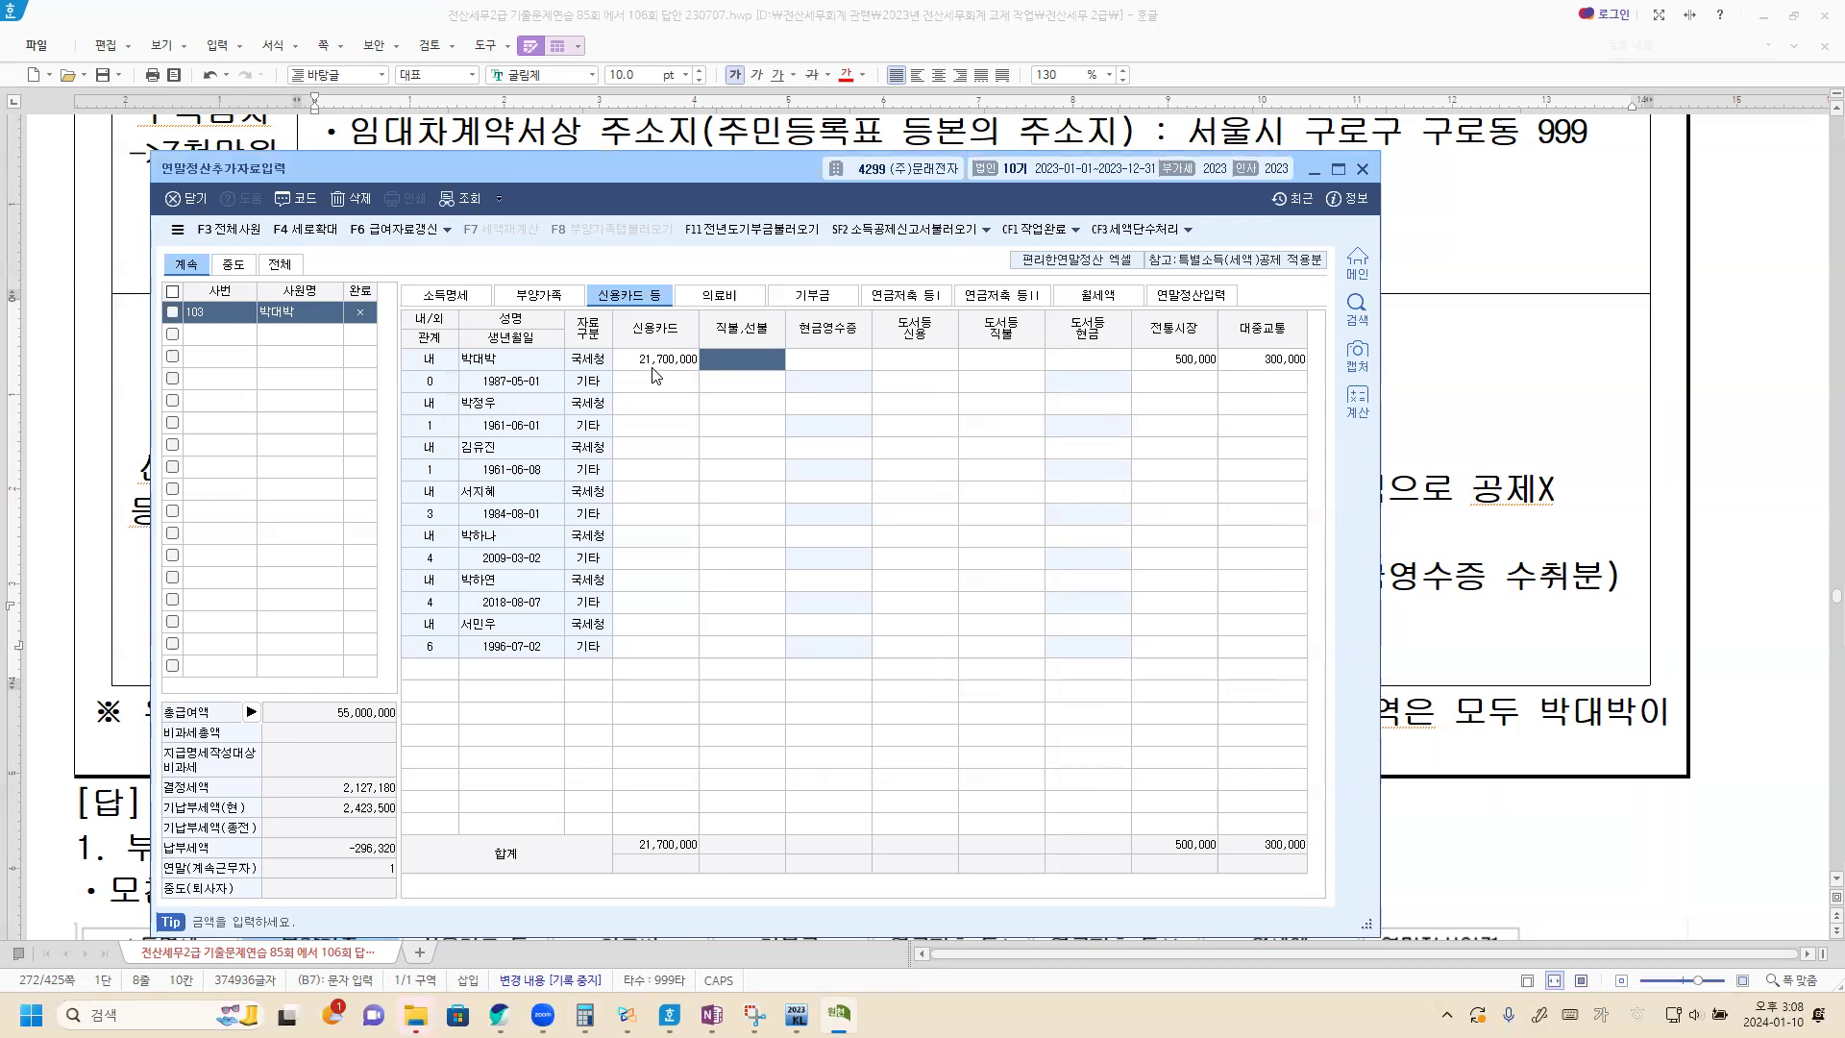
{"action": "left_click", "coordinate": [841, 349]}
{"action": "type", "text": "1000000"}
{"action": "key", "text": "Return"}
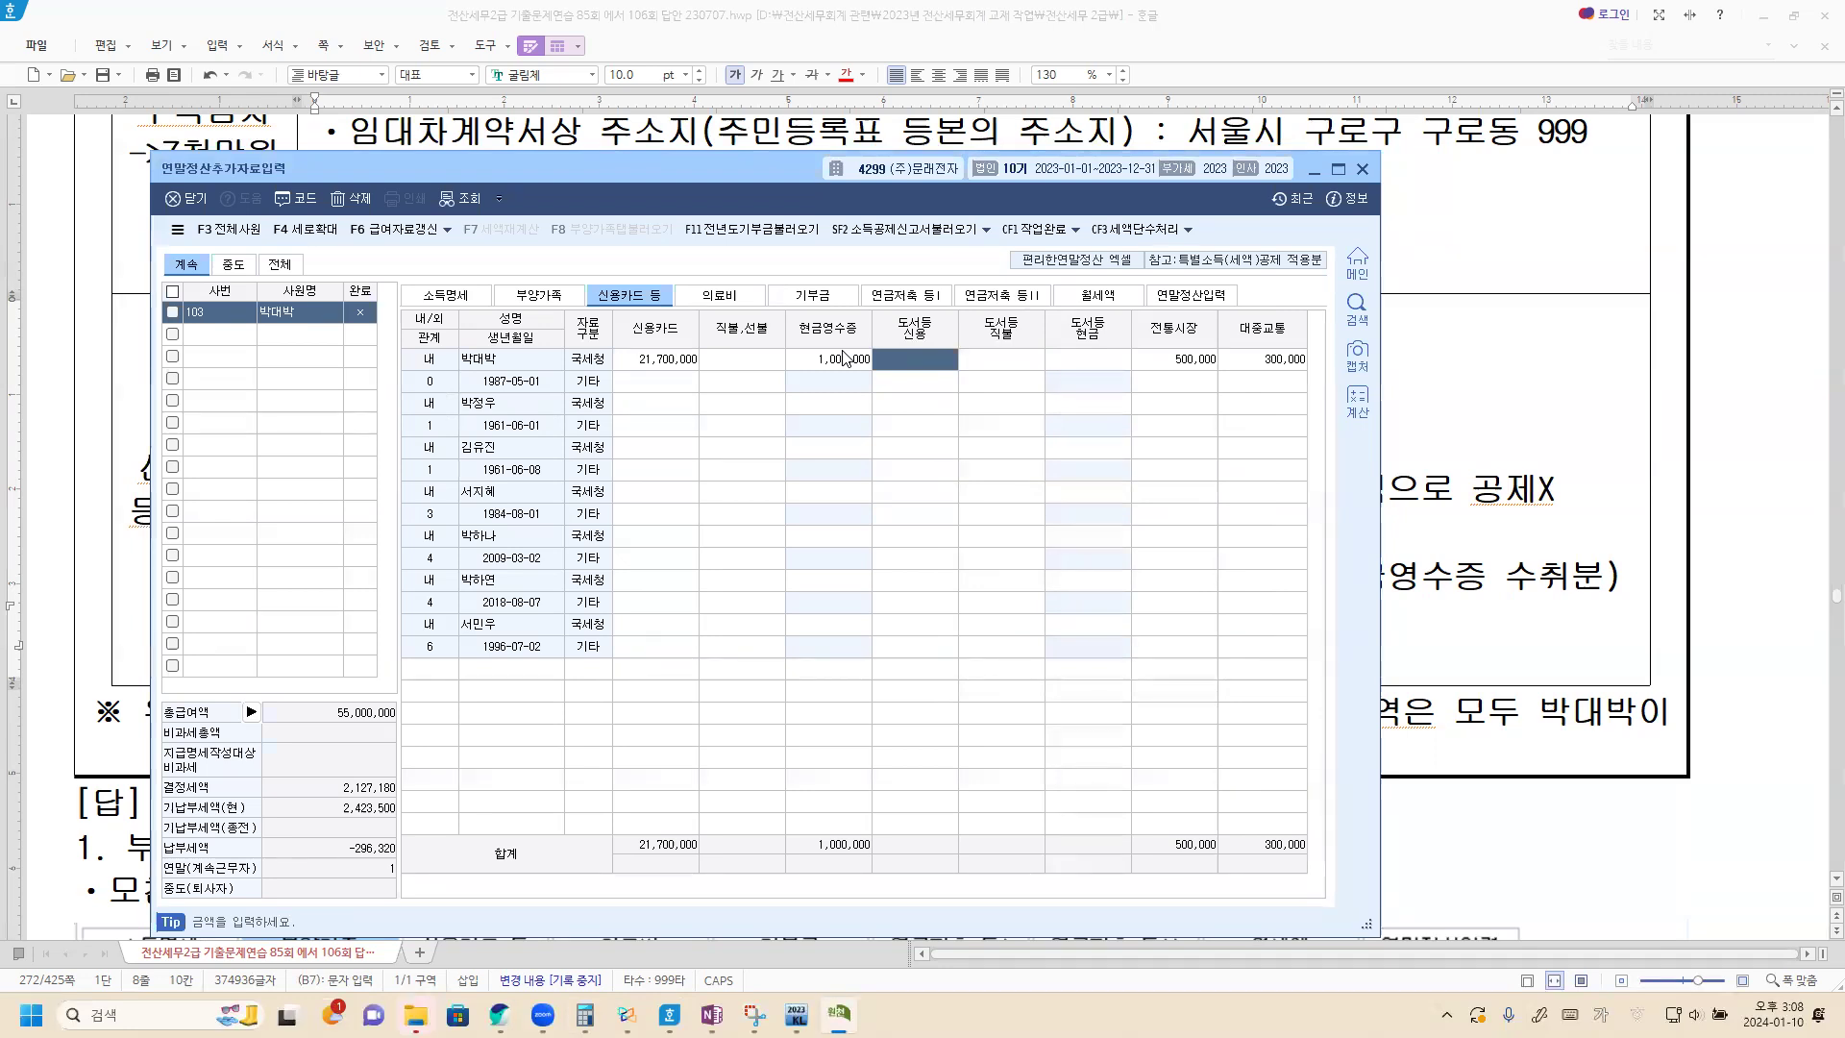
Check the 기부금 조정 amounts, and load the 부양가족 data into the 연말정산입력 deduction items.
{"action": "left_click", "coordinate": [812, 296]}
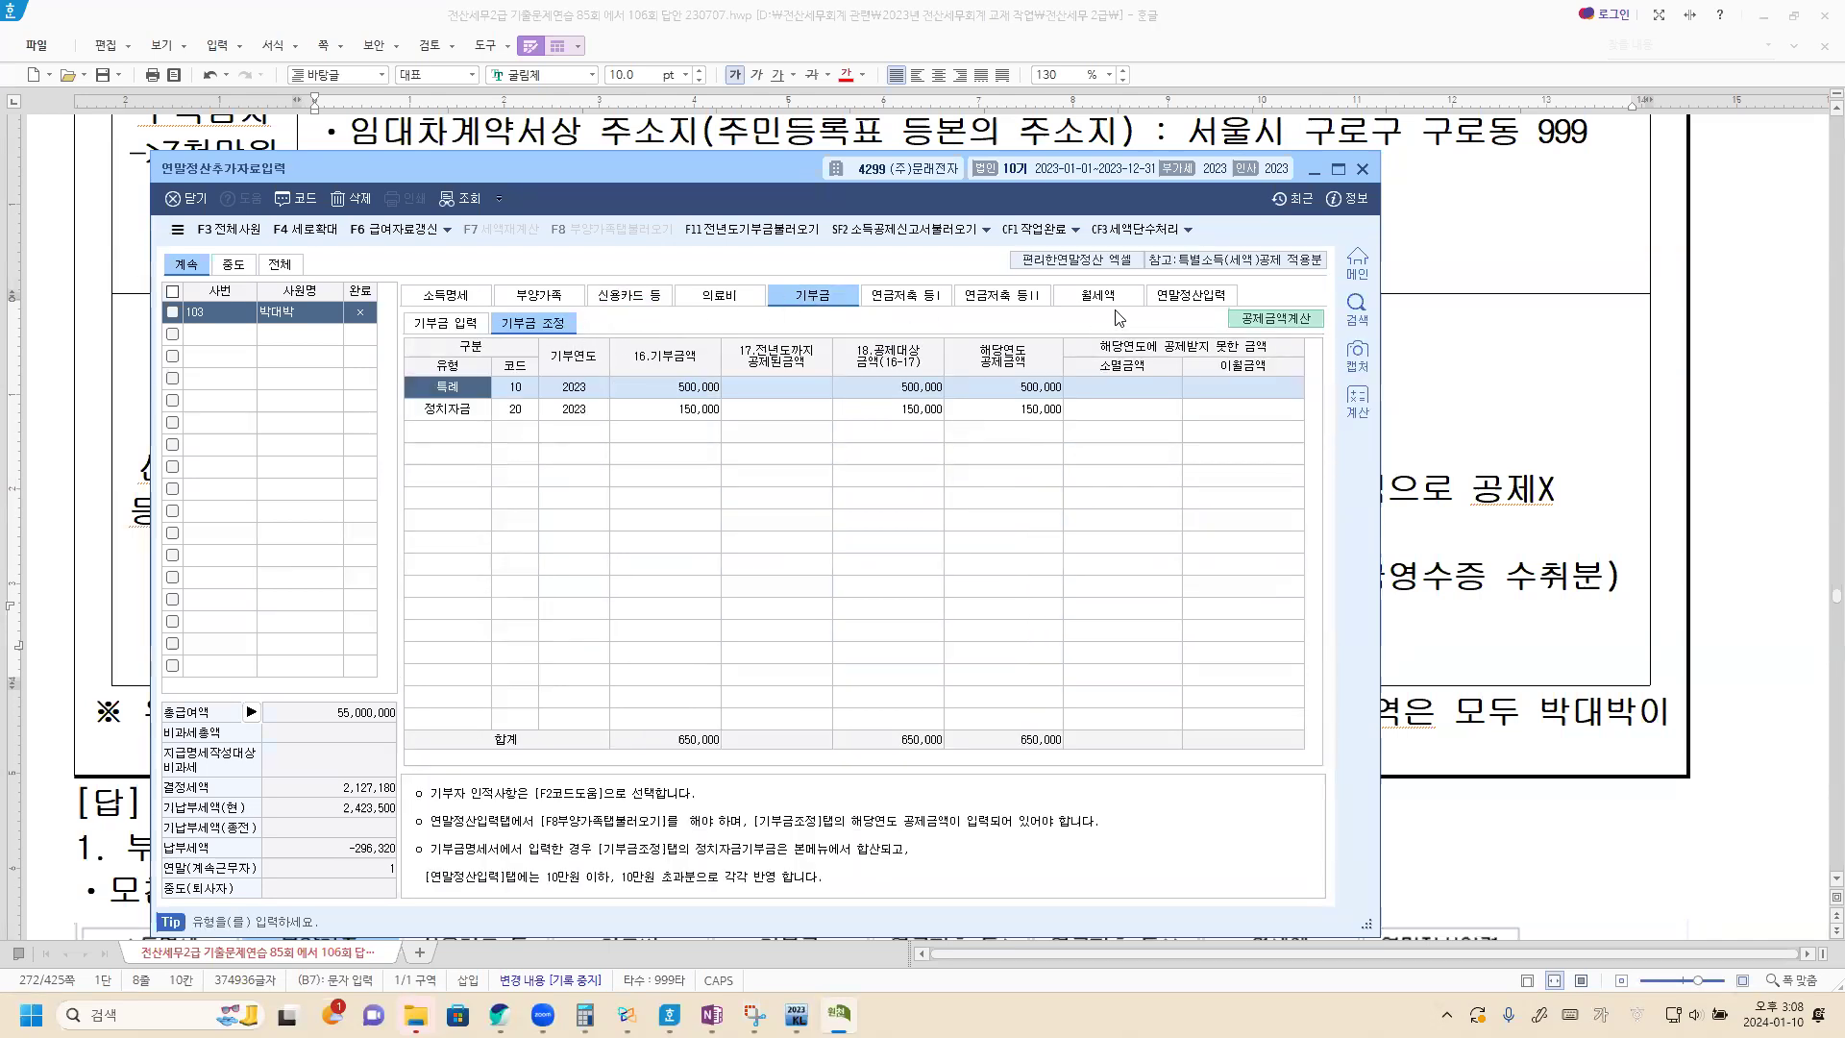
{"action": "left_click", "coordinate": [1186, 298]}
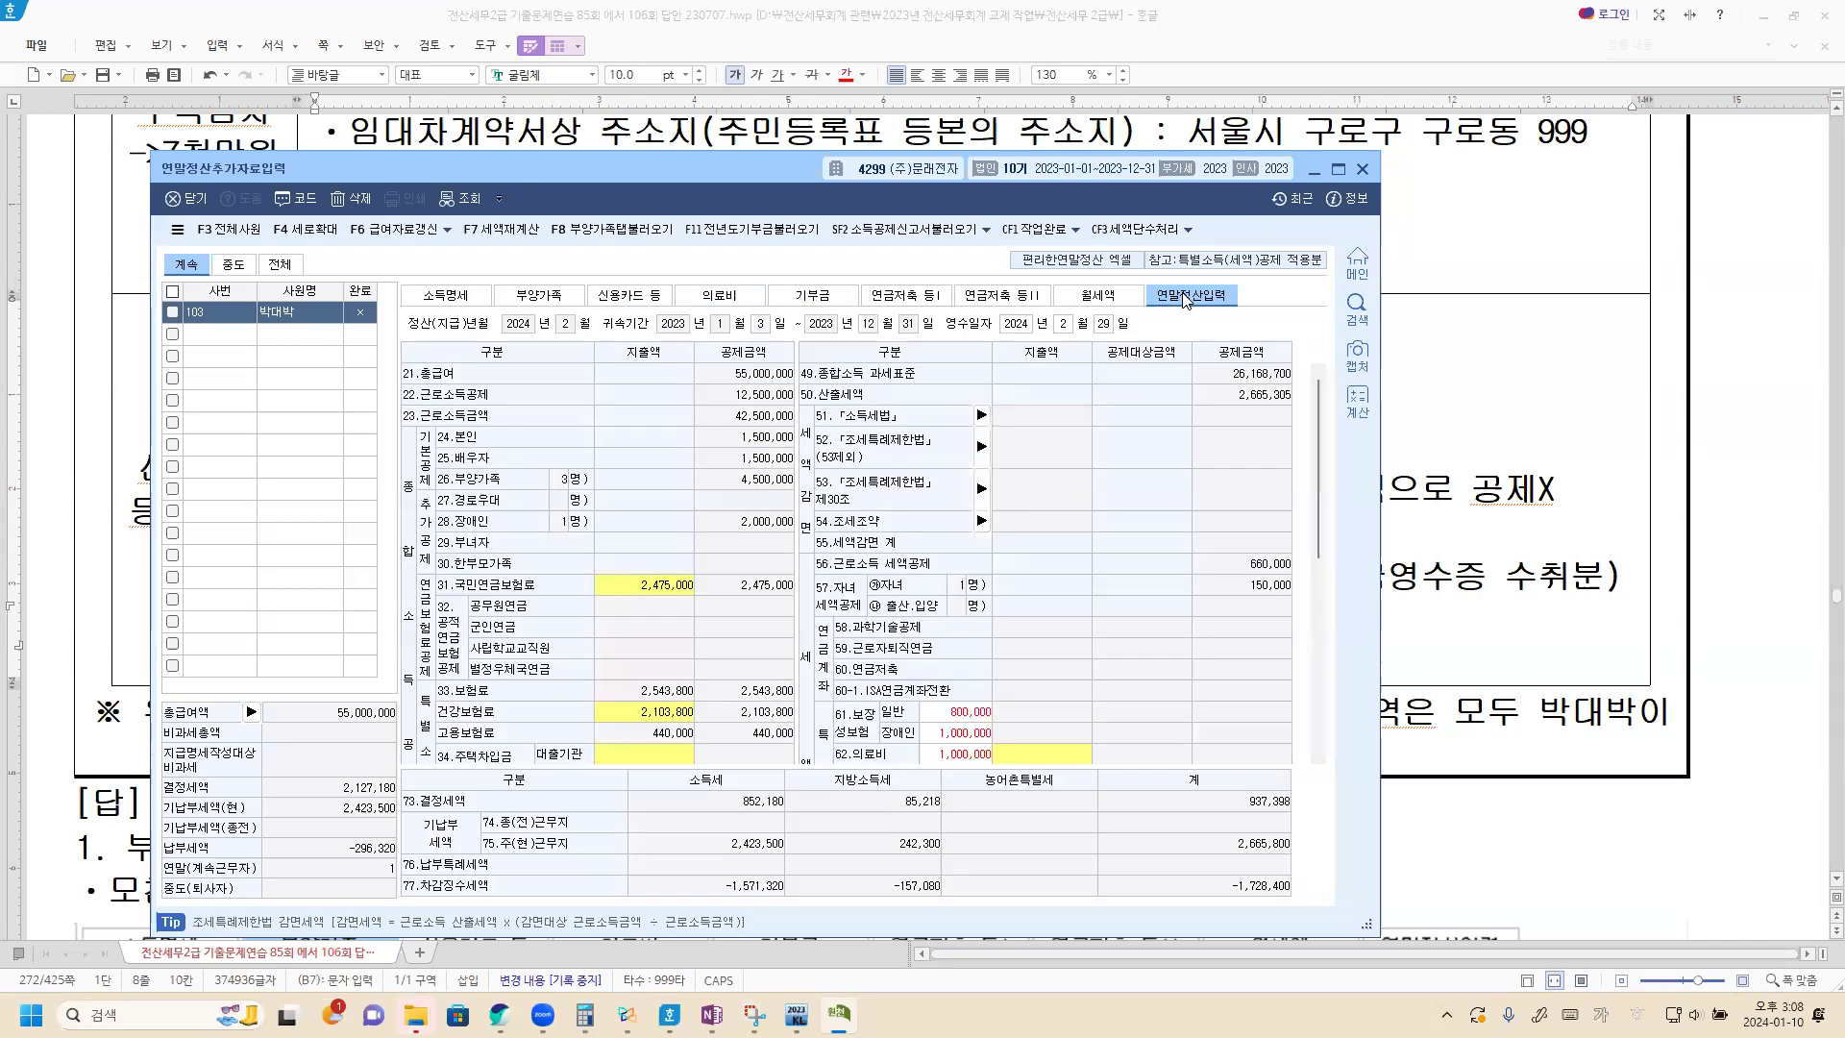
{"action": "left_click", "coordinate": [642, 231]}
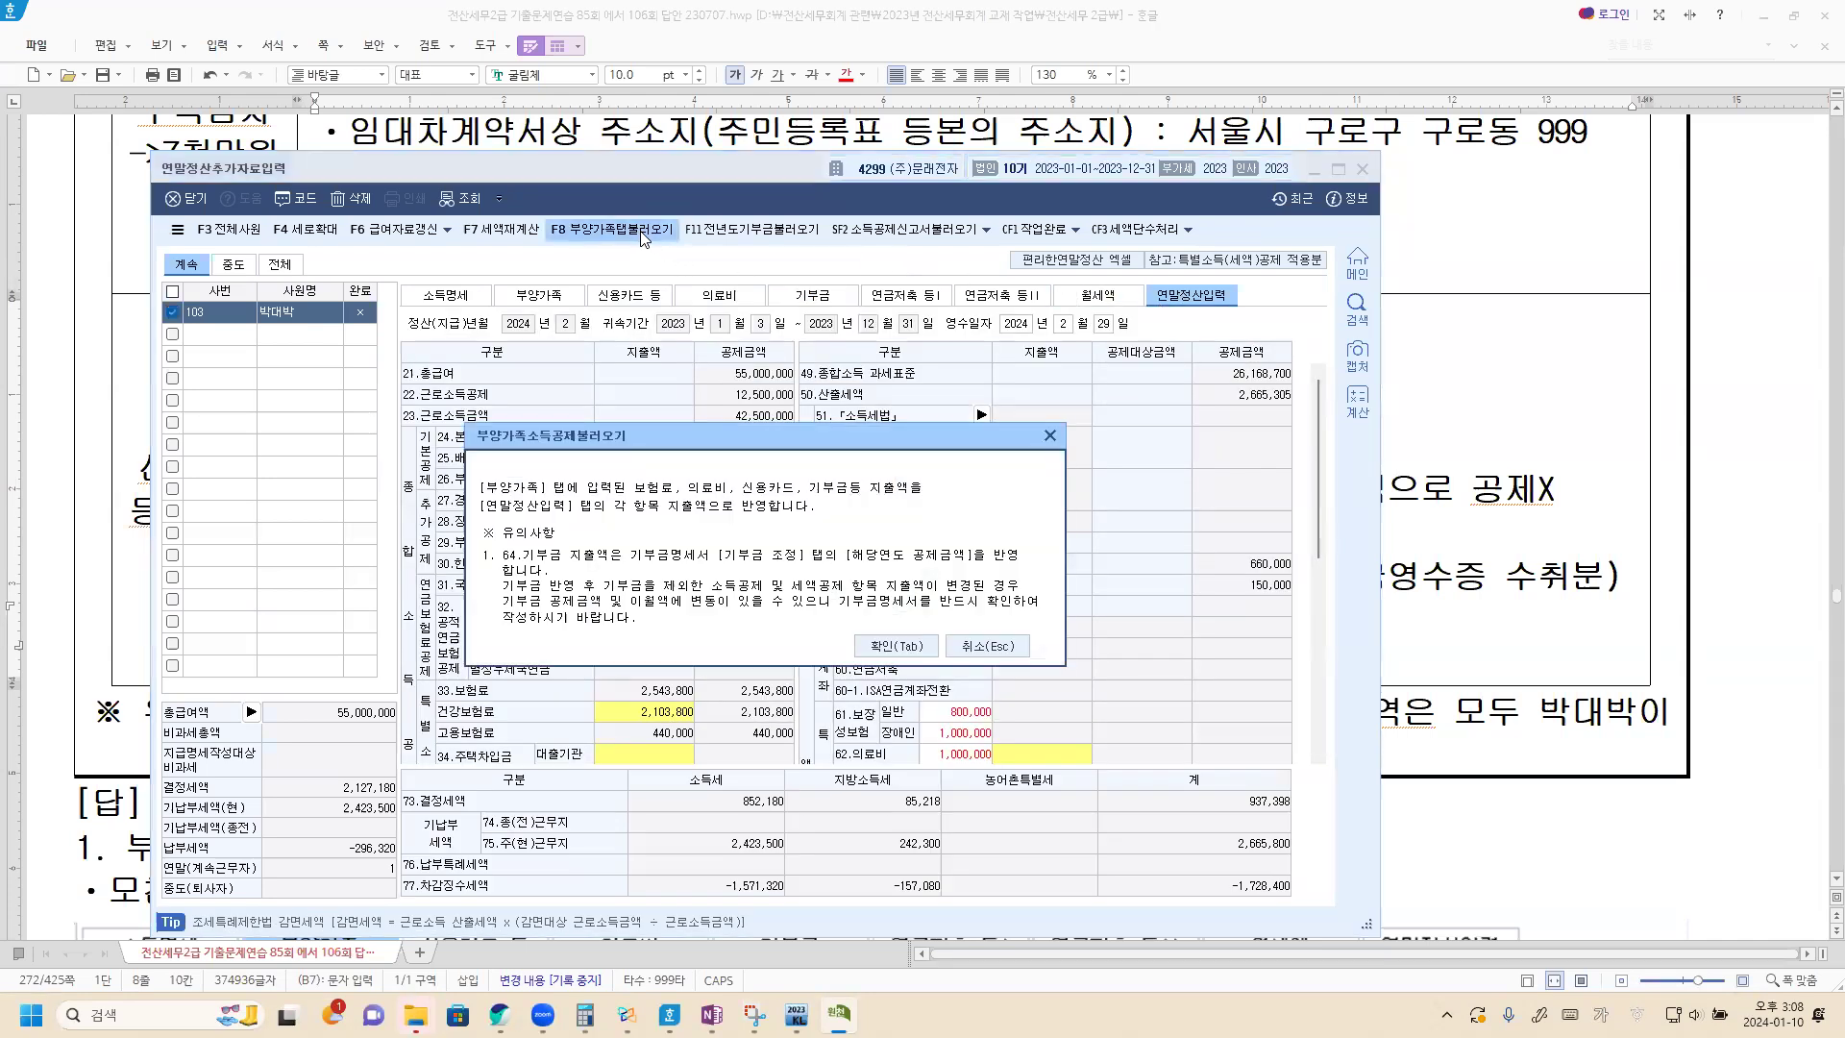
{"action": "left_click", "coordinate": [895, 657]}
{"action": "scroll", "coordinate": [947, 572], "scroll_direction": "down", "scroll_amount": 5}
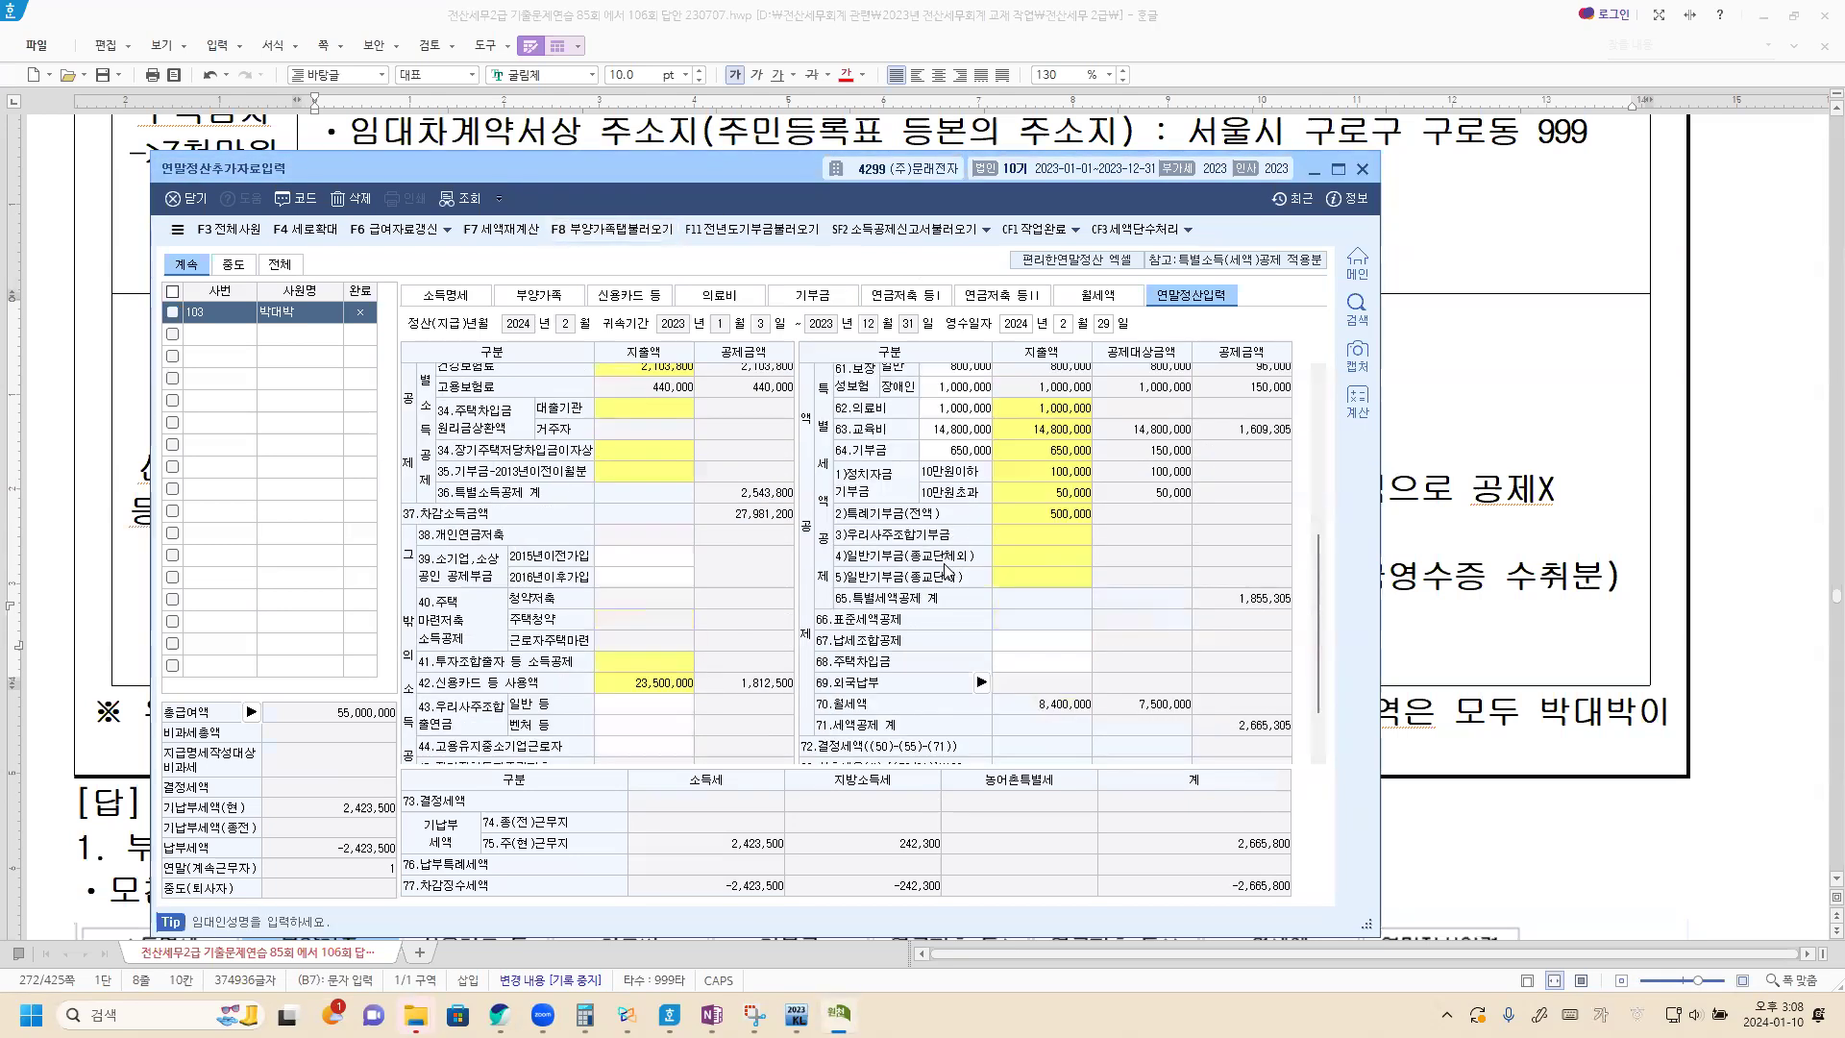